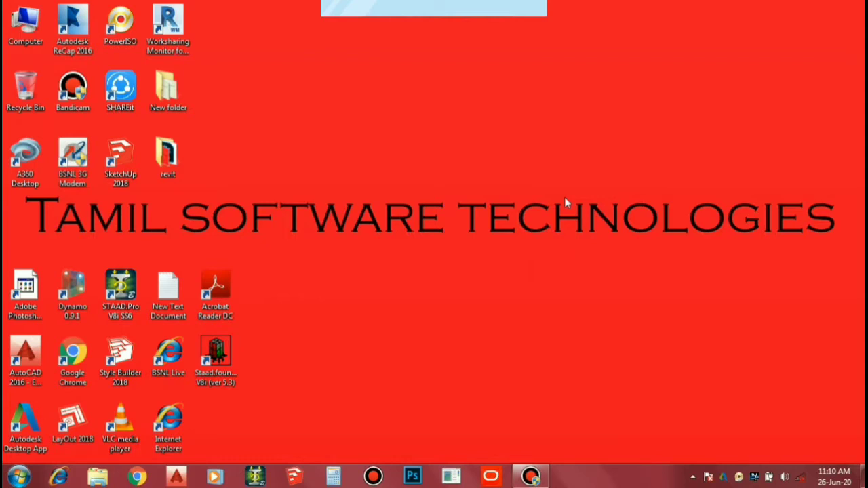
# Step: Launch SketchUp 2018 from the desktop and start a new untitled model
pyautogui.doubleClick(117, 170)
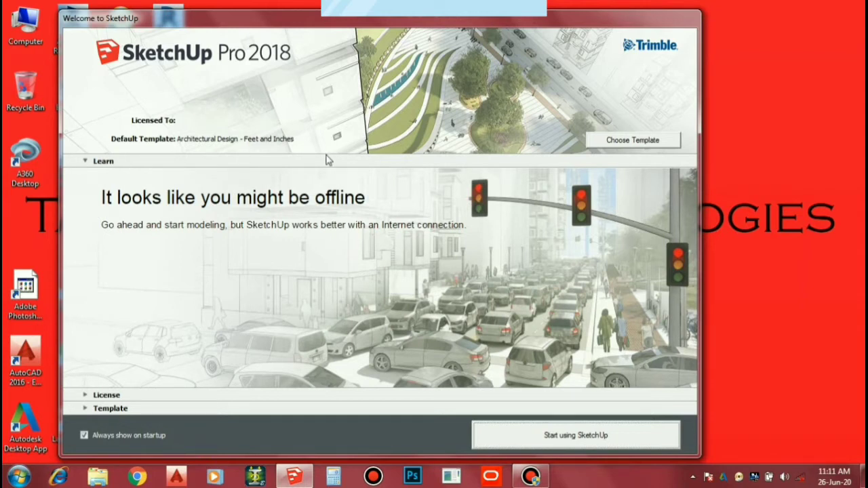
pyautogui.click(600, 440)
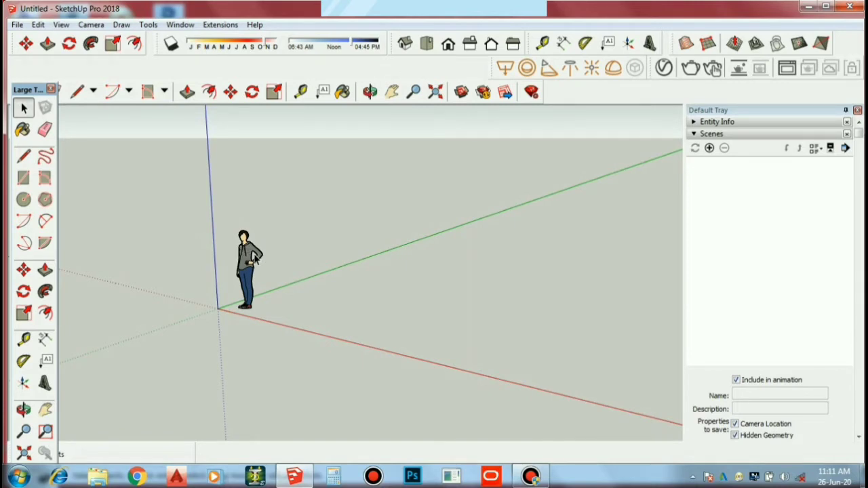
# Step: Erase the default figure and draw the first 10' floor edge from the origin
pyautogui.rightClick(255, 258)
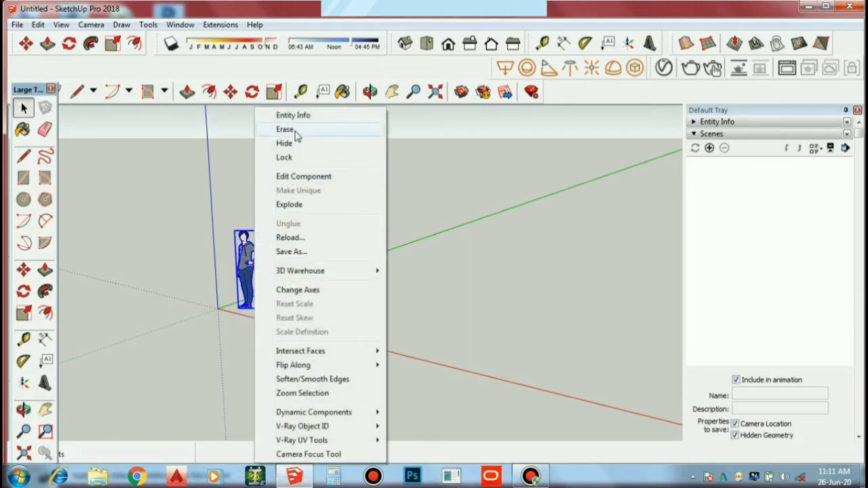
pyautogui.click(295, 130)
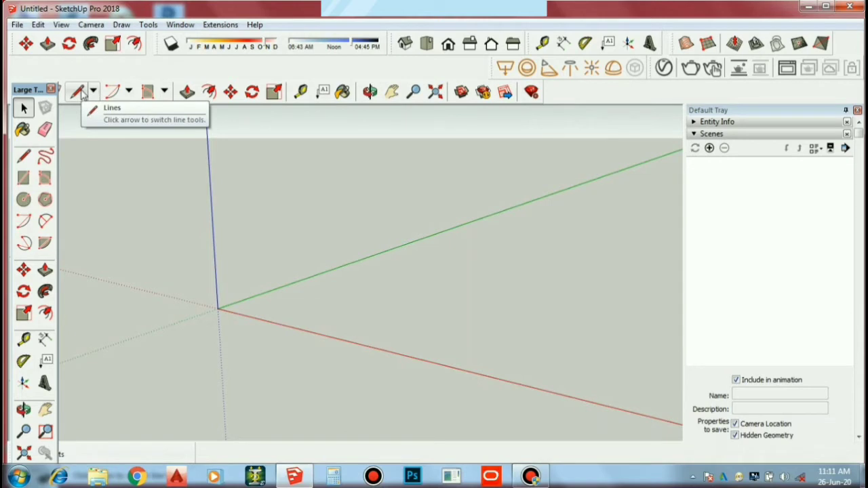
pyautogui.click(80, 92)
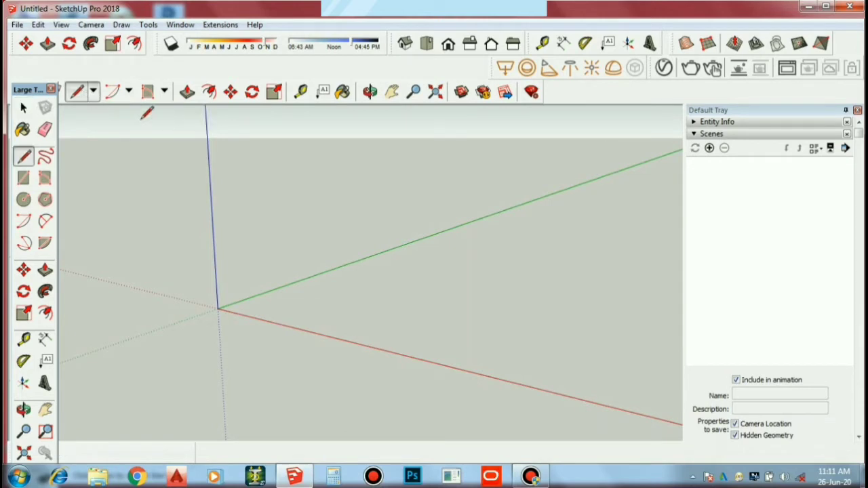
pyautogui.click(218, 308)
pyautogui.write('10')
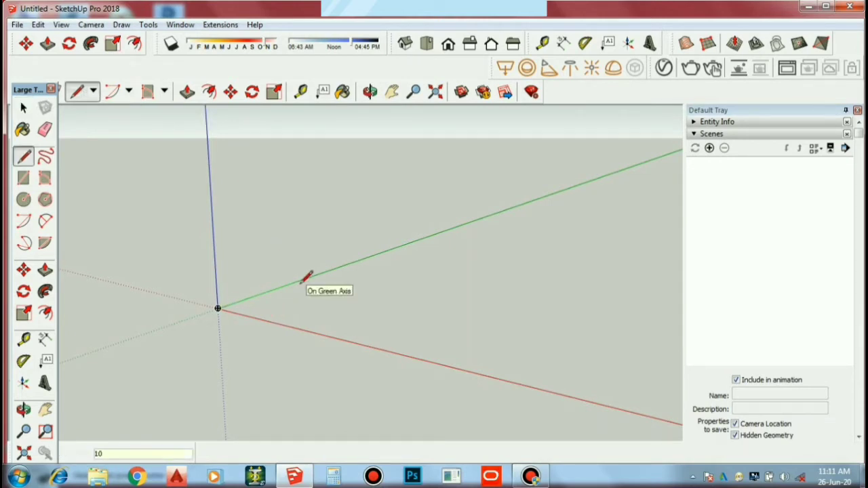
pyautogui.press('Return')
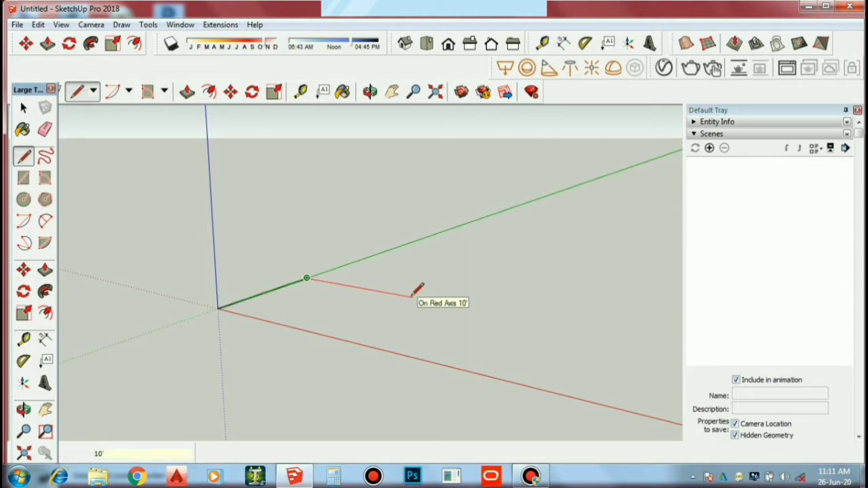
# Step: Add the 8' and 10' edges and close the outline at the origin into a face
pyautogui.write('8')
pyautogui.press('Return')
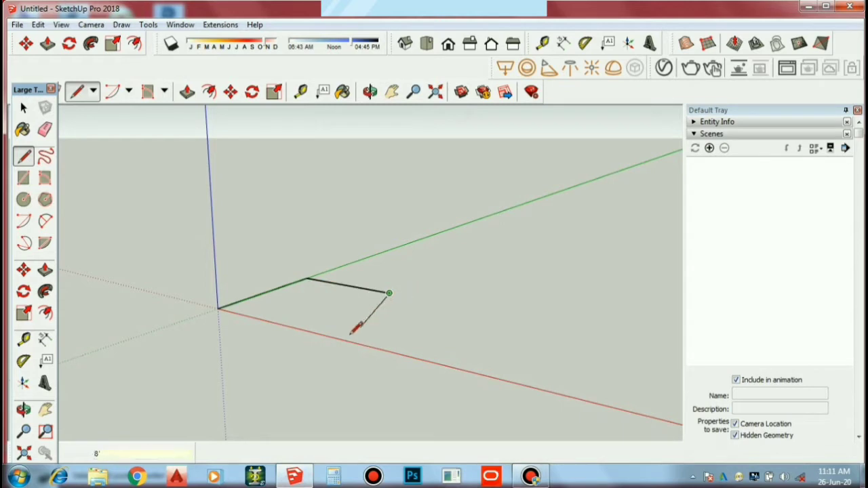
pyautogui.write('1')
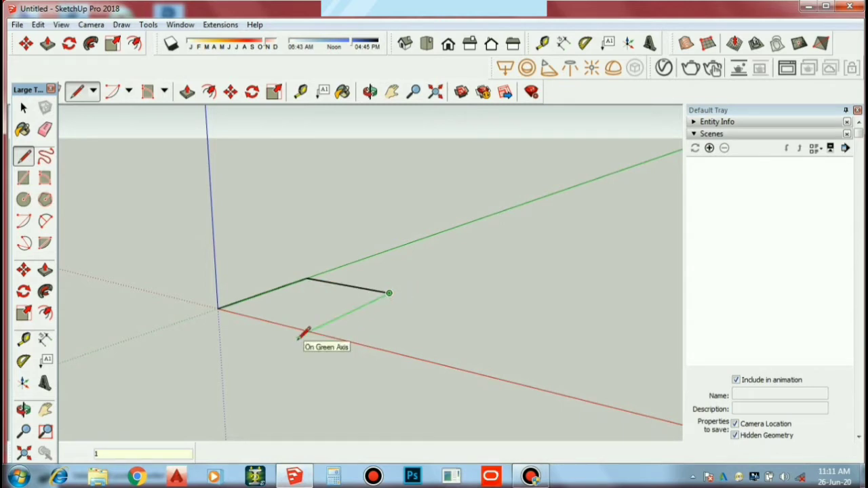
pyautogui.write('0')
pyautogui.press('Return')
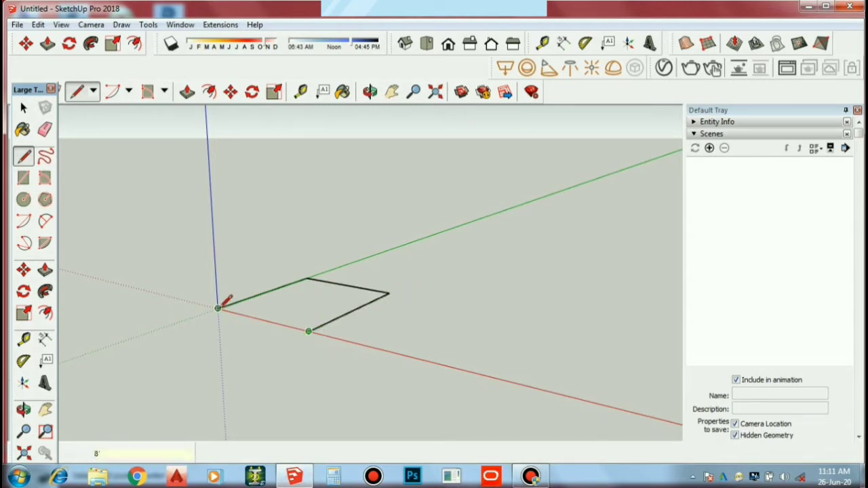
pyautogui.click(217, 308)
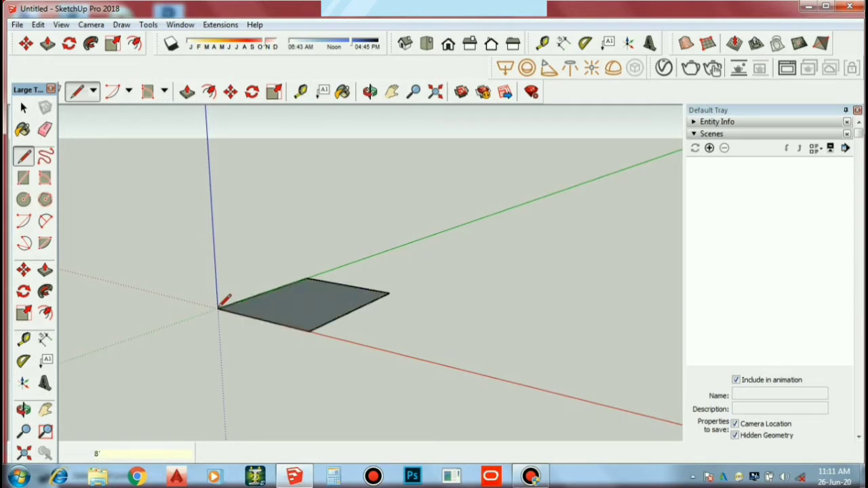
pyautogui.press('space')
pyautogui.scroll(2, 305, 313)
# Step: Offset the 10' by 8' floor outline 4.5" outward to form the wall border
pyautogui.scroll(2, 306, 316)
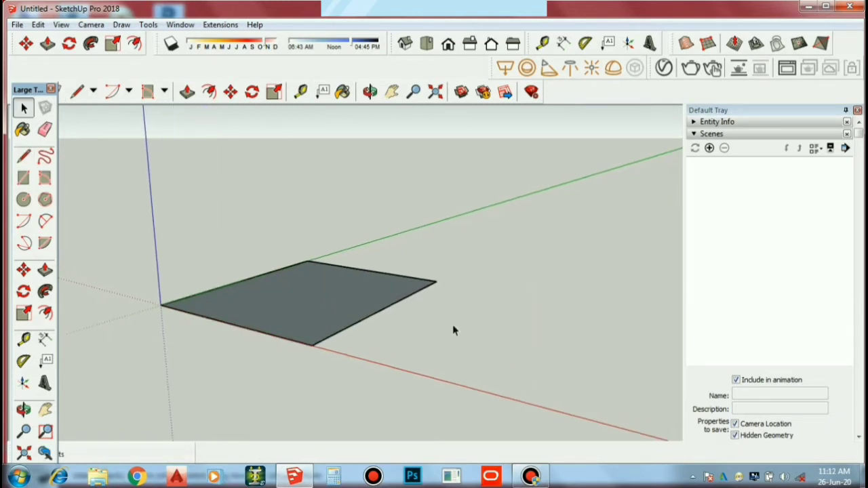
pyautogui.moveTo(452, 330)
pyautogui.mouseDown(button='middle')
pyautogui.moveTo(352, 378)
pyautogui.moveTo(350, 392)
pyautogui.mouseUp(button='middle')
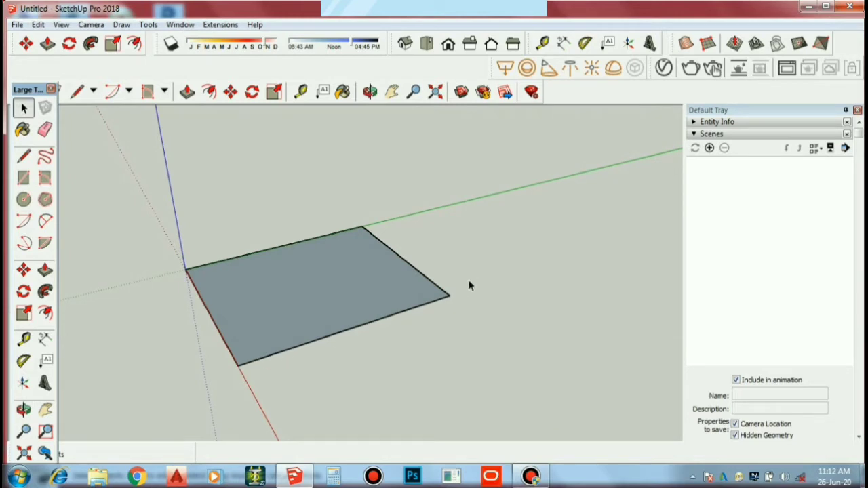
pyautogui.click(42, 314)
pyautogui.click(209, 314)
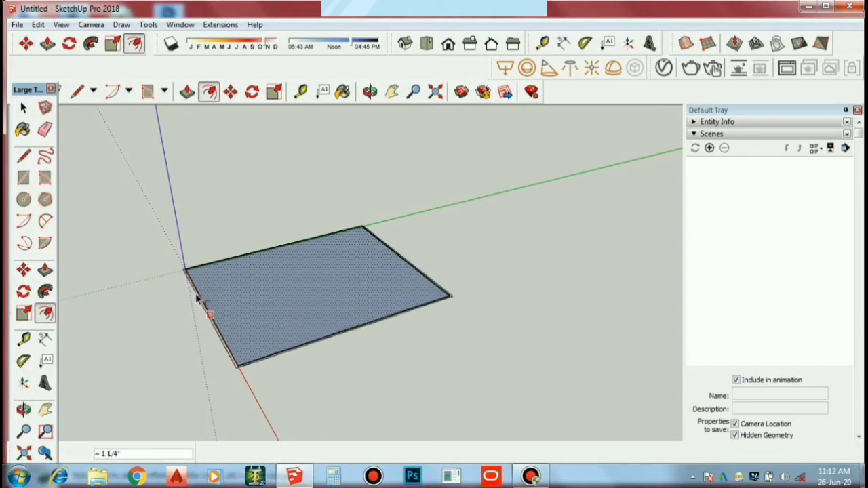
pyautogui.write('2')
pyautogui.press('Return')
pyautogui.write('4.')
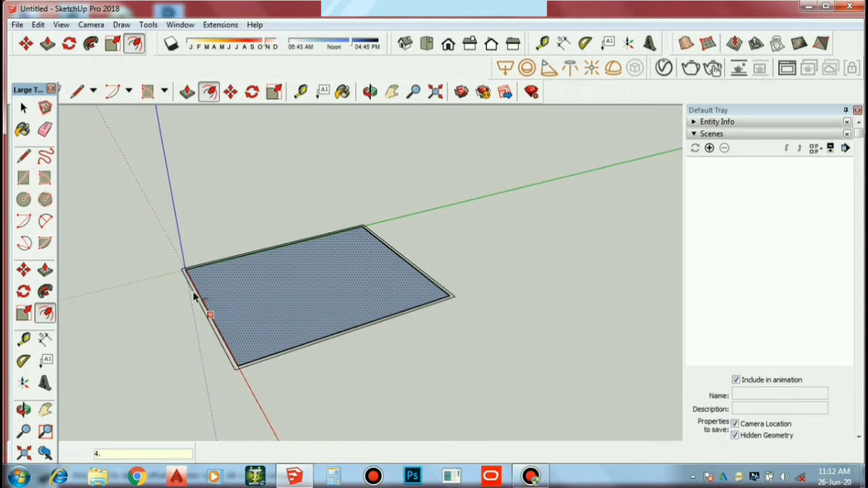
pyautogui.write('5')
pyautogui.press('Return')
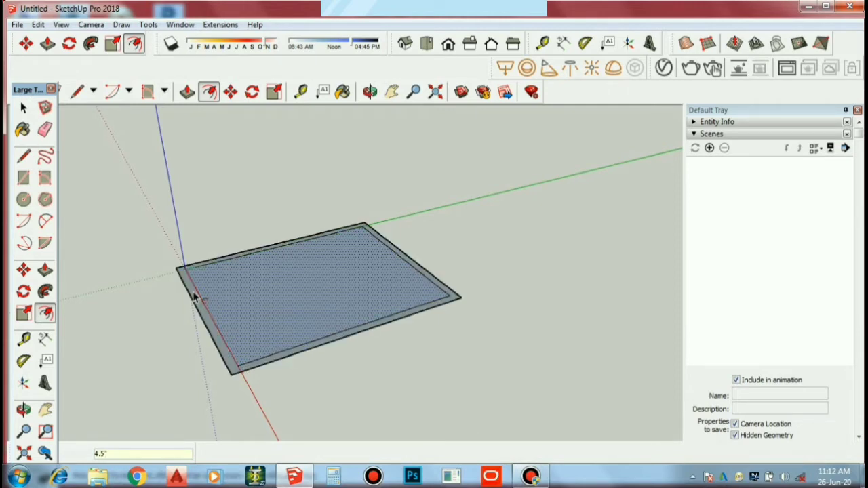
pyautogui.press('space')
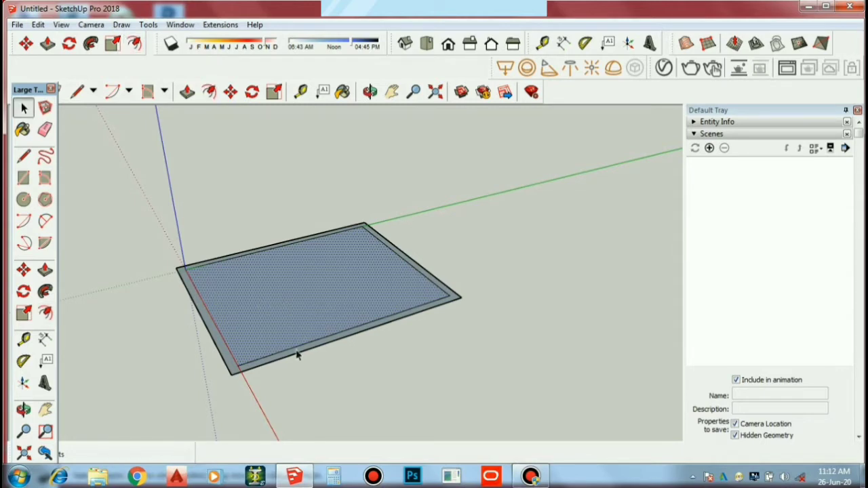
pyautogui.scroll(1, 226, 367)
pyautogui.scroll(2, 234, 376)
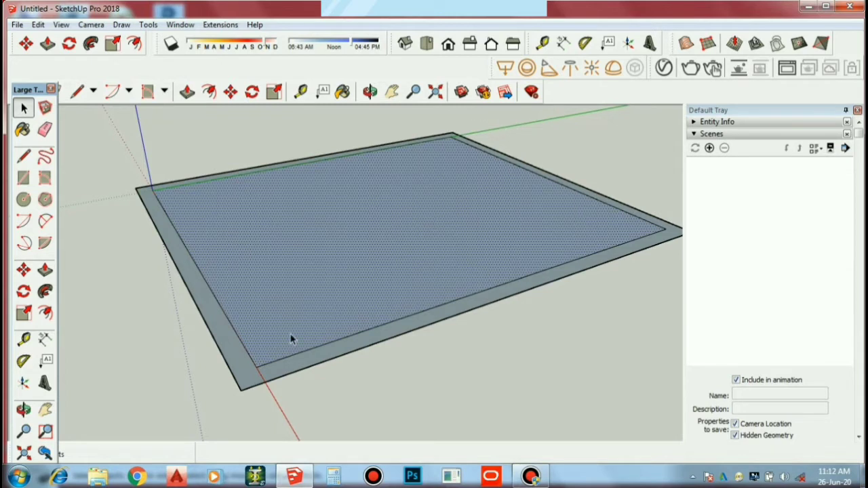
# Step: Start a line at the border's inner corner, then cancel the attempt
pyautogui.scroll(-2, 282, 359)
pyautogui.scroll(2, 282, 360)
pyautogui.scroll(1, 289, 366)
pyautogui.press('l')
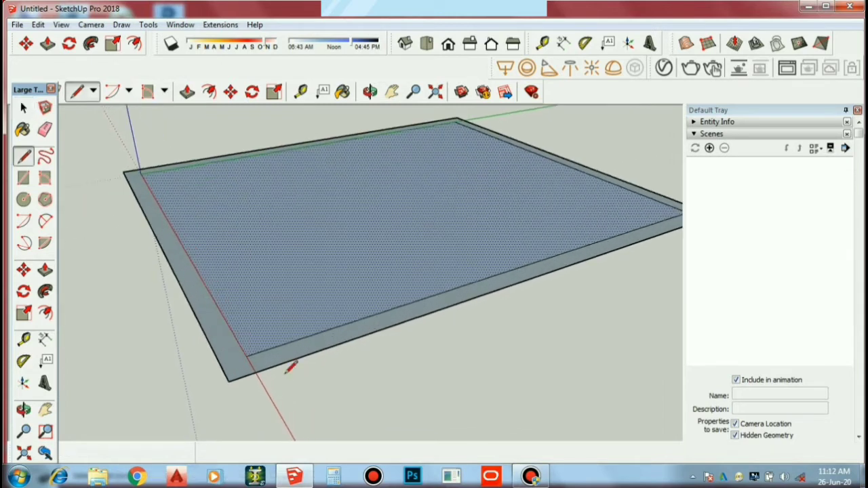
pyautogui.click(246, 357)
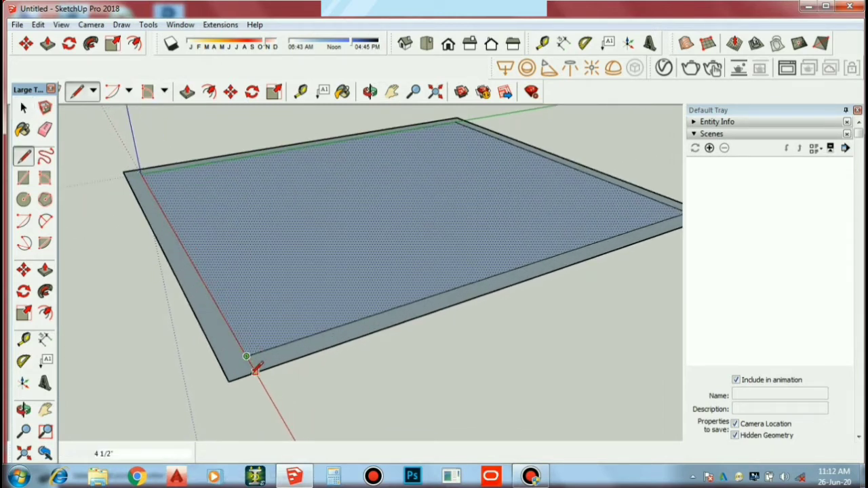
pyautogui.press('space')
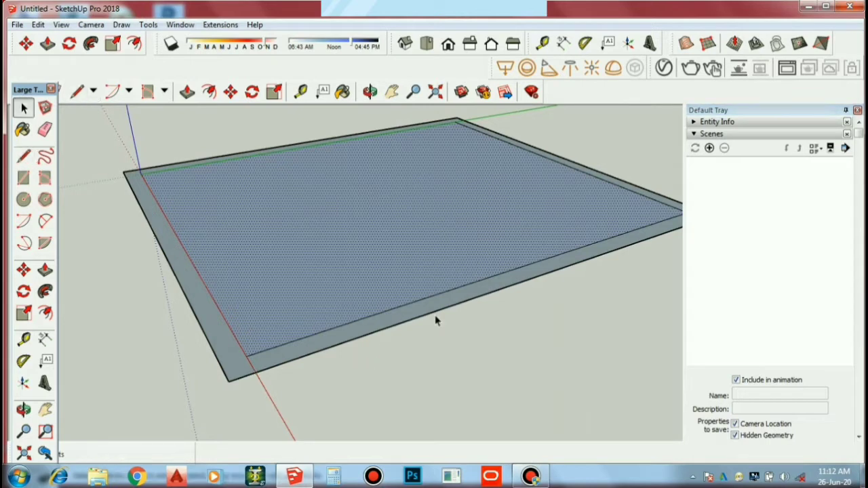
# Step: Draw an edge from the floor's right inner corner to the outer border corner and select the border strip
pyautogui.scroll(-2, 405, 376)
pyautogui.scroll(-1, 404, 376)
pyautogui.scroll(2, 572, 299)
pyautogui.scroll(1, 577, 288)
pyautogui.press('l')
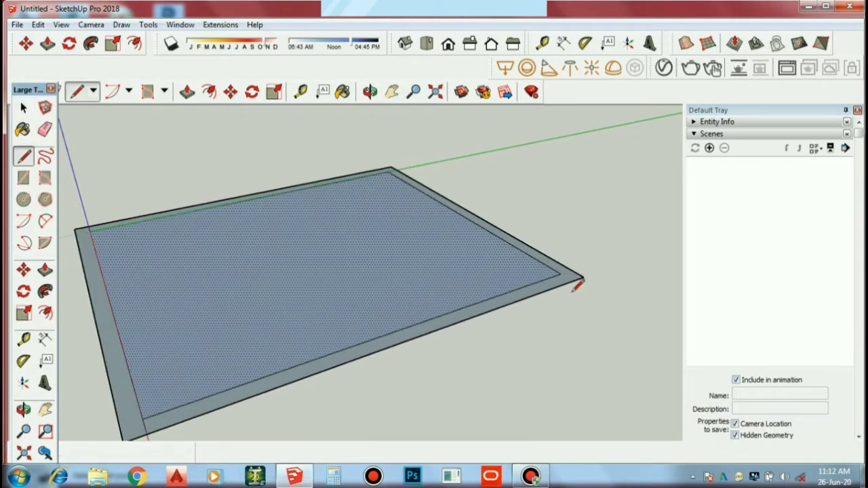
pyautogui.click(562, 274)
pyautogui.write("4 1/2'")
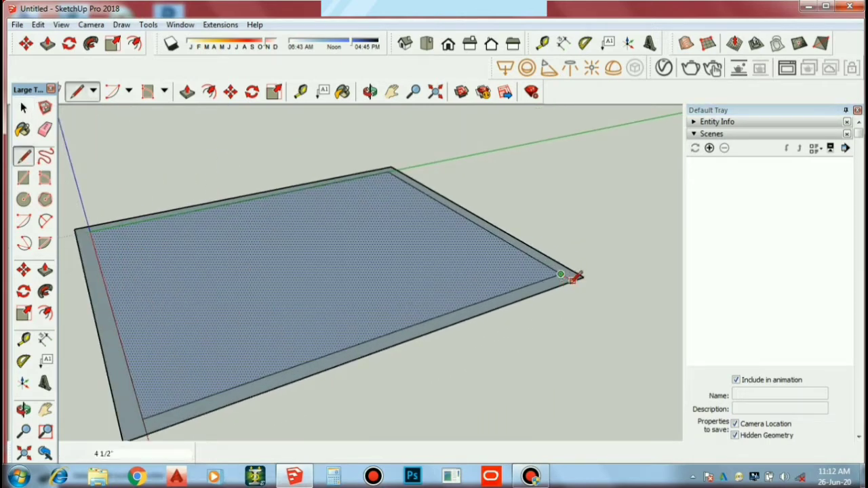
pyautogui.click(577, 276)
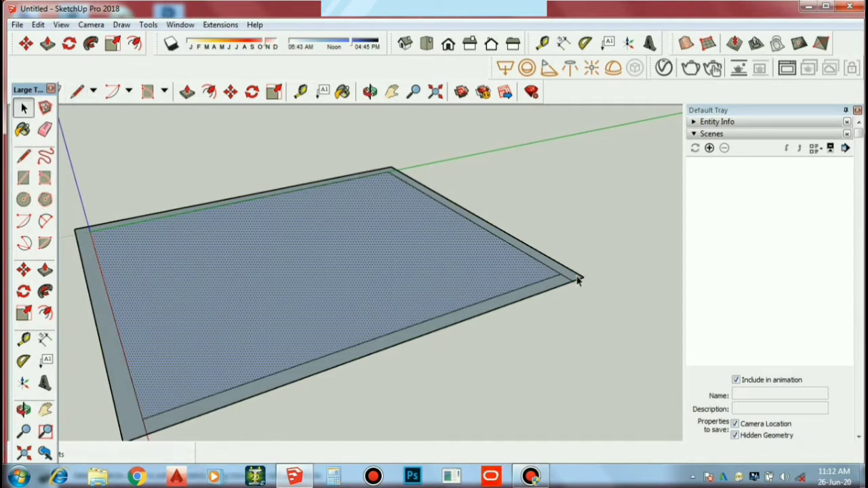
pyautogui.press('space')
pyautogui.click(574, 280)
# Step: Push/pull the 4.5" border strip up 7' to form the walls
pyautogui.press('p')
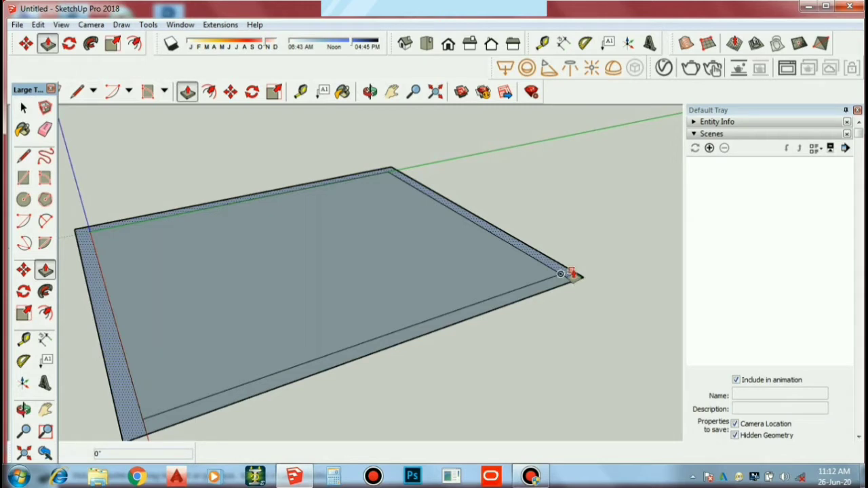
pyautogui.click(569, 272)
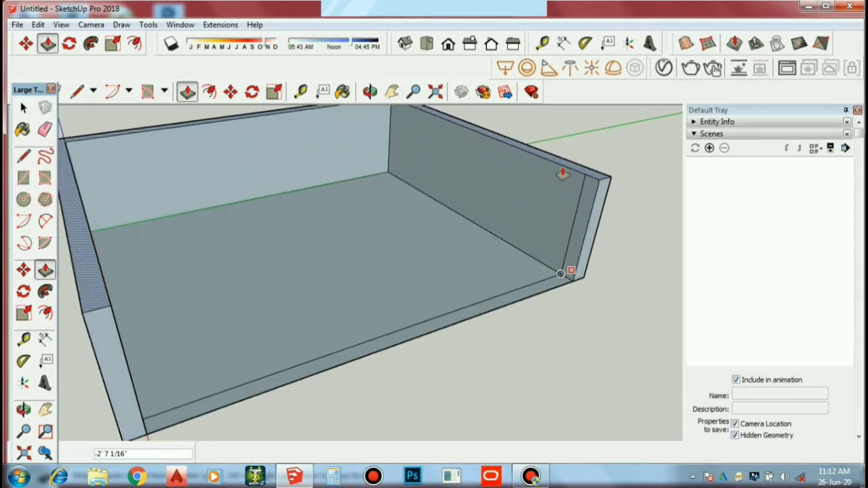
pyautogui.write('7')
pyautogui.press('Return')
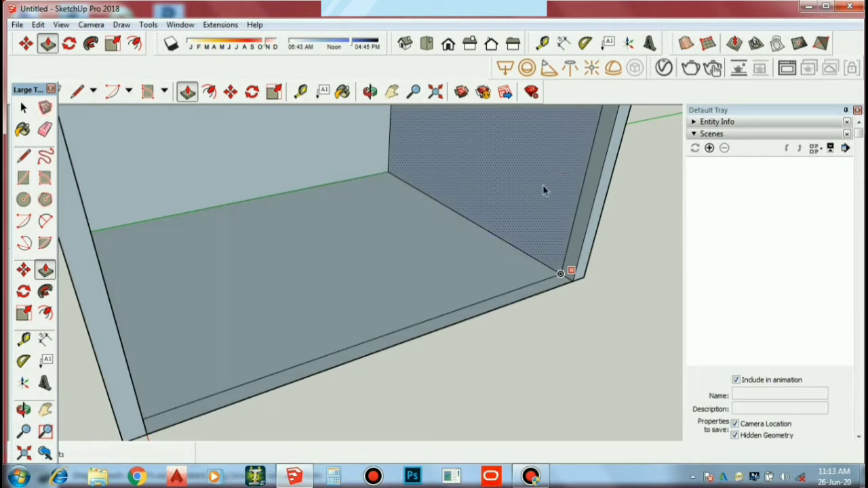
pyautogui.press('space')
pyautogui.scroll(-4, 505, 237)
pyautogui.scroll(-2, 585, 306)
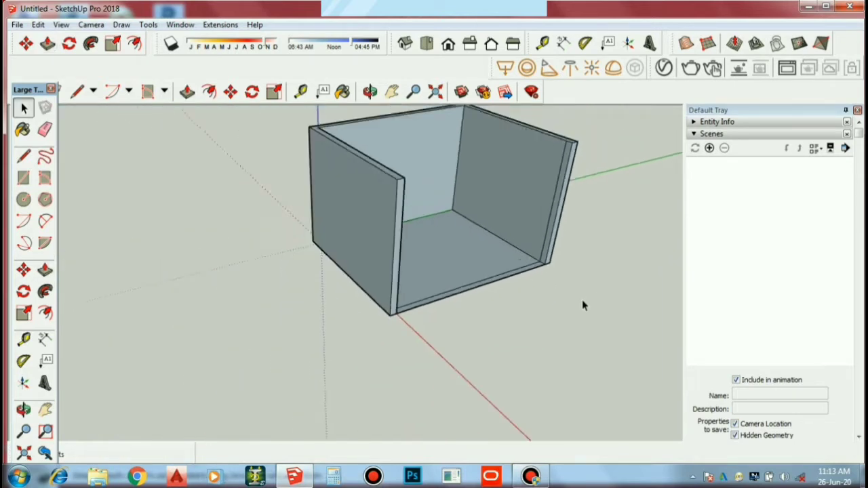
pyautogui.scroll(-1, 582, 304)
pyautogui.scroll(1, 574, 219)
pyautogui.scroll(1, 574, 178)
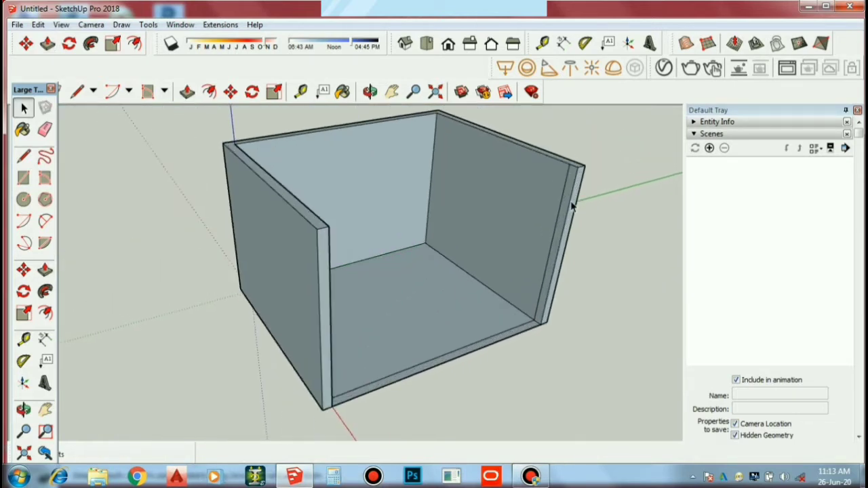
# Step: Orbit and zoom in on the left wall's inner bottom corner
pyautogui.moveTo(586, 316)
pyautogui.mouseDown(button='middle')
pyautogui.moveTo(362, 316)
pyautogui.moveTo(400, 284)
pyautogui.moveTo(436, 287)
pyautogui.mouseUp(button='middle')
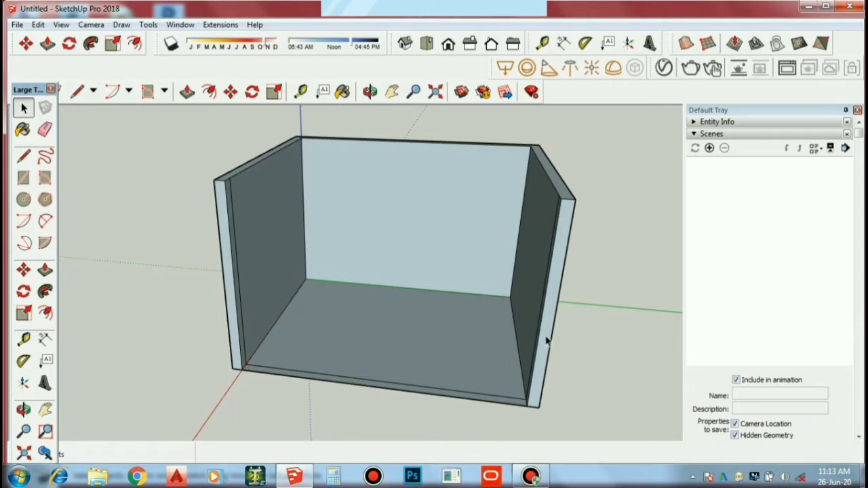
pyautogui.scroll(2, 245, 352)
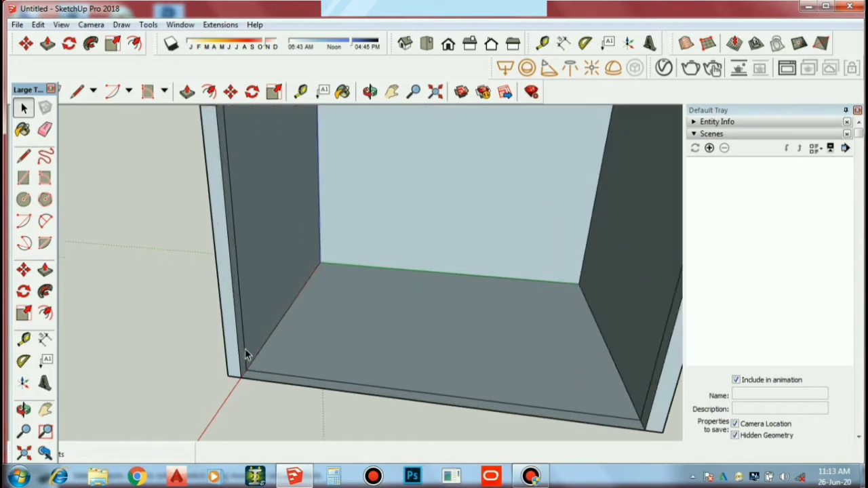
pyautogui.scroll(-2, 290, 345)
pyautogui.scroll(2, 287, 364)
pyautogui.moveTo(287, 362); pyautogui.dragTo(254, 361, button='middle')
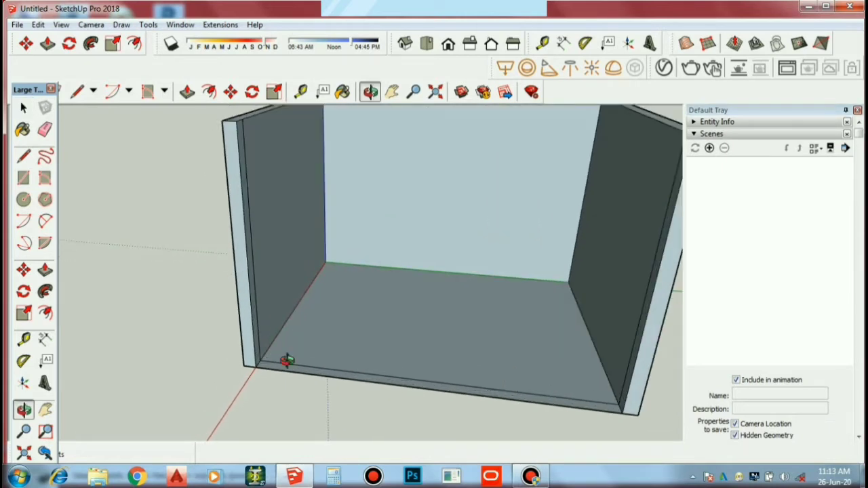
pyautogui.scroll(3, 257, 363)
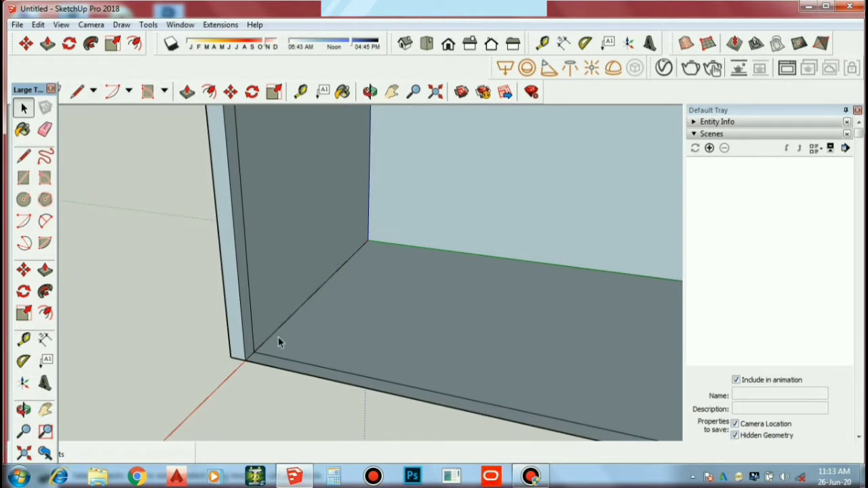
pyautogui.middleClick(359, 313)
pyautogui.moveTo(359, 313); pyautogui.dragTo(538, 339, button='middle')
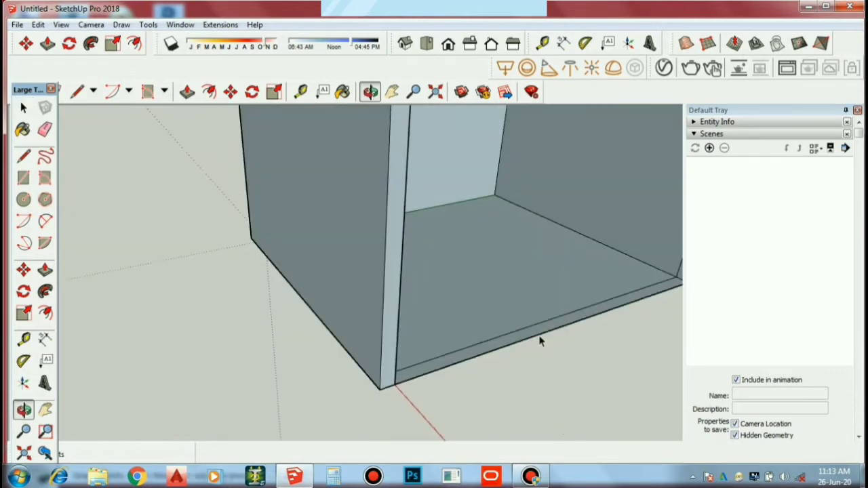
pyautogui.moveTo(507, 297)
pyautogui.mouseDown(button='middle')
pyautogui.moveTo(325, 304)
pyautogui.moveTo(314, 344)
pyautogui.mouseUp(button='middle')
pyautogui.scroll(2, 314, 344)
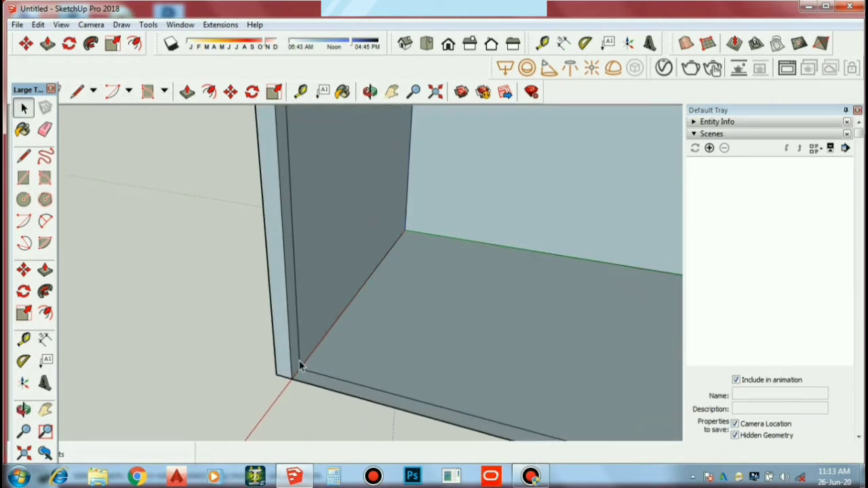
# Step: Draw a horizontal line 2' up along the inner left wall to its back corner
pyautogui.press('l')
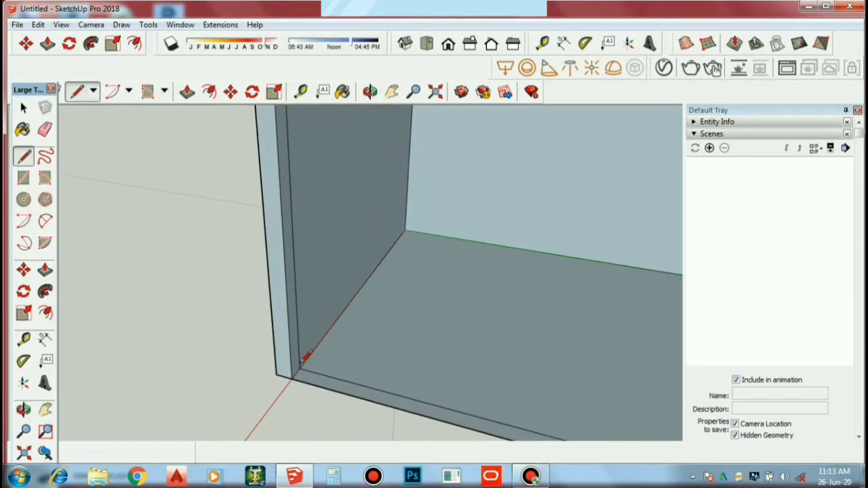
pyautogui.click(299, 368)
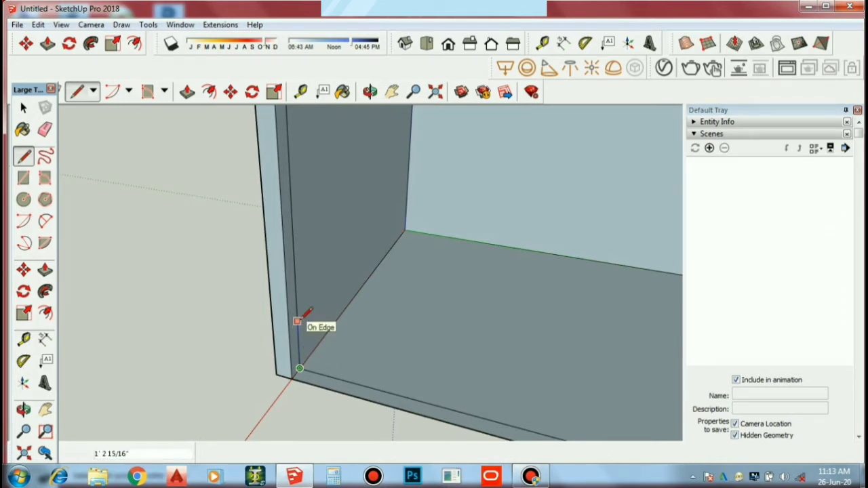
pyautogui.write('2')
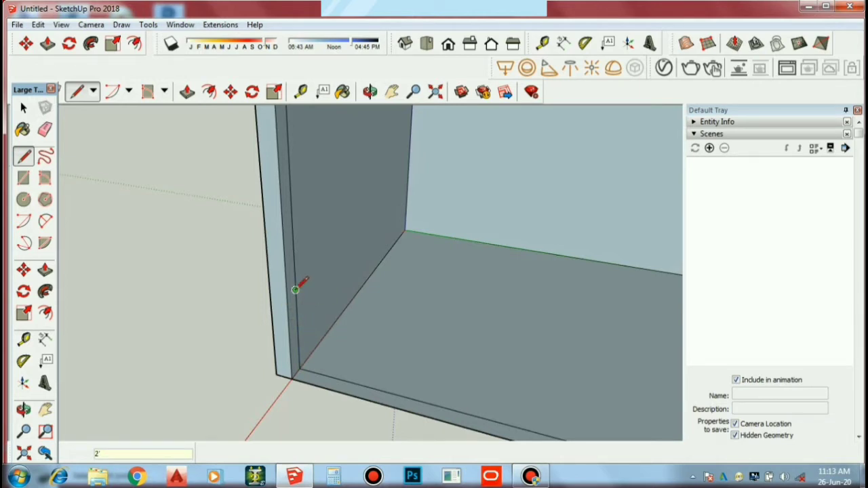
pyautogui.click(296, 290)
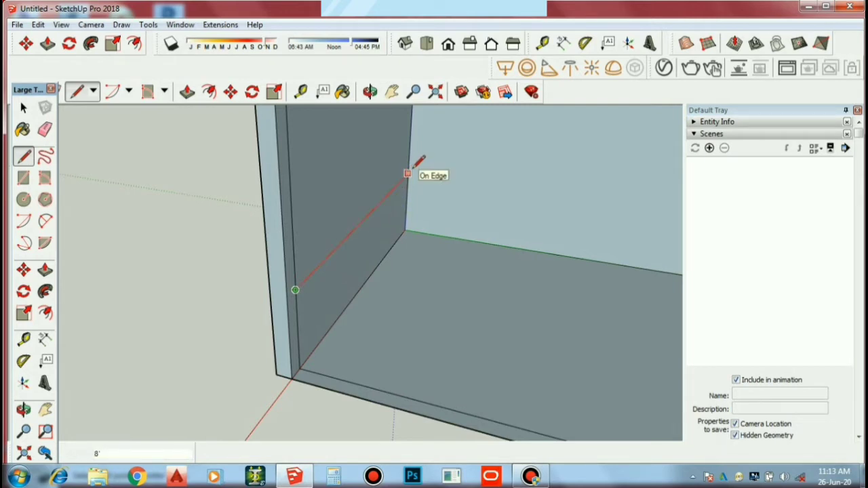
pyautogui.click(408, 173)
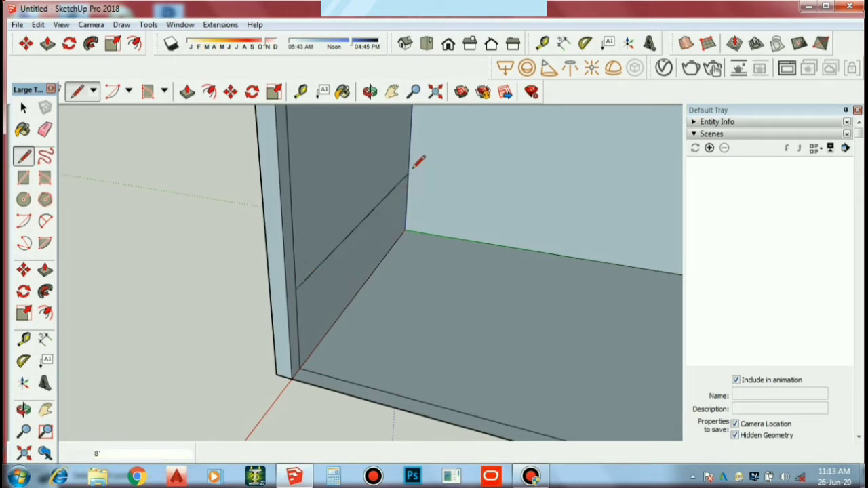
pyautogui.press('space')
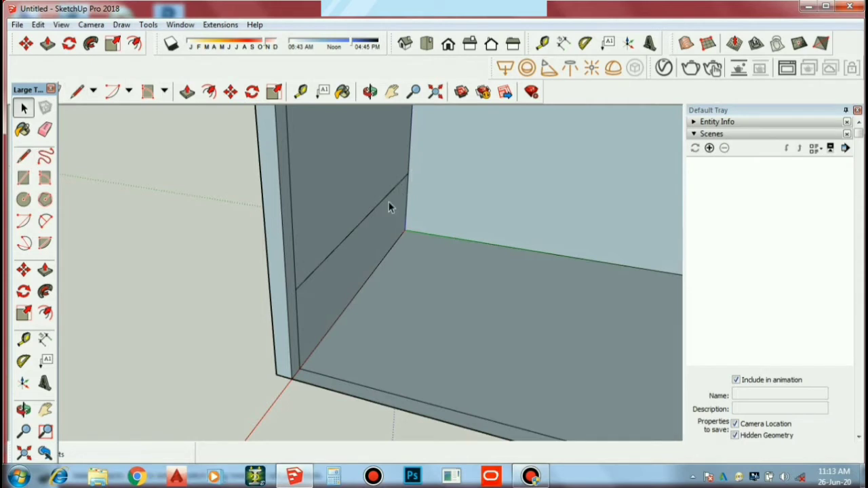
pyautogui.scroll(-3, 389, 207)
pyautogui.moveTo(333, 254); pyautogui.dragTo(391, 258, button='middle')
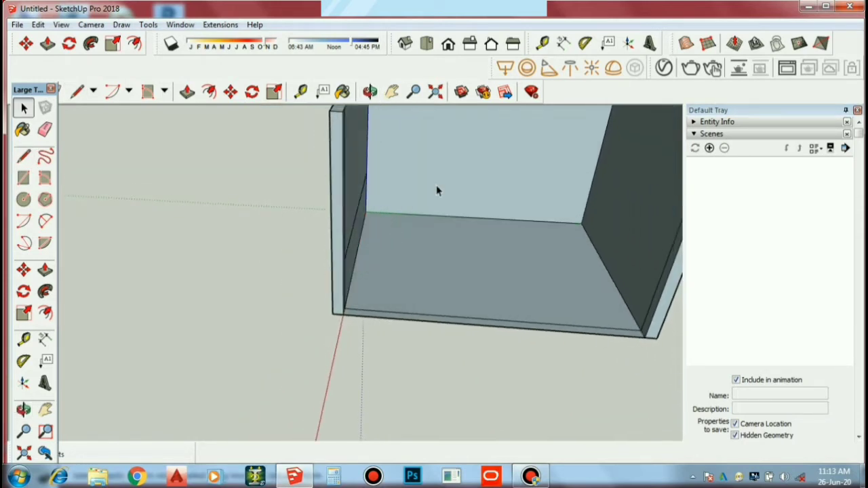
pyautogui.scroll(2, 401, 188)
pyautogui.scroll(2, 333, 163)
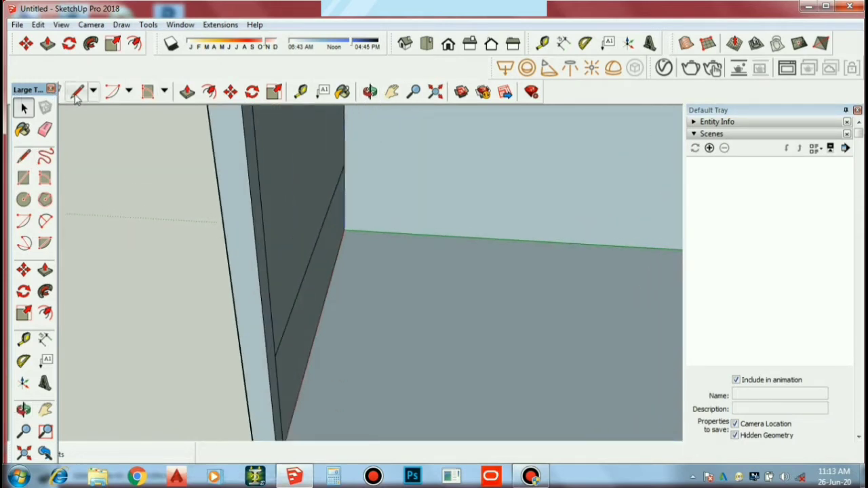
# Step: Continue the 2' line across the back wall to the right wall
pyautogui.click(76, 91)
pyautogui.click(344, 164)
pyautogui.scroll(-2, 441, 168)
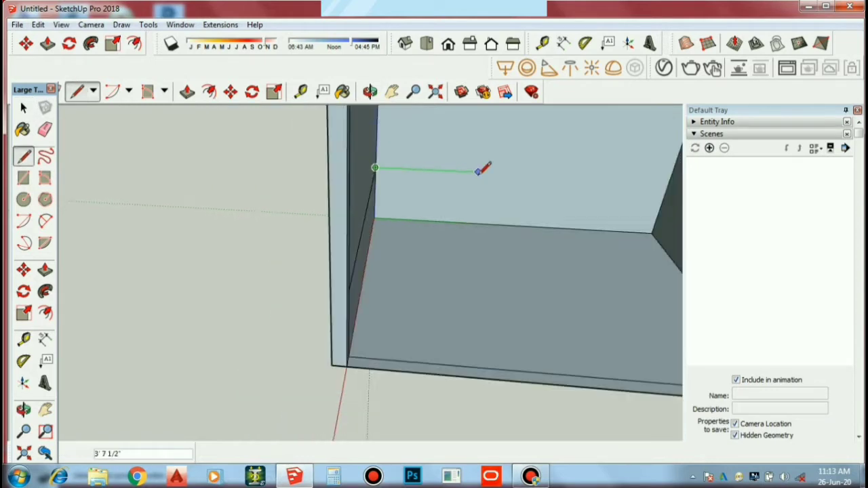
pyautogui.scroll(-1, 543, 173)
pyautogui.scroll(2, 609, 178)
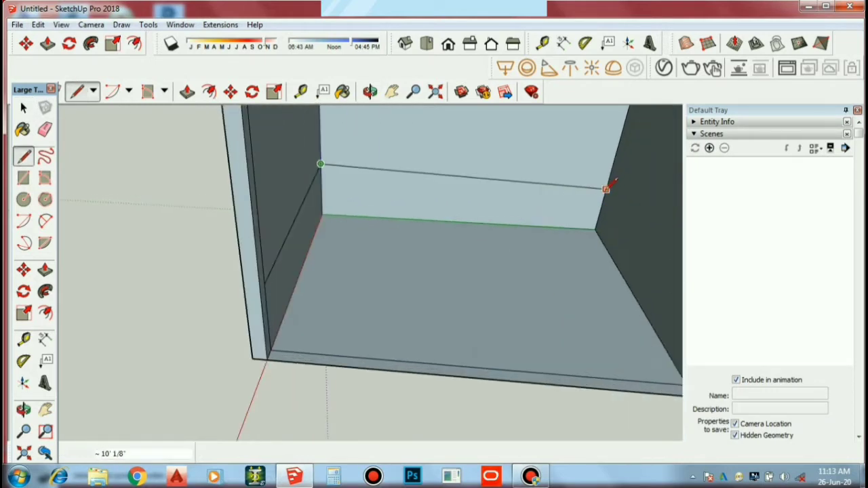
pyautogui.click(610, 177)
pyautogui.scroll(-3, 616, 188)
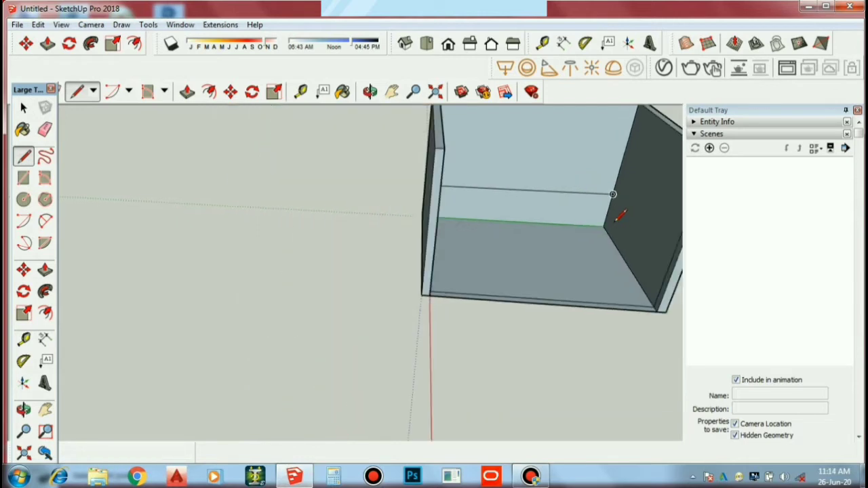
# Step: Draw the 2' line along the inner right wall from the back corner to its front edge
pyautogui.moveTo(597, 219); pyautogui.dragTo(658, 213, button='middle')
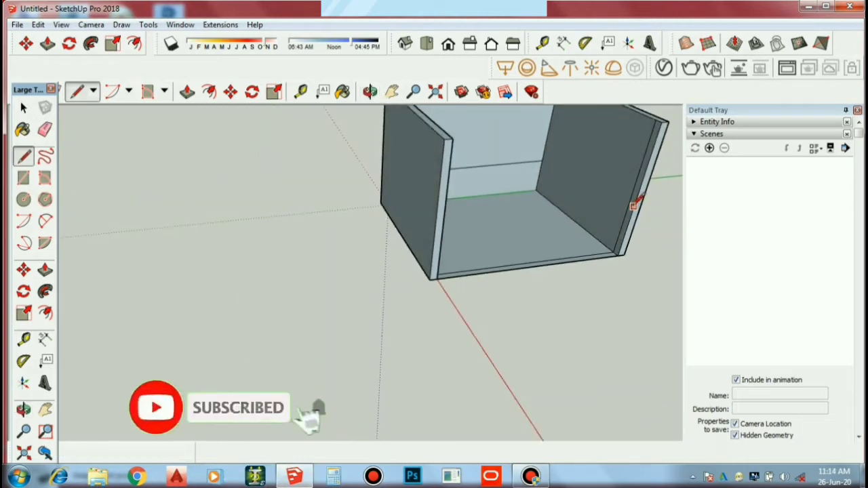
pyautogui.moveTo(588, 210); pyautogui.dragTo(634, 207, button='middle')
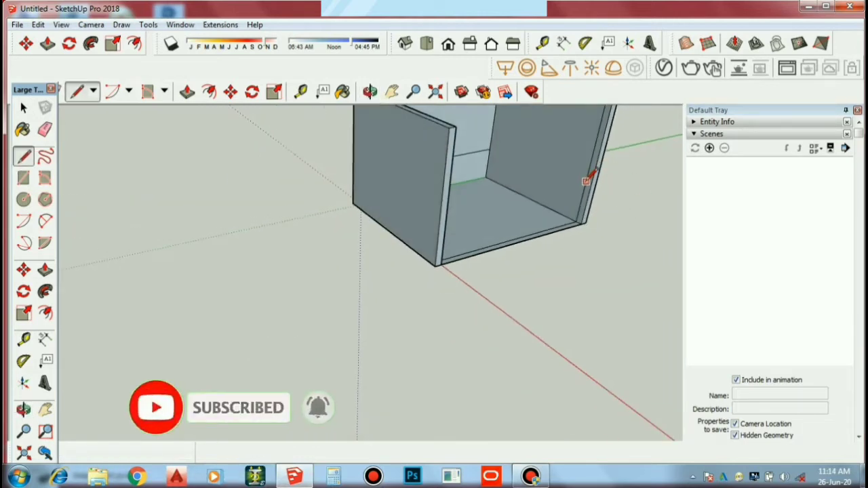
pyautogui.click(490, 149)
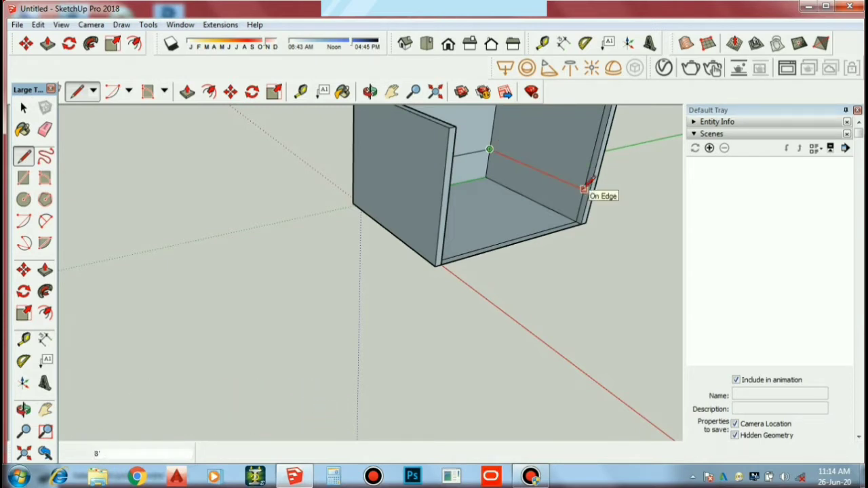
pyautogui.click(586, 189)
pyautogui.press('space')
pyautogui.moveTo(584, 196)
pyautogui.mouseDown(button='middle')
pyautogui.moveTo(598, 201)
pyautogui.moveTo(391, 184)
pyautogui.moveTo(363, 219)
pyautogui.mouseUp(button='middle')
pyautogui.scroll(4, 390, 243)
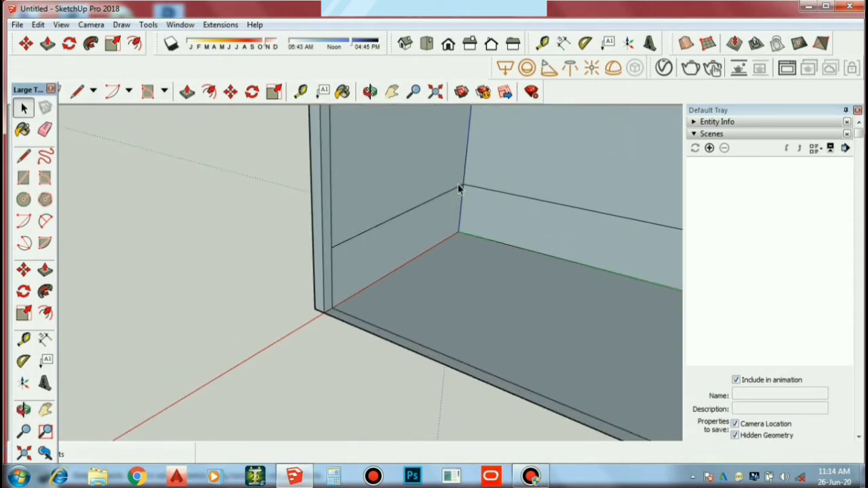
pyautogui.scroll(1, 459, 190)
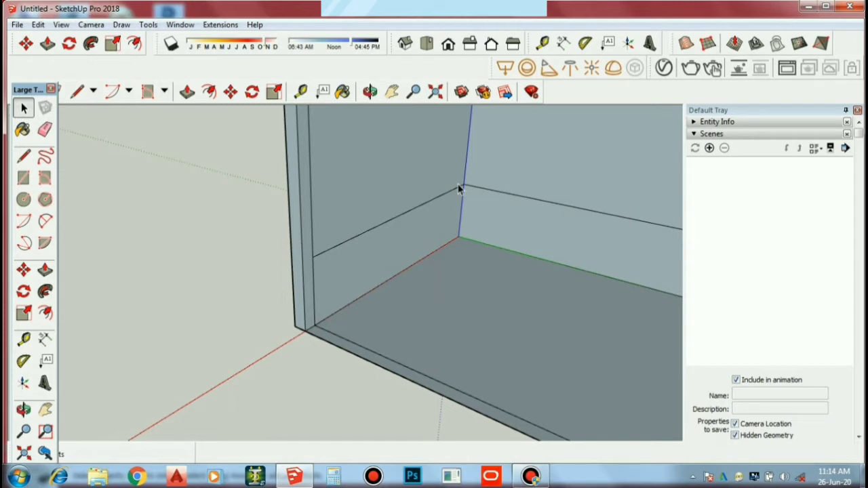
# Step: Draw a second line on the left wall, from its front edge to the top corner
pyautogui.press('l')
pyautogui.scroll(2, 319, 258)
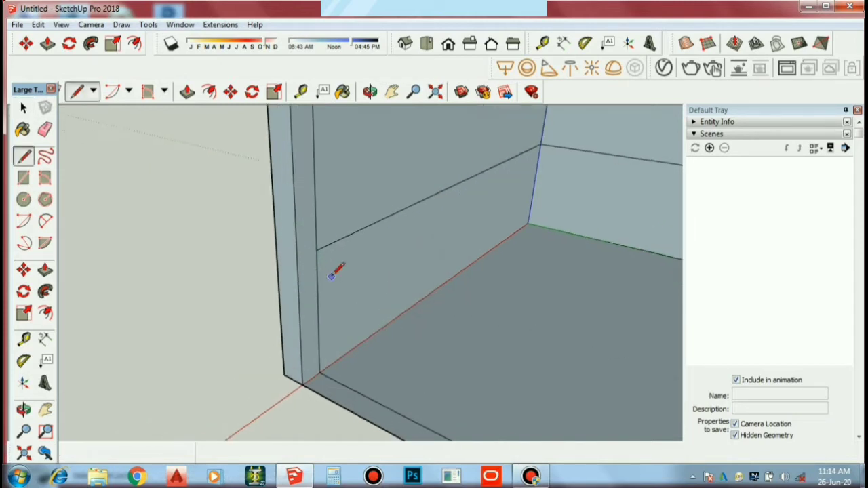
pyautogui.click(315, 247)
pyautogui.write("1'")
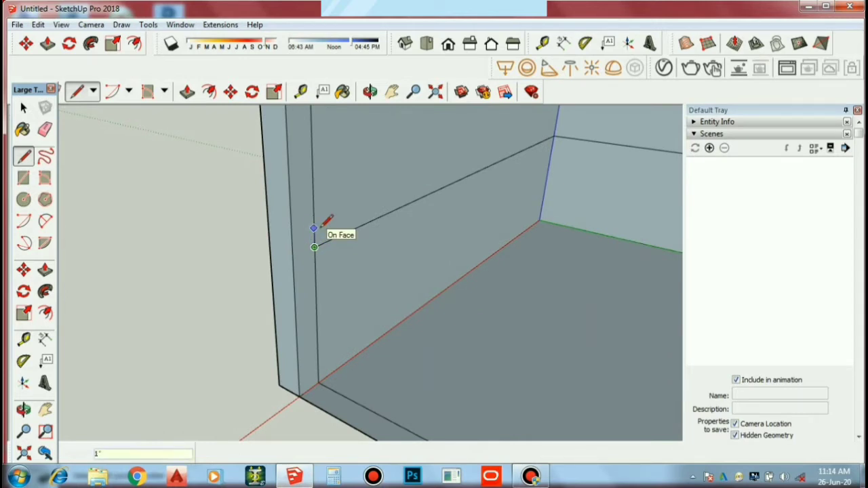
pyautogui.press('Return')
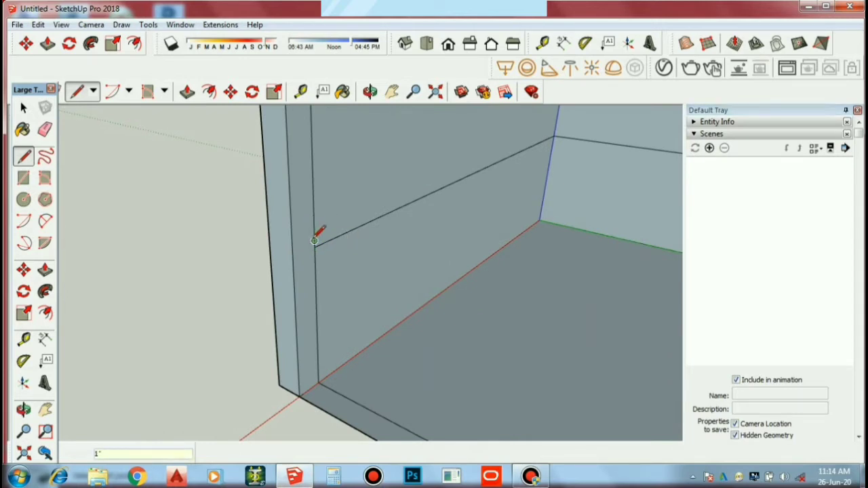
pyautogui.click(314, 241)
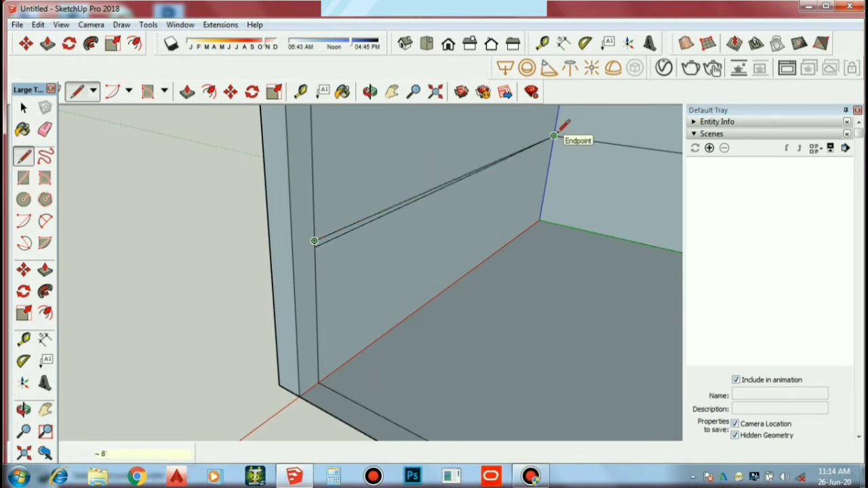
pyautogui.scroll(2, 555, 135)
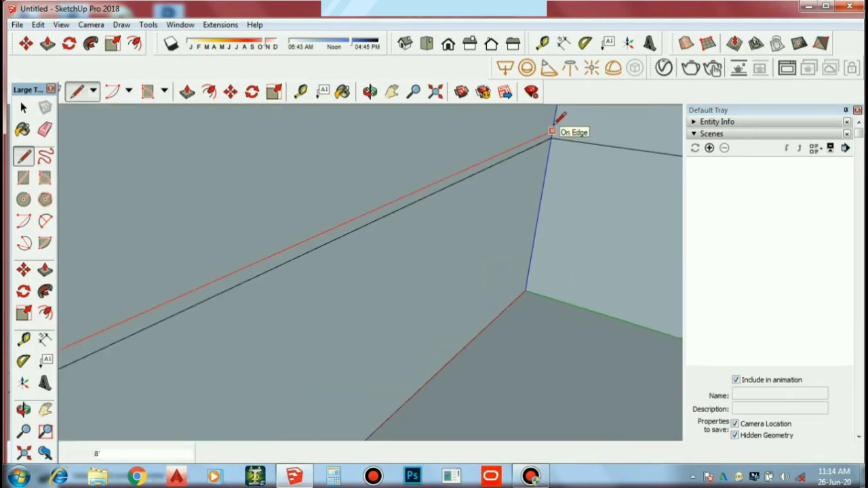
pyautogui.click(551, 137)
# Step: Draw the band line across the back wall to the back-right inner corner
pyautogui.scroll(-2, 555, 132)
pyautogui.scroll(-2, 555, 131)
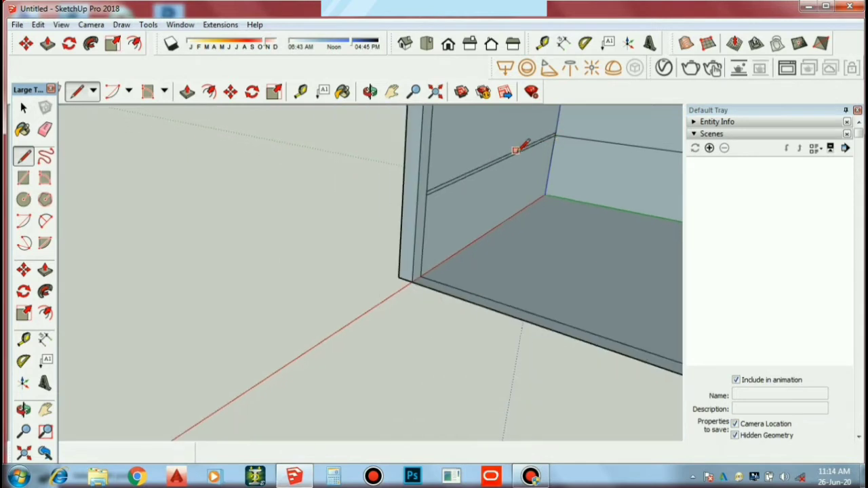
pyautogui.moveTo(520, 142); pyautogui.dragTo(656, 173, button='middle')
pyautogui.scroll(-2, 606, 169)
pyautogui.scroll(-1, 590, 177)
pyautogui.moveTo(589, 178); pyautogui.dragTo(570, 202, button='middle')
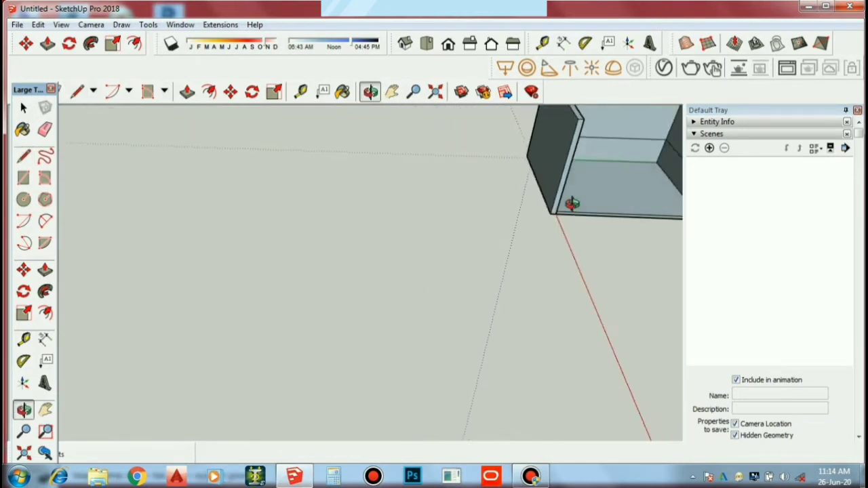
pyautogui.press('h')
pyautogui.moveTo(452, 126); pyautogui.dragTo(246, 254)
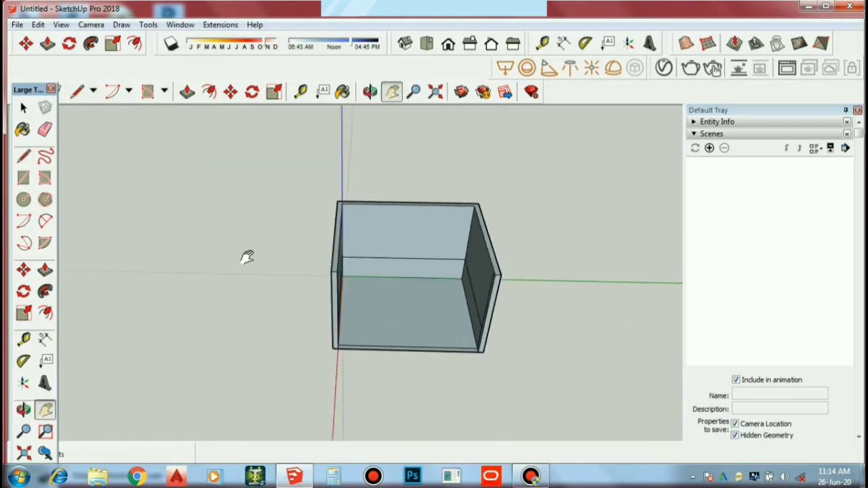
pyautogui.moveTo(246, 254); pyautogui.dragTo(366, 310, button='middle')
pyautogui.scroll(2, 443, 314)
pyautogui.moveTo(443, 314)
pyautogui.mouseDown(button='middle')
pyautogui.moveTo(483, 305)
pyautogui.moveTo(391, 287)
pyautogui.mouseUp(button='middle')
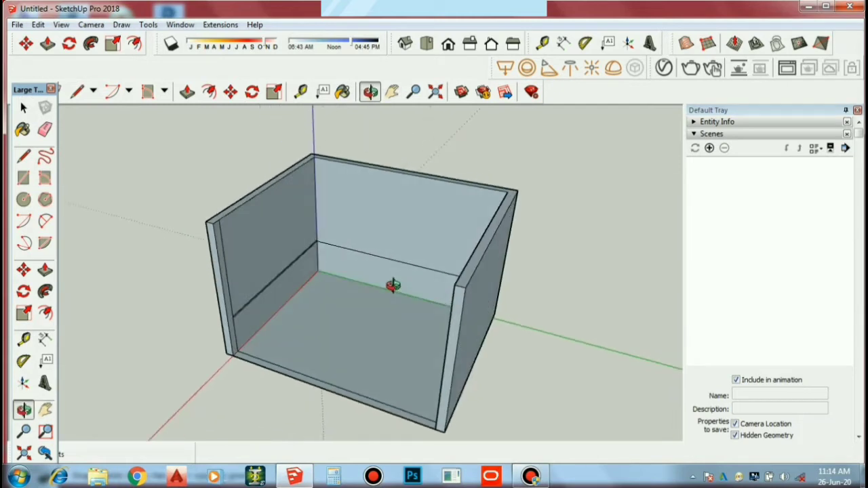
pyautogui.scroll(2, 326, 254)
pyautogui.scroll(3, 305, 237)
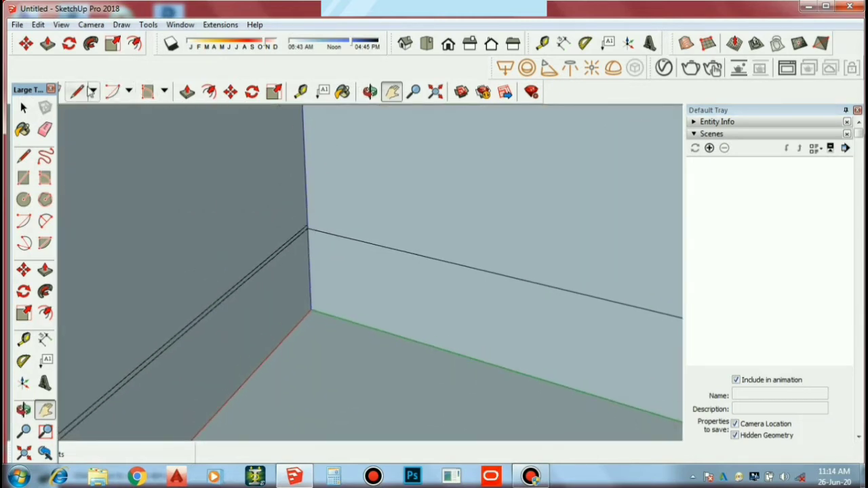
pyautogui.click(77, 91)
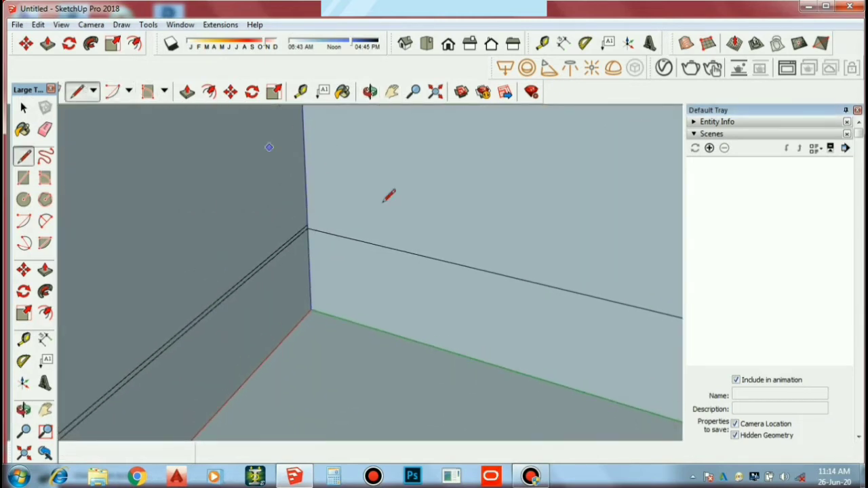
pyautogui.click(307, 224)
pyautogui.scroll(-2, 484, 232)
pyautogui.moveTo(486, 228)
pyautogui.mouseDown(button='middle')
pyautogui.moveTo(508, 269)
pyautogui.moveTo(603, 246)
pyautogui.mouseUp(button='middle')
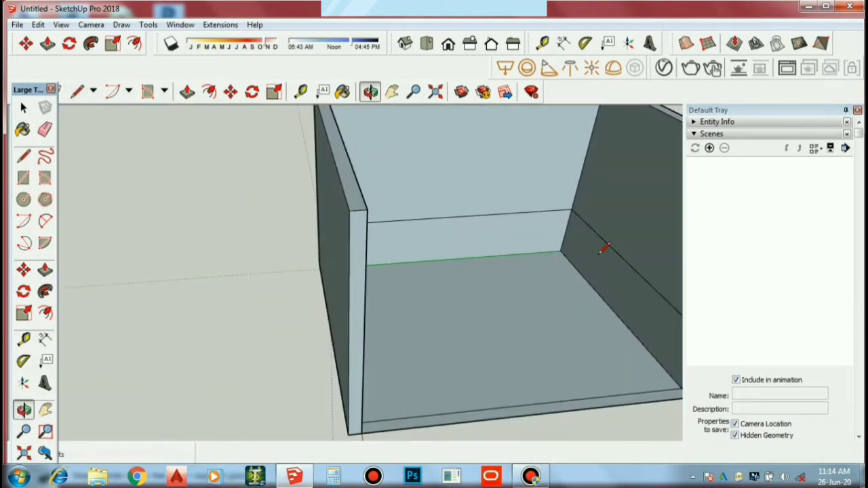
pyautogui.scroll(2, 581, 194)
pyautogui.scroll(2, 574, 217)
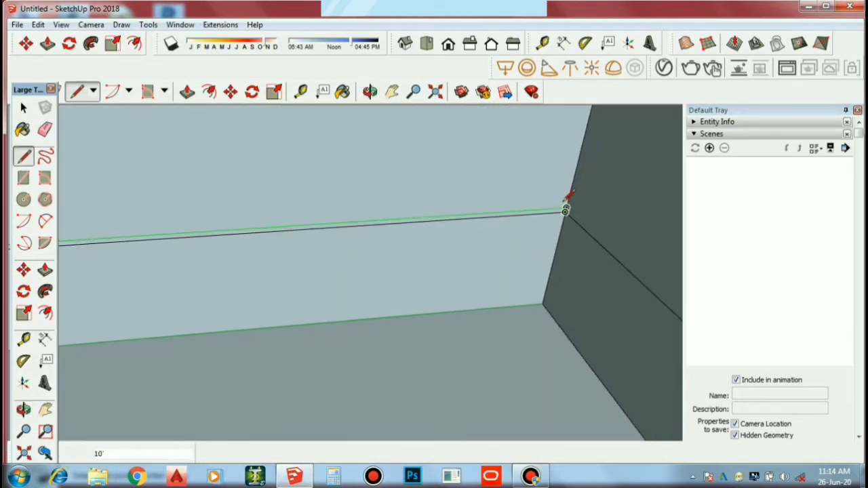
pyautogui.scroll(2, 567, 217)
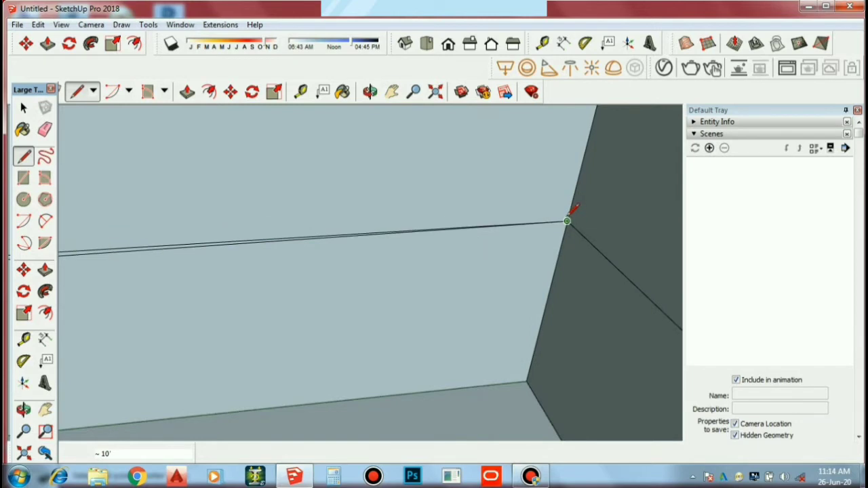
pyautogui.click(568, 219)
# Step: Extend the band line along the inner right wall to its front edge
pyautogui.scroll(-2, 571, 216)
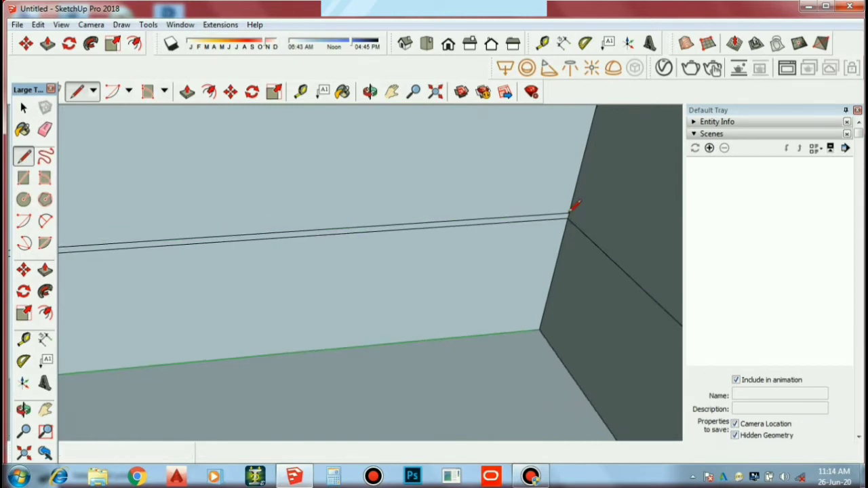
pyautogui.scroll(-3, 571, 216)
pyautogui.moveTo(507, 248)
pyautogui.mouseDown(button='middle')
pyautogui.moveTo(606, 258)
pyautogui.moveTo(516, 170)
pyautogui.mouseUp(button='middle')
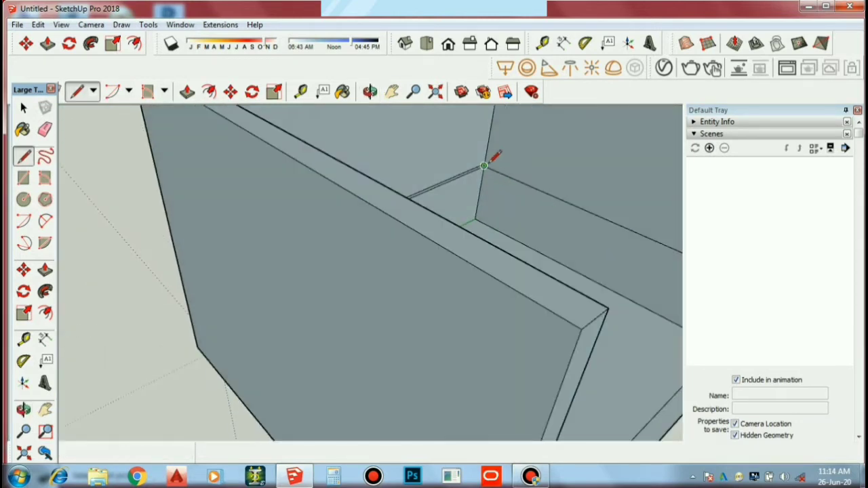
pyautogui.scroll(-3, 534, 172)
pyautogui.scroll(-2, 616, 188)
pyautogui.scroll(2, 639, 223)
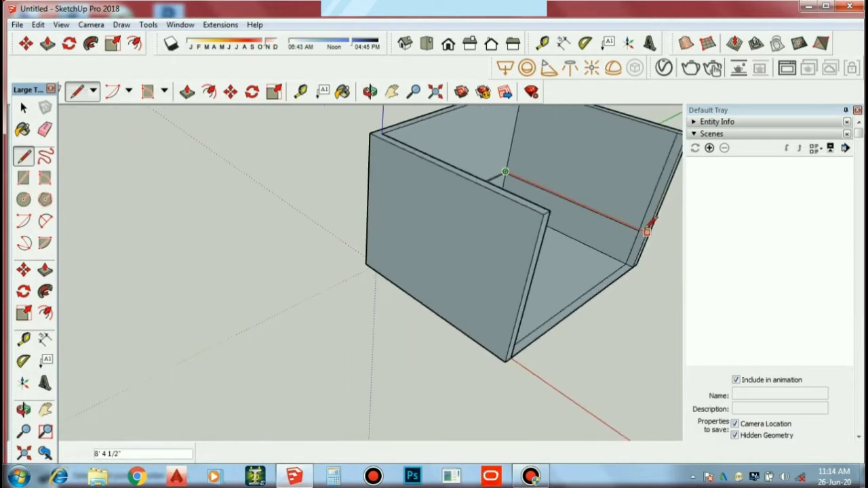
pyautogui.scroll(3, 648, 217)
pyautogui.scroll(2, 642, 223)
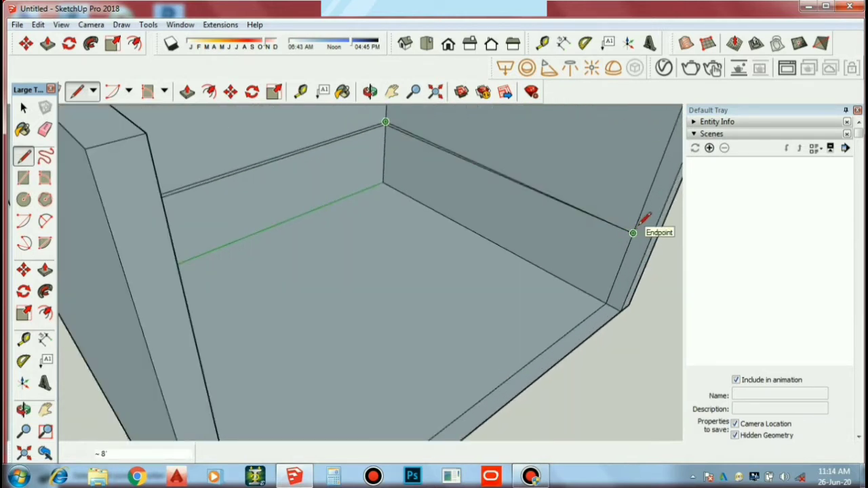
pyautogui.click(638, 222)
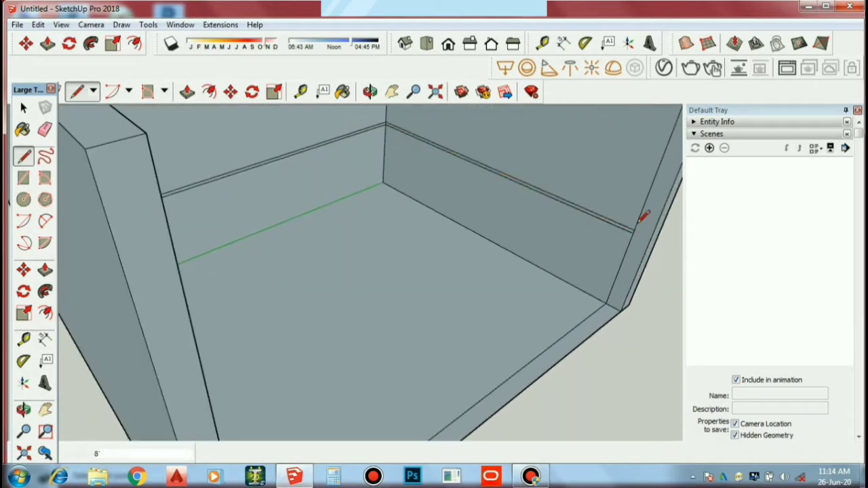
pyautogui.press('space')
pyautogui.scroll(2, 637, 228)
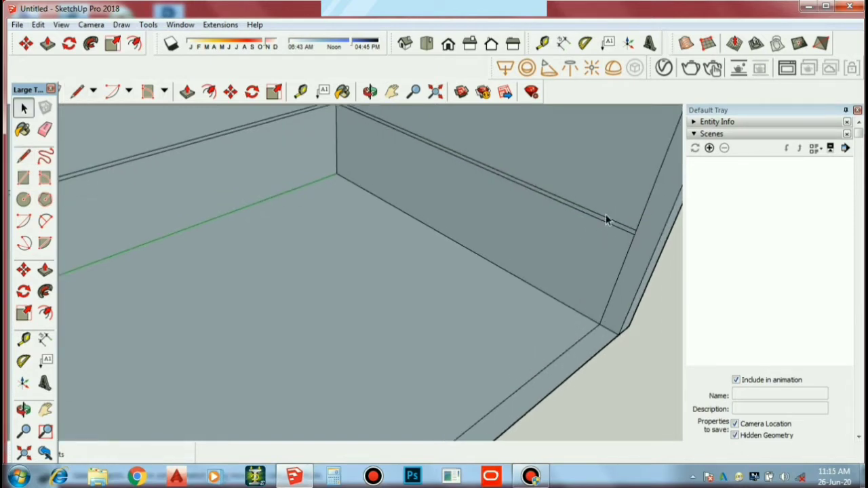
# Step: Pull the right wall's narrow band out 1' 9" into a shelf
pyautogui.press('p')
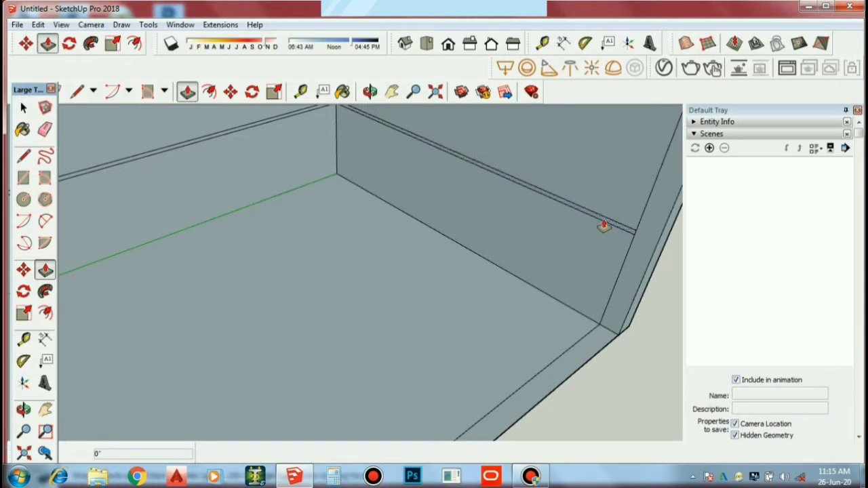
pyautogui.moveTo(603, 228); pyautogui.dragTo(536, 270)
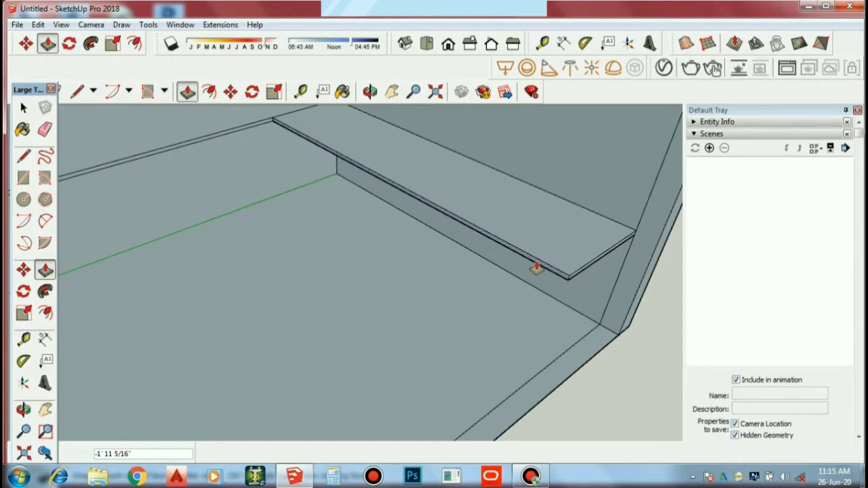
pyautogui.write("1'9")
pyautogui.press('Return')
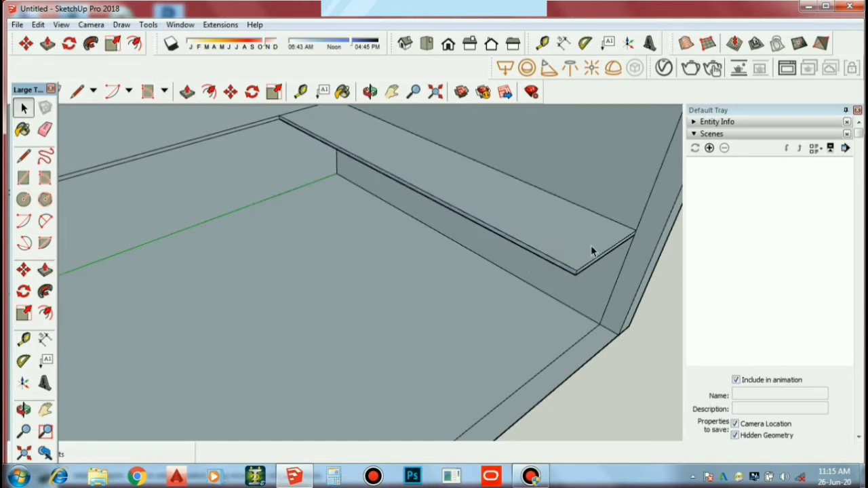
pyautogui.scroll(-3, 587, 278)
pyautogui.moveTo(581, 296); pyautogui.dragTo(384, 303, button='middle')
# Step: Pull the left wall strip out 1' 9" into a shelf matching the side ledge
pyautogui.scroll(2, 100, 260)
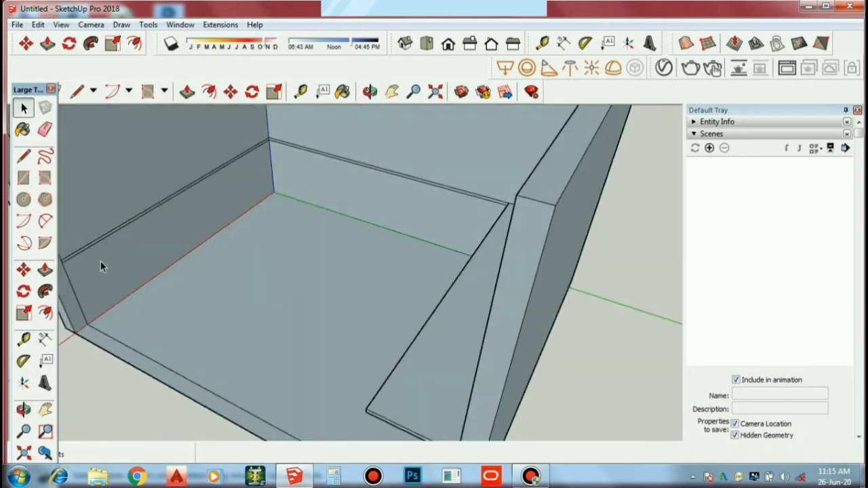
pyautogui.scroll(2, 107, 233)
pyautogui.press('p')
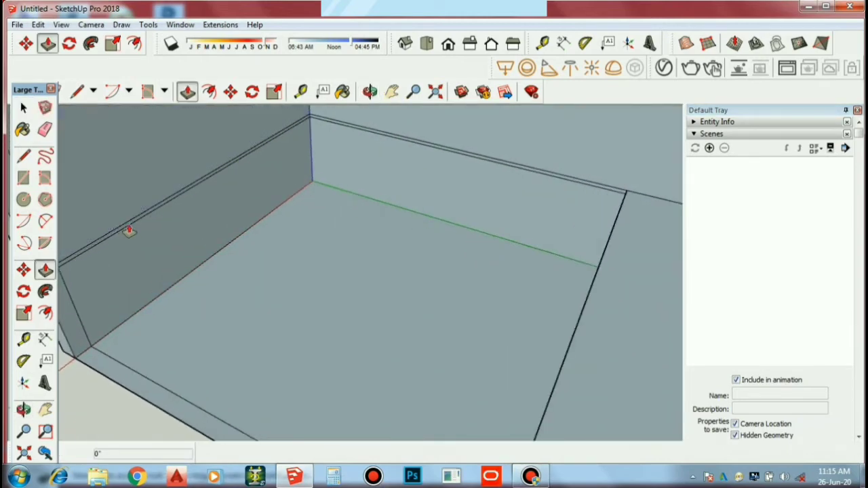
pyautogui.click(132, 228)
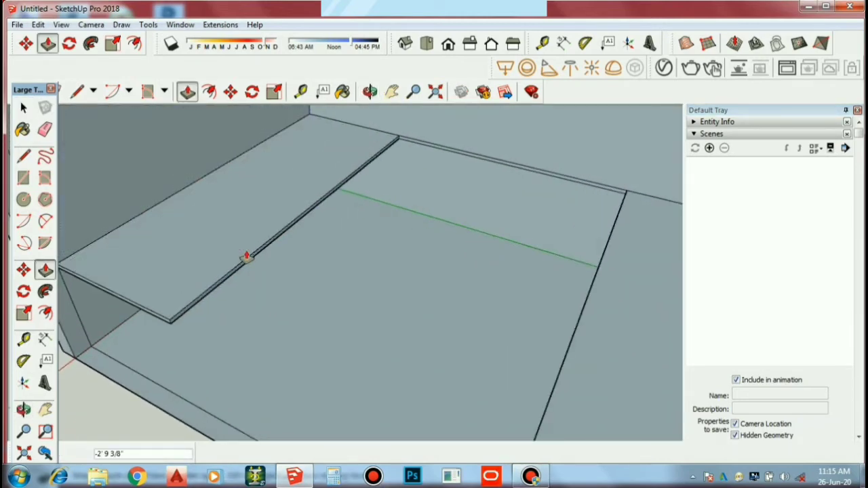
pyautogui.write("1'9")
pyautogui.press('Return')
pyautogui.press('space')
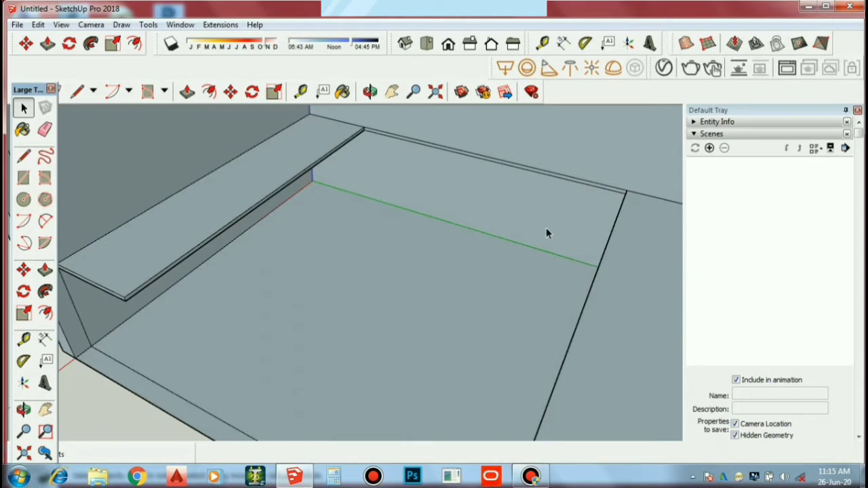
pyautogui.scroll(-5, 528, 250)
pyautogui.moveTo(479, 306)
pyautogui.mouseDown(button='middle')
pyautogui.moveTo(567, 285)
pyautogui.moveTo(539, 265)
pyautogui.mouseUp(button='middle')
# Step: Extrude the back wall's thin strip 2' into a ledge joining the side shelves
pyautogui.scroll(3, 466, 273)
pyautogui.scroll(2, 595, 226)
pyautogui.scroll(1, 573, 216)
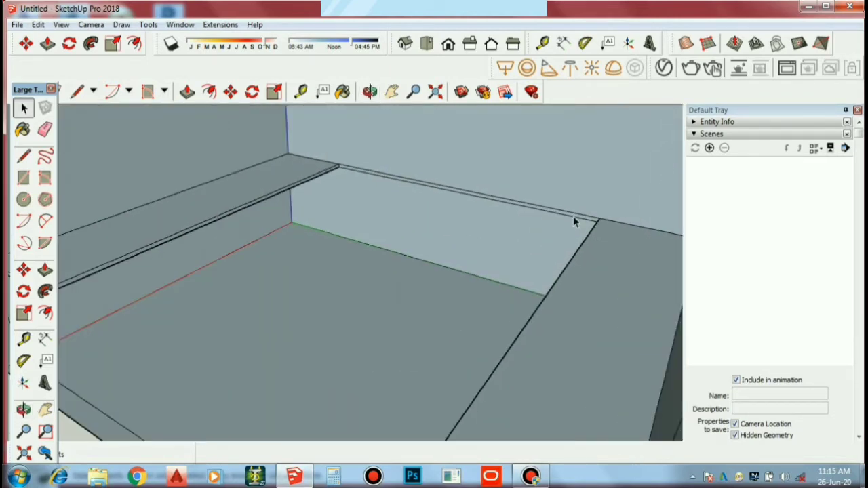
pyautogui.press('p')
pyautogui.moveTo(426, 304); pyautogui.dragTo(557, 210, button='middle')
pyautogui.scroll(2, 556, 210)
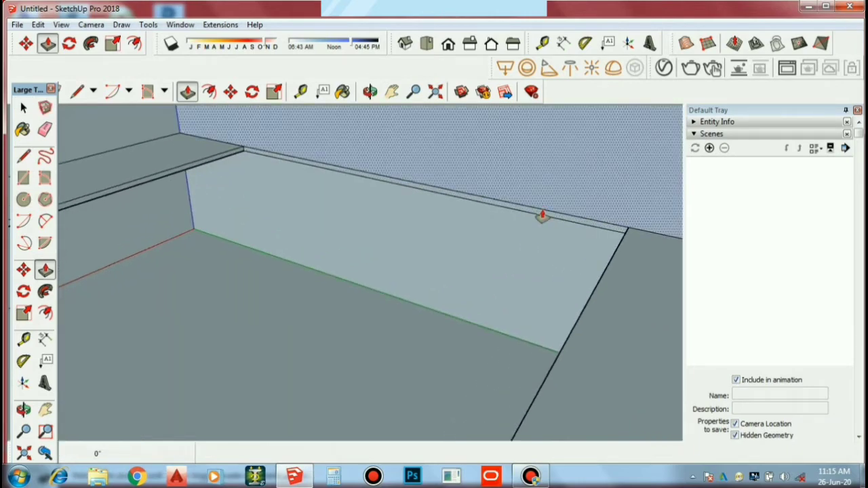
pyautogui.click(542, 222)
pyautogui.write('2')
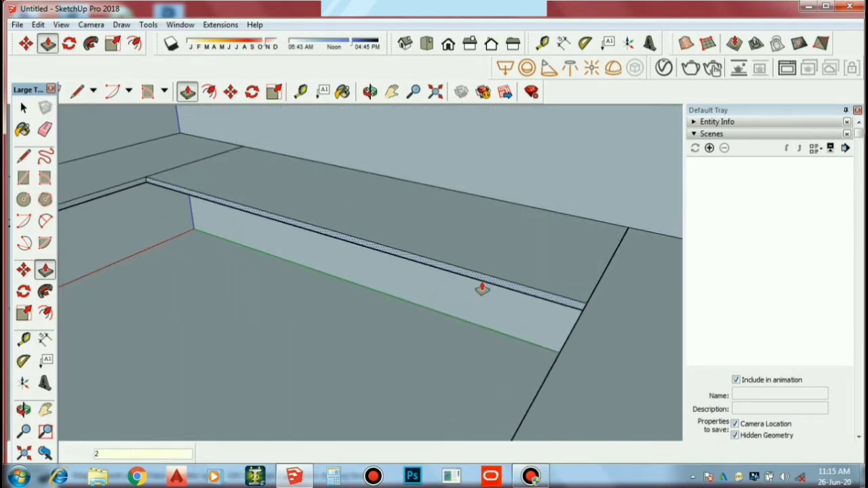
pyautogui.press('Return')
pyautogui.press('space')
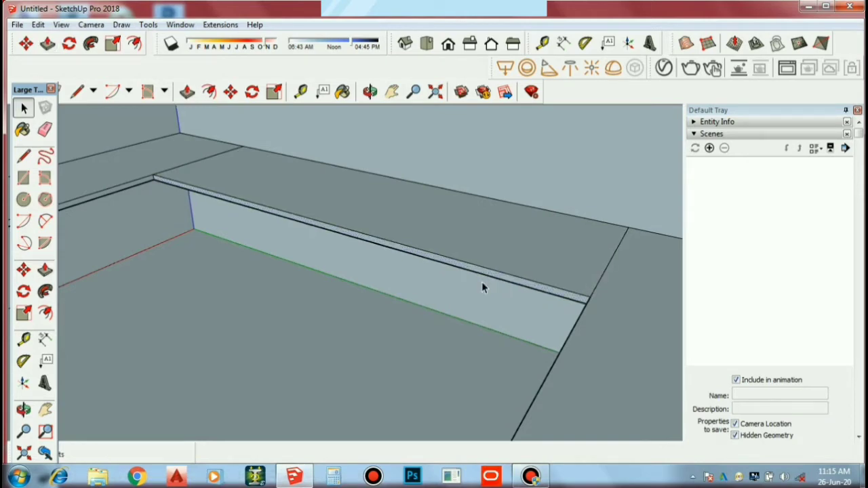
pyautogui.scroll(-3, 370, 298)
pyautogui.scroll(-3, 339, 298)
pyautogui.moveTo(318, 296)
pyautogui.mouseDown(button='middle')
pyautogui.moveTo(476, 277)
pyautogui.moveTo(421, 276)
pyautogui.mouseUp(button='middle')
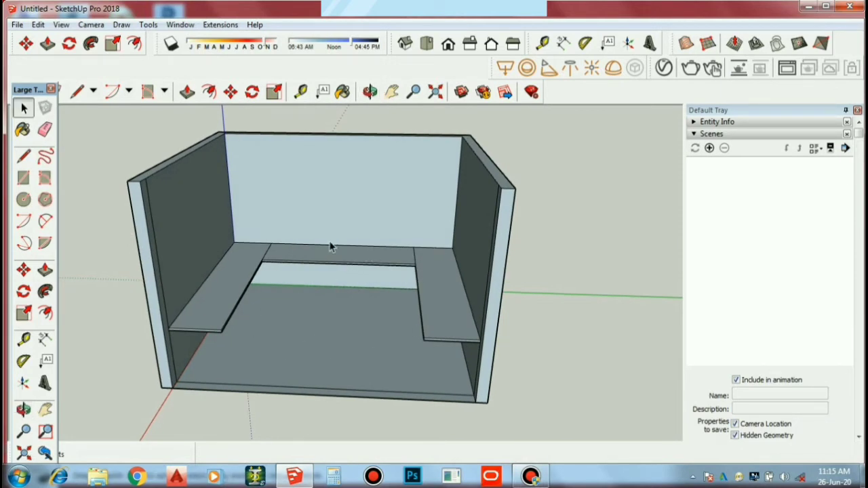
# Step: Draw the sink outline's first edge, 1' 6" long, from the shelf's back corner
pyautogui.scroll(5, 267, 250)
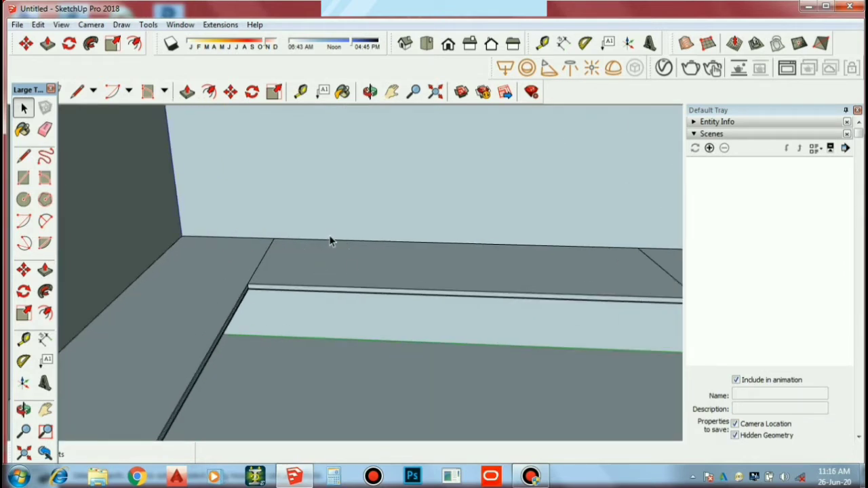
pyautogui.press('l')
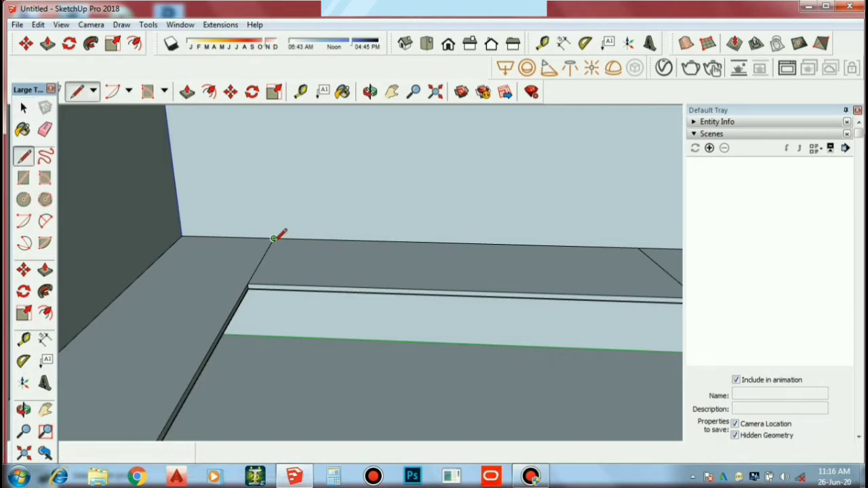
pyautogui.scroll(1, 273, 238)
pyautogui.scroll(1, 275, 235)
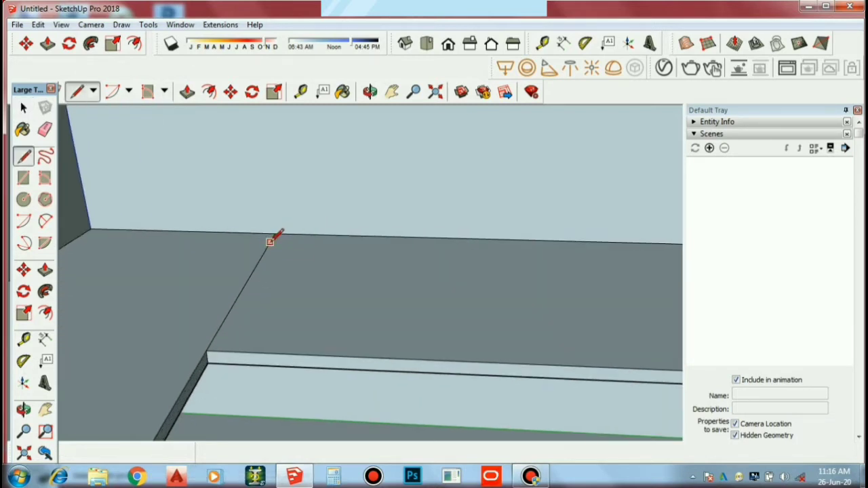
pyautogui.scroll(2, 274, 233)
pyautogui.click(279, 228)
pyautogui.write('6"')
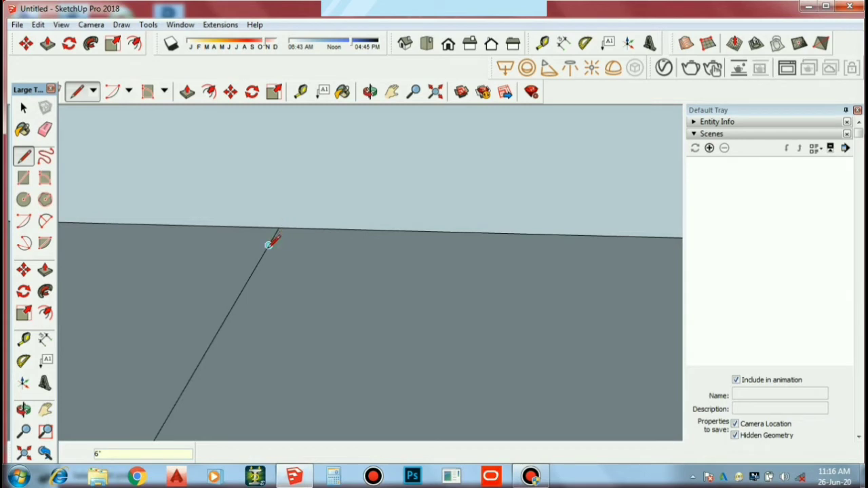
pyautogui.click(268, 244)
pyautogui.scroll(-2, 444, 250)
pyautogui.scroll(-3, 442, 255)
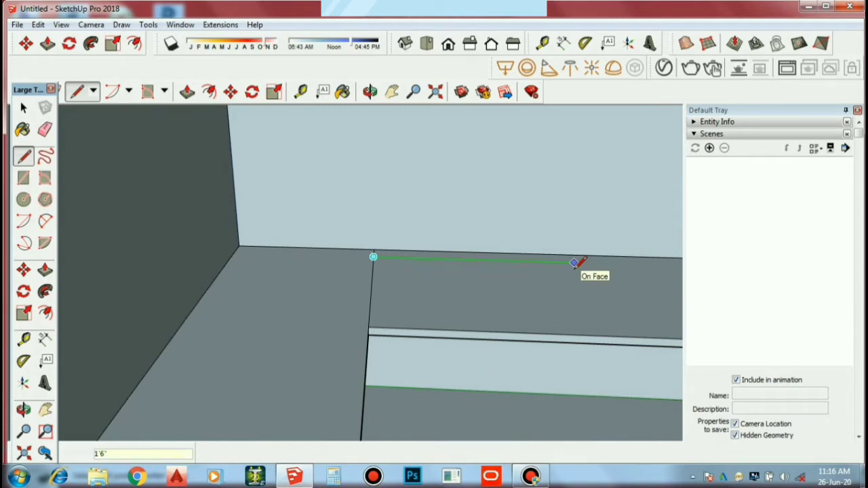
pyautogui.press('Return')
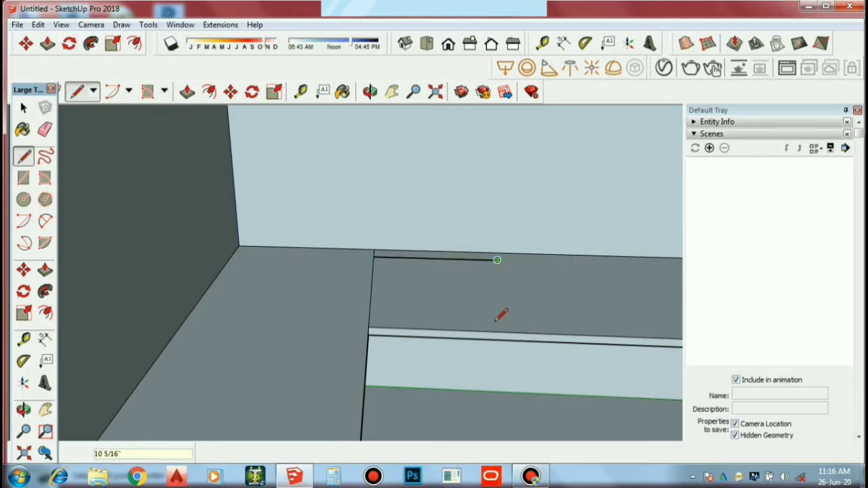
# Step: Draw the remaining edges to close the rectangular sink outline on the counter top
pyautogui.click(497, 331)
pyautogui.scroll(-1, 501, 326)
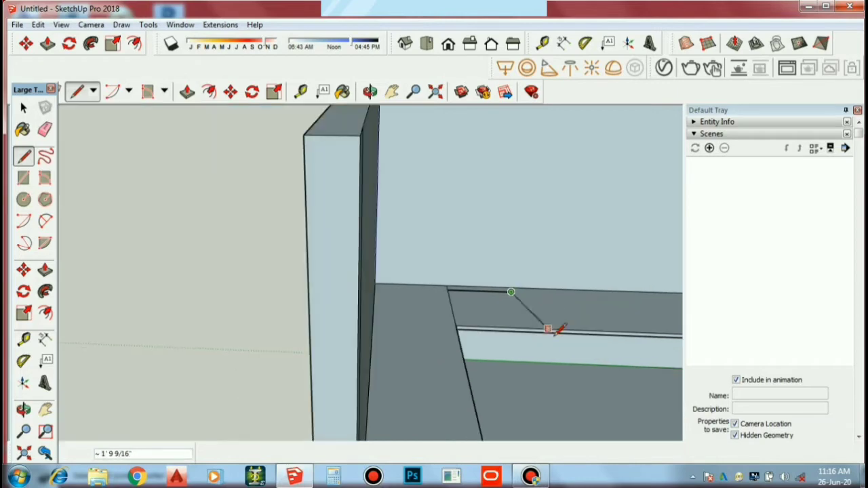
pyautogui.moveTo(559, 328); pyautogui.dragTo(462, 406, button='middle')
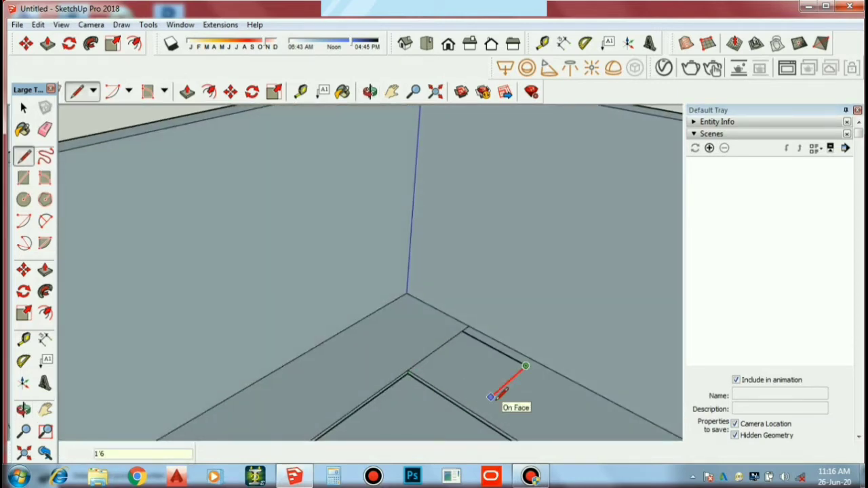
pyautogui.click(482, 405)
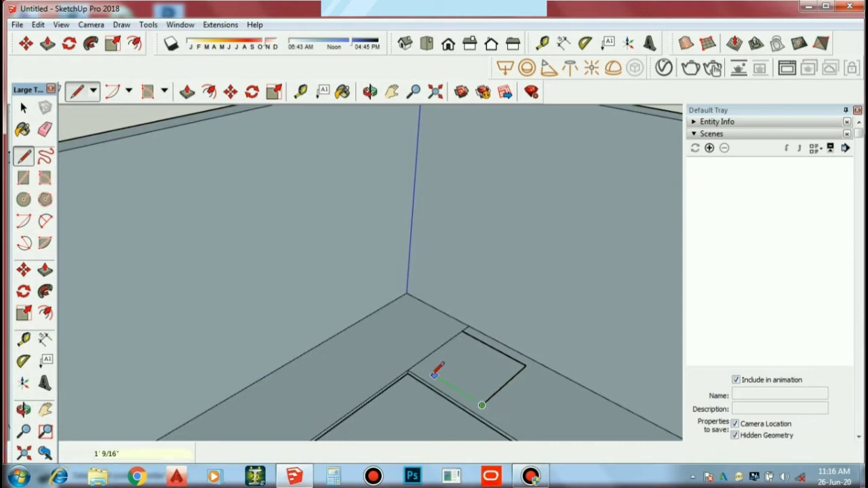
pyautogui.click(416, 364)
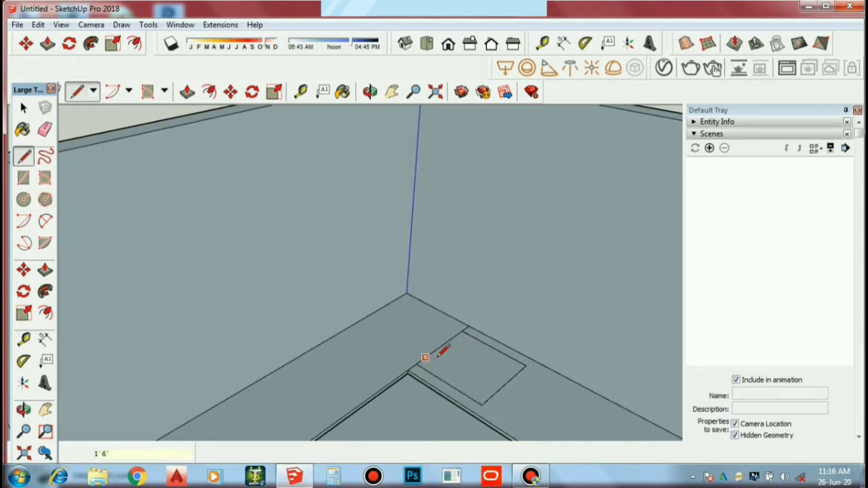
pyautogui.click(463, 331)
pyautogui.press('space')
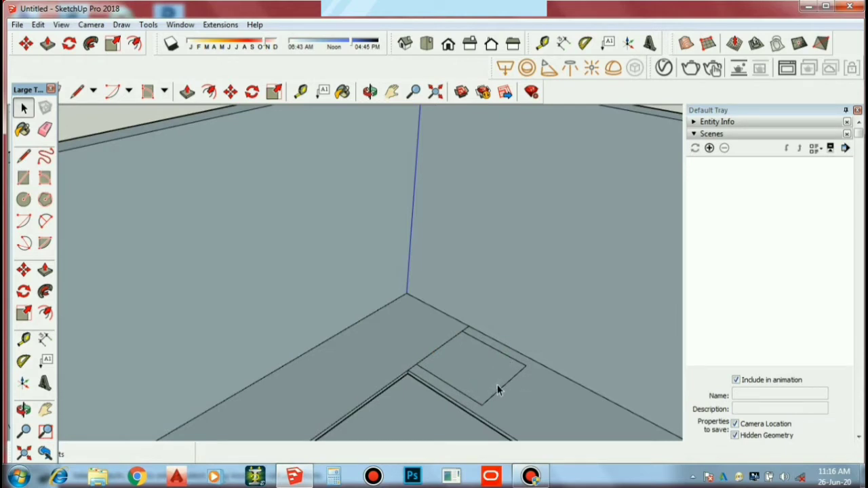
pyautogui.scroll(1, 498, 385)
pyautogui.scroll(1, 498, 385)
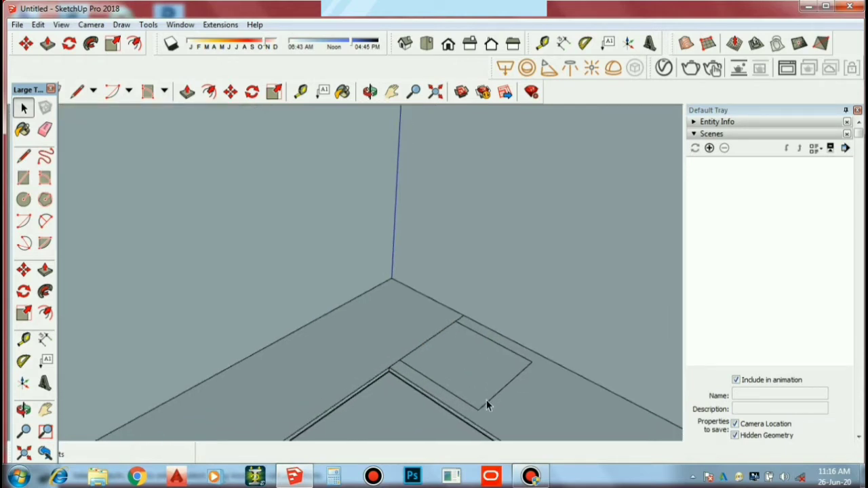
pyautogui.scroll(1, 486, 402)
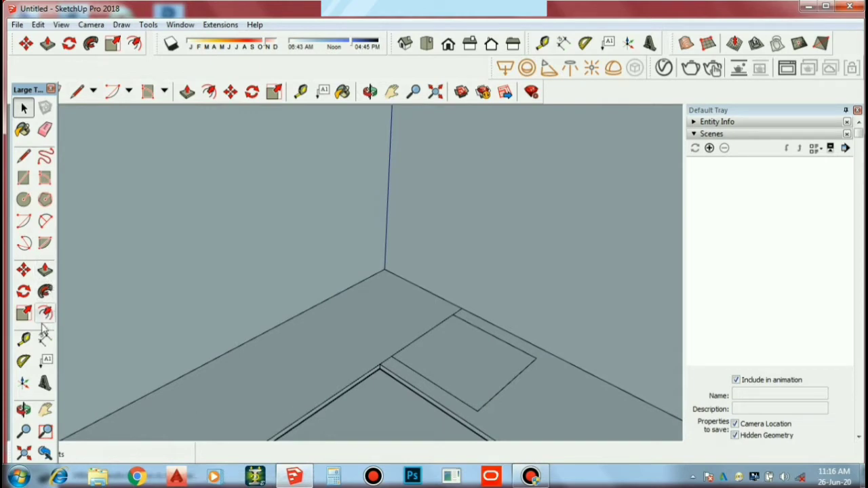
pyautogui.click(45, 312)
# Step: Offset the sink rectangle inward to form a rim
pyautogui.click(465, 364)
pyautogui.write('1"')
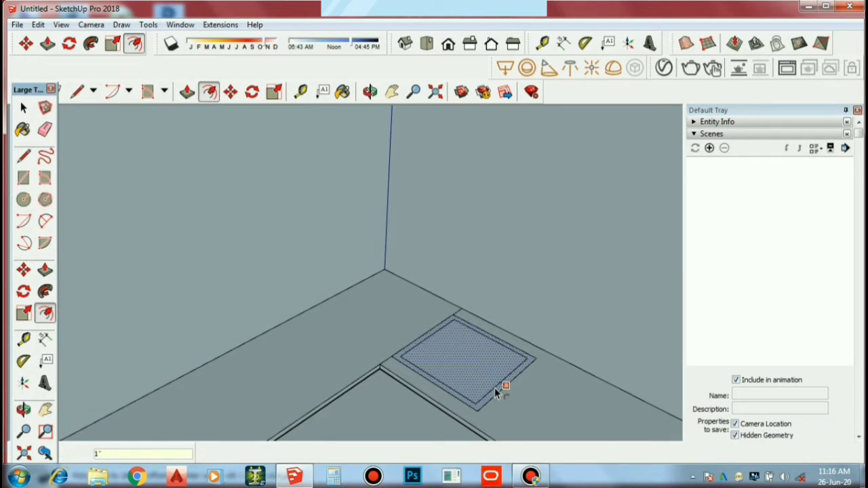
pyautogui.press('Return')
pyautogui.press('space')
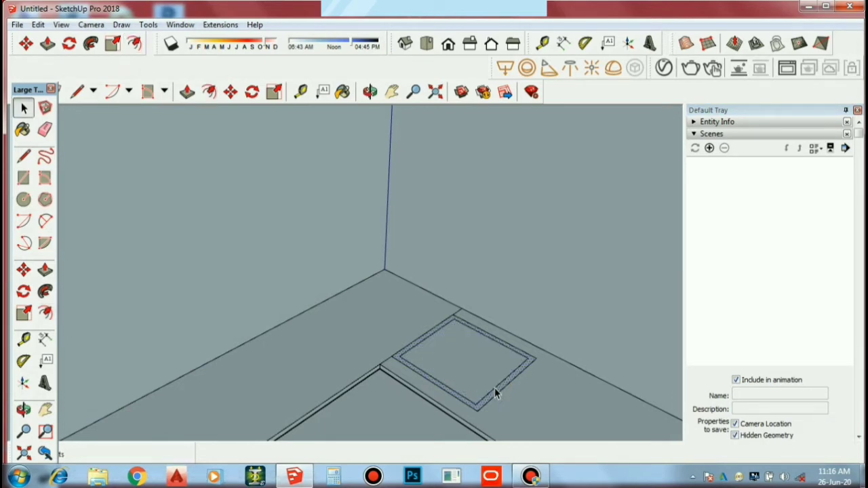
# Step: Push the inner face down 1' 1/8" into a basin below the counter
pyautogui.press('p')
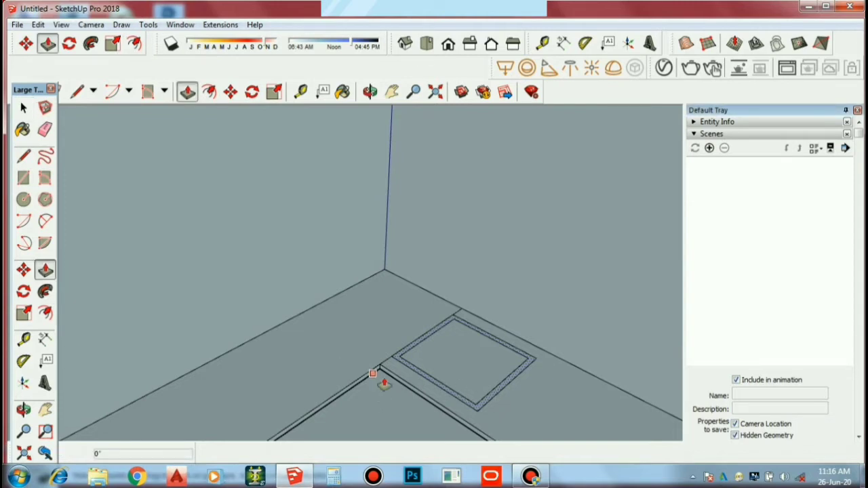
pyautogui.click(463, 362)
pyautogui.press('Escape')
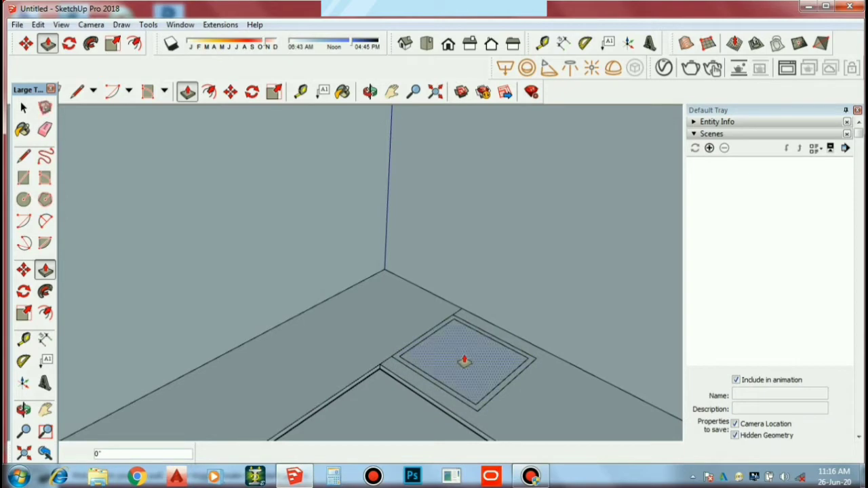
pyautogui.click(477, 355)
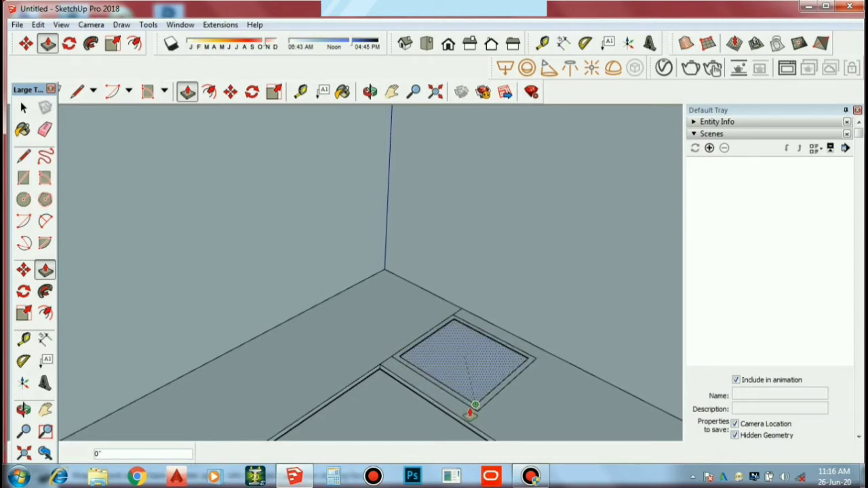
pyautogui.scroll(-2, 470, 366)
pyautogui.scroll(-3, 473, 380)
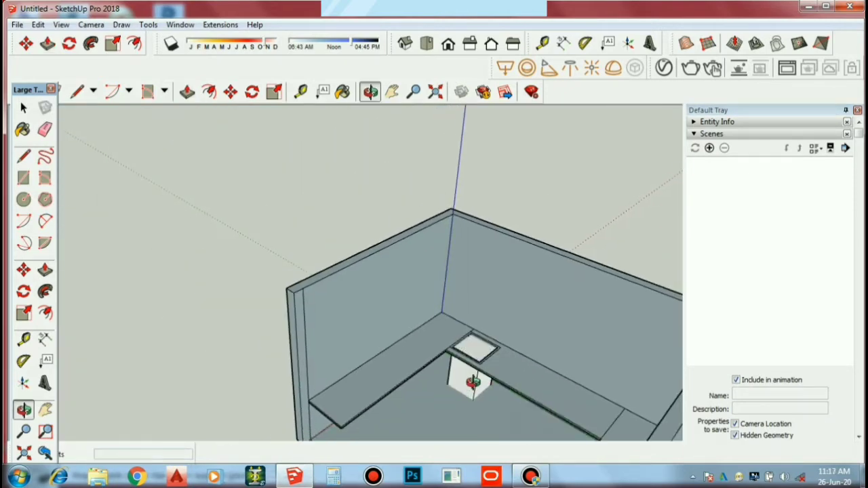
pyautogui.moveTo(465, 363); pyautogui.dragTo(508, 296, button='middle')
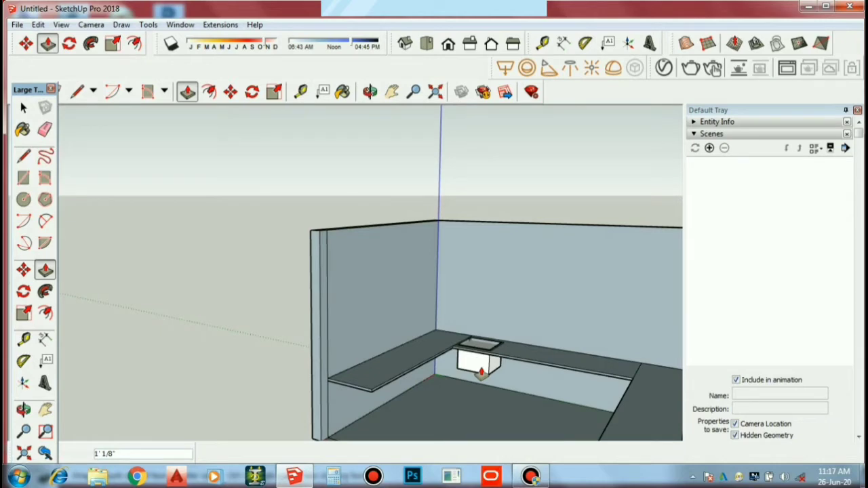
# Step: Finish the basin push and erase the basin's top face to open the sink
pyautogui.click(481, 372)
pyautogui.press('space')
pyautogui.scroll(3, 516, 356)
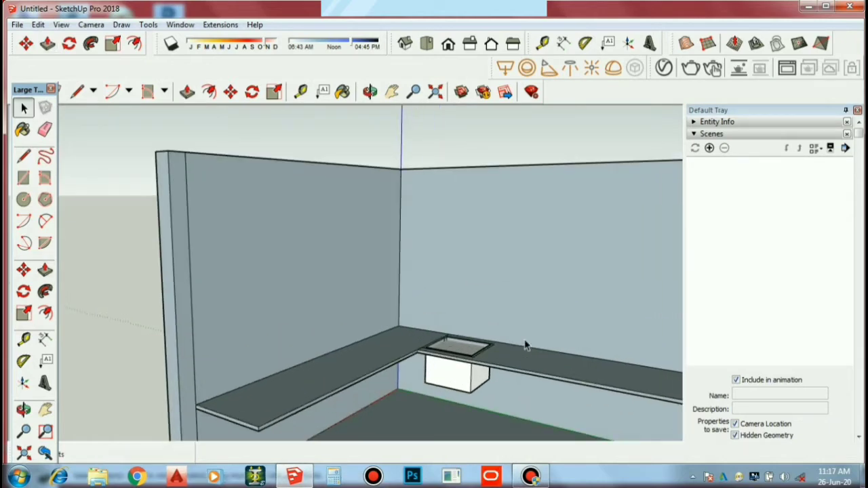
pyautogui.scroll(-2, 526, 346)
pyautogui.moveTo(443, 355)
pyautogui.mouseDown(button='middle')
pyautogui.moveTo(473, 398)
pyautogui.moveTo(430, 356)
pyautogui.mouseUp(button='middle')
pyautogui.click(468, 355)
pyautogui.rightClick(456, 361)
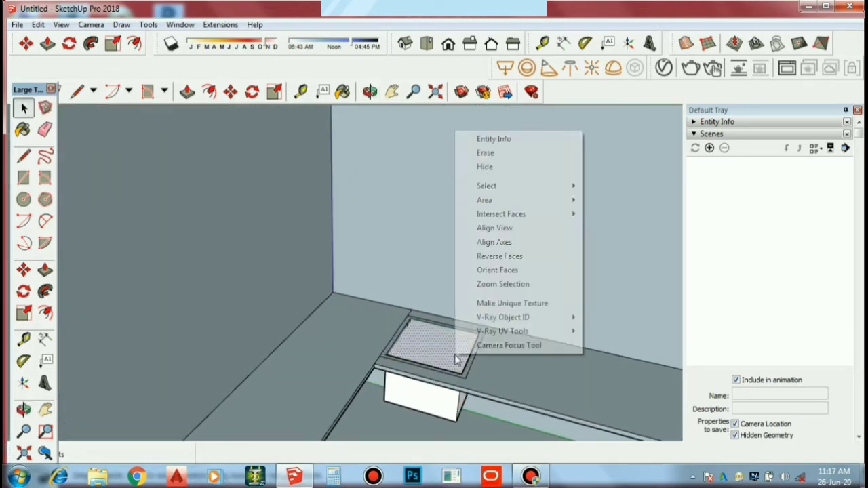
pyautogui.click(491, 161)
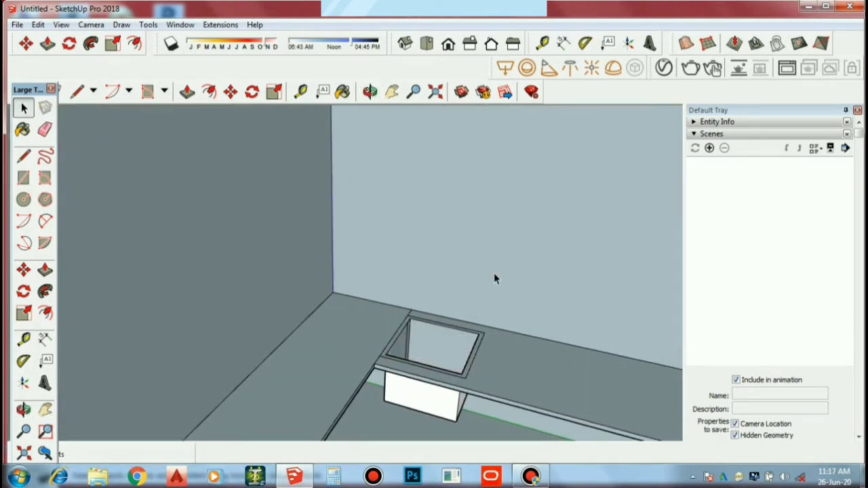
# Step: Orbit around the counter and walls to check the open sink
pyautogui.moveTo(494, 273)
pyautogui.mouseDown(button='middle')
pyautogui.moveTo(488, 359)
pyautogui.moveTo(467, 413)
pyautogui.moveTo(456, 334)
pyautogui.moveTo(438, 291)
pyautogui.moveTo(281, 310)
pyautogui.moveTo(441, 310)
pyautogui.moveTo(549, 289)
pyautogui.mouseUp(button='middle')
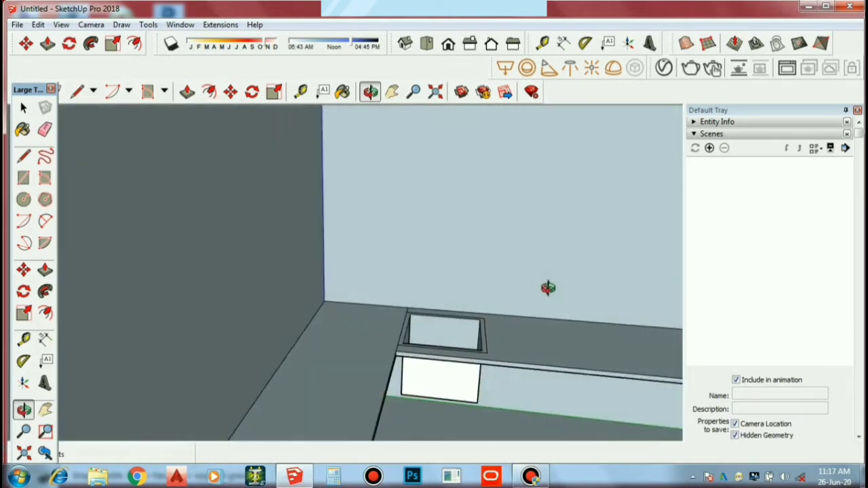
pyautogui.press('space')
pyautogui.scroll(-3, 493, 278)
pyautogui.moveTo(465, 306); pyautogui.dragTo(553, 325, button='middle')
pyautogui.scroll(3, 624, 273)
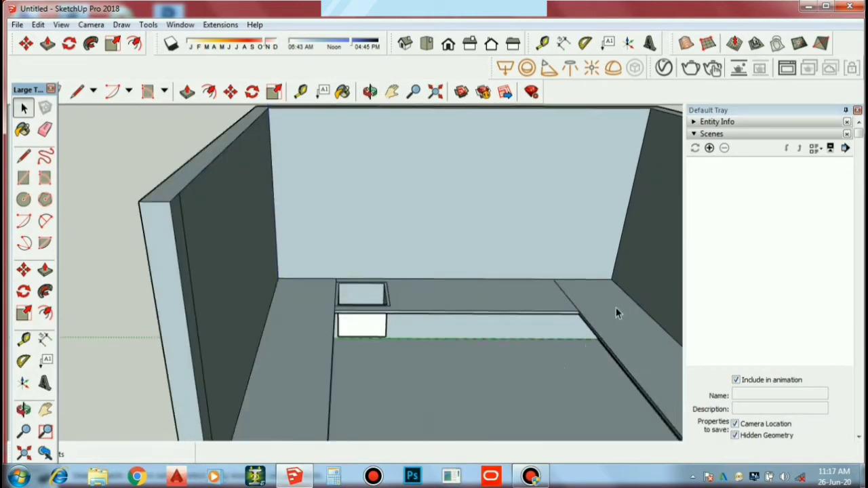
pyautogui.moveTo(635, 285); pyautogui.dragTo(611, 291, button='middle')
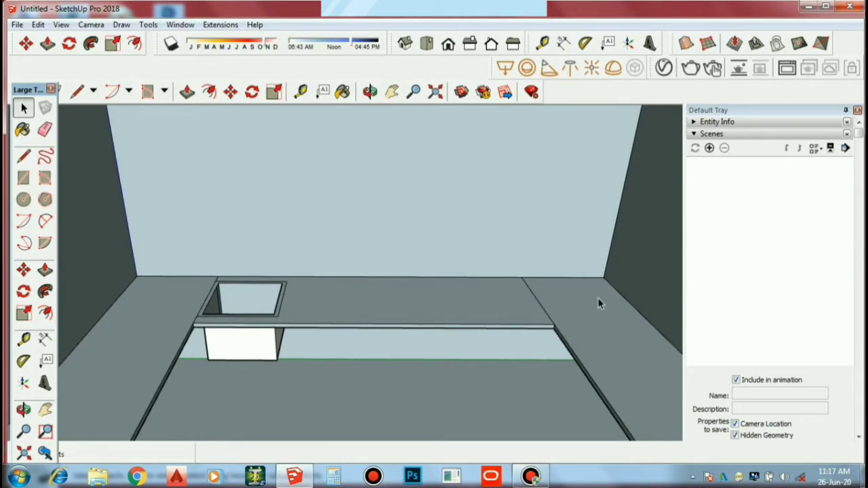
pyautogui.click(23, 199)
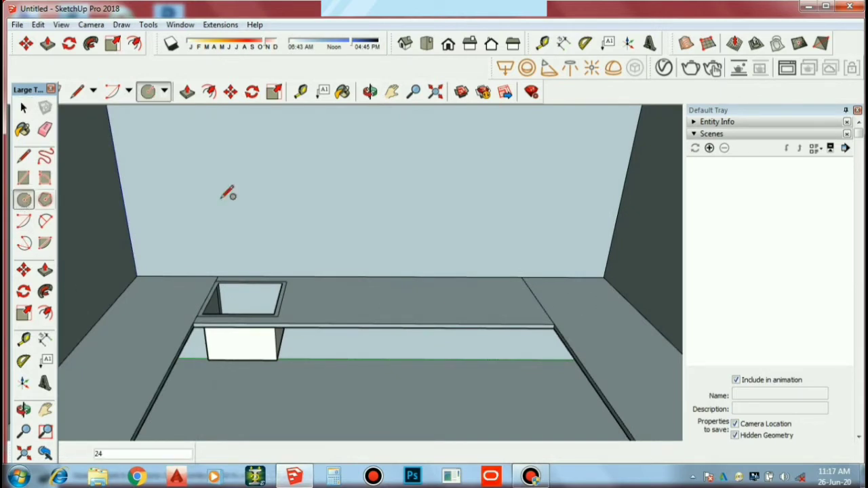
# Step: Draw a small circle on the right counter top and push it down 1" into a hole
pyautogui.click(595, 295)
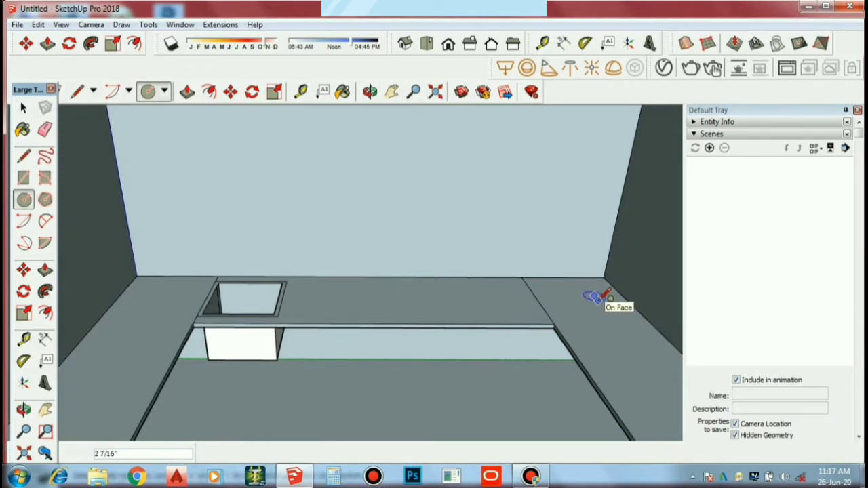
pyautogui.click(603, 296)
pyautogui.press('space')
pyautogui.scroll(3, 605, 297)
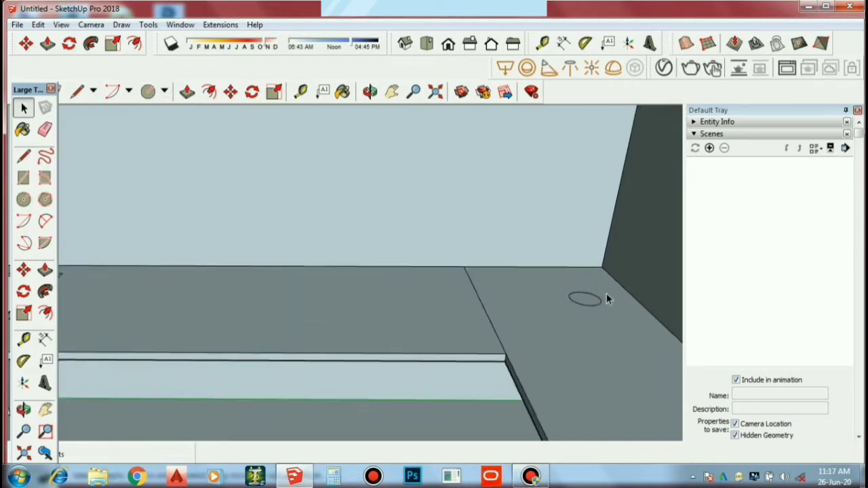
pyautogui.press('p')
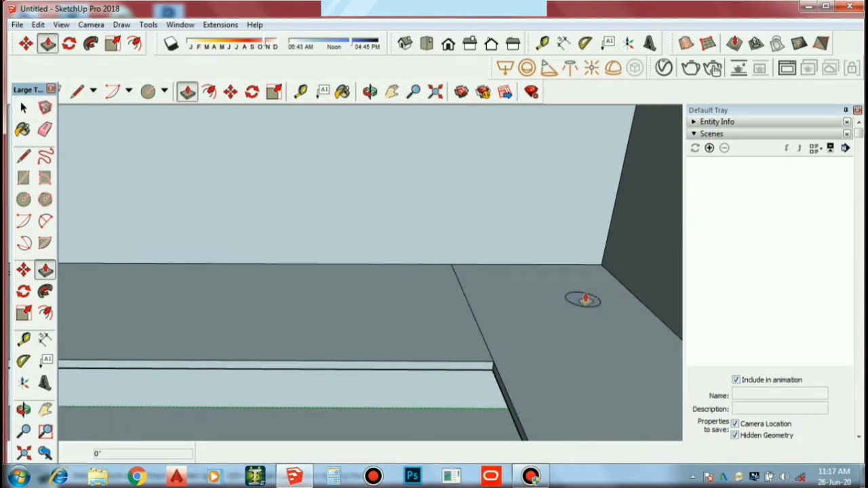
pyautogui.click(583, 300)
pyautogui.write('1')
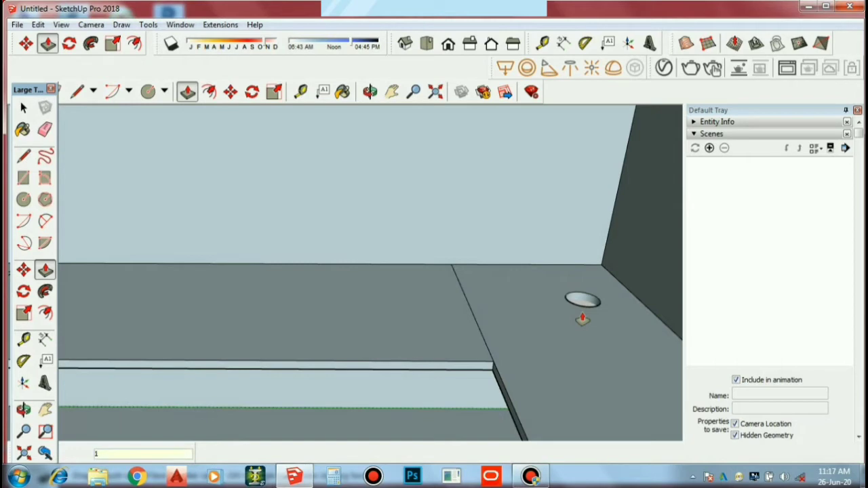
pyautogui.press('Return')
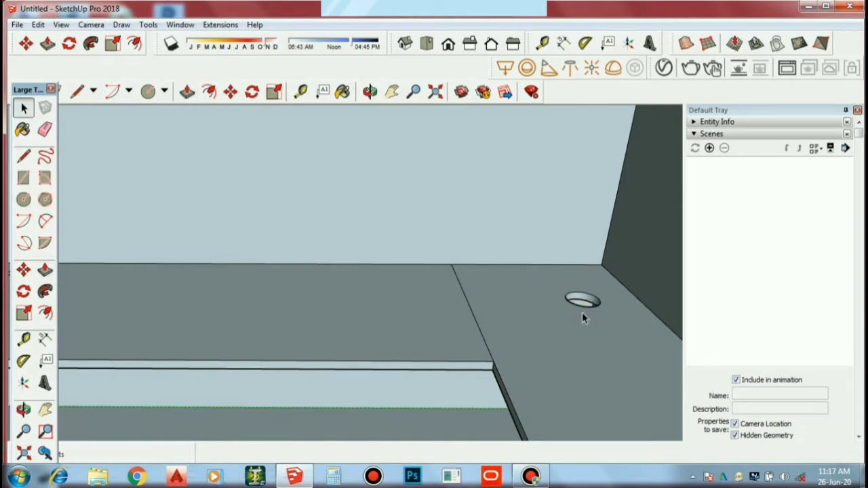
pyautogui.moveTo(582, 312)
pyautogui.mouseDown(button='middle')
pyautogui.moveTo(555, 460)
pyautogui.moveTo(616, 256)
pyautogui.mouseUp(button='middle')
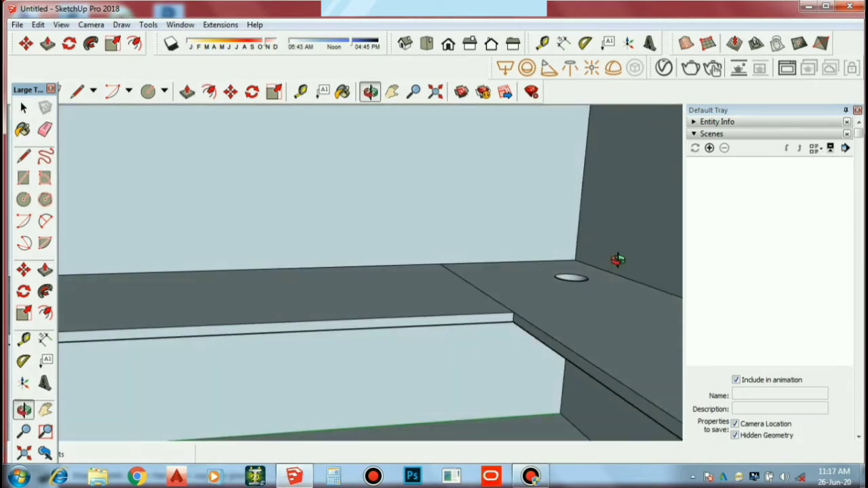
pyautogui.press('space')
pyautogui.scroll(-3, 502, 361)
pyautogui.scroll(2, 513, 319)
pyautogui.scroll(1, 504, 375)
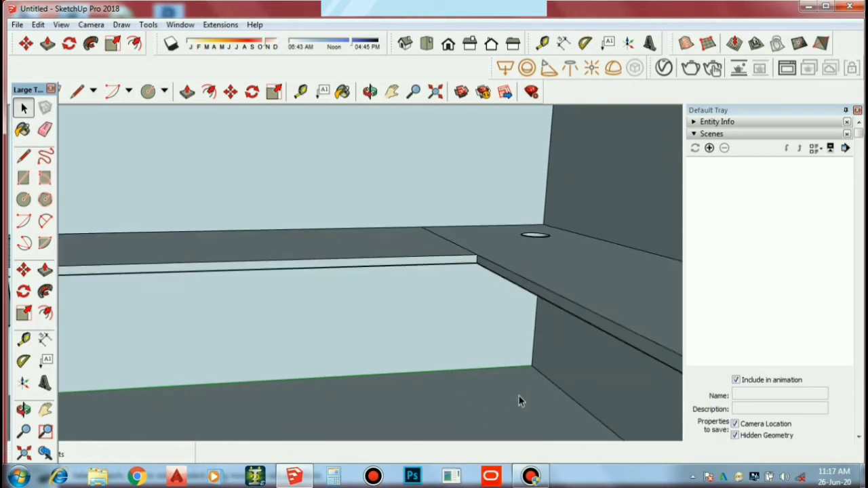
# Step: Draw a second small circle near the corner beneath the right counter
pyautogui.press('c')
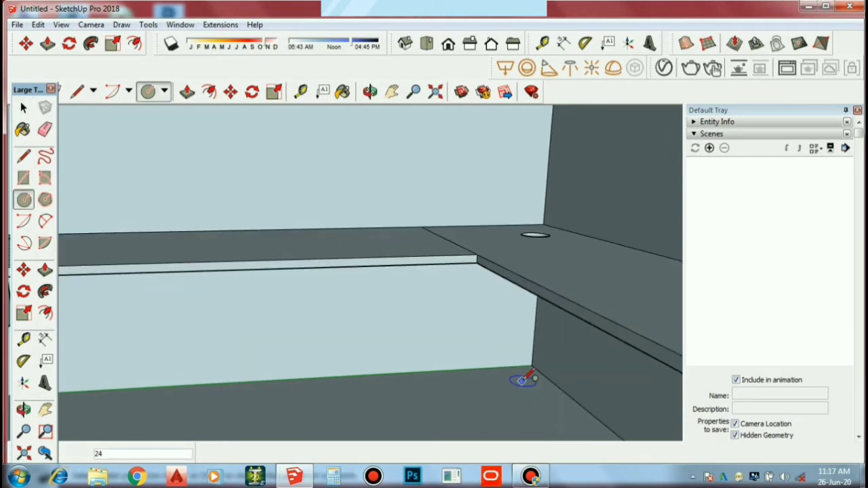
pyautogui.click(522, 381)
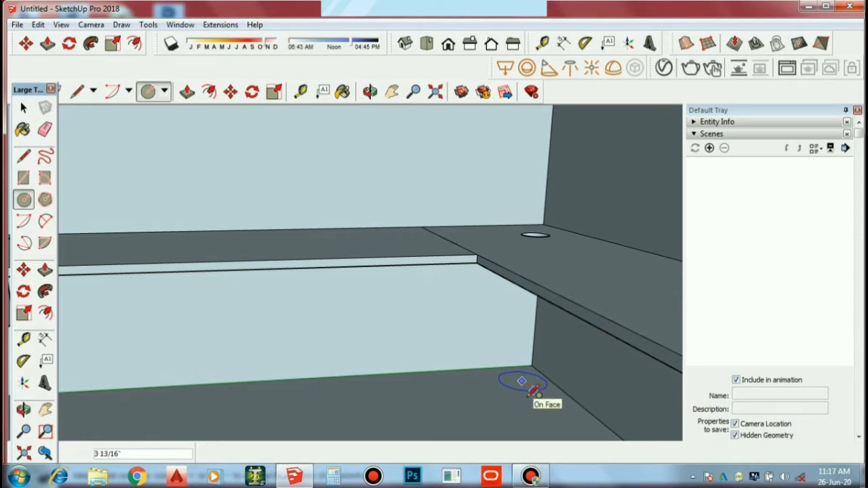
pyautogui.click(534, 390)
pyautogui.press('space')
pyautogui.moveTo(536, 390); pyautogui.dragTo(550, 386, button='middle')
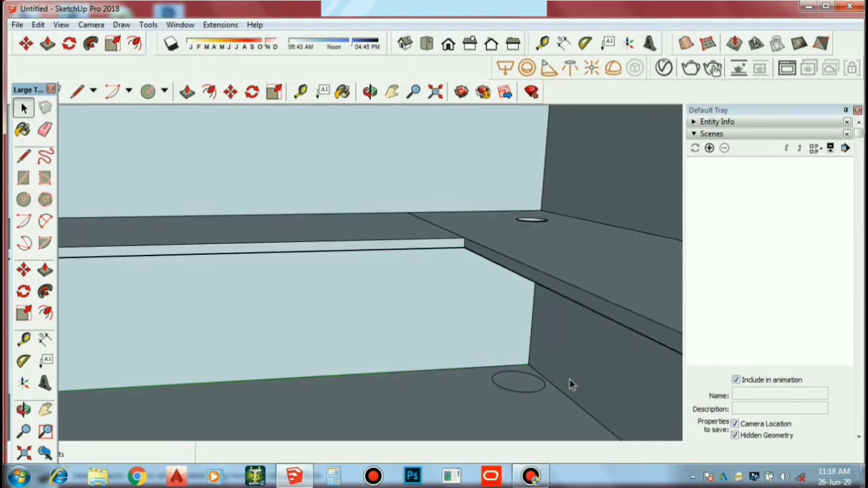
# Step: Push the circle through to leave a round hole, then orbit to inspect it
pyautogui.press('p')
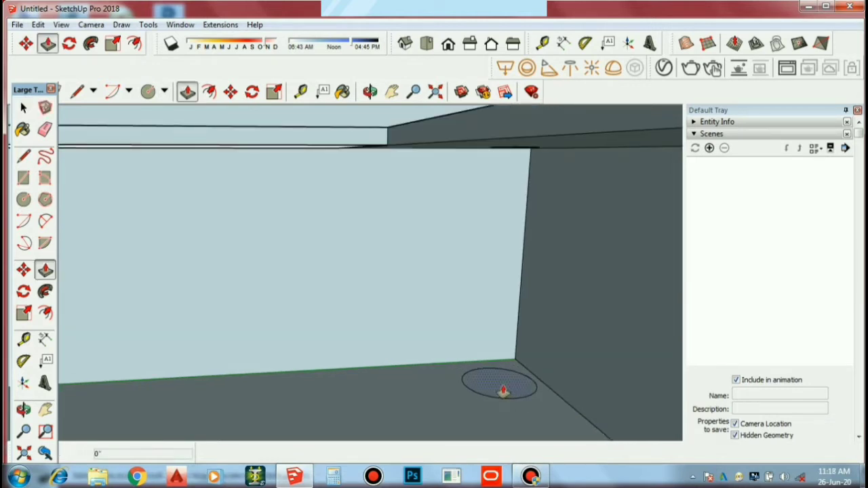
pyautogui.click(502, 394)
pyautogui.write('1')
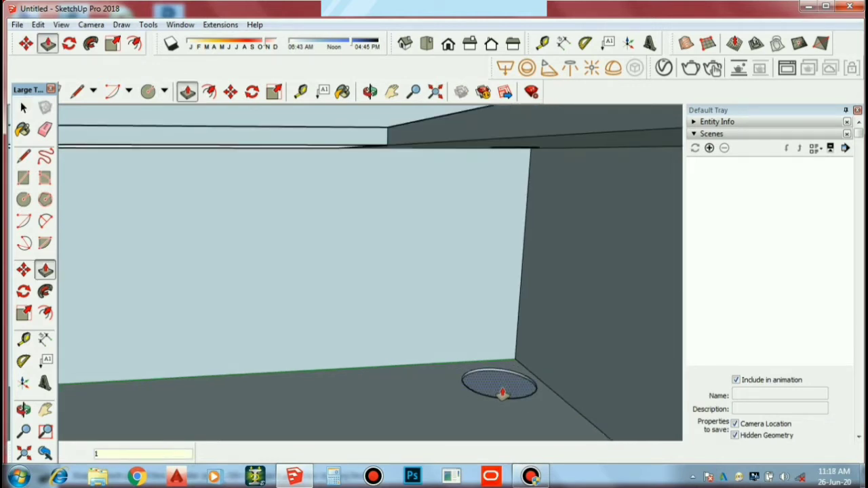
pyautogui.click(503, 394)
pyautogui.press('space')
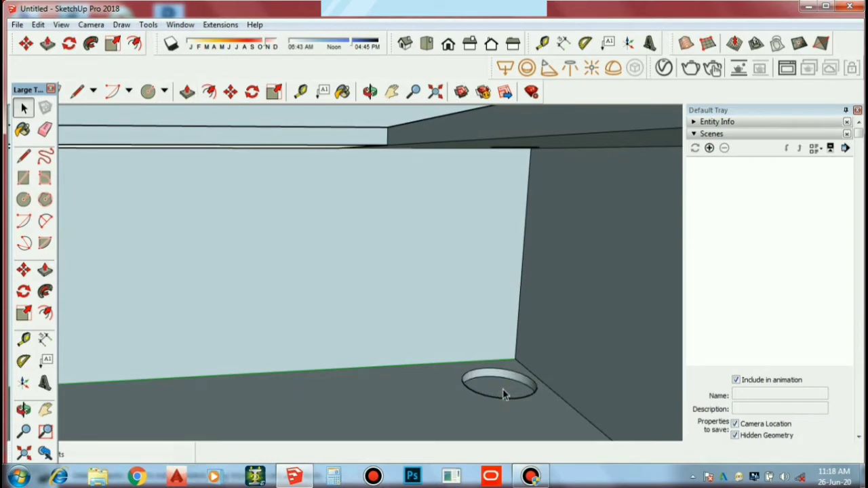
pyautogui.moveTo(503, 392); pyautogui.dragTo(488, 444, button='middle')
pyautogui.moveTo(489, 444)
pyautogui.mouseDown()
pyautogui.moveTo(469, 207)
pyautogui.moveTo(462, 333)
pyautogui.mouseUp()
pyautogui.moveTo(527, 287); pyautogui.dragTo(595, 184)
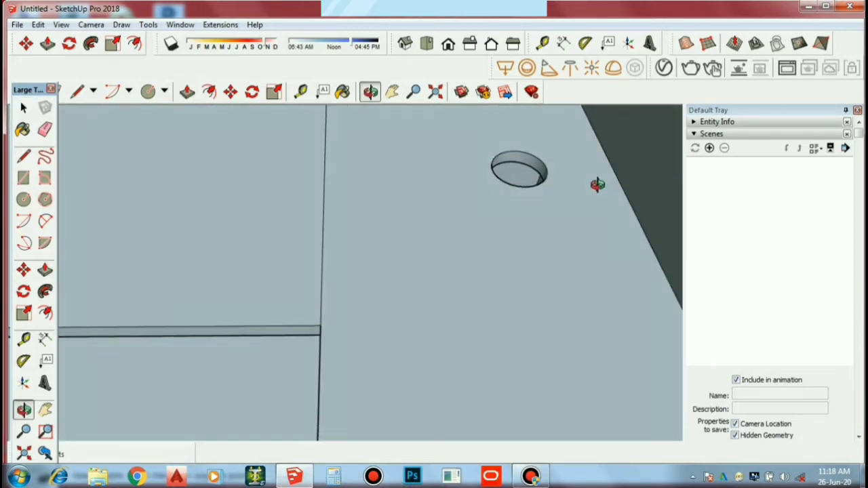
pyautogui.press('space')
pyautogui.scroll(-3, 550, 194)
pyautogui.scroll(-3, 542, 195)
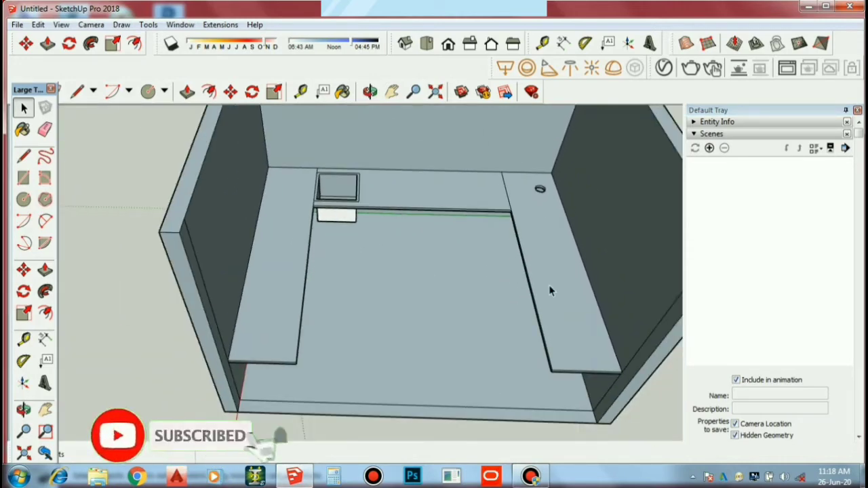
pyautogui.moveTo(549, 285); pyautogui.dragTo(597, 245, button='middle')
pyautogui.scroll(-3, 597, 246)
pyautogui.press('space')
pyautogui.moveTo(607, 208); pyautogui.dragTo(397, 247, button='middle')
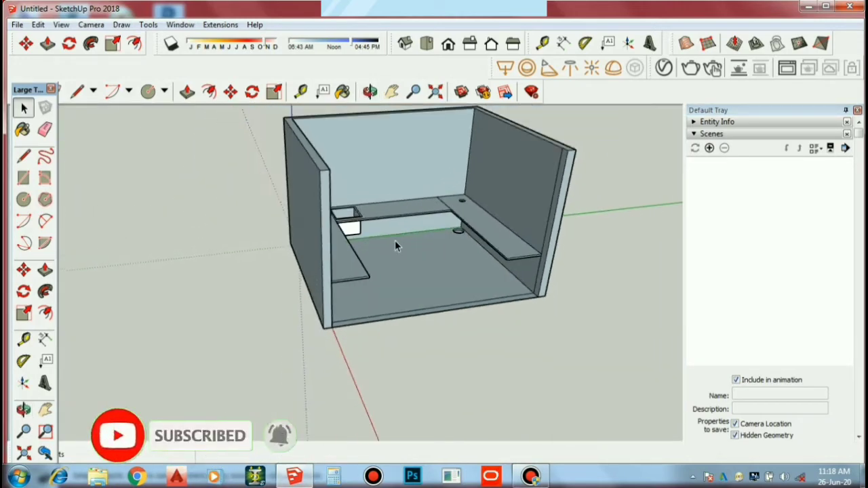
pyautogui.scroll(2, 563, 243)
pyautogui.scroll(2, 560, 239)
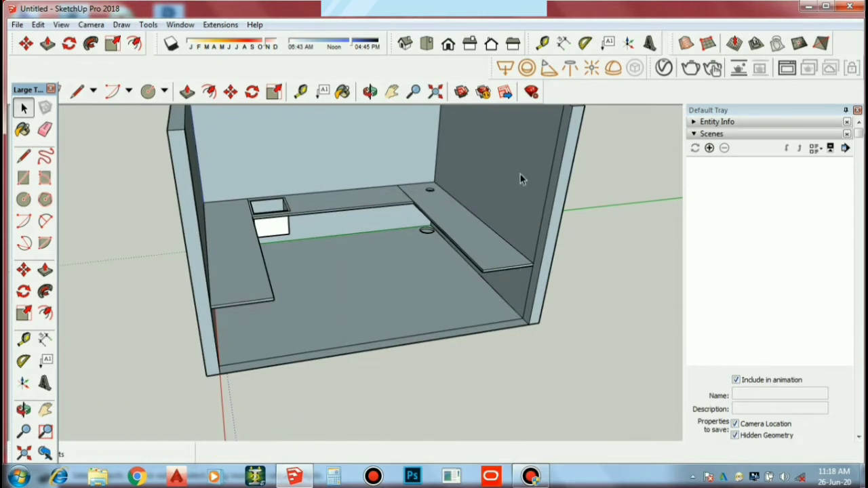
pyautogui.scroll(2, 521, 268)
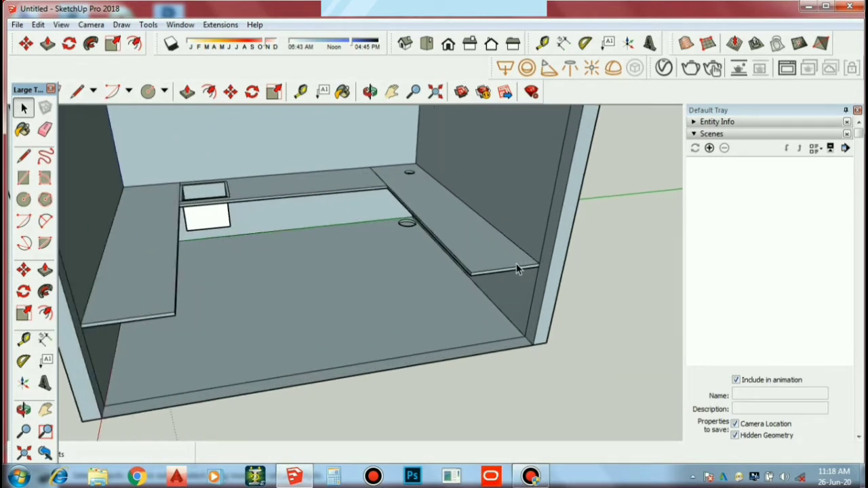
pyautogui.scroll(1, 516, 273)
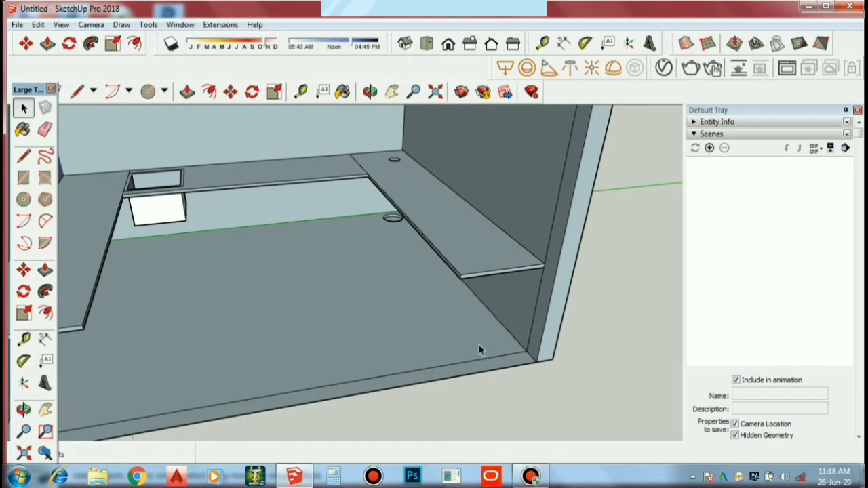
pyautogui.scroll(2, 495, 292)
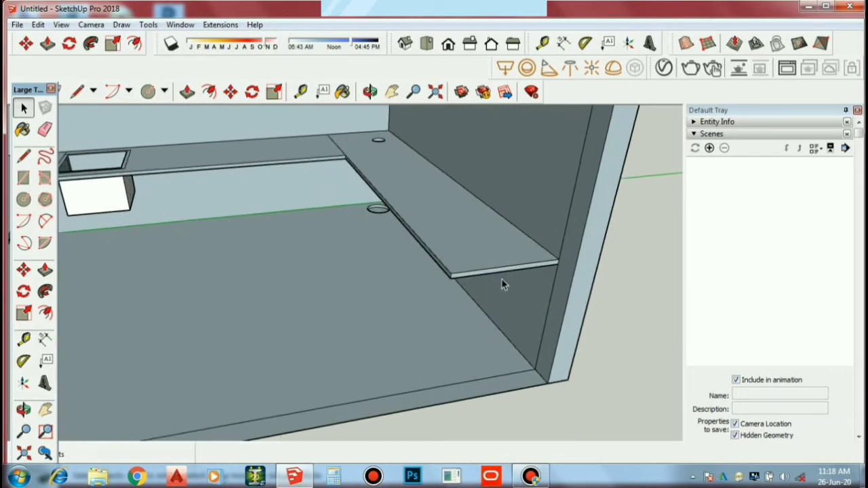
pyautogui.scroll(2, 536, 271)
pyautogui.press('p')
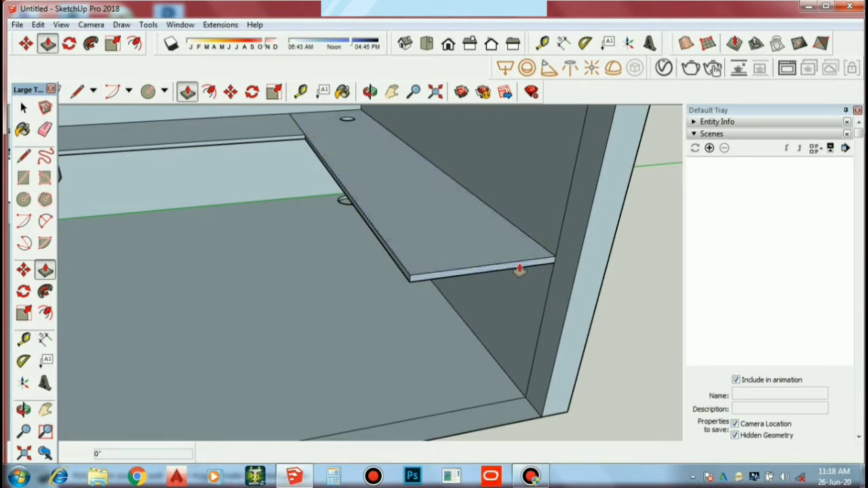
# Step: Push the right counter's front face back 2' 3/4" to shorten it
pyautogui.moveTo(519, 270); pyautogui.dragTo(456, 193)
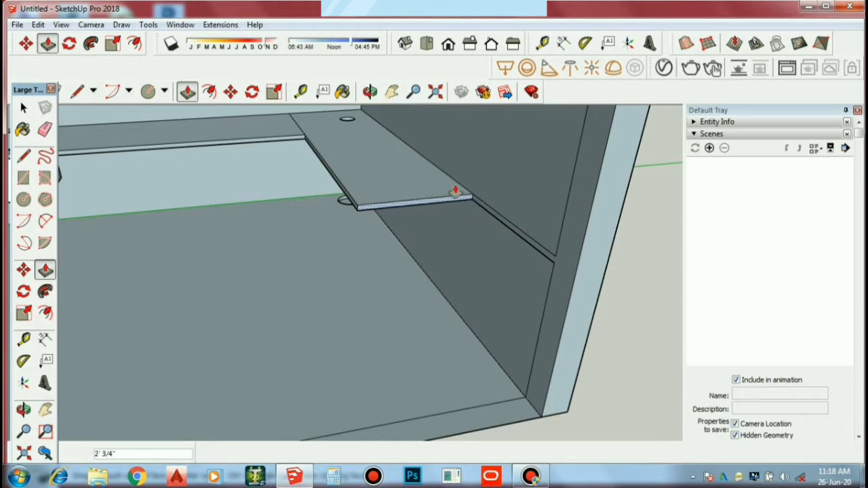
pyautogui.press('space')
pyautogui.scroll(-5, 475, 300)
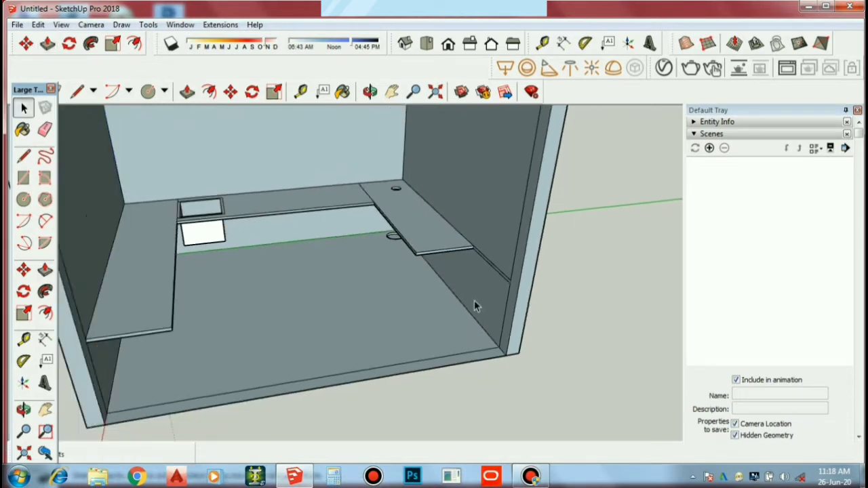
pyautogui.moveTo(474, 300); pyautogui.dragTo(275, 341, button='middle')
pyautogui.scroll(3, 510, 289)
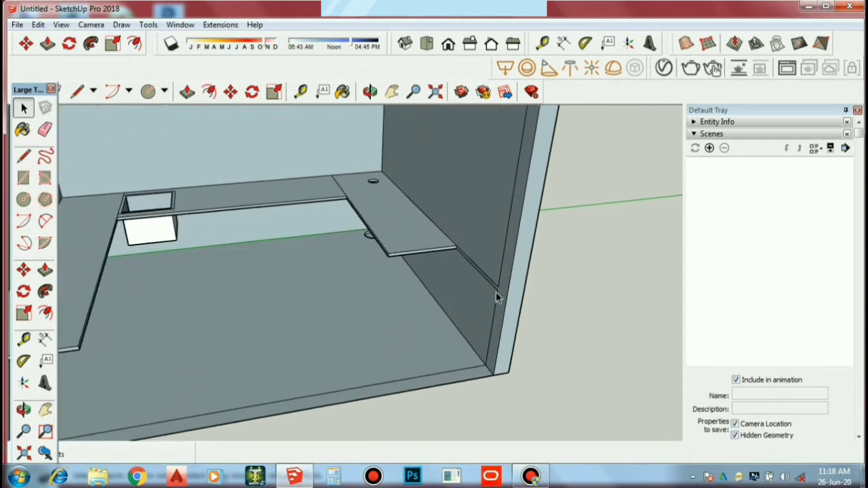
pyautogui.scroll(1, 496, 292)
pyautogui.press('e')
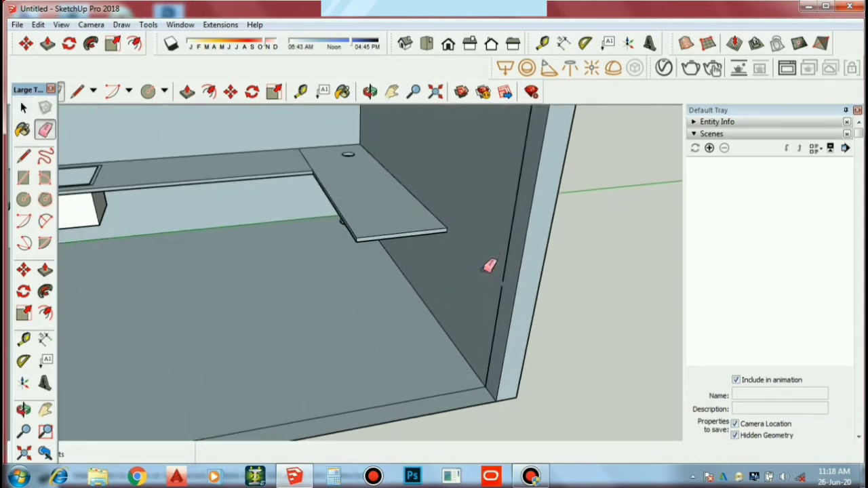
pyautogui.scroll(2, 505, 275)
pyautogui.press('space')
pyautogui.scroll(2, 502, 289)
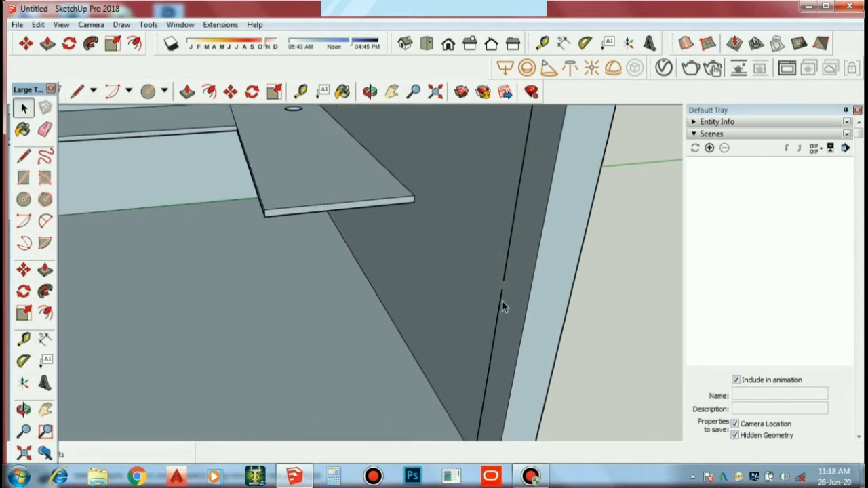
pyautogui.press('l')
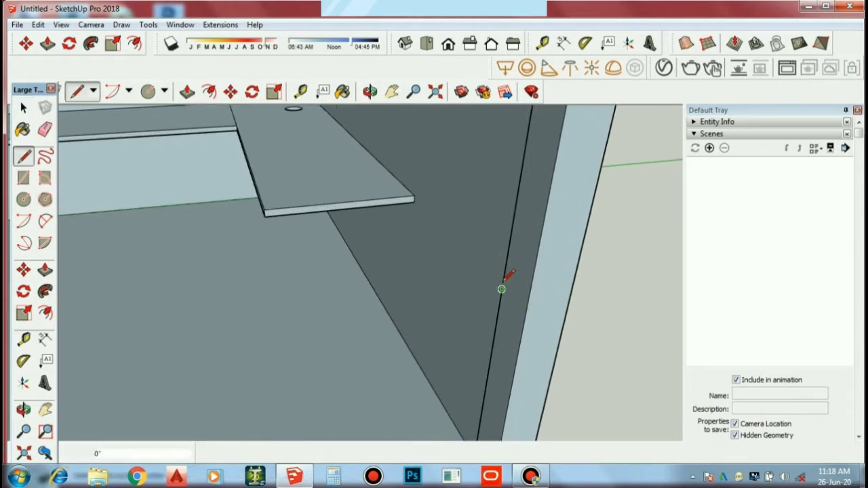
pyautogui.press('space')
pyautogui.scroll(-3, 516, 311)
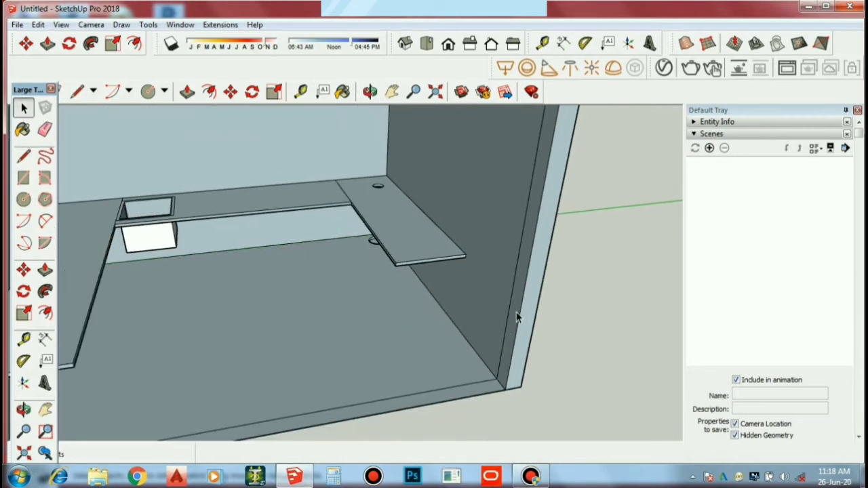
pyautogui.moveTo(441, 314)
pyautogui.mouseDown(button='middle')
pyautogui.moveTo(615, 314)
pyautogui.moveTo(490, 316)
pyautogui.mouseUp(button='middle')
pyautogui.scroll(-4, 491, 302)
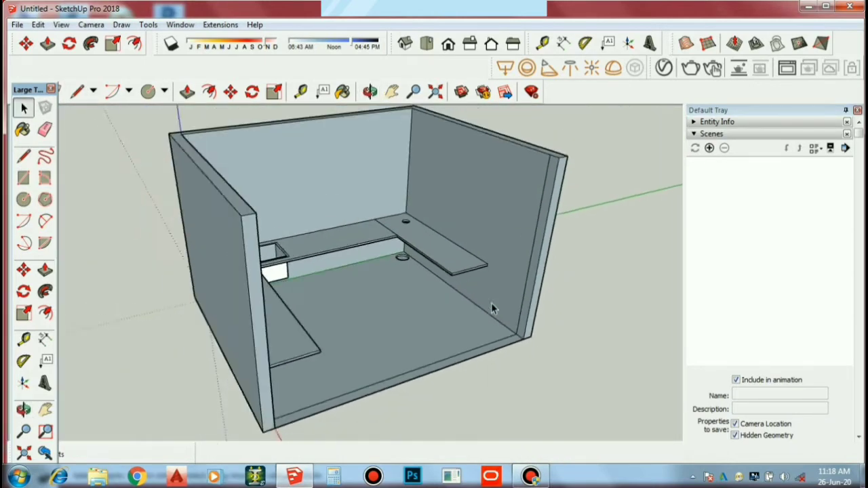
pyautogui.scroll(-2, 491, 302)
pyautogui.scroll(3, 470, 265)
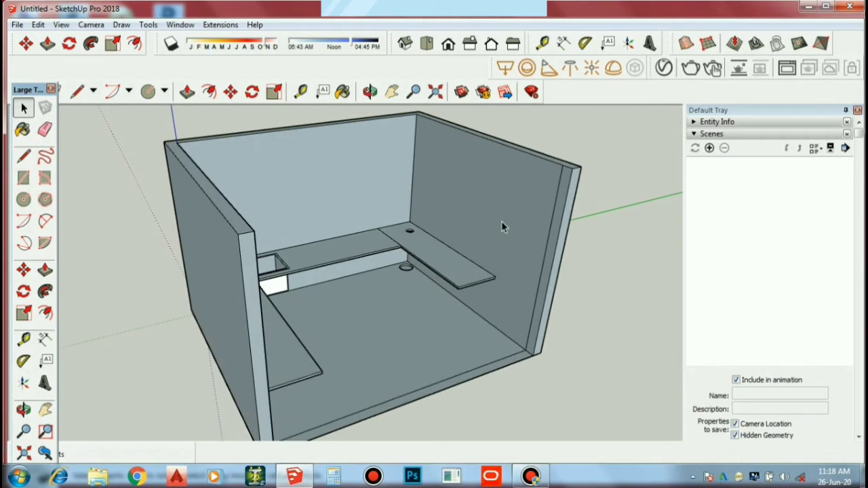
pyautogui.scroll(1, 502, 227)
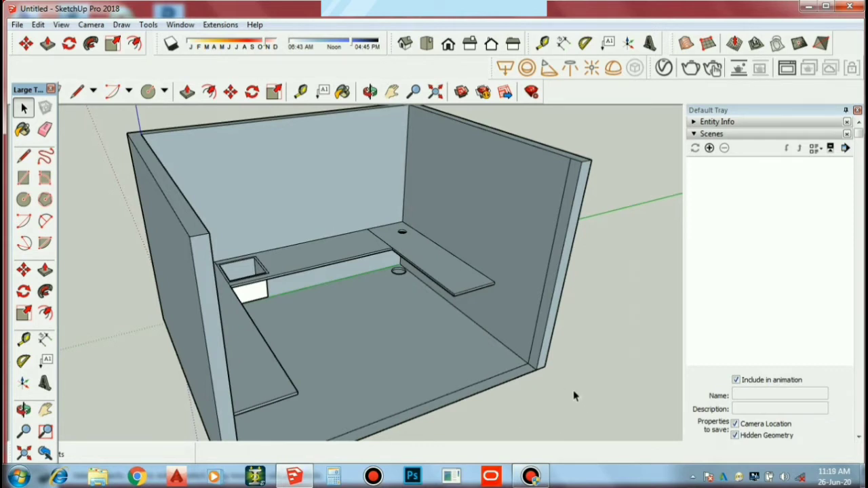
pyautogui.scroll(1, 569, 203)
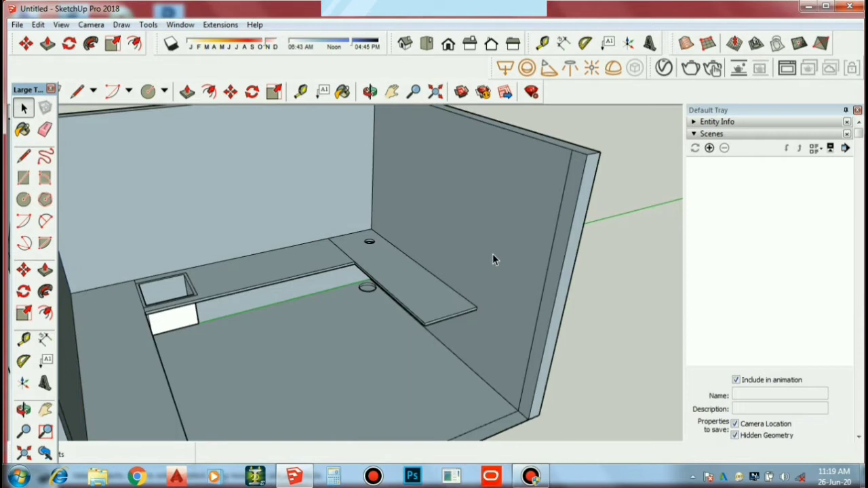
# Step: Draw edges from the counter's front corner up to the back wall, outlining a thin wall strip
pyautogui.press('l')
pyautogui.scroll(1, 483, 305)
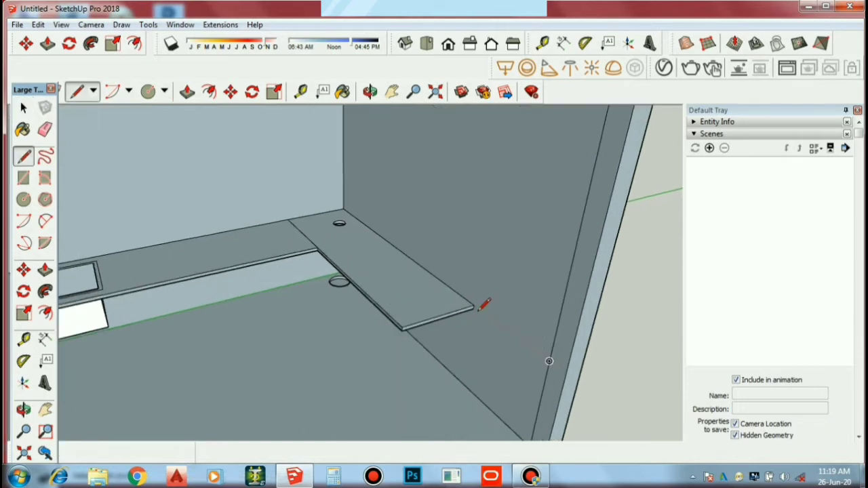
pyautogui.click(473, 306)
pyautogui.write("1'")
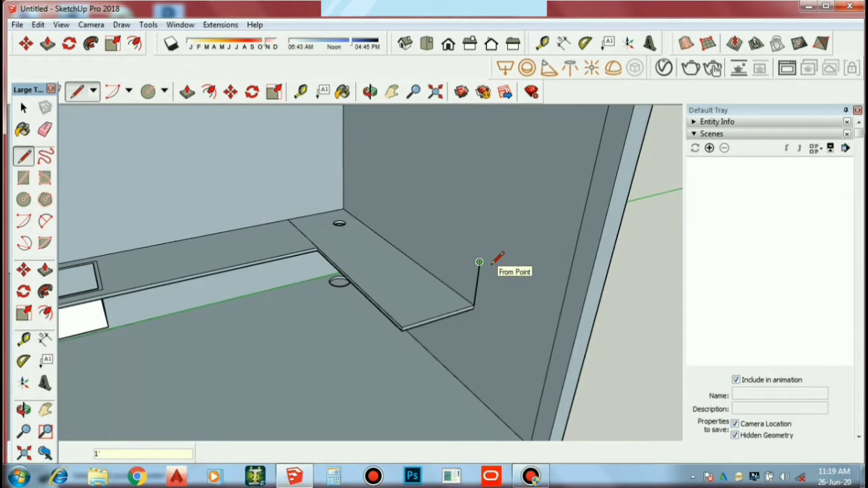
pyautogui.press('Return')
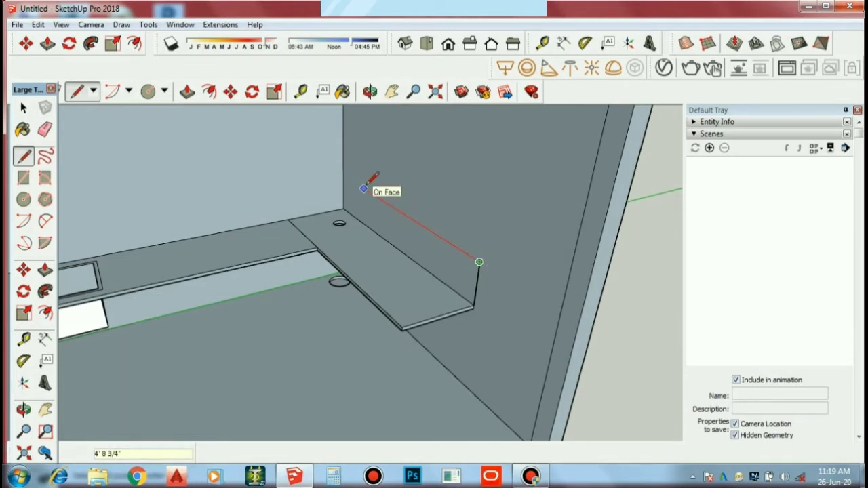
pyautogui.click(363, 189)
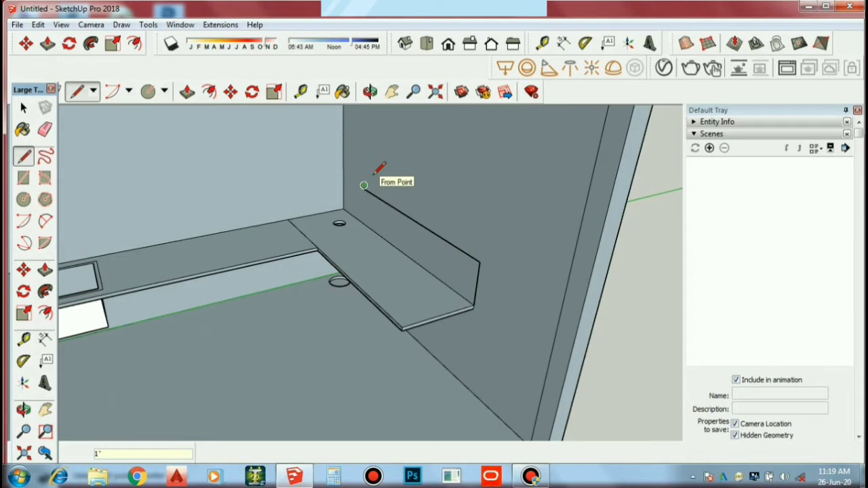
pyautogui.scroll(1, 479, 261)
pyautogui.scroll(1, 478, 259)
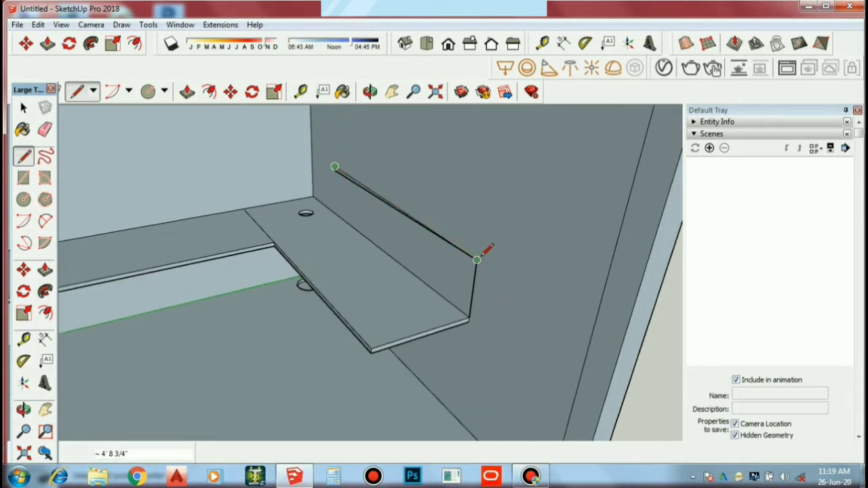
pyautogui.scroll(1, 486, 250)
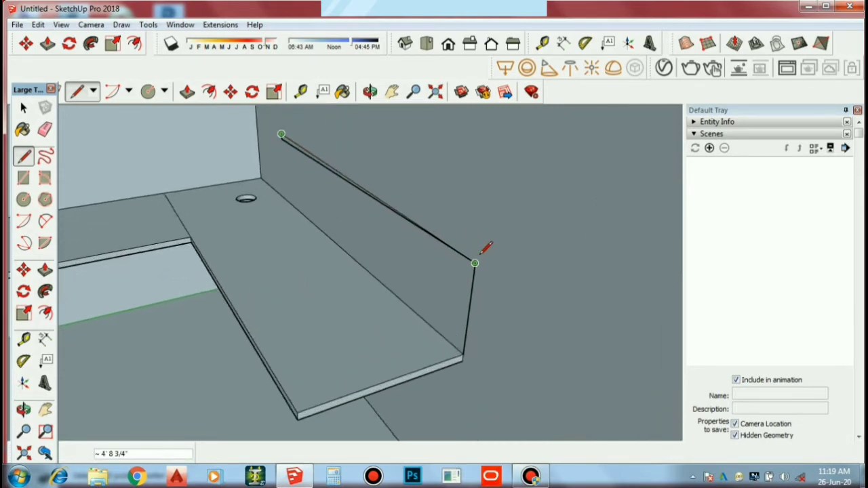
pyautogui.scroll(1, 486, 247)
pyautogui.click(478, 248)
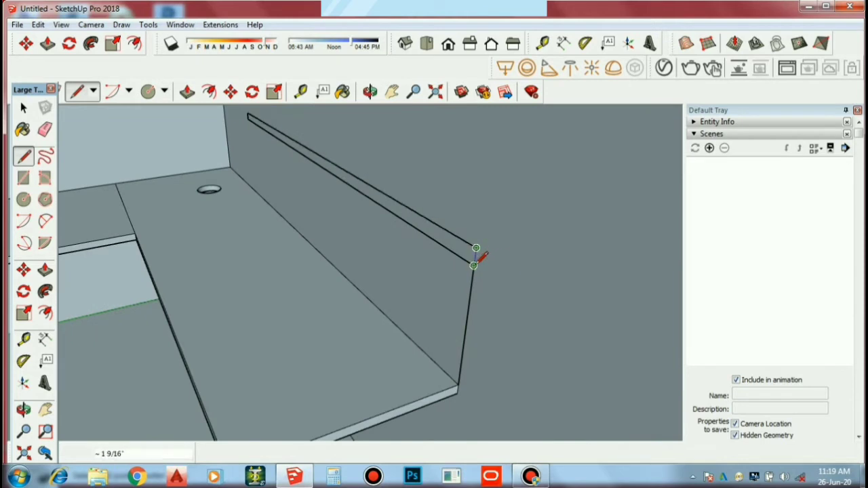
pyautogui.press('space')
# Step: Pull the thin wall strip out 1' into a shelf board above the counter
pyautogui.press('p')
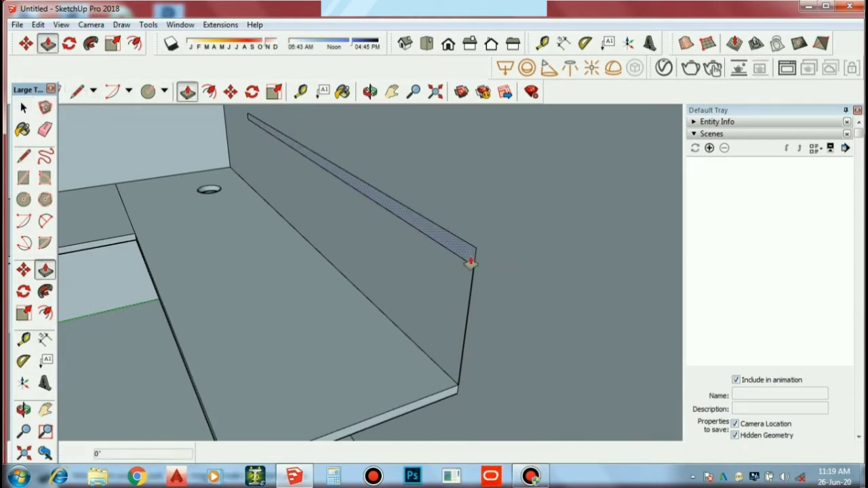
pyautogui.click(471, 253)
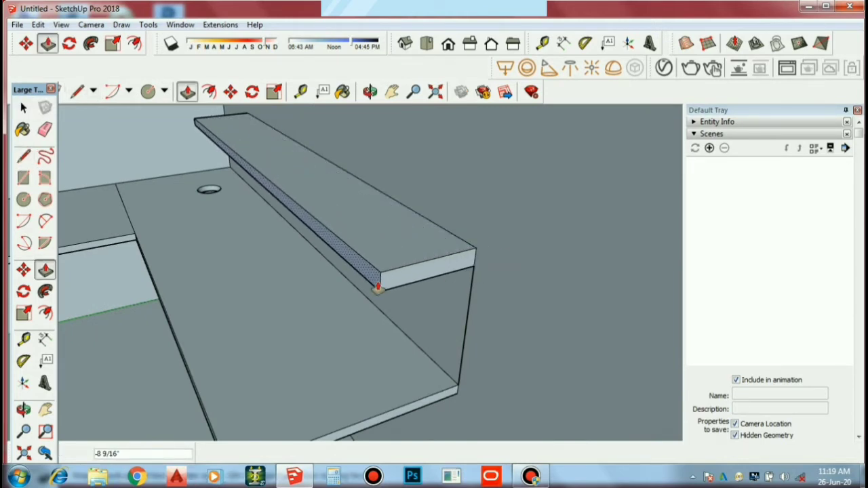
pyautogui.write("1'")
pyautogui.click(378, 287)
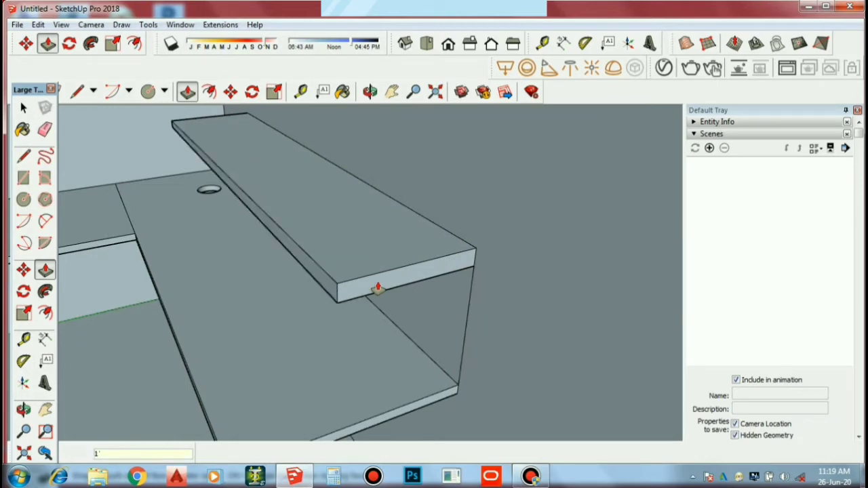
pyautogui.press('space')
pyautogui.scroll(-3, 429, 289)
pyautogui.moveTo(430, 291); pyautogui.dragTo(379, 305, button='middle')
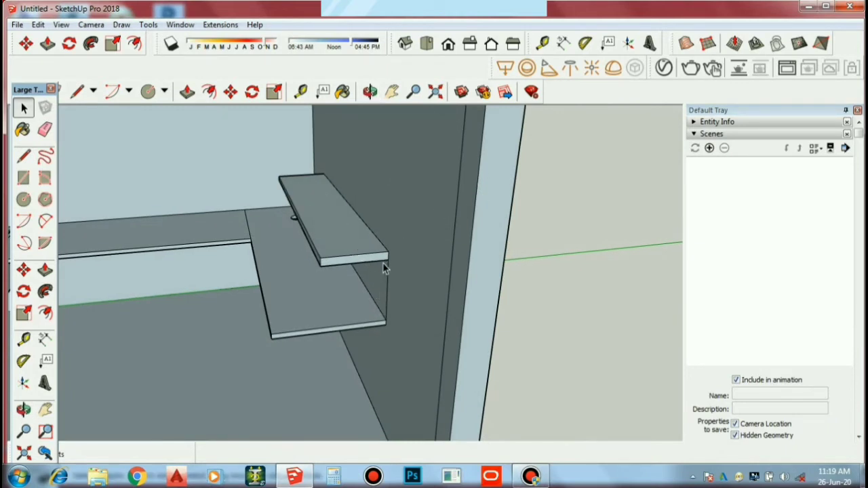
# Step: Outline a new strip on the wall above the first shelf with lines
pyautogui.press('l')
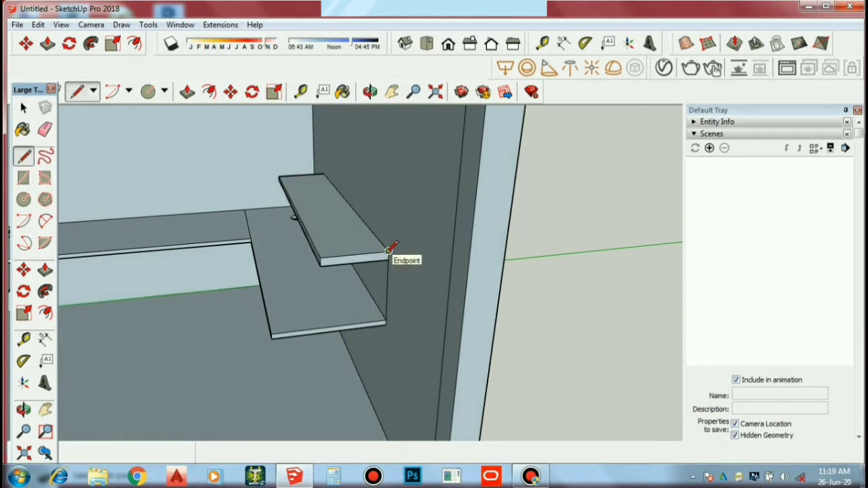
pyautogui.click(388, 251)
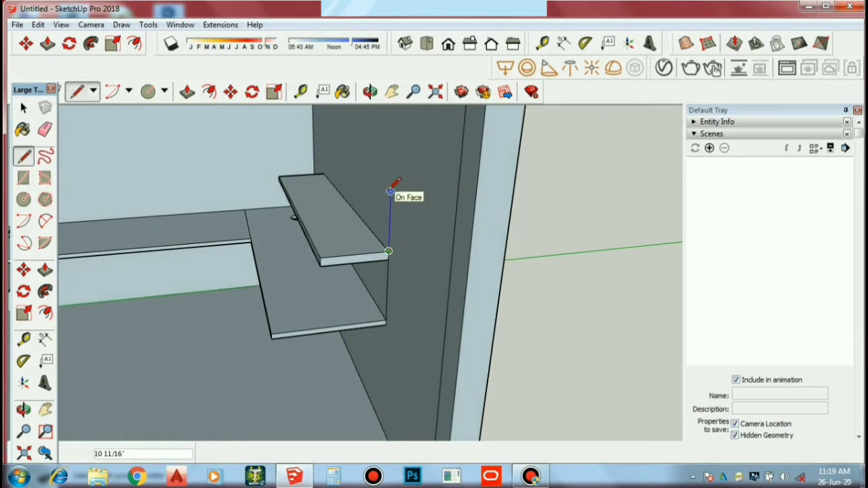
pyautogui.click(391, 188)
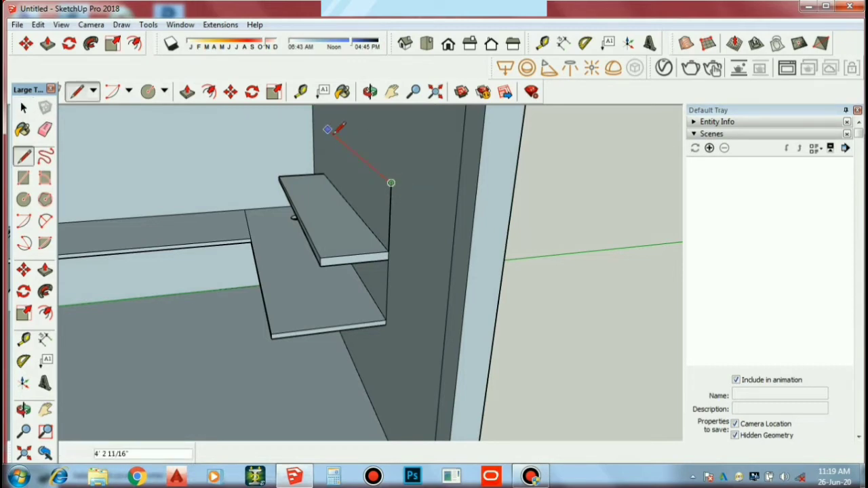
pyautogui.moveTo(340, 140); pyautogui.dragTo(466, 150, button='middle')
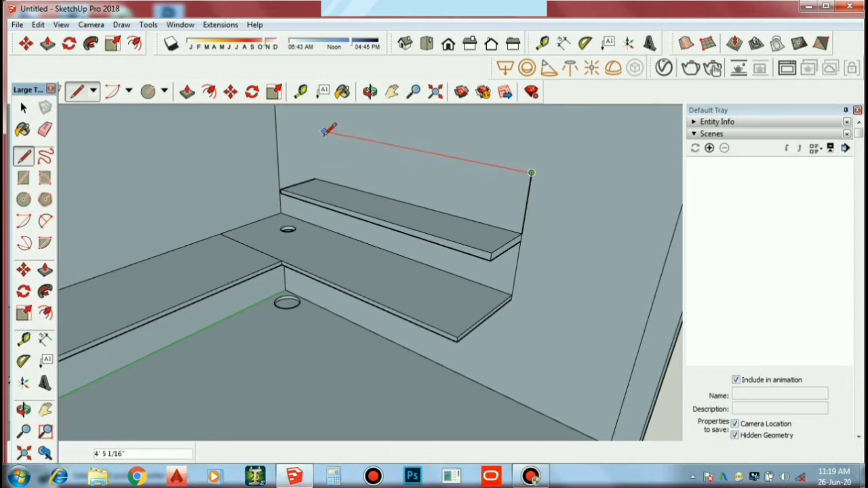
pyautogui.click(321, 129)
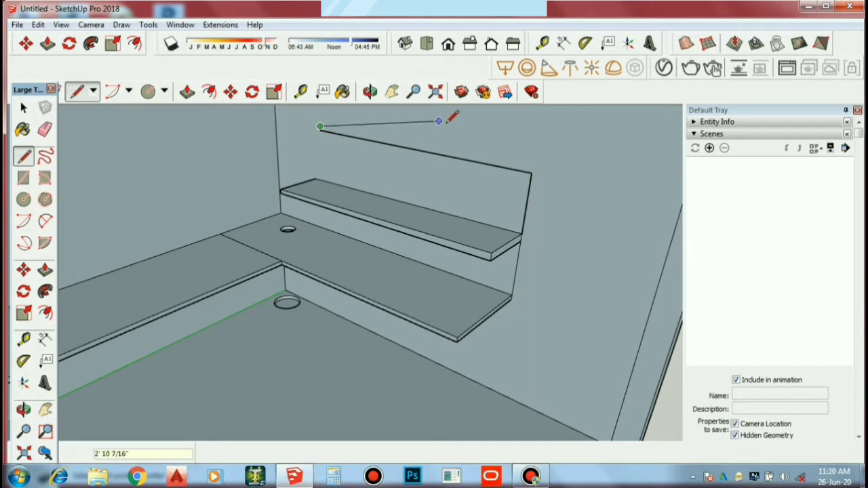
pyautogui.click(532, 169)
pyautogui.press('space')
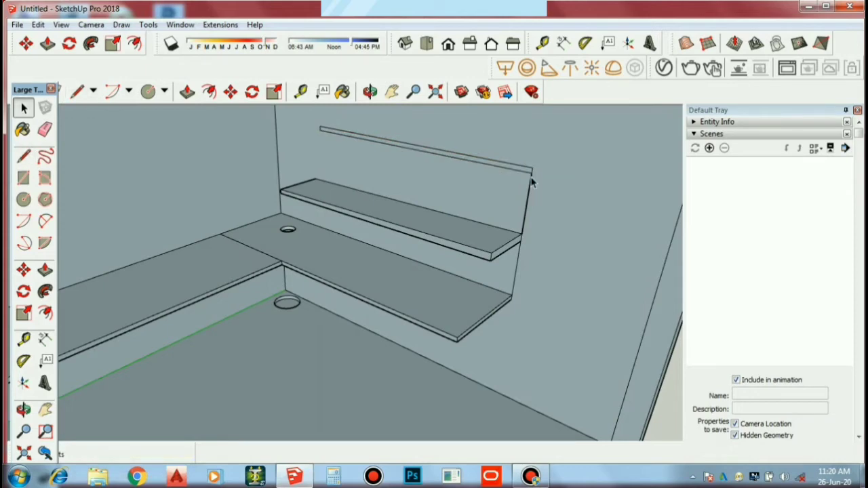
# Step: Pull the new strip out 1' into a second shelf board
pyautogui.press('p')
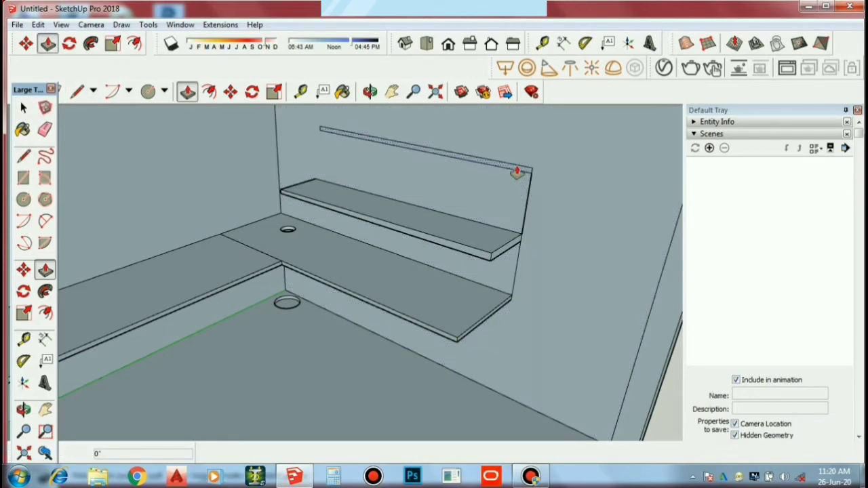
pyautogui.moveTo(515, 170); pyautogui.dragTo(450, 188)
pyautogui.write("1'")
pyautogui.press('Return')
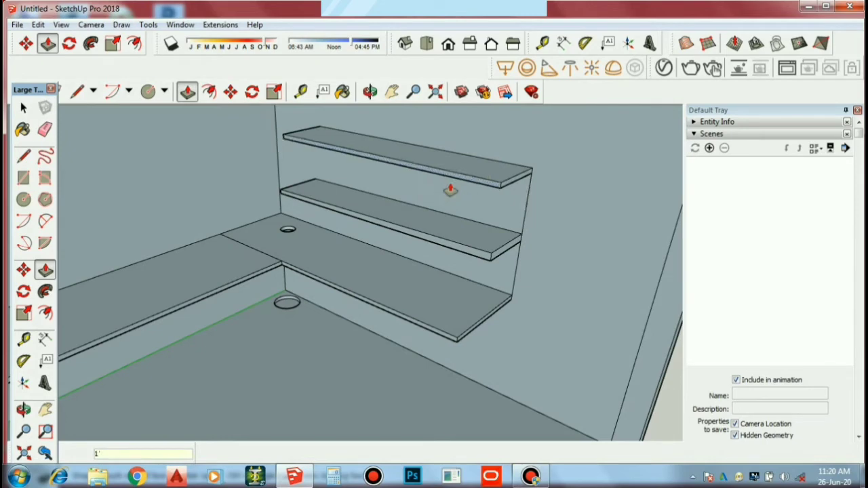
pyautogui.press('space')
pyautogui.scroll(-3, 523, 298)
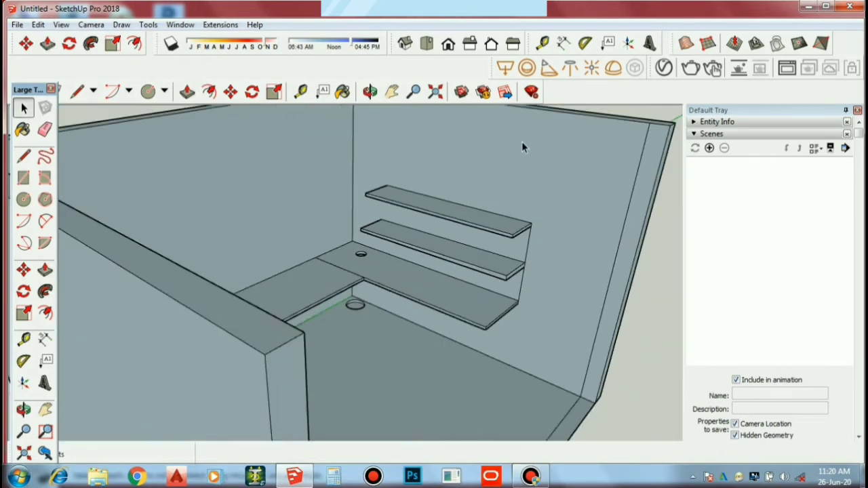
# Step: Select the top shelf board over the right counter
pyautogui.moveTo(590, 281); pyautogui.dragTo(473, 259, button='middle')
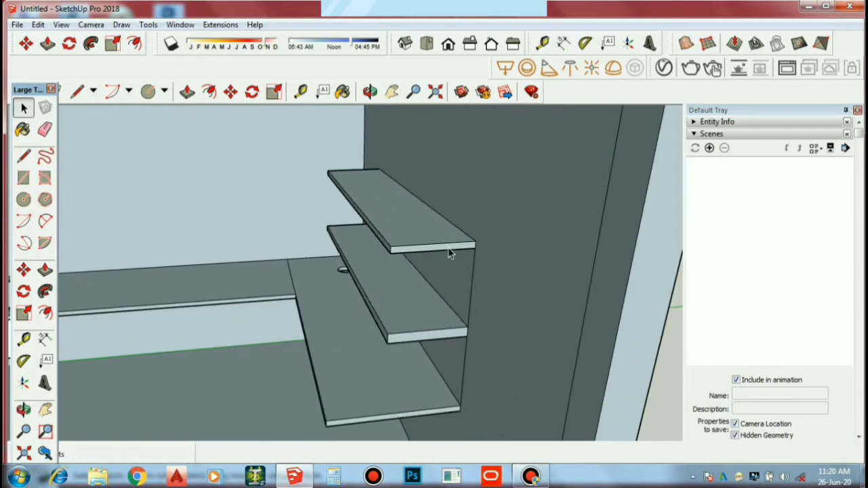
pyautogui.click(449, 251)
pyautogui.tripleClick(423, 230)
pyautogui.scroll(2, 387, 248)
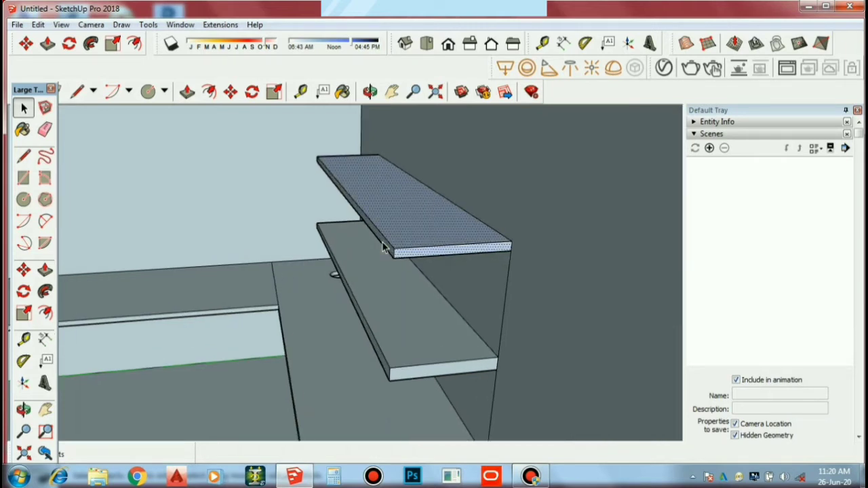
pyautogui.scroll(-3, 435, 275)
pyautogui.scroll(2, 435, 276)
pyautogui.scroll(1, 435, 275)
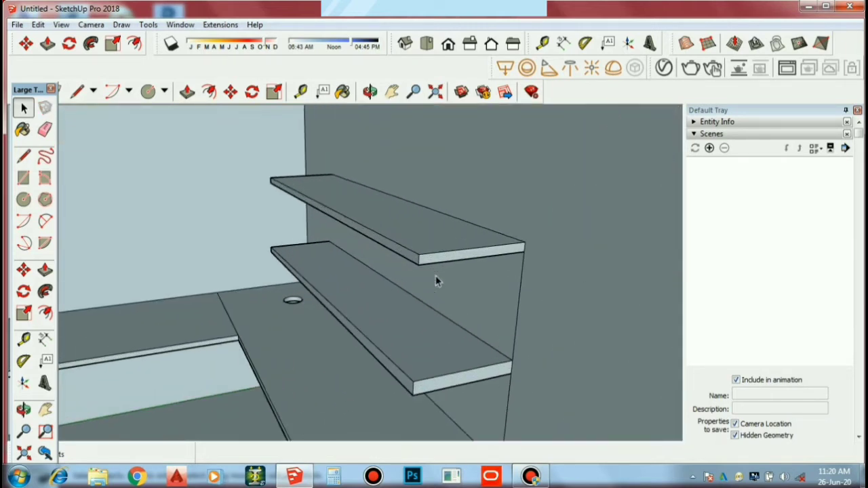
# Step: Outline a 1" strip on the wall above the top shelf
pyautogui.press('l')
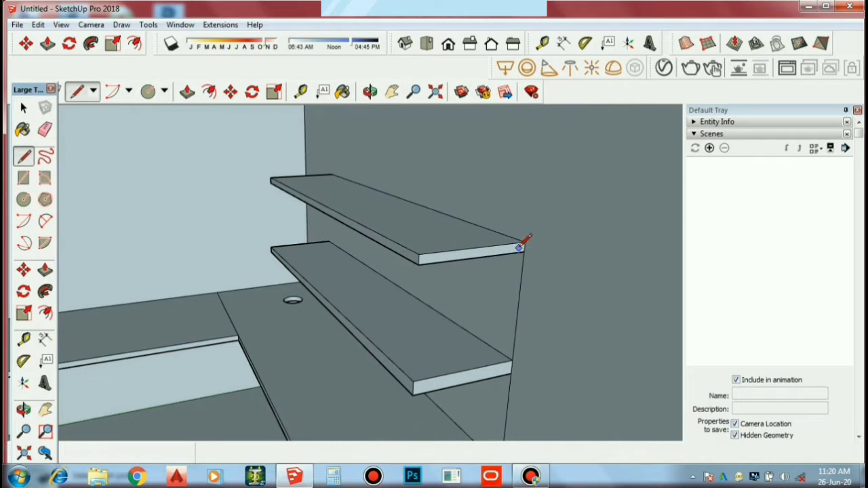
pyautogui.click(525, 242)
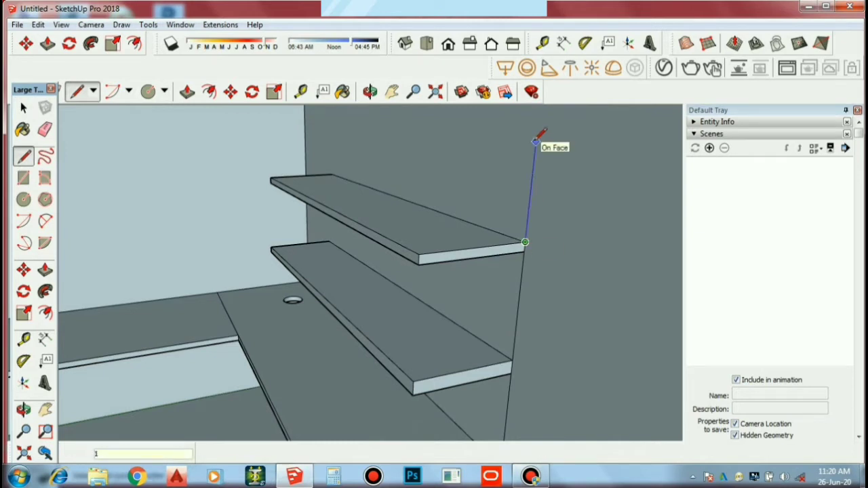
pyautogui.click(536, 141)
pyautogui.moveTo(516, 139); pyautogui.dragTo(523, 139, button='middle')
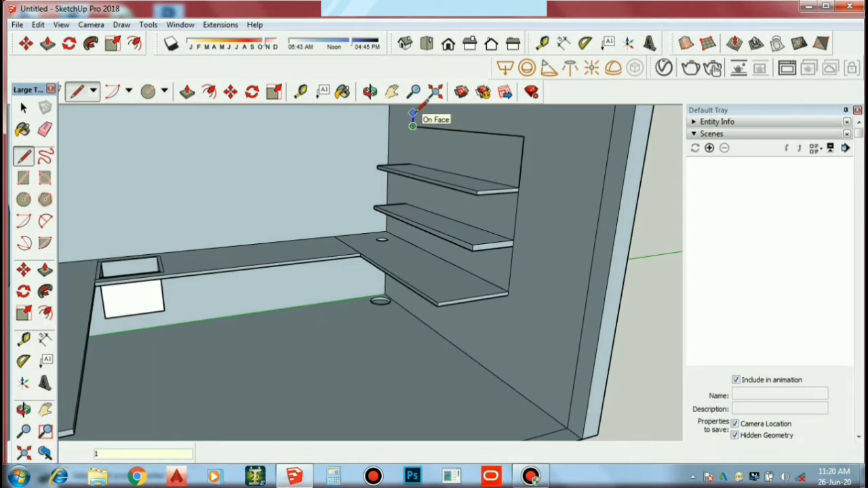
pyautogui.write('"')
pyautogui.press('Return')
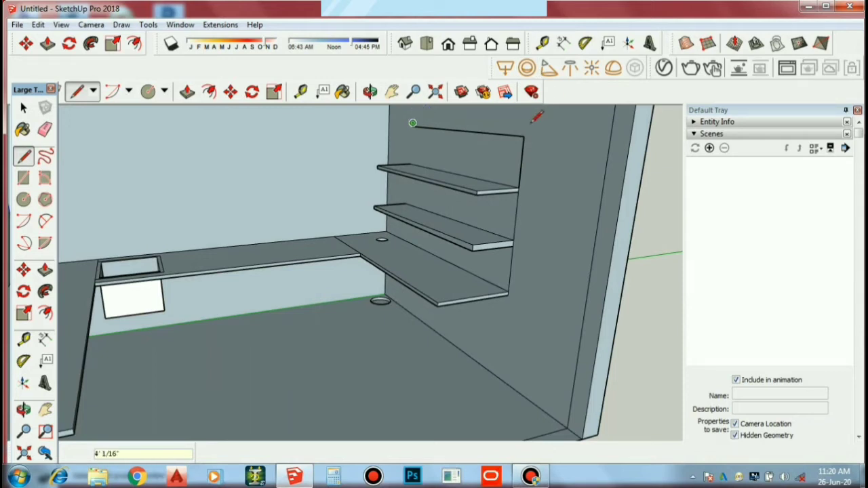
pyautogui.scroll(1, 529, 121)
pyautogui.scroll(1, 531, 122)
pyautogui.click(525, 134)
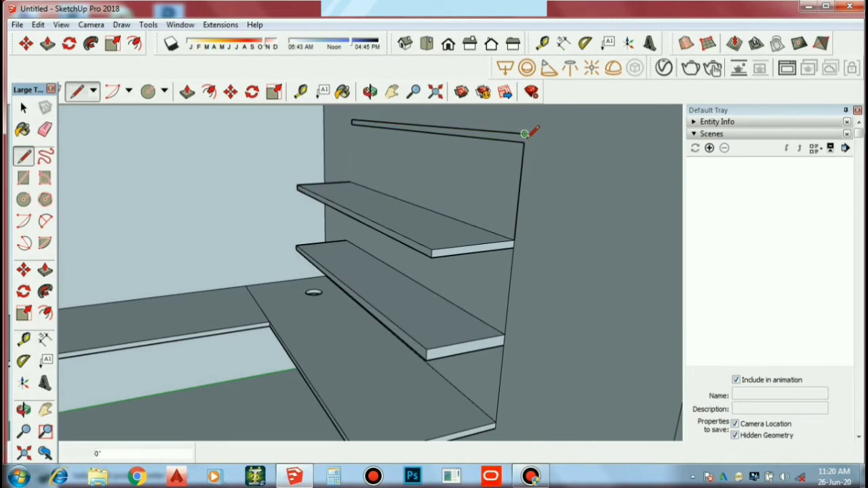
# Step: Push/pull the strip out into a third shelf board above the other two
pyautogui.press('p')
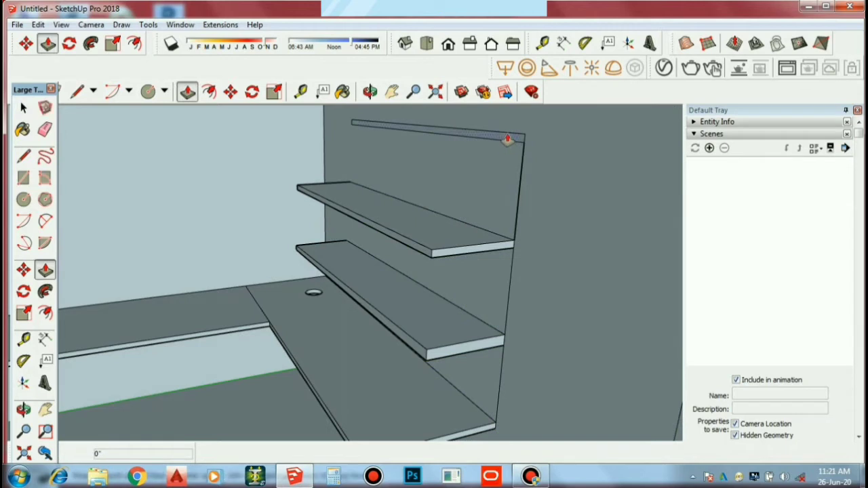
pyautogui.moveTo(508, 140); pyautogui.dragTo(460, 154)
pyautogui.write('1')
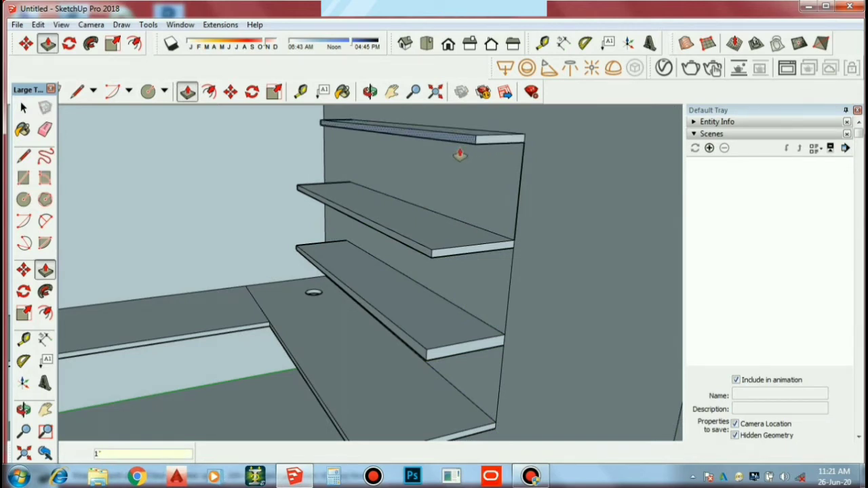
pyautogui.press('Return')
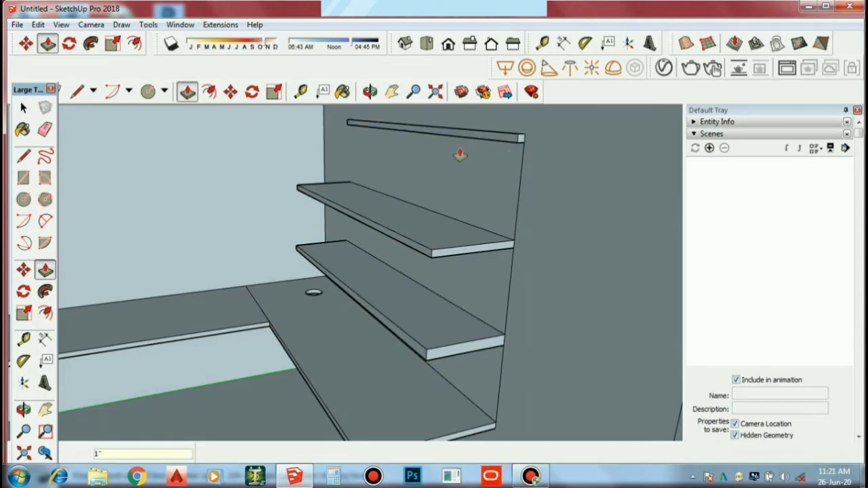
pyautogui.click(463, 140)
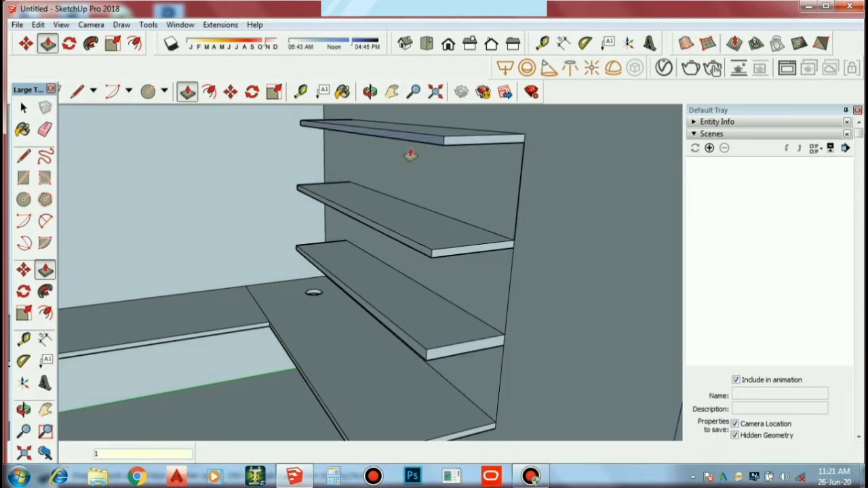
pyautogui.press('Return')
pyautogui.press('space')
pyautogui.moveTo(416, 148); pyautogui.dragTo(464, 189, button='middle')
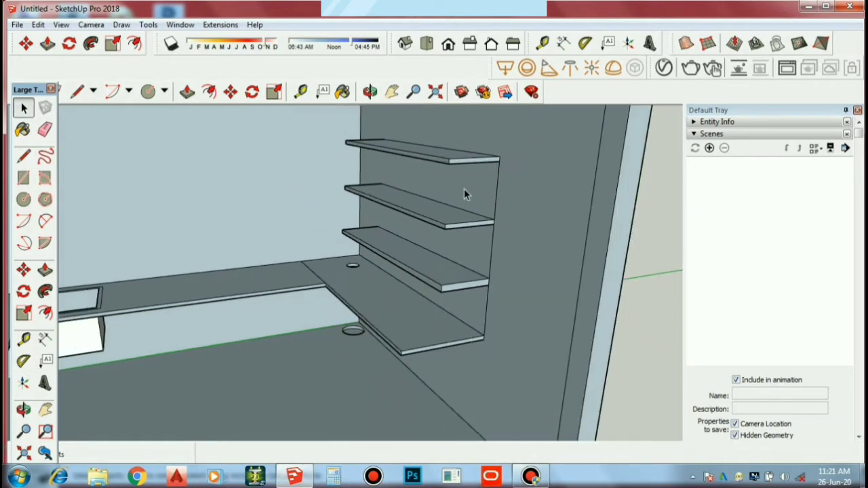
pyautogui.scroll(3, 464, 189)
pyautogui.press('e')
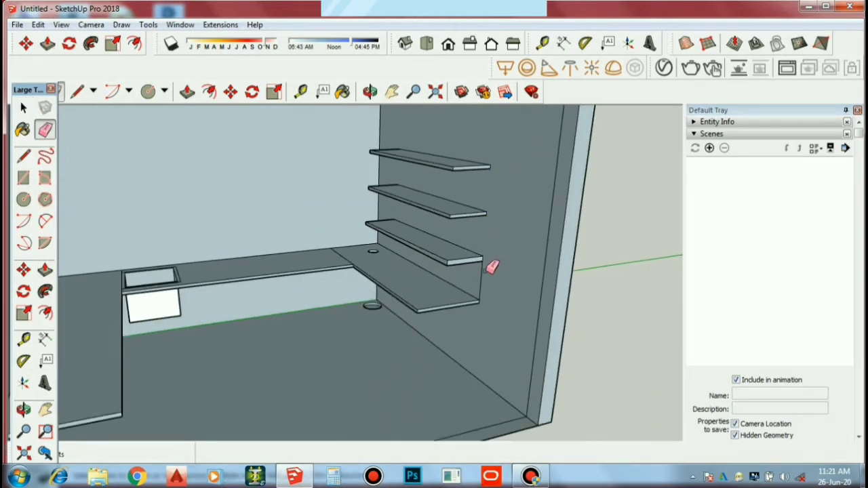
pyautogui.press('space')
pyautogui.scroll(-5, 589, 266)
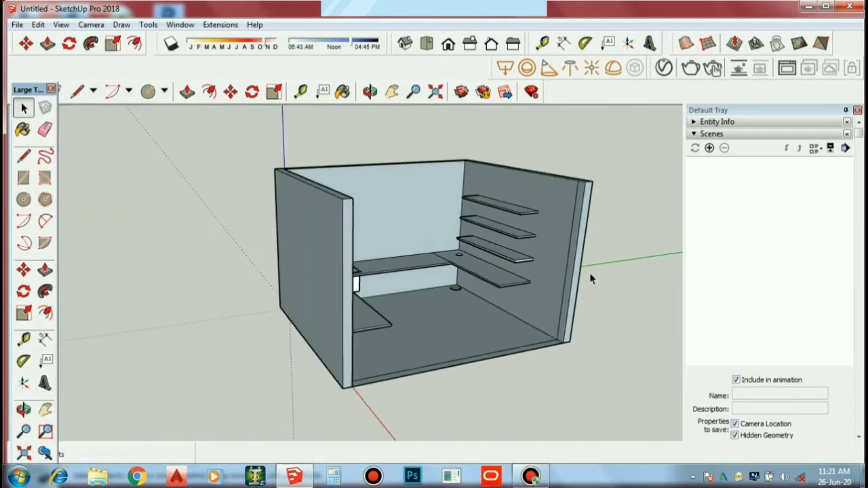
# Step: Orbit and zoom in close and low toward the sink box under the counter
pyautogui.moveTo(590, 273); pyautogui.dragTo(495, 291, button='middle')
pyautogui.scroll(2, 373, 285)
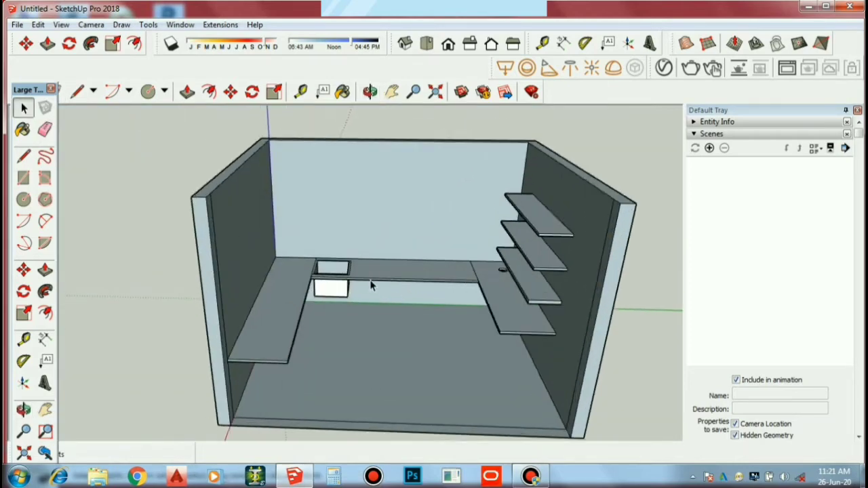
pyautogui.scroll(2, 371, 285)
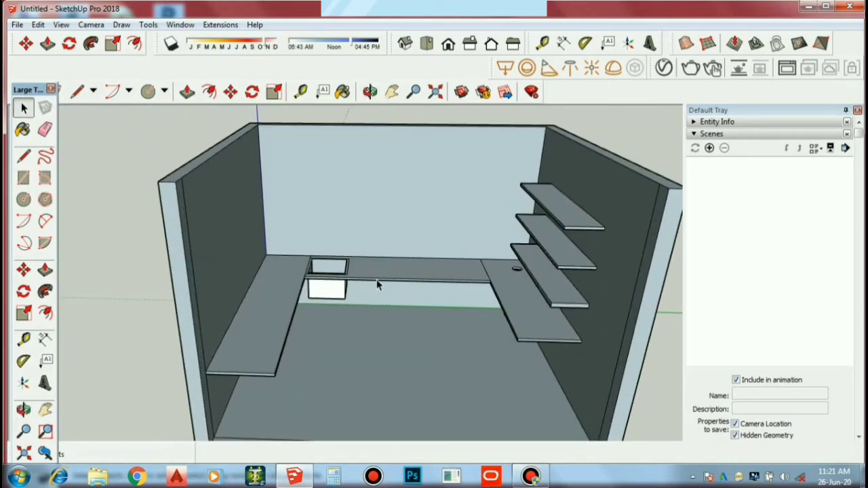
pyautogui.scroll(1, 489, 122)
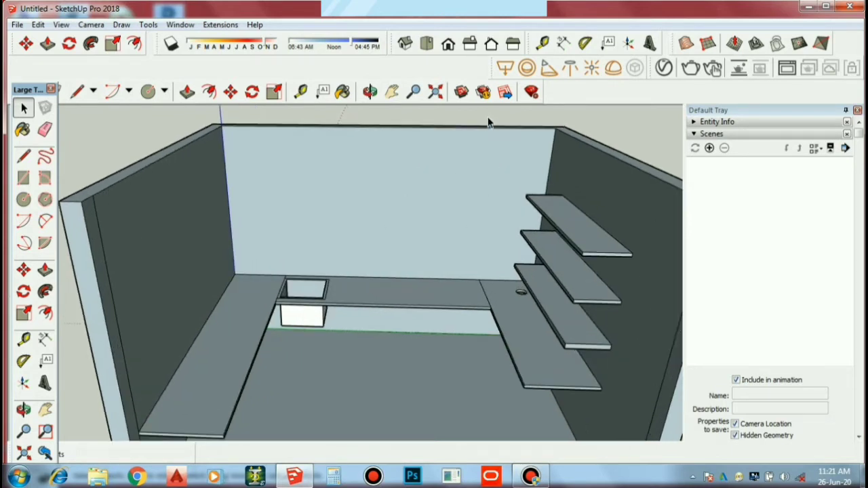
pyautogui.moveTo(446, 135); pyautogui.dragTo(450, 169, button='middle')
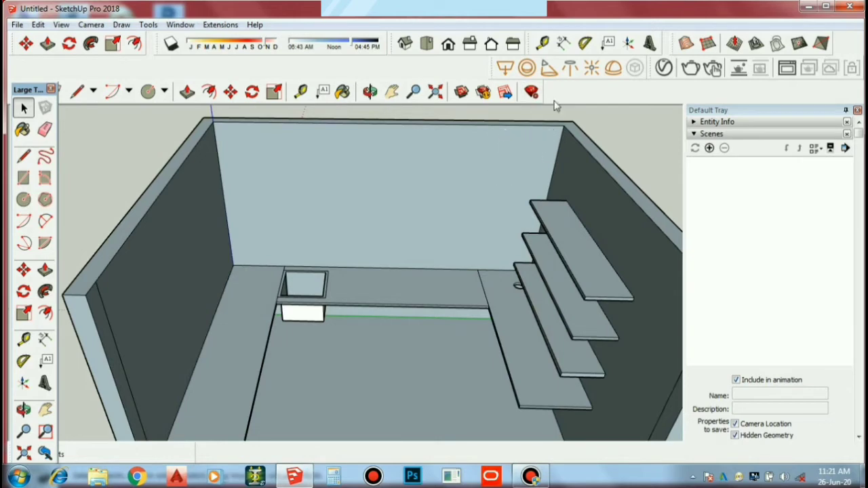
pyautogui.moveTo(446, 253)
pyautogui.mouseDown(button='middle')
pyautogui.moveTo(513, 227)
pyautogui.moveTo(514, 184)
pyautogui.moveTo(524, 307)
pyautogui.mouseUp(button='middle')
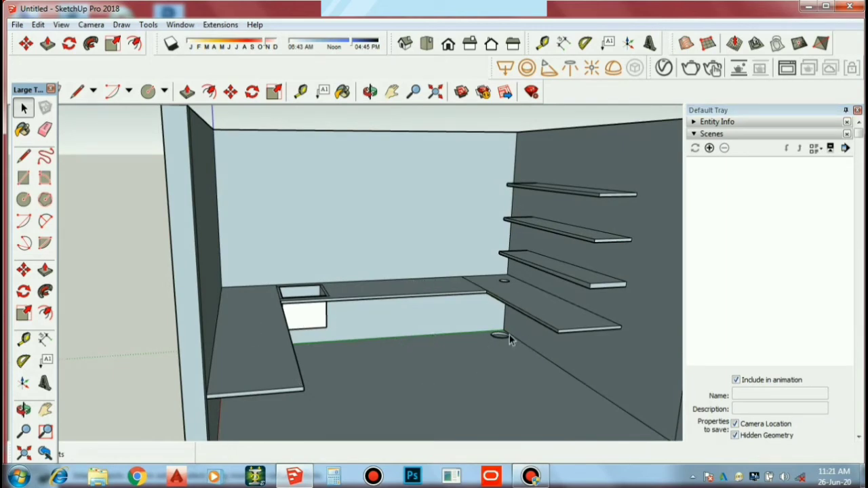
pyautogui.moveTo(328, 362)
pyautogui.mouseDown(button='middle')
pyautogui.moveTo(311, 368)
pyautogui.moveTo(294, 348)
pyautogui.moveTo(314, 324)
pyautogui.mouseUp(button='middle')
pyautogui.scroll(2, 294, 343)
pyautogui.scroll(1, 299, 348)
# Step: Draw a guide line down from the sink box and a floor outline beneath it
pyautogui.press('l')
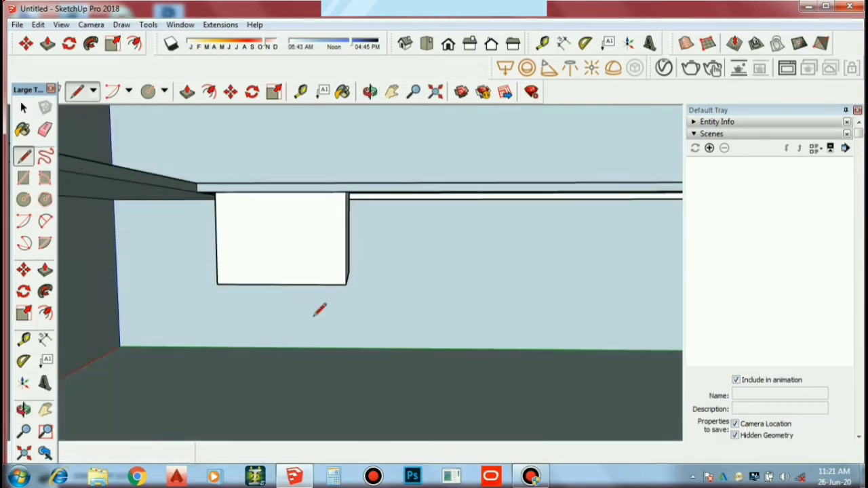
pyautogui.click(346, 285)
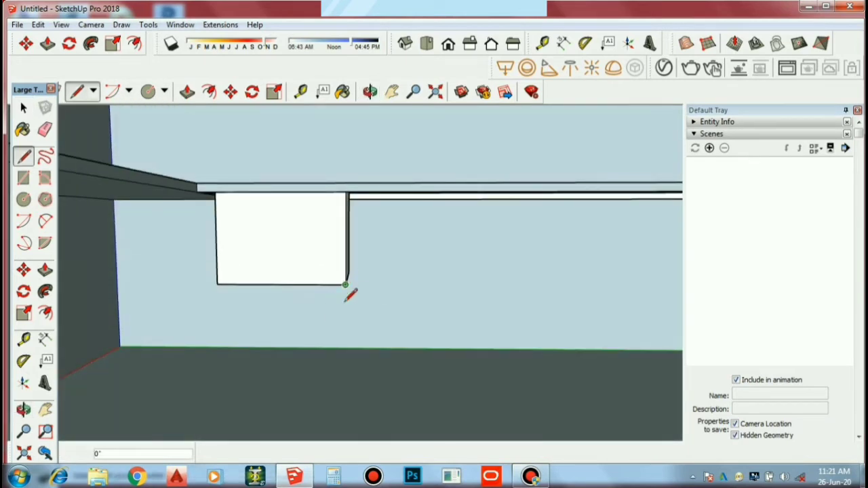
pyautogui.click(346, 400)
pyautogui.press('space')
pyautogui.moveTo(407, 359); pyautogui.dragTo(360, 405, button='middle')
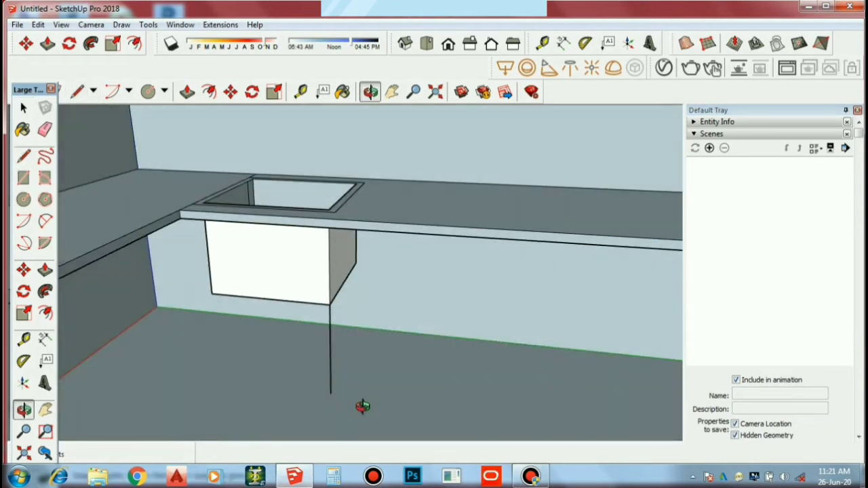
pyautogui.press('l')
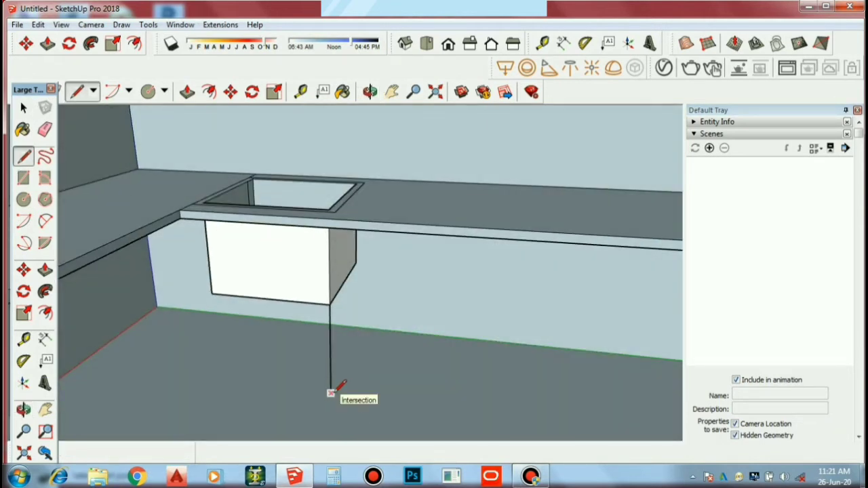
pyautogui.click(330, 394)
pyautogui.click(208, 377)
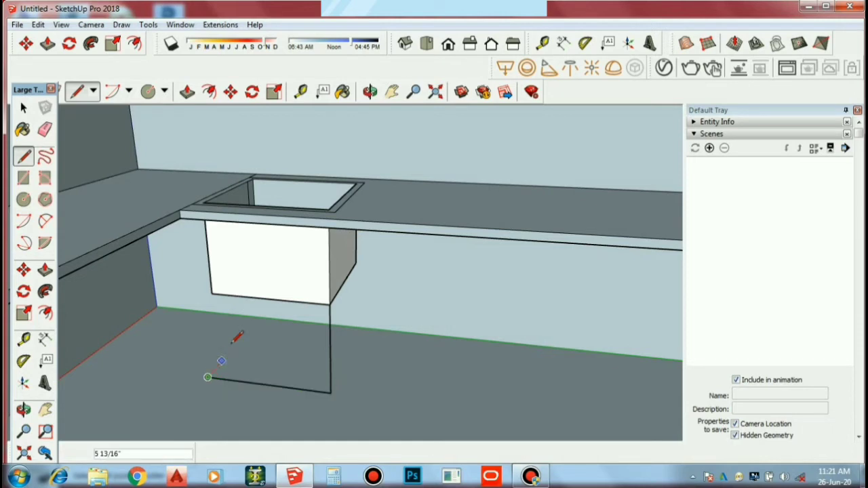
pyautogui.click(260, 316)
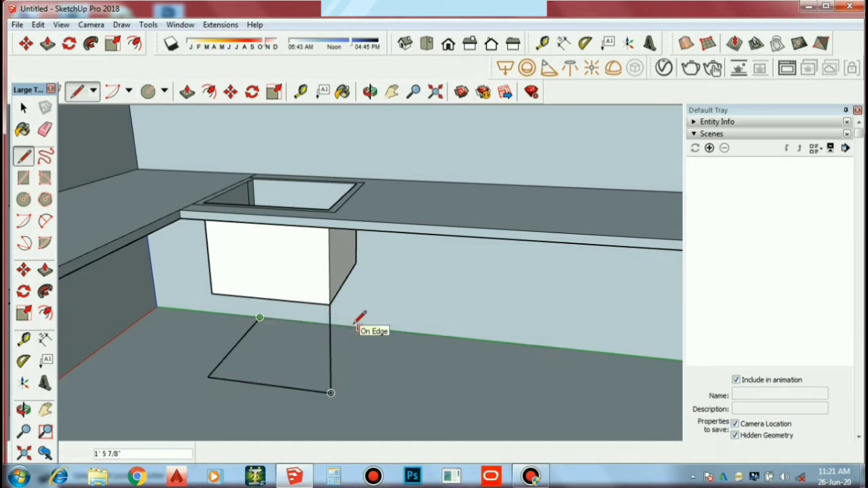
pyautogui.click(330, 394)
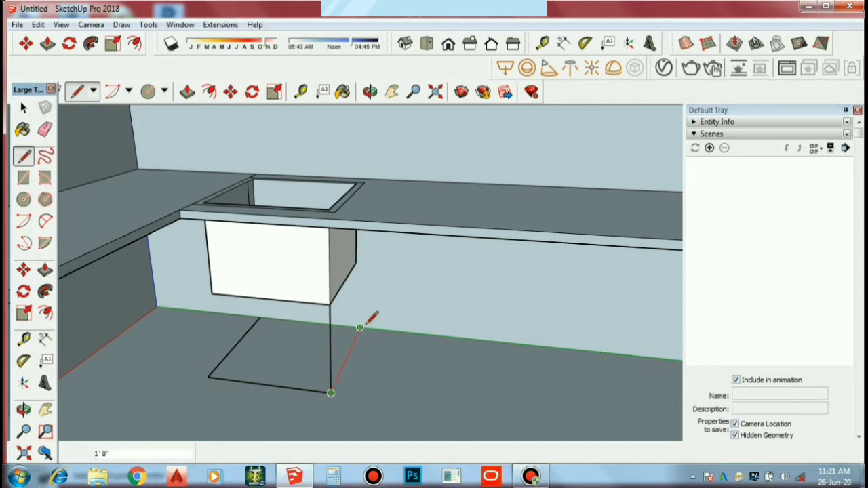
pyautogui.click(360, 329)
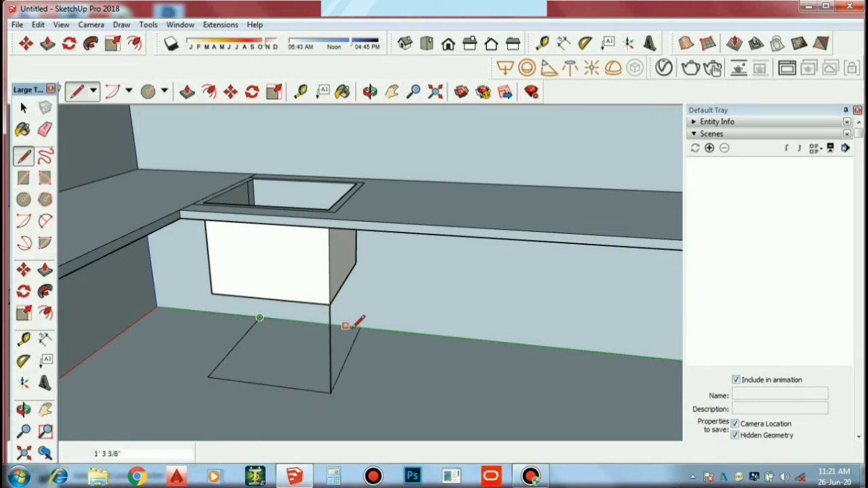
pyautogui.press('space')
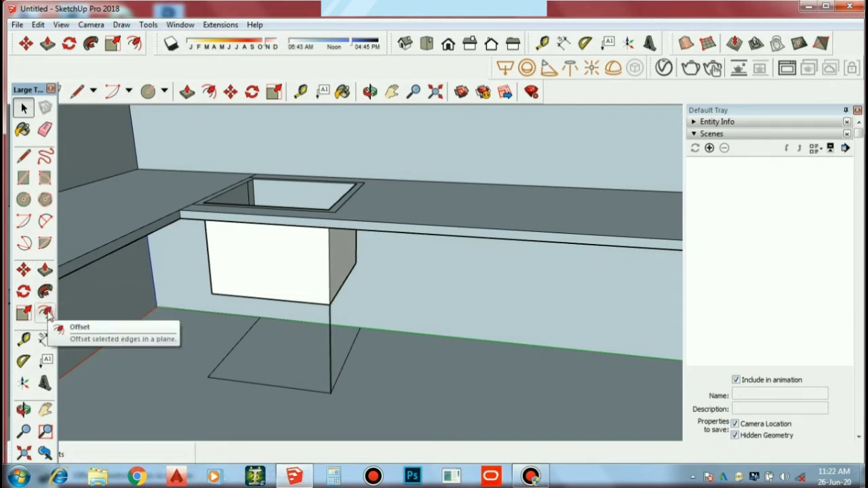
# Step: Offset the floor outline inward to form a small square
pyautogui.click(46, 313)
pyautogui.click(228, 353)
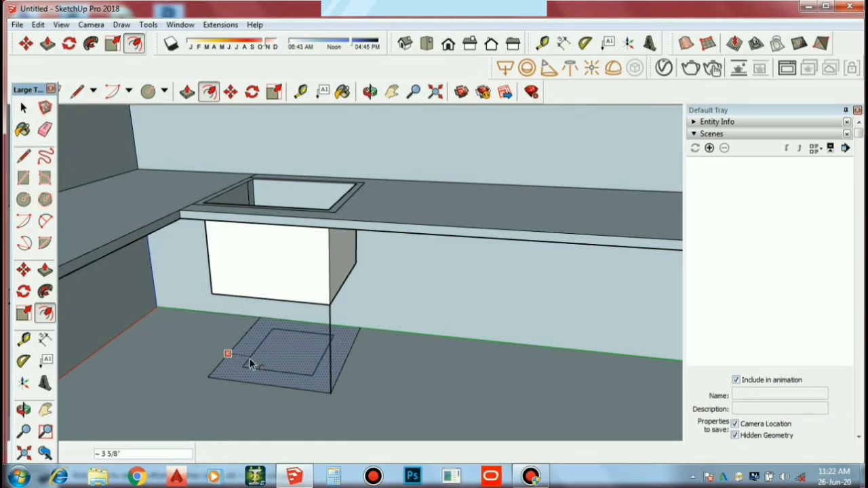
pyautogui.click(250, 364)
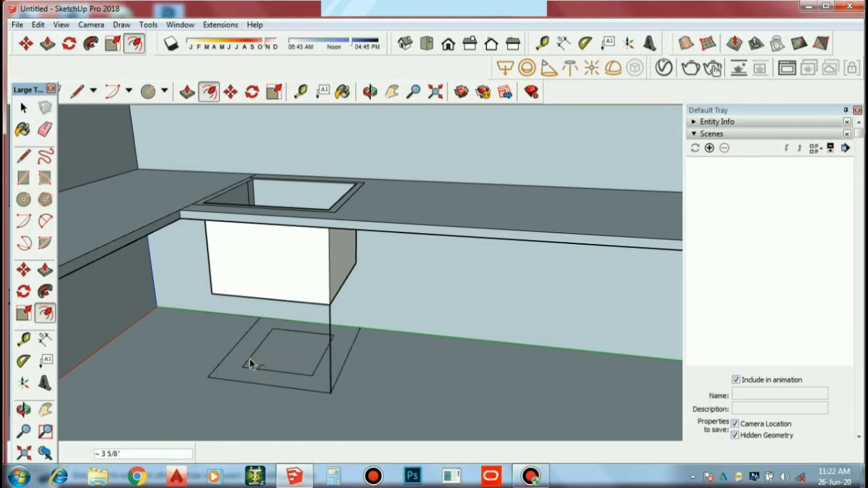
pyautogui.press('space')
# Step: Erase the outer outline edges and vertical guide line, then start pushing the square
pyautogui.press('e')
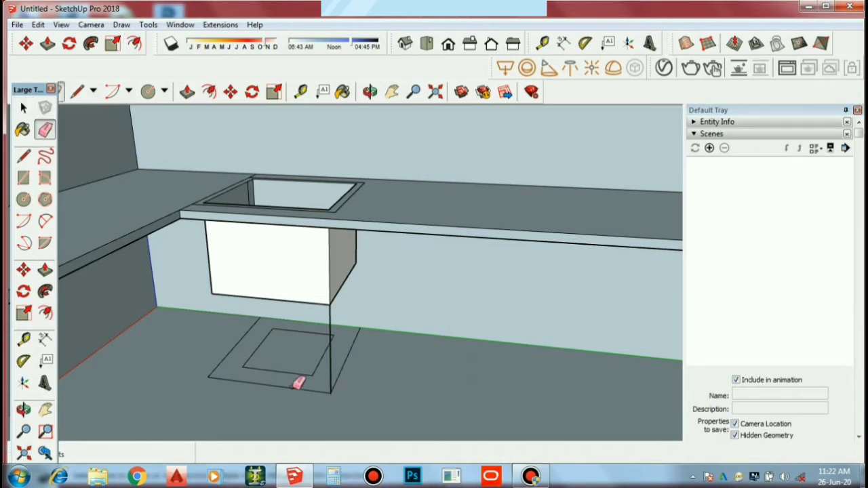
pyautogui.click(315, 391)
pyautogui.click(333, 378)
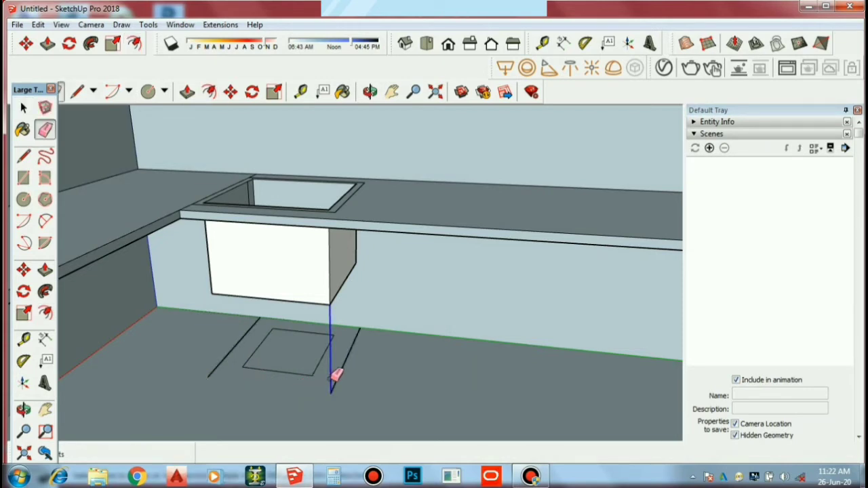
pyautogui.click(344, 373)
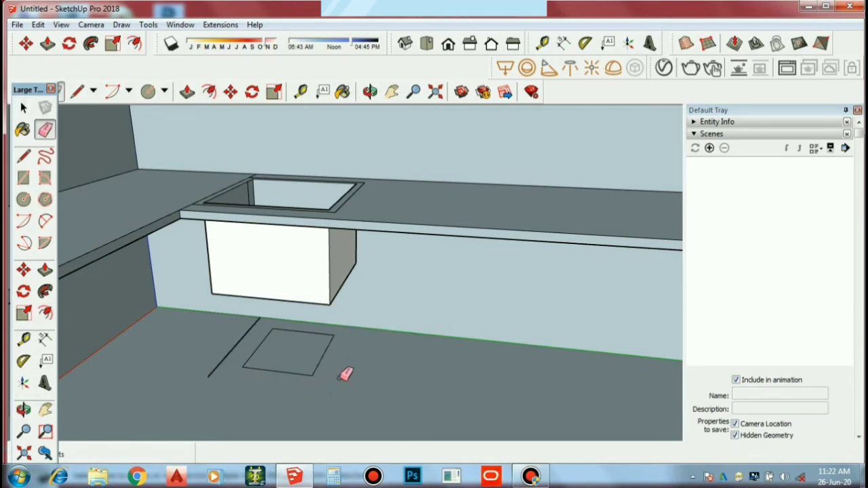
pyautogui.click(224, 361)
pyautogui.press('space')
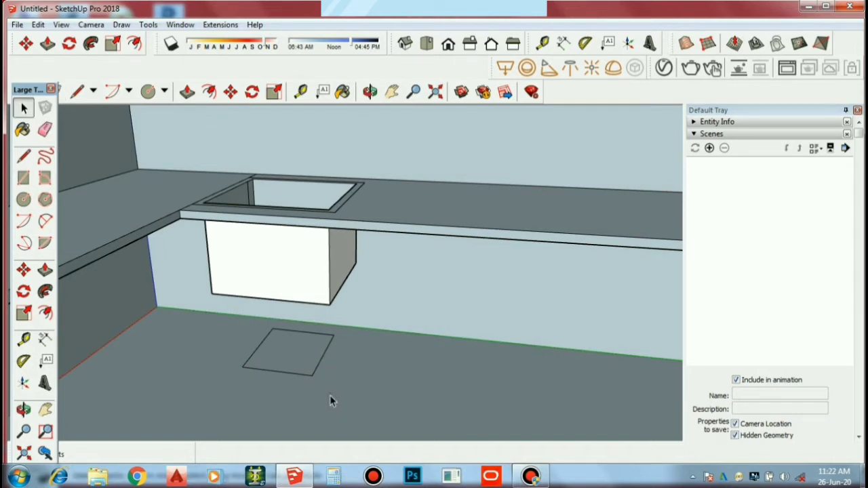
pyautogui.press('p')
pyautogui.click(308, 371)
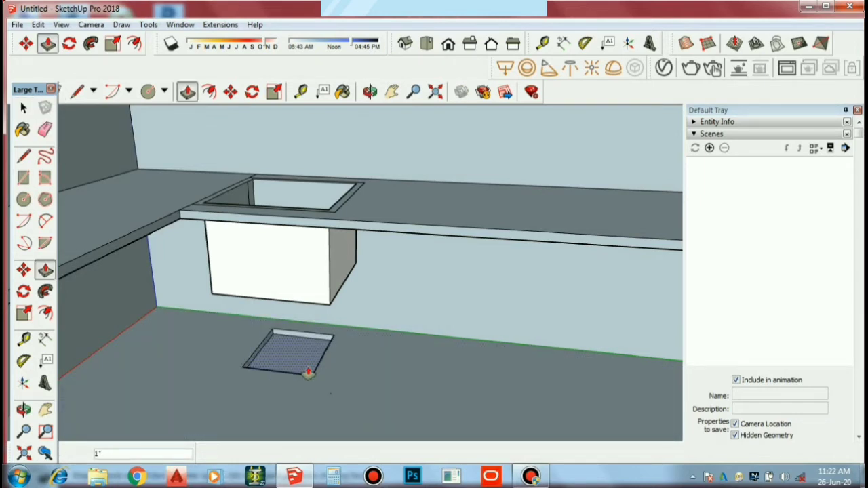
# Step: Fix the floor square's depth at 1" and orbit to look up under the sink box
pyautogui.click(307, 372)
pyautogui.press('space')
pyautogui.moveTo(352, 373); pyautogui.dragTo(349, 265, button='middle')
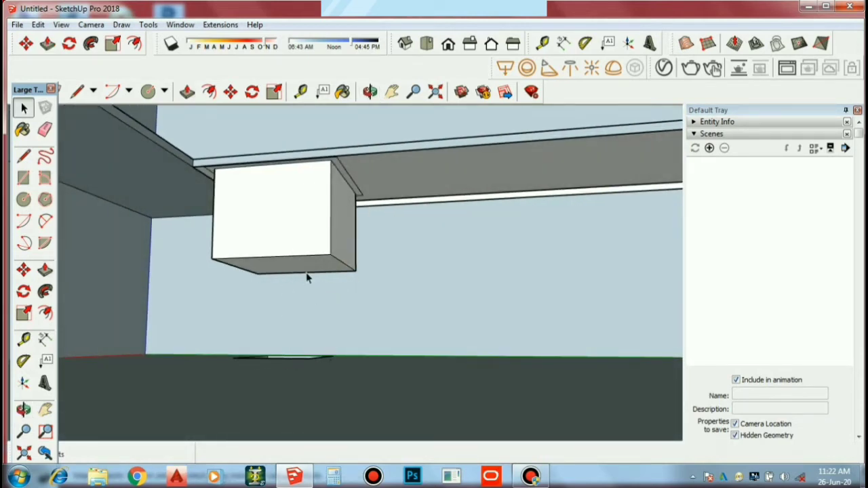
pyautogui.moveTo(323, 337)
pyautogui.mouseDown(button='middle')
pyautogui.moveTo(292, 347)
pyautogui.moveTo(290, 389)
pyautogui.mouseUp(button='middle')
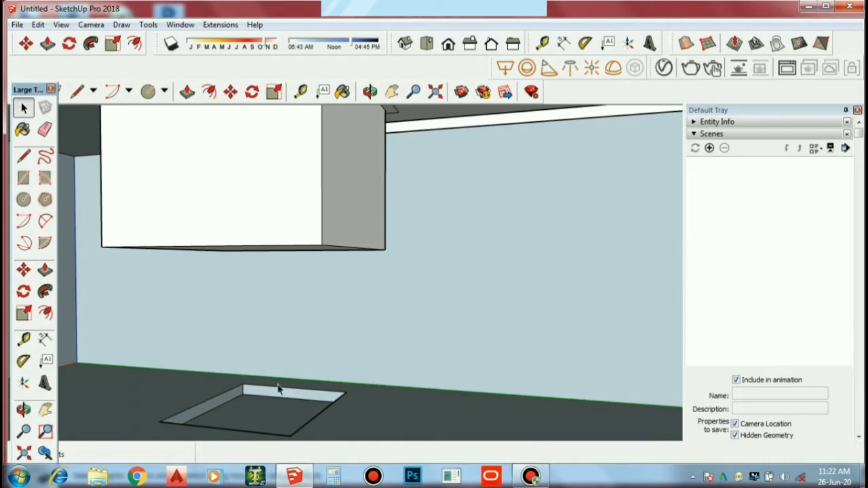
pyautogui.scroll(2, 241, 310)
pyautogui.moveTo(241, 310); pyautogui.dragTo(248, 346, button='middle')
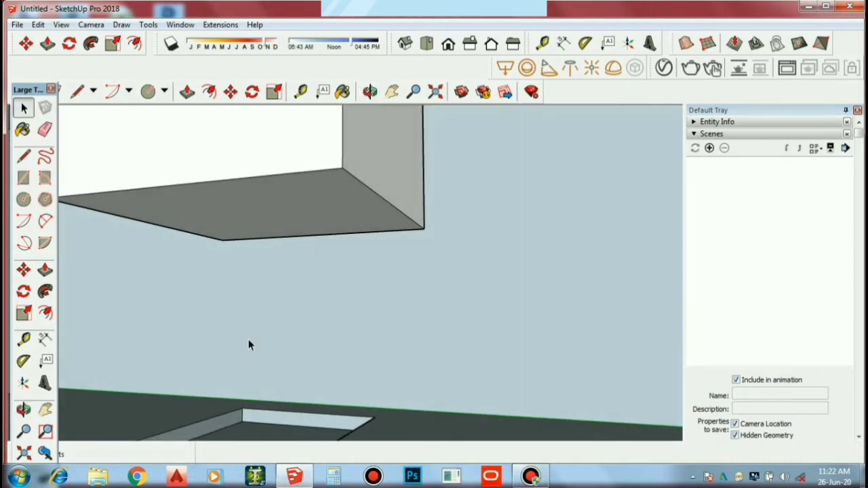
# Step: Draw a 1" radius circle on the box underside and a vertical path line to the floor recess
pyautogui.press('c')
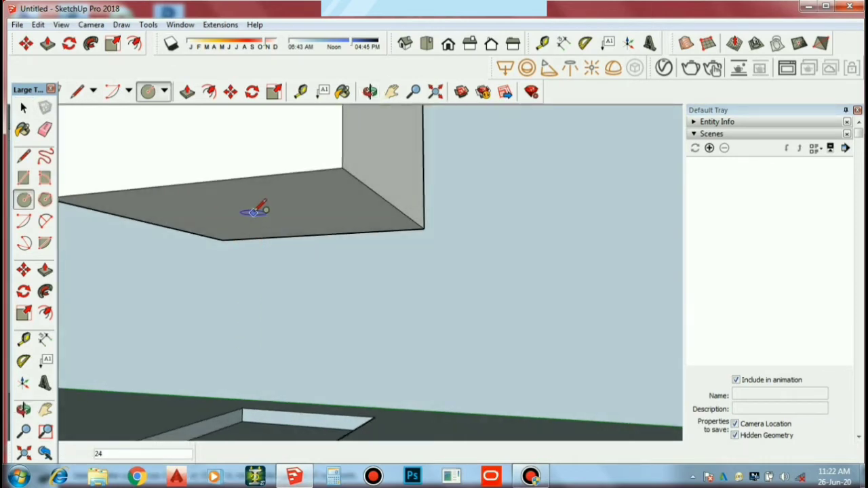
pyautogui.click(261, 214)
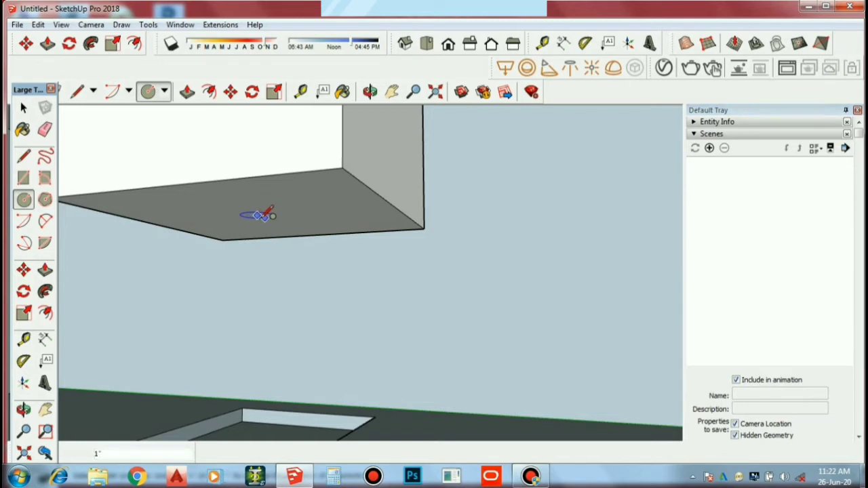
pyautogui.click(272, 216)
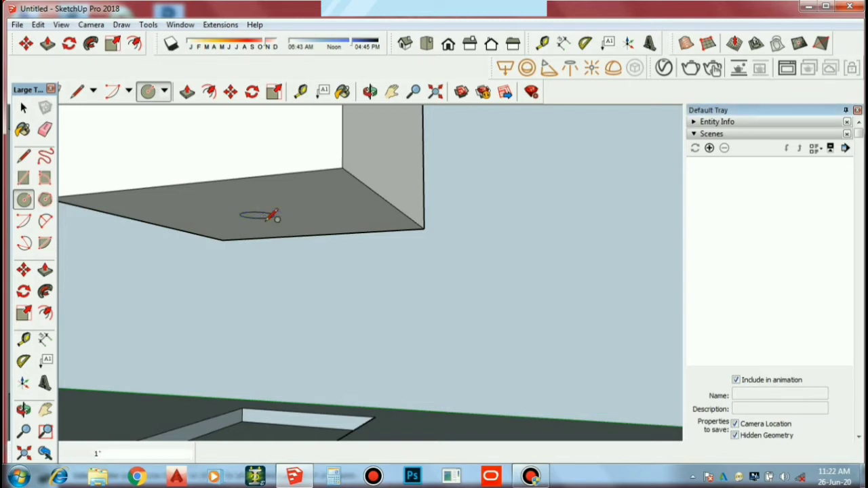
pyautogui.press('l')
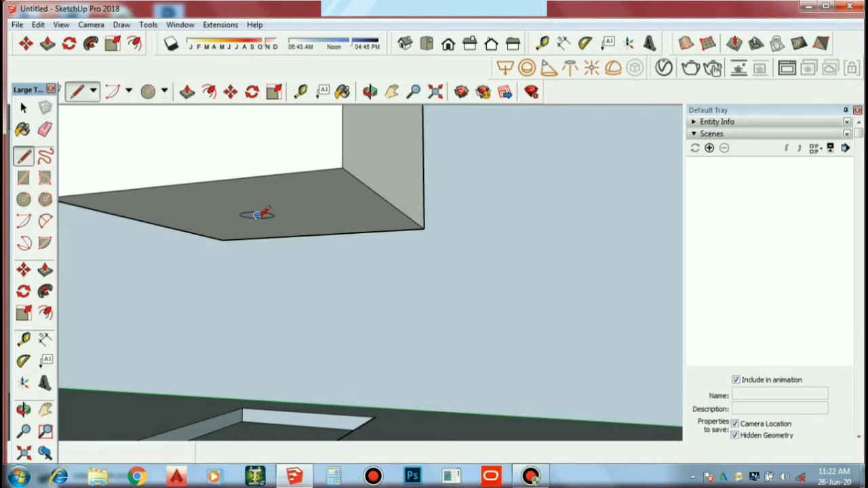
pyautogui.click(257, 215)
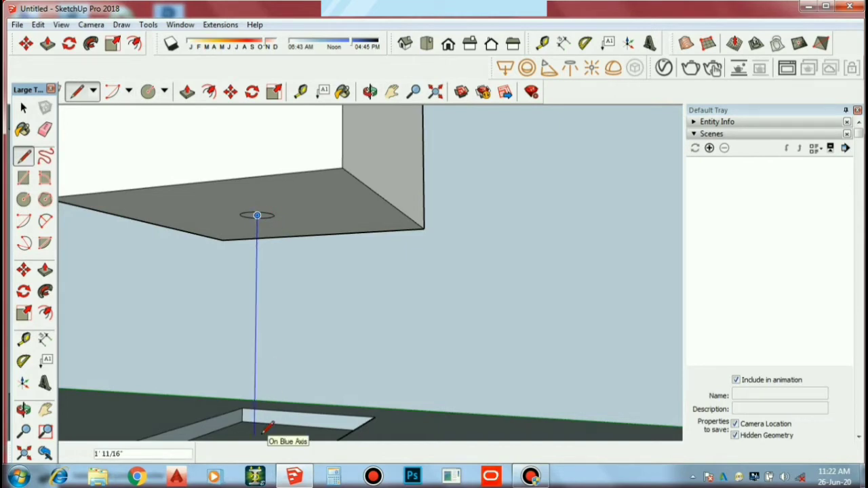
pyautogui.moveTo(271, 430); pyautogui.dragTo(294, 475, button='middle')
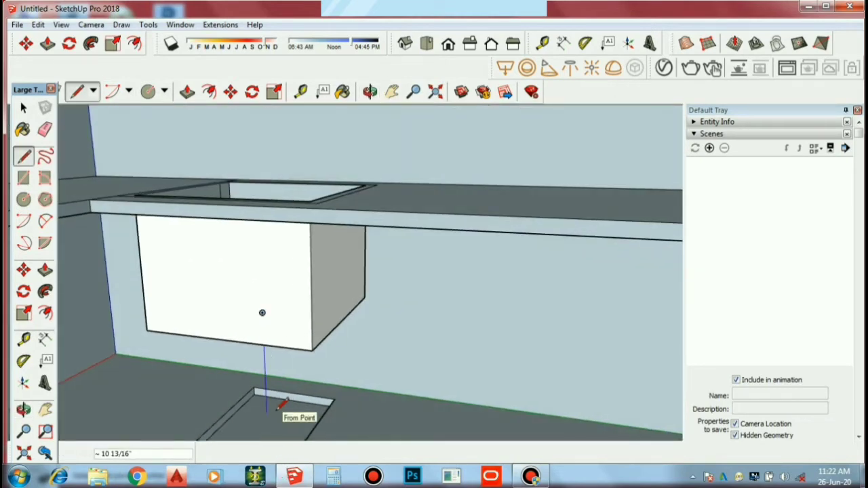
pyautogui.click(267, 409)
pyautogui.press('space')
# Step: Sweep the circle down the path with Follow Me to form the drain pipe
pyautogui.moveTo(293, 419); pyautogui.dragTo(267, 386, button='middle')
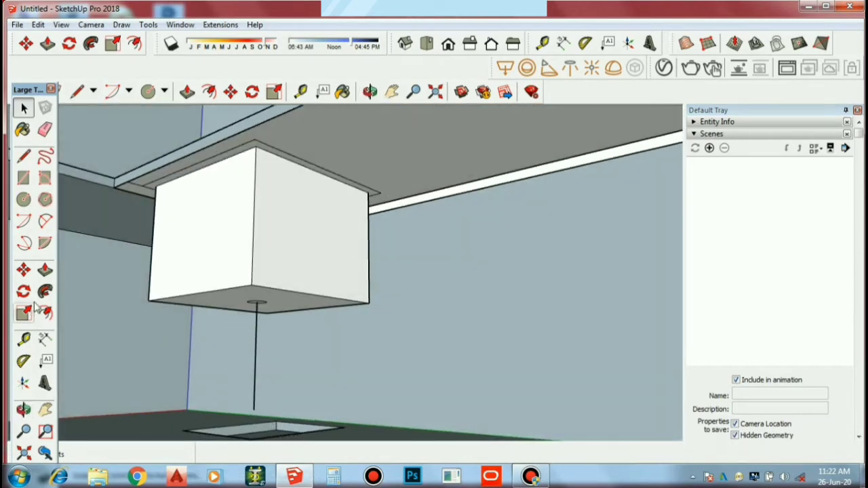
pyautogui.click(44, 291)
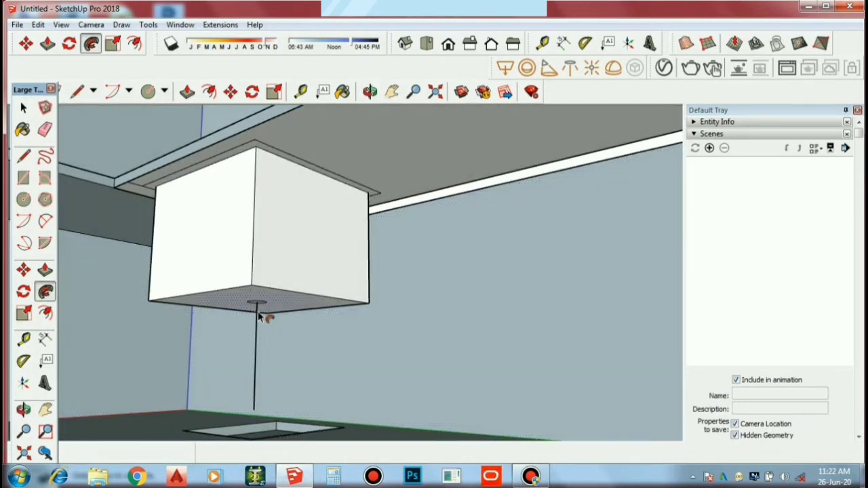
pyautogui.scroll(3, 264, 310)
pyautogui.scroll(3, 261, 319)
pyautogui.click(251, 251)
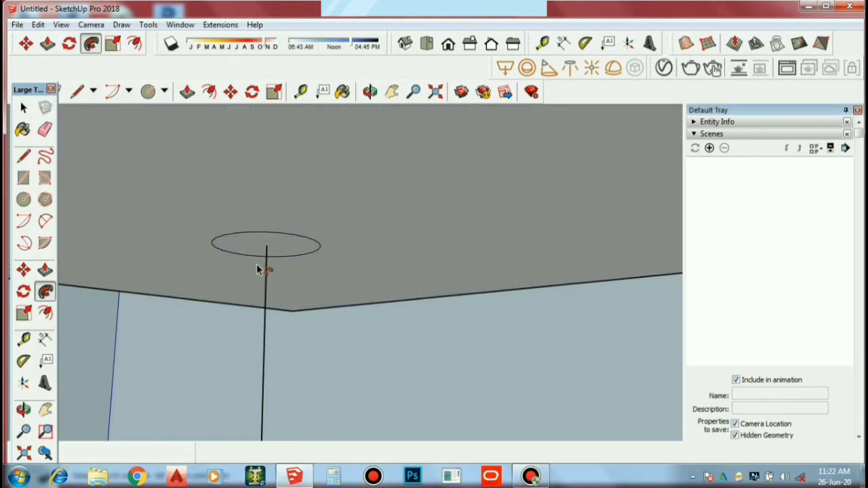
pyautogui.scroll(-3, 272, 348)
pyautogui.scroll(-3, 269, 349)
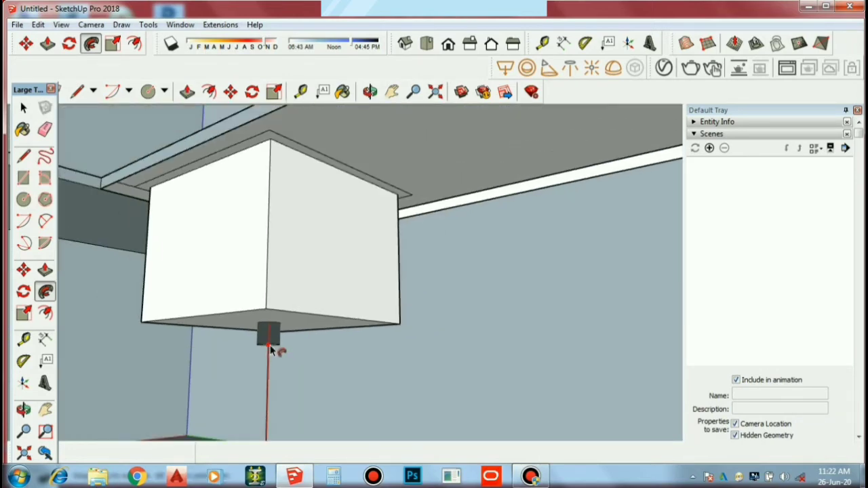
pyautogui.scroll(-3, 274, 350)
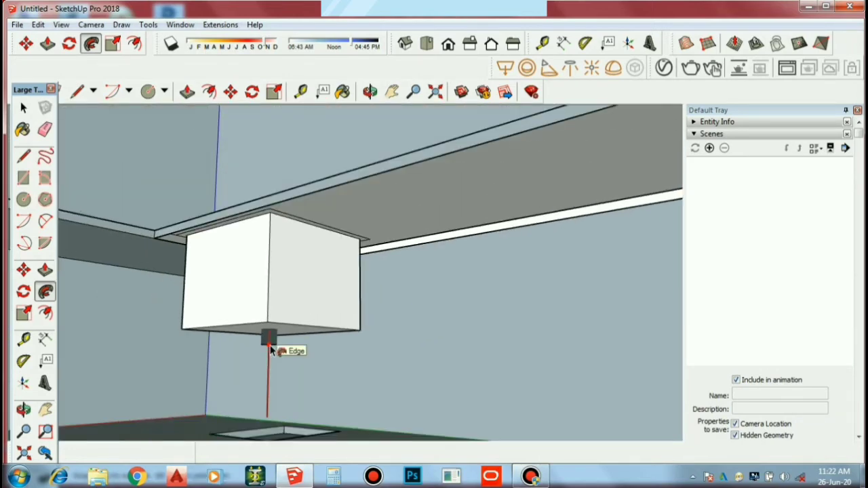
pyautogui.click(267, 439)
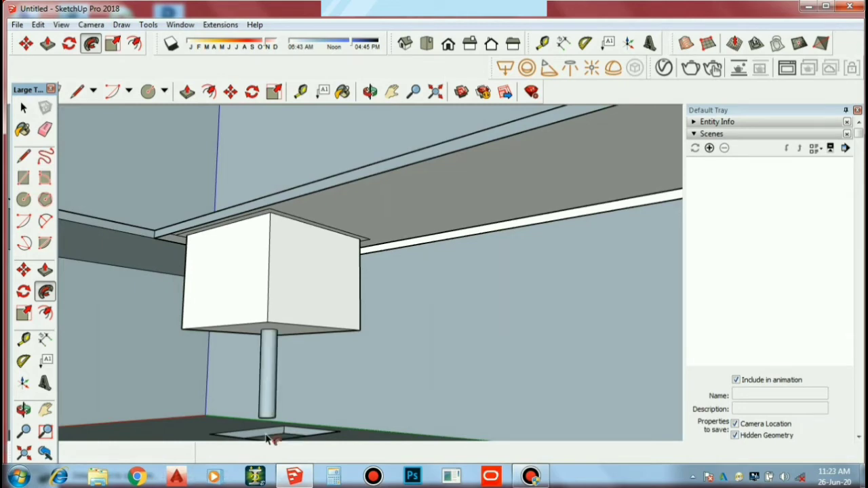
pyautogui.scroll(-3, 355, 304)
pyautogui.moveTo(354, 304)
pyautogui.mouseDown(button='middle')
pyautogui.moveTo(409, 397)
pyautogui.moveTo(463, 404)
pyautogui.moveTo(417, 397)
pyautogui.mouseUp(button='middle')
# Step: Orbit and zoom out to see the whole room, sink pipe and three stacked shelves
pyautogui.scroll(2, 320, 394)
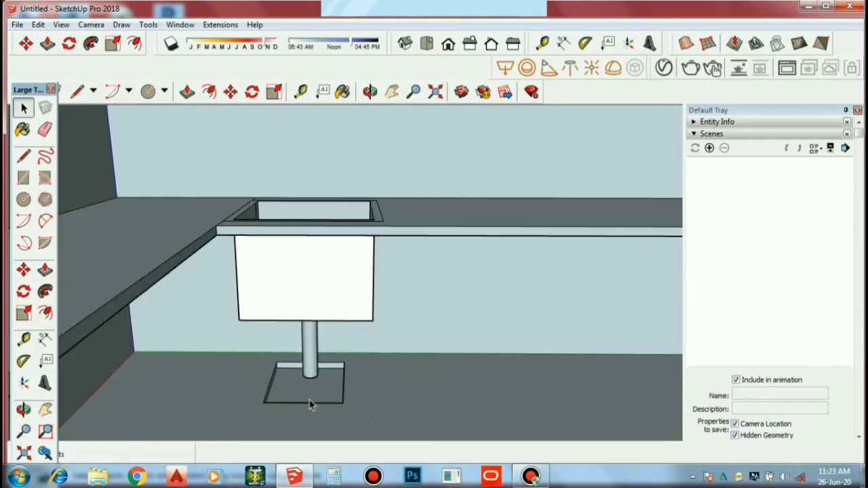
pyautogui.scroll(1, 368, 333)
pyautogui.scroll(-3, 369, 333)
pyautogui.scroll(-2, 367, 340)
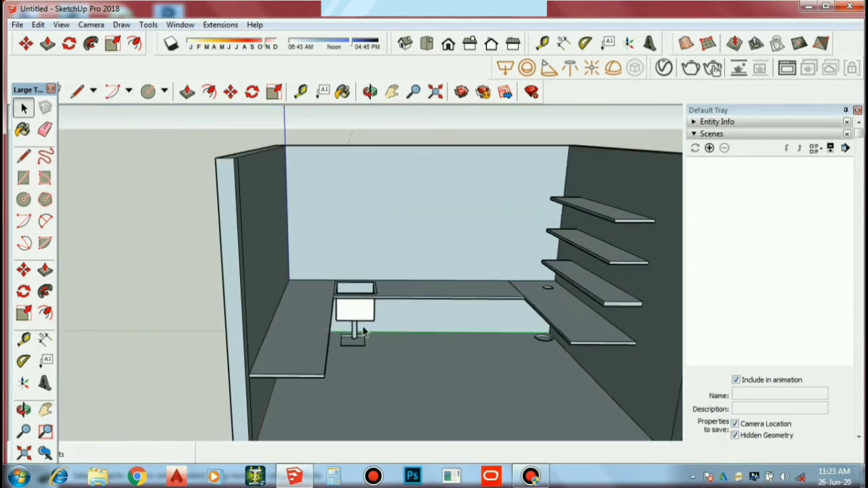
pyautogui.moveTo(365, 332)
pyautogui.mouseDown(button='middle')
pyautogui.moveTo(442, 333)
pyautogui.moveTo(419, 306)
pyautogui.mouseUp(button='middle')
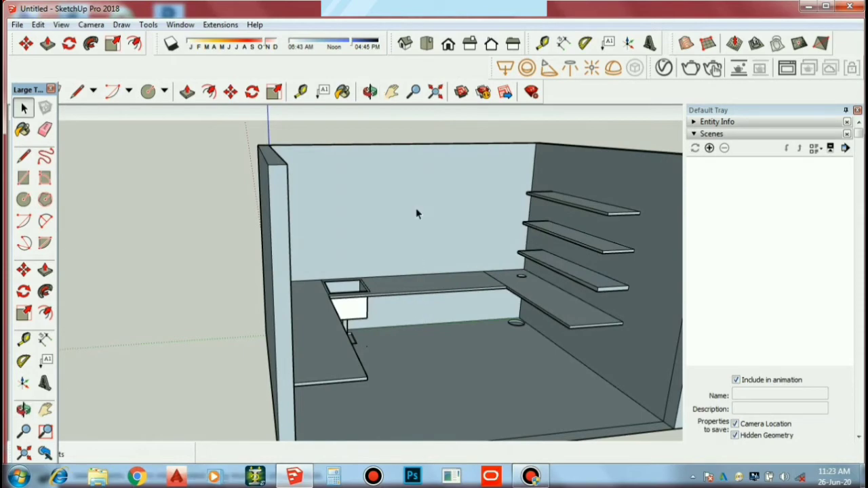
pyautogui.moveTo(417, 215)
pyautogui.mouseDown(button='middle')
pyautogui.moveTo(410, 203)
pyautogui.moveTo(359, 203)
pyautogui.moveTo(463, 209)
pyautogui.moveTo(447, 194)
pyautogui.mouseUp(button='middle')
pyautogui.scroll(-2, 460, 254)
pyautogui.scroll(-2, 460, 255)
pyautogui.scroll(3, 561, 230)
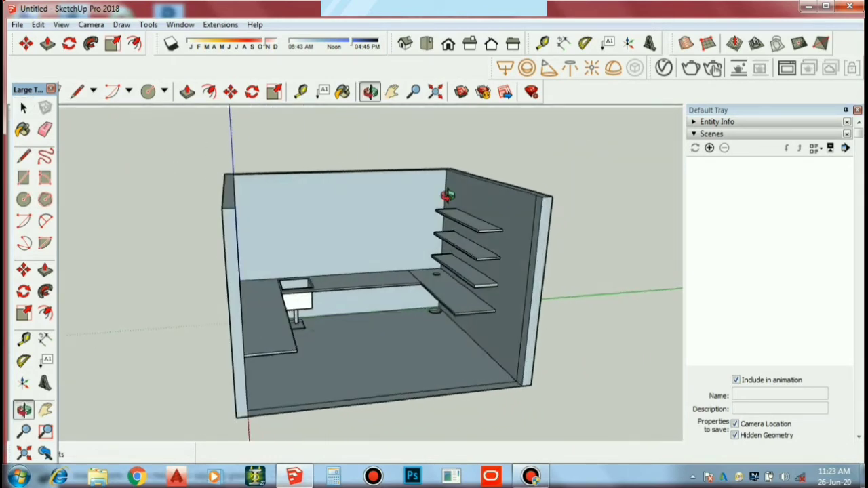
pyautogui.scroll(2, 307, 177)
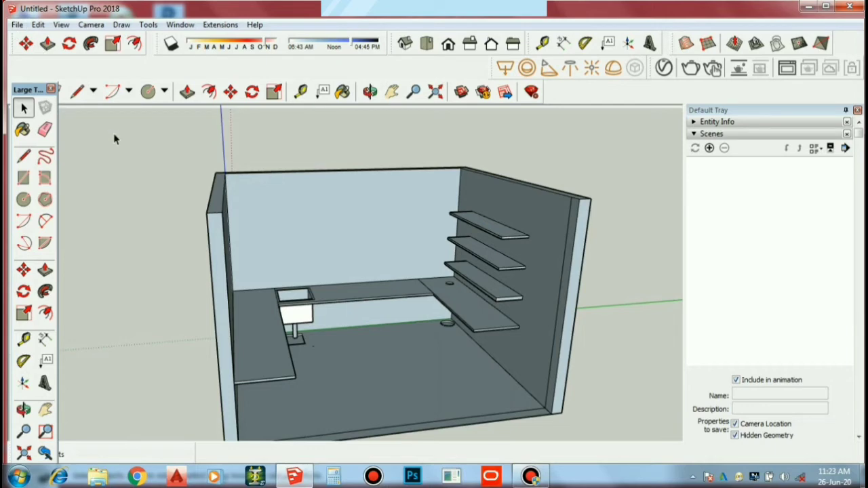
# Step: Save the model as 'kitchen 11' in NTS (G:) > dont delete > sketchup and fix its minor errors
pyautogui.hotkey('ctrl', 's')
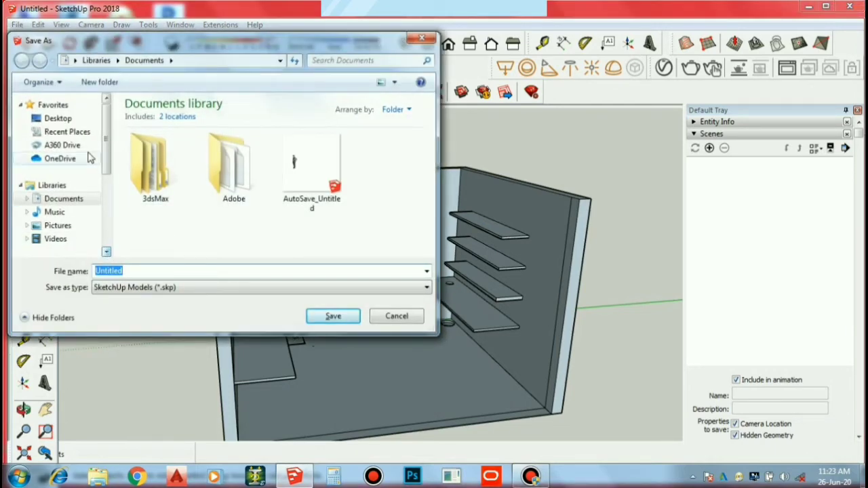
pyautogui.click(74, 119)
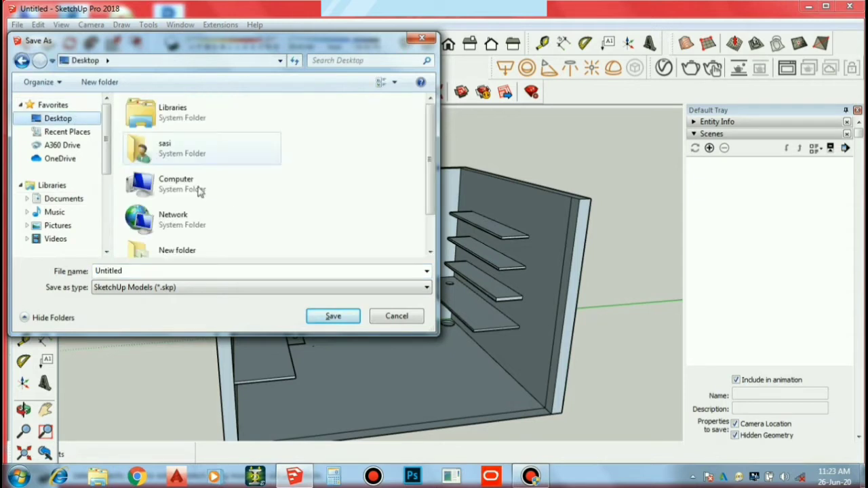
pyautogui.click(107, 251)
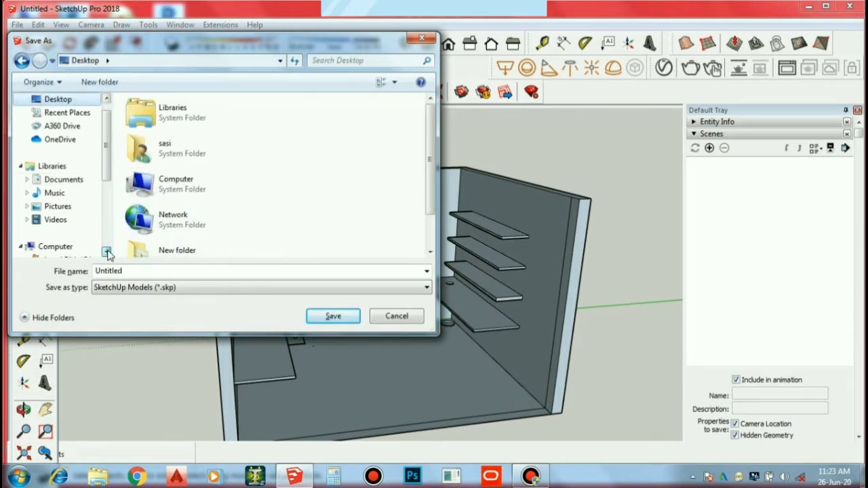
pyautogui.click(60, 166)
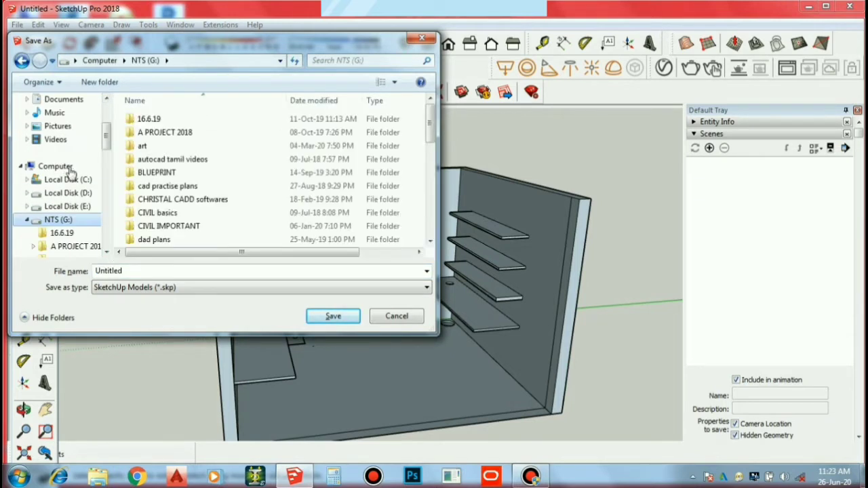
pyautogui.click(255, 186)
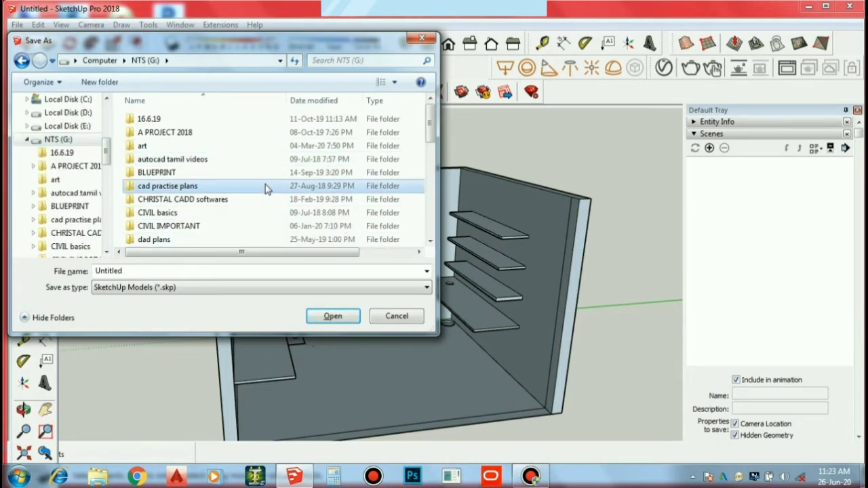
pyautogui.scroll(-2, 255, 190)
pyautogui.scroll(-1, 181, 149)
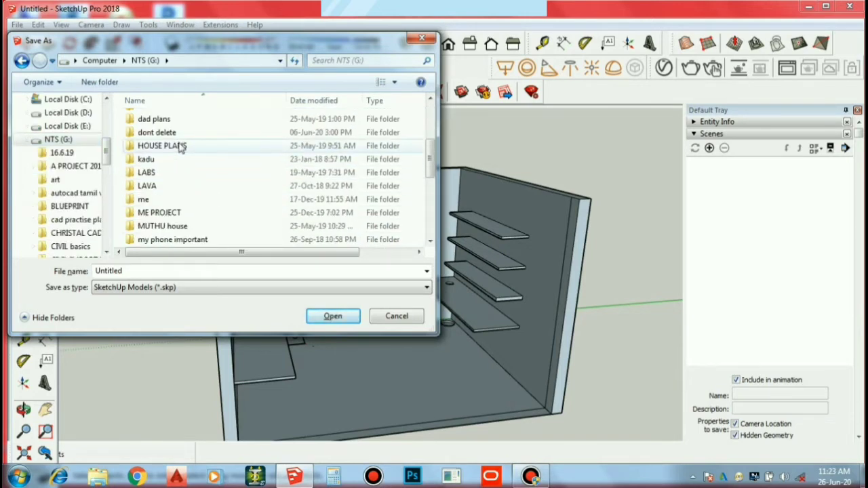
pyautogui.doubleClick(166, 133)
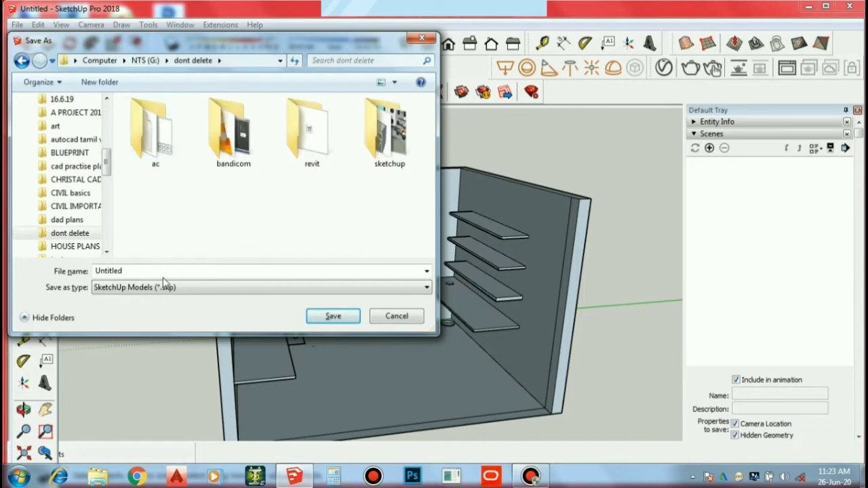
pyautogui.doubleClick(388, 130)
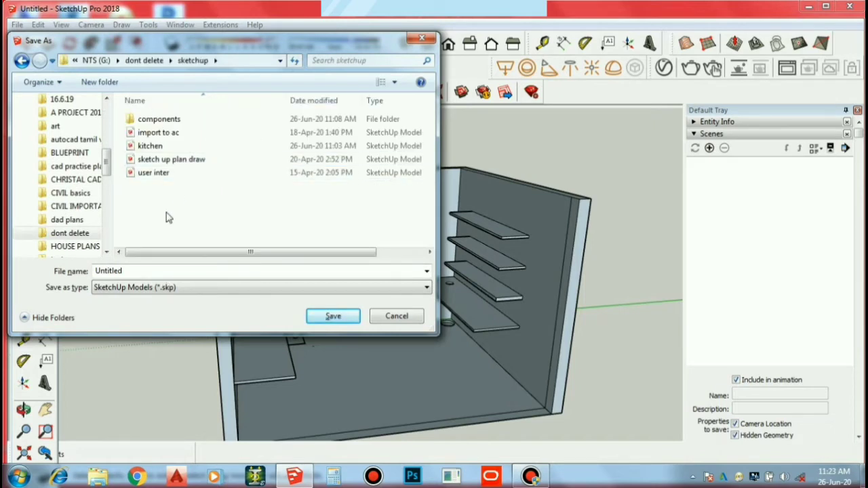
pyautogui.doubleClick(142, 271)
pyautogui.write('kitchen 11')
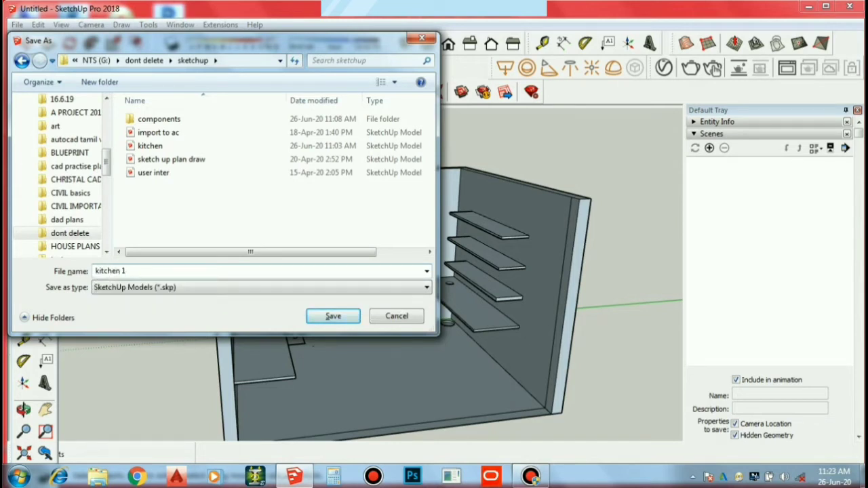
pyautogui.click(347, 317)
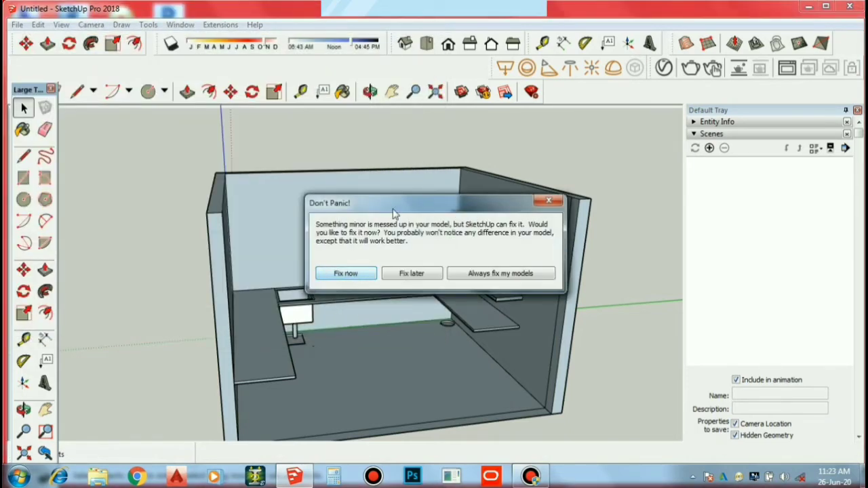
pyautogui.click(350, 278)
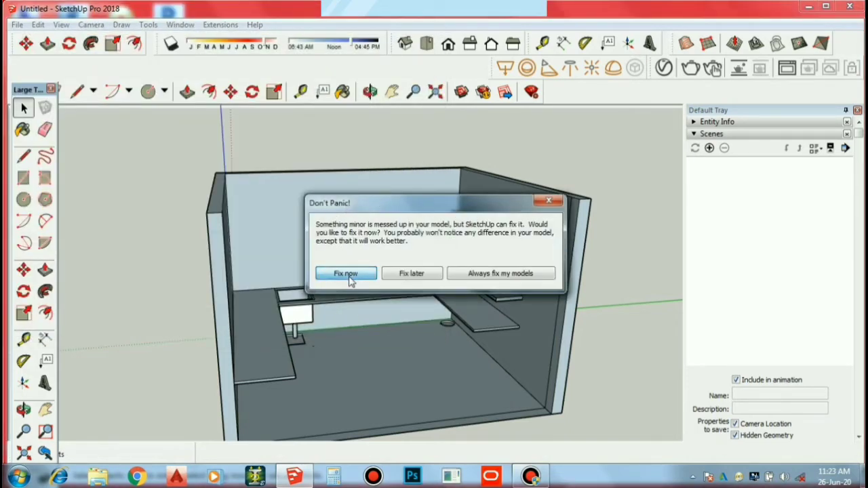
# Step: Draw lines on the back wall 4' down from the top edge, 3' across and back up
pyautogui.click(382, 271)
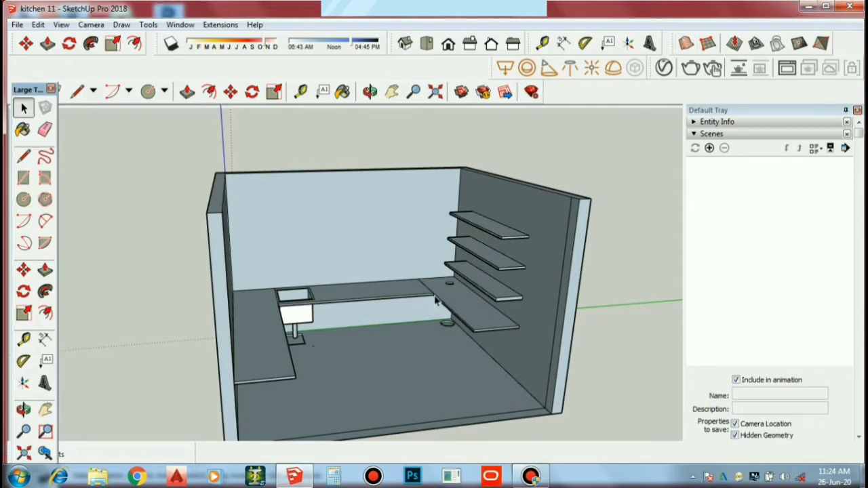
pyautogui.moveTo(464, 183)
pyautogui.mouseDown(button='middle')
pyautogui.moveTo(419, 233)
pyautogui.moveTo(386, 225)
pyautogui.moveTo(416, 207)
pyautogui.mouseUp(button='middle')
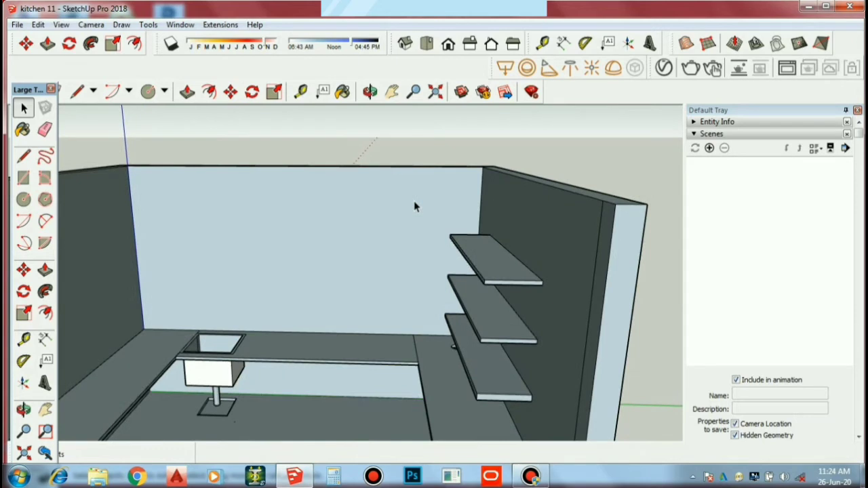
pyautogui.press('l')
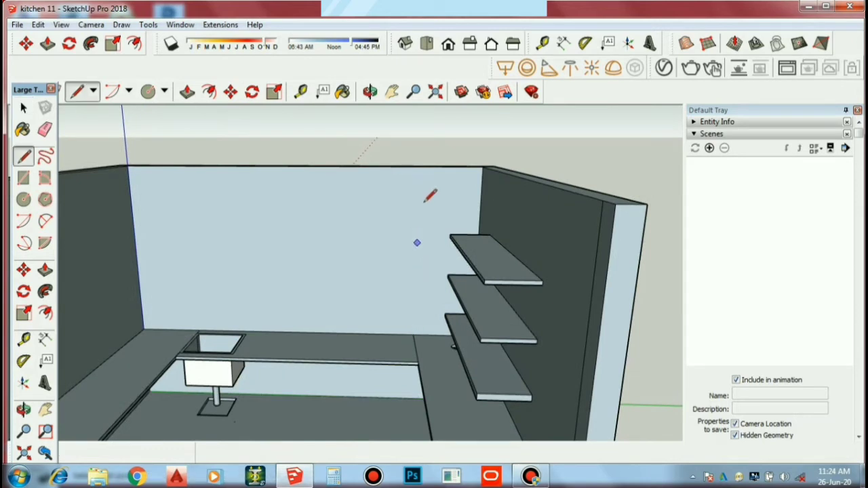
pyautogui.click(416, 166)
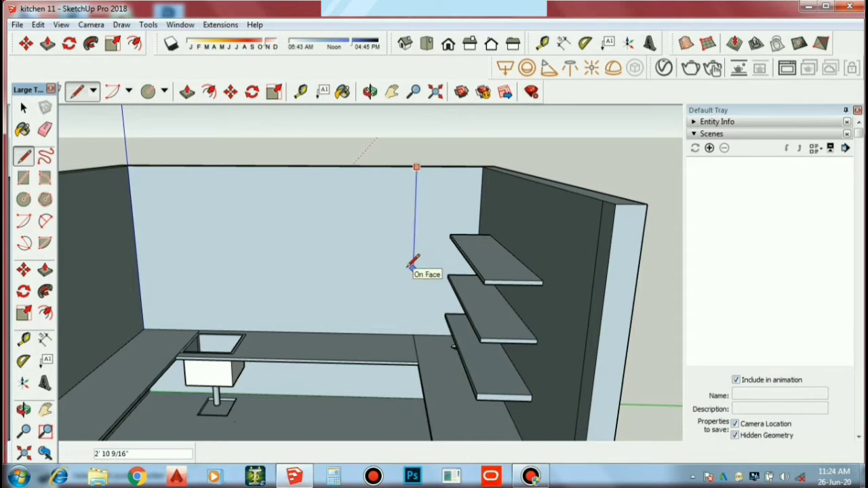
pyautogui.write('4')
pyautogui.press('Return')
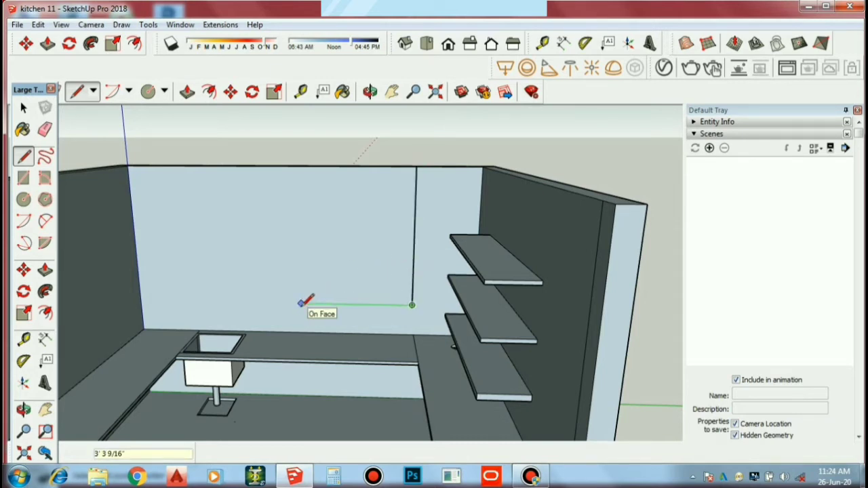
pyautogui.write('3')
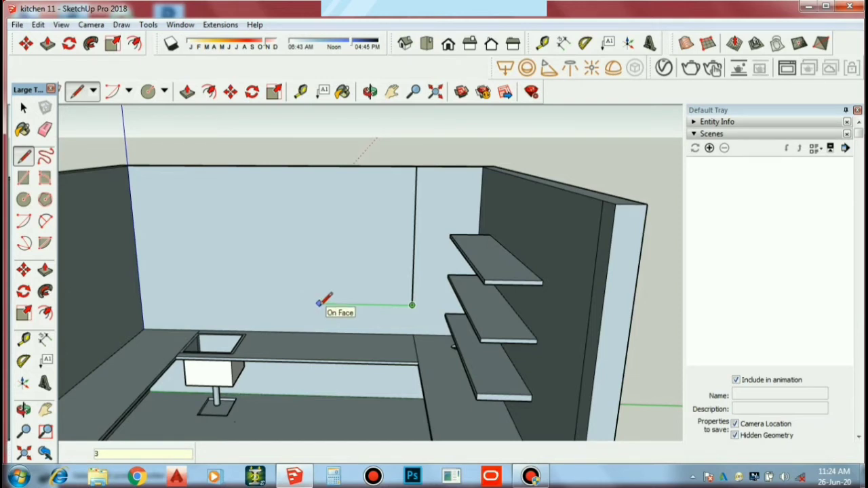
pyautogui.press('Return')
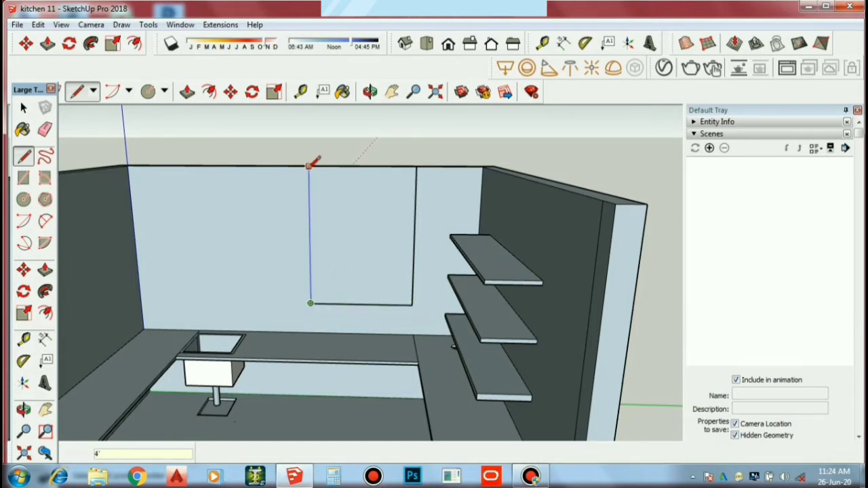
pyautogui.click(310, 166)
pyautogui.press('space')
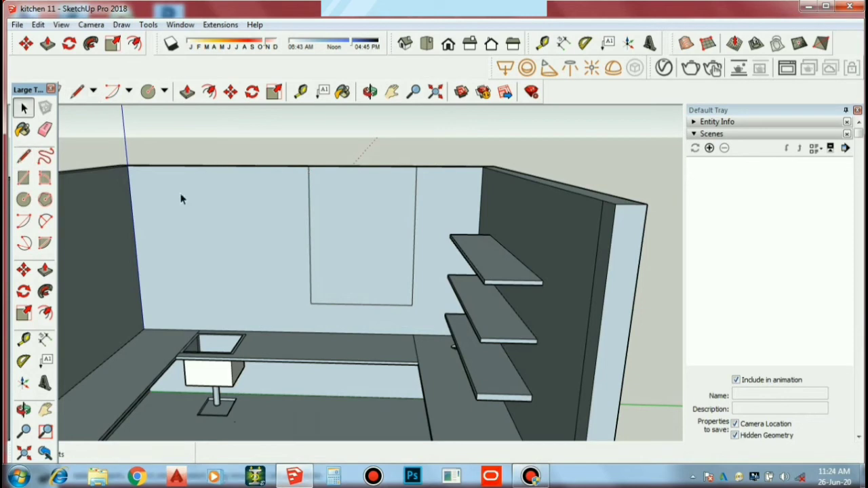
# Step: Offset the window rectangle inward by 1" to form a frame
pyautogui.click(45, 312)
pyautogui.click(309, 270)
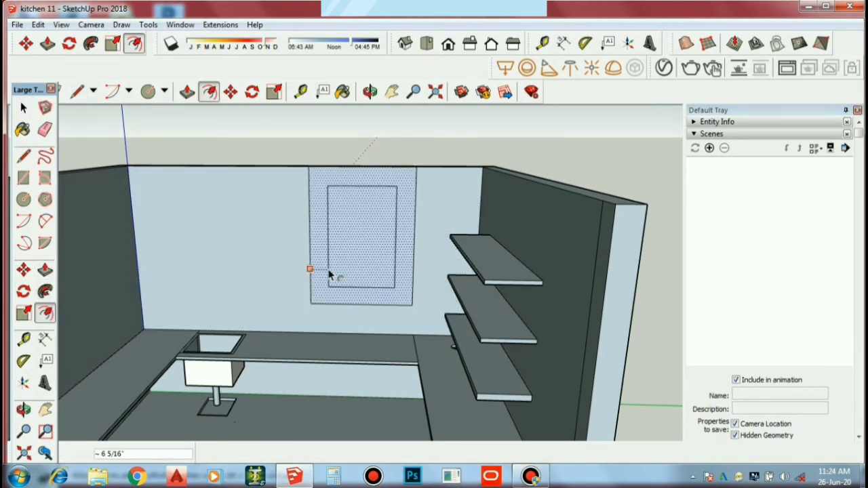
pyautogui.write('1')
pyautogui.press('Return')
pyautogui.press('space')
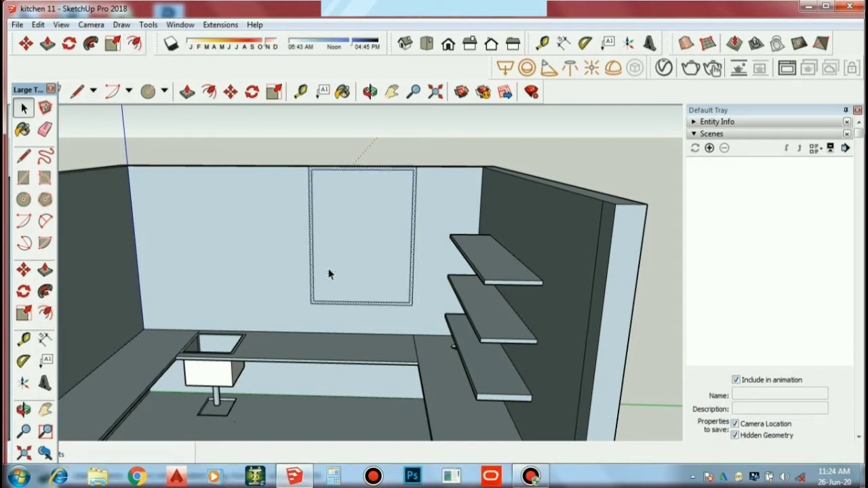
# Step: Draw two vertical divider lines down the window's middle, creating two panes
pyautogui.press('l')
pyautogui.click(361, 168)
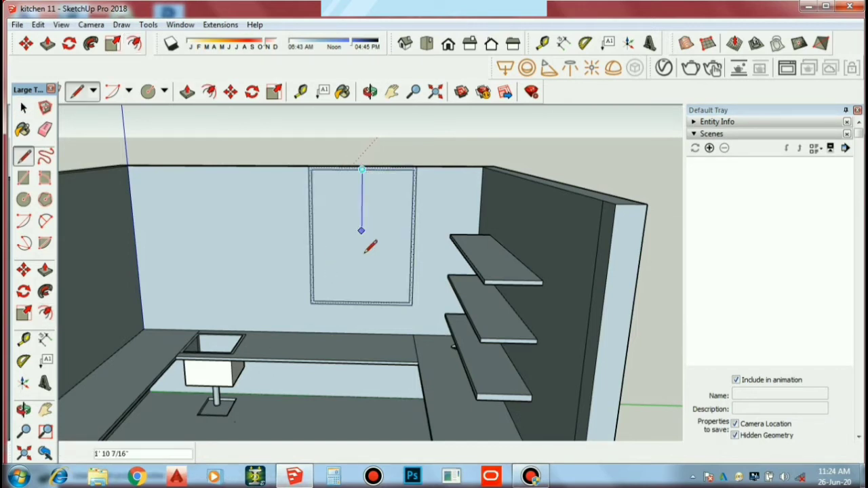
pyautogui.click(362, 303)
pyautogui.press('space')
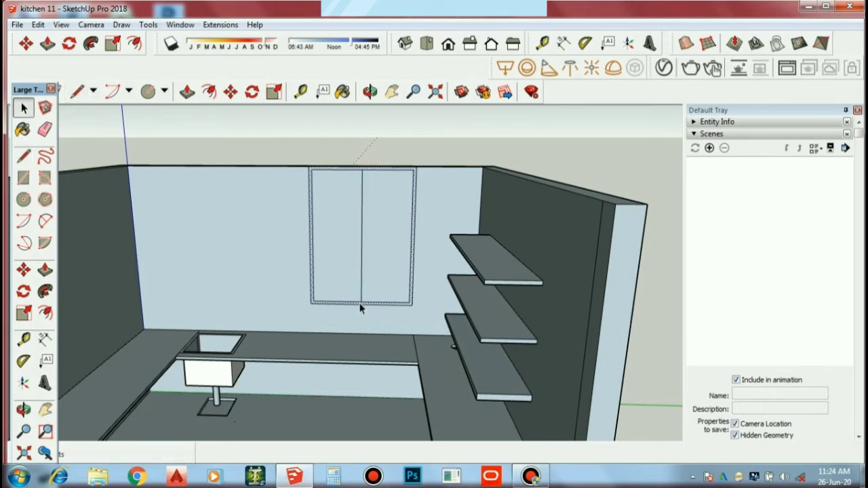
pyautogui.press('l')
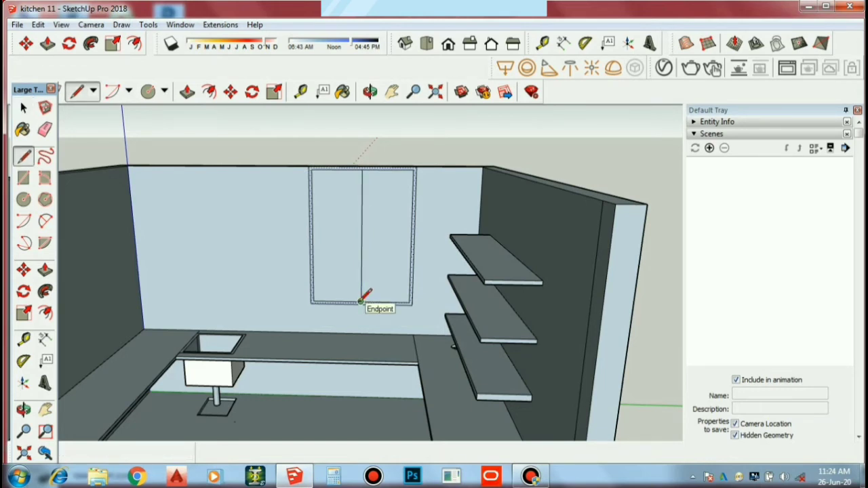
pyautogui.click(361, 301)
pyautogui.scroll(2, 377, 300)
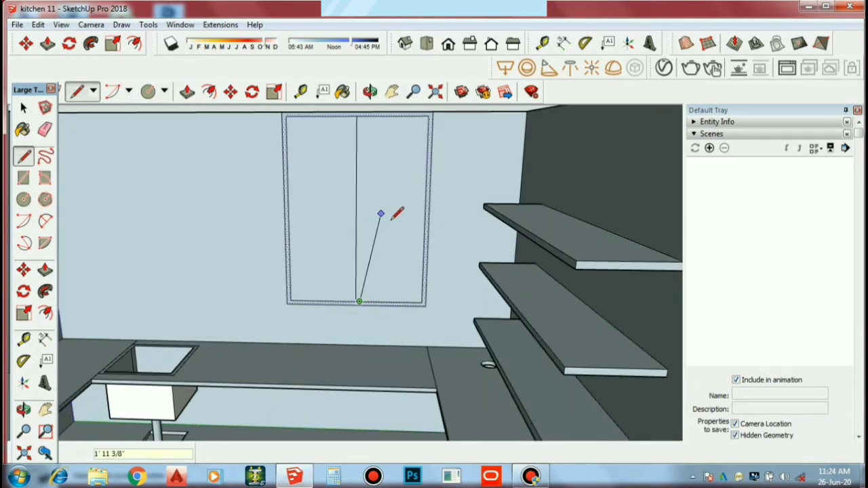
pyautogui.scroll(-1, 388, 180)
pyautogui.scroll(-2, 381, 132)
pyautogui.scroll(3, 380, 129)
pyautogui.click(366, 138)
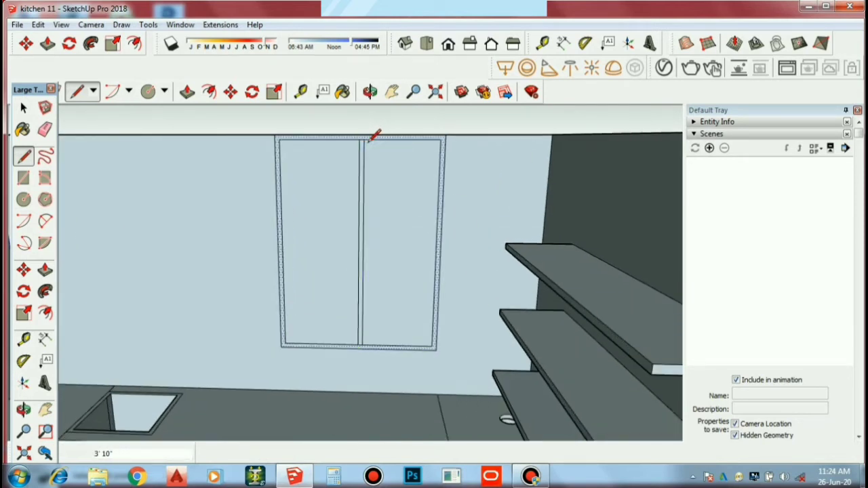
pyautogui.press('space')
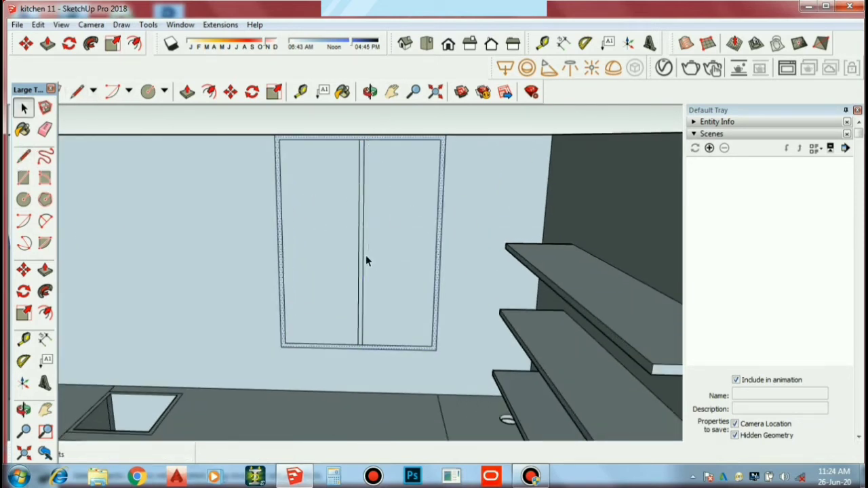
pyautogui.scroll(-5, 366, 255)
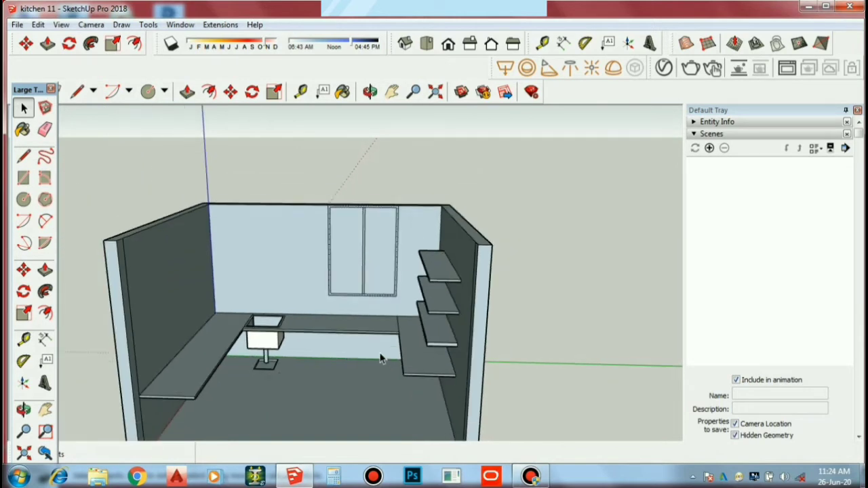
pyautogui.scroll(1, 380, 360)
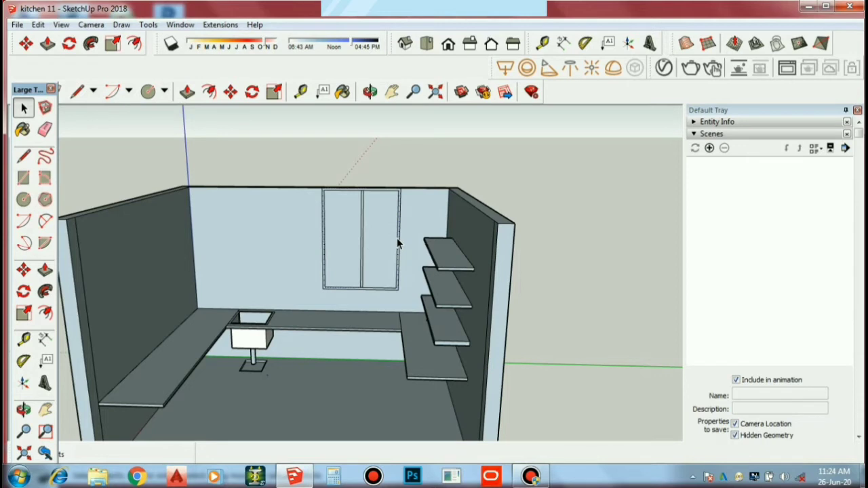
pyautogui.moveTo(337, 320)
pyautogui.mouseDown(button='middle')
pyautogui.moveTo(368, 316)
pyautogui.moveTo(323, 319)
pyautogui.mouseUp(button='middle')
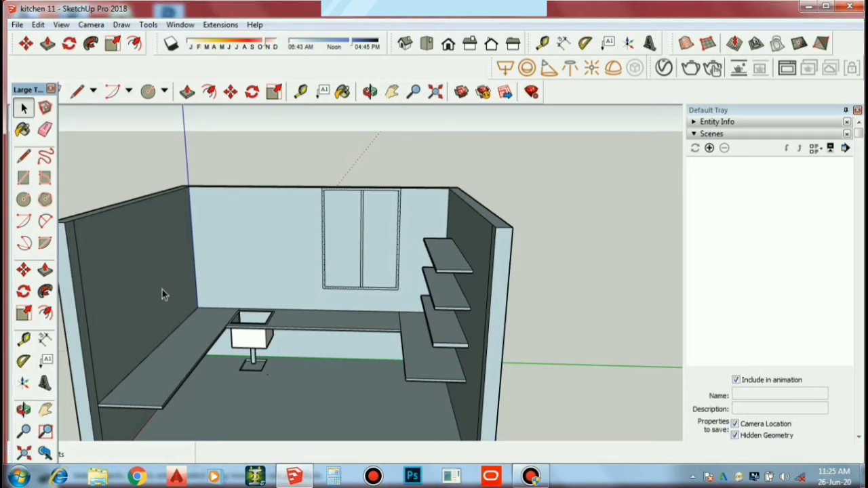
pyautogui.scroll(2, 160, 281)
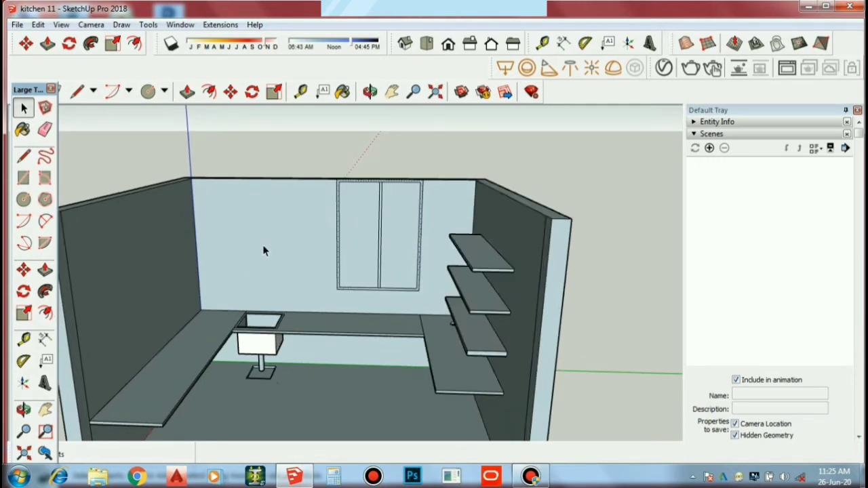
pyautogui.scroll(-3, 302, 272)
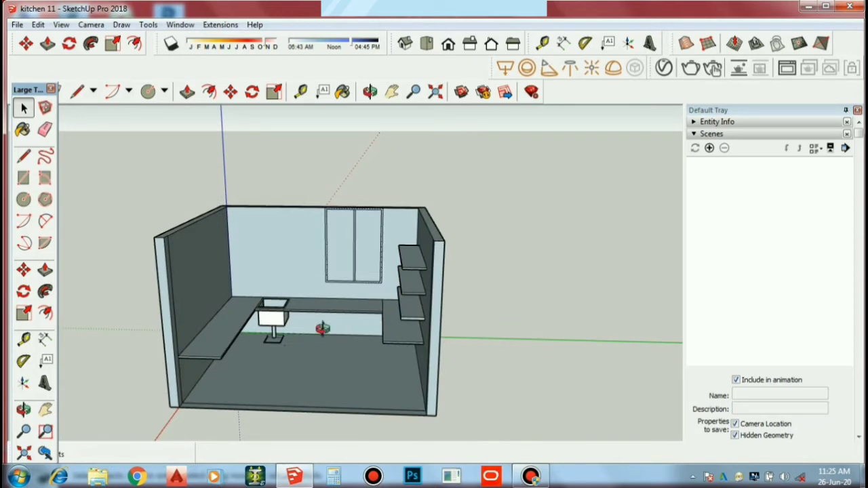
pyautogui.moveTo(324, 330); pyautogui.dragTo(412, 333, button='middle')
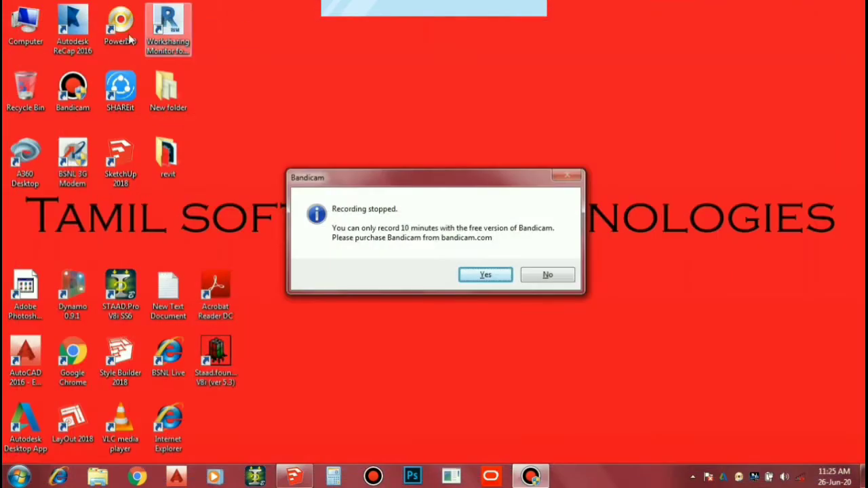
# Step: Dismiss the notice and browse Computer to NTS (G:) > dont delete > sketchup > components
pyautogui.click(548, 275)
pyautogui.doubleClick(20, 27)
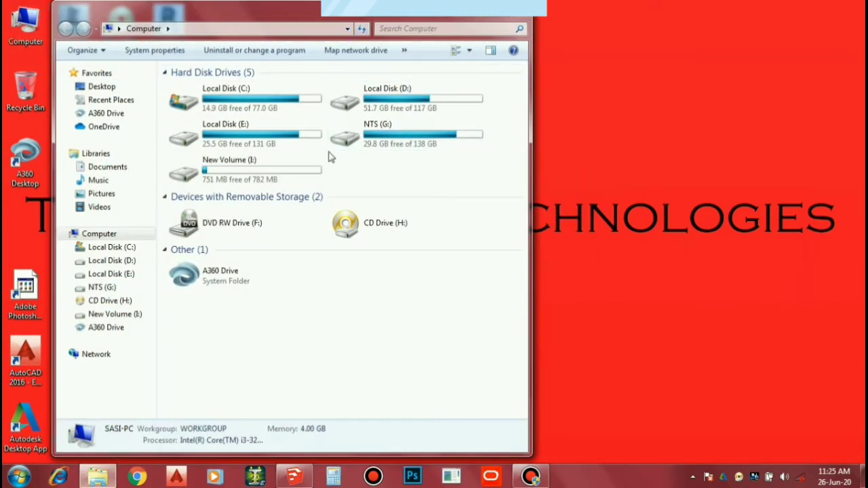
pyautogui.doubleClick(384, 140)
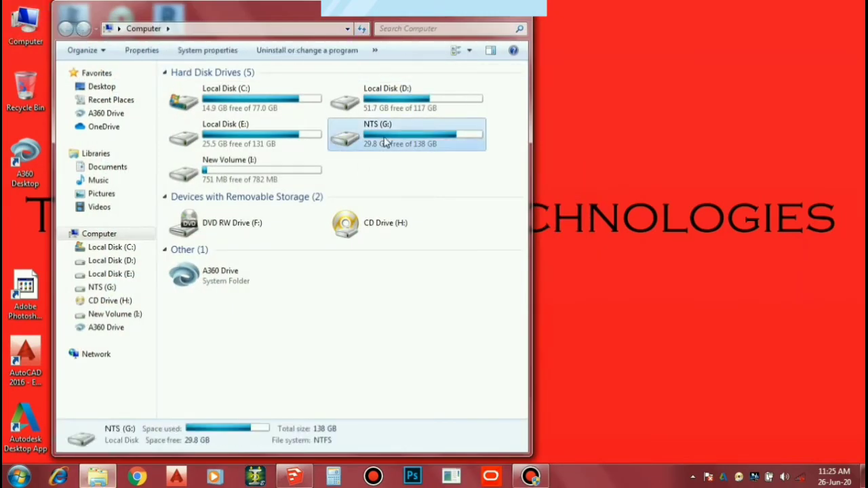
pyautogui.click(493, 8)
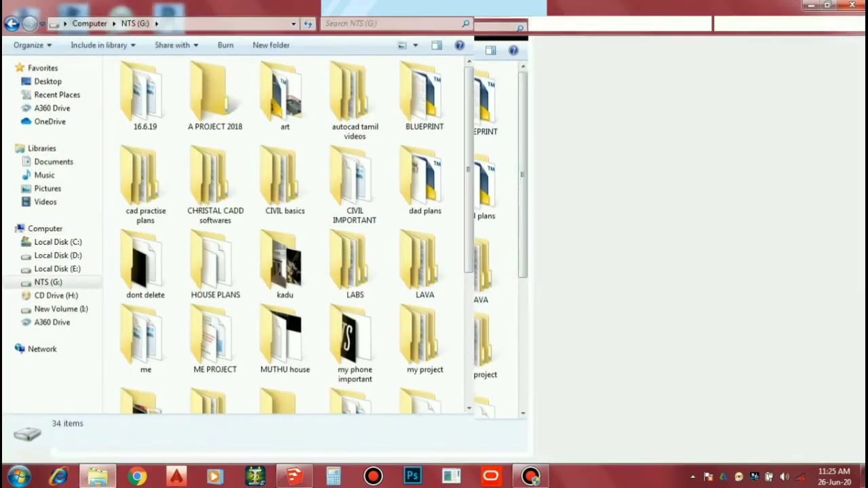
pyautogui.doubleClick(808, 116)
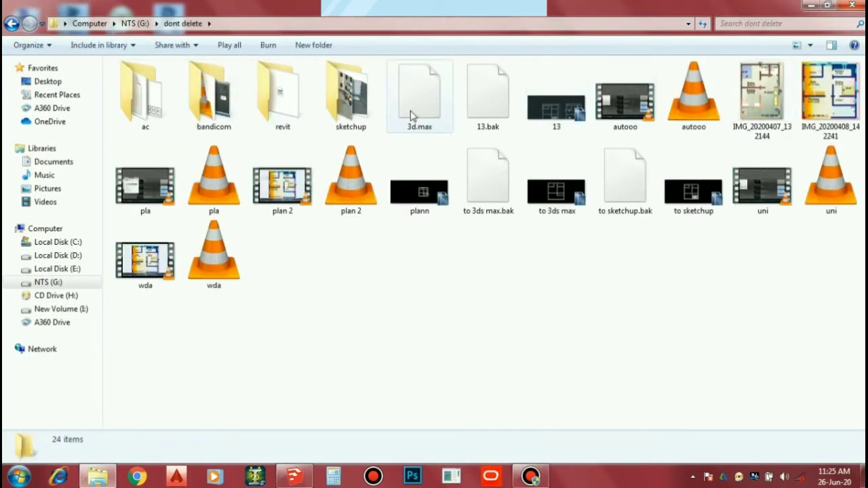
pyautogui.doubleClick(339, 108)
pyautogui.doubleClick(192, 84)
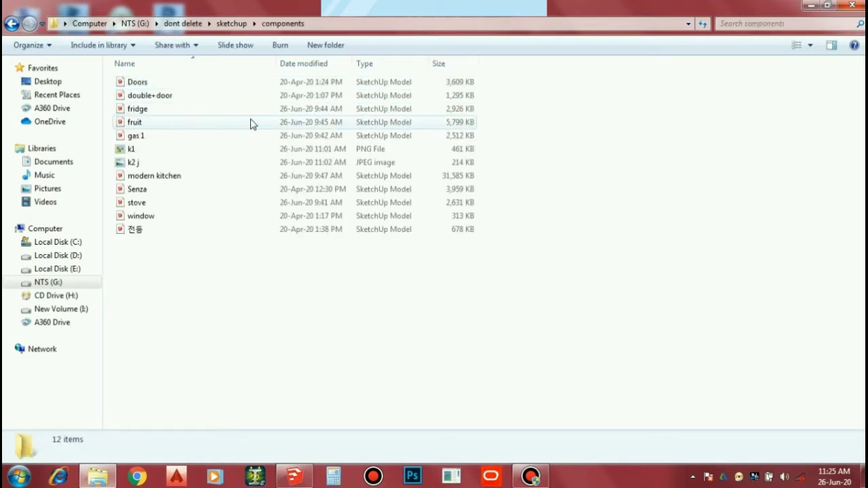
# Step: Open the fruit.skp model from the components folder
pyautogui.click(292, 126)
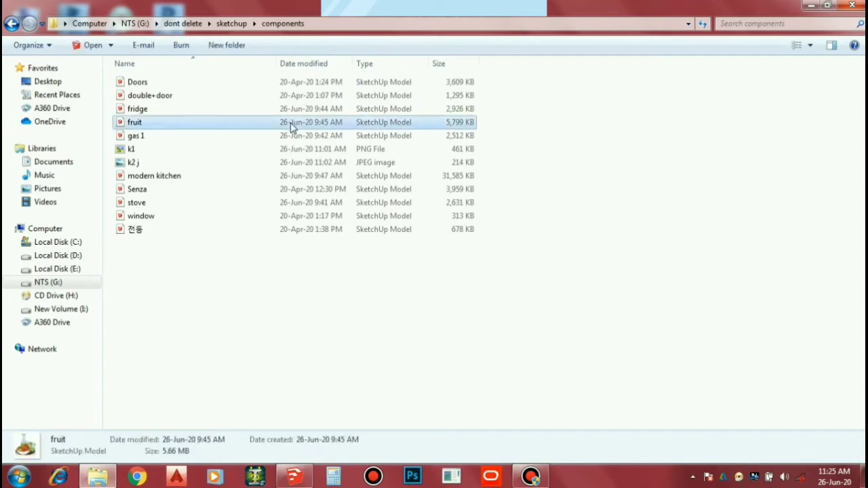
pyautogui.rightClick(292, 125)
pyautogui.click(313, 129)
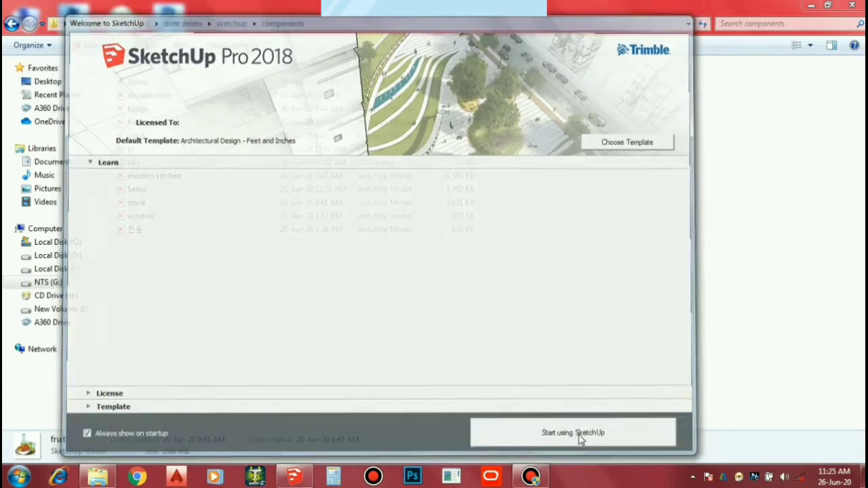
# Step: Start SketchUp past the welcome screen, zoom out, and select the fruit tray group with carafe, glasses and bowl
pyautogui.click(581, 434)
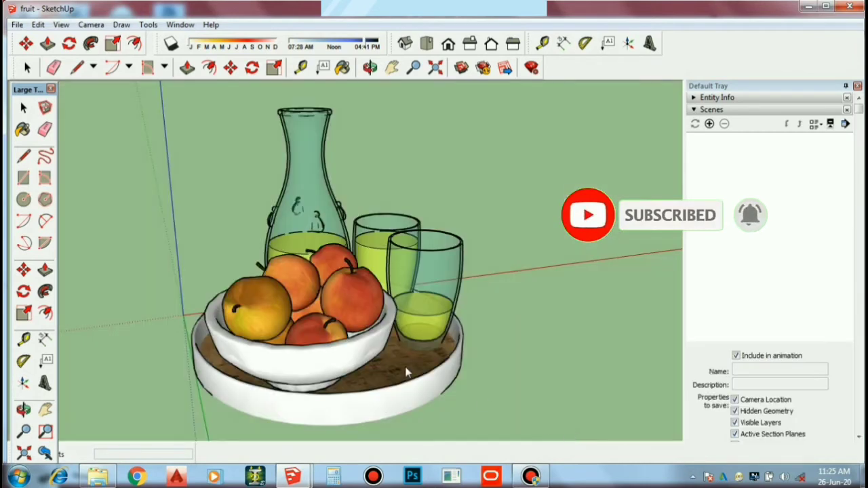
pyautogui.scroll(-3, 442, 199)
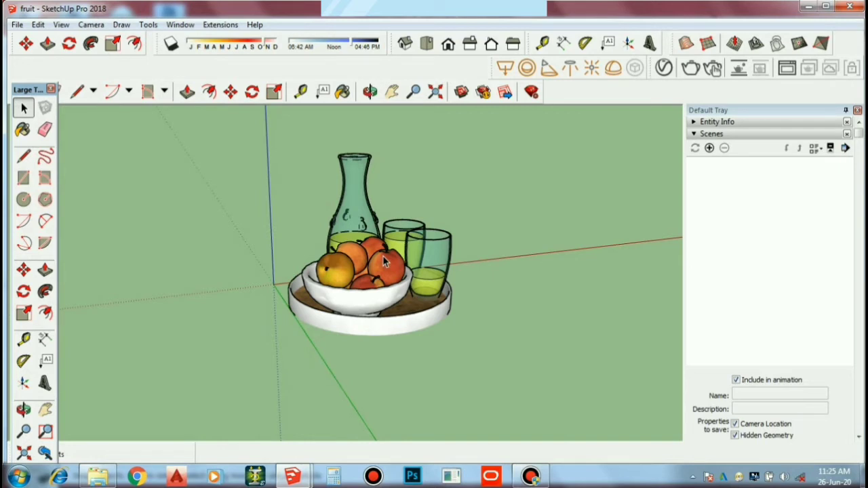
pyautogui.click(397, 293)
pyautogui.rightClick(396, 294)
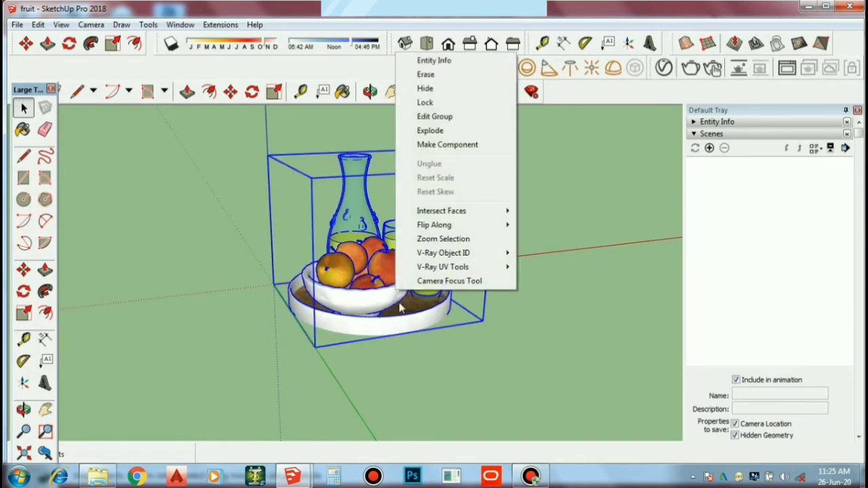
pyautogui.click(401, 309)
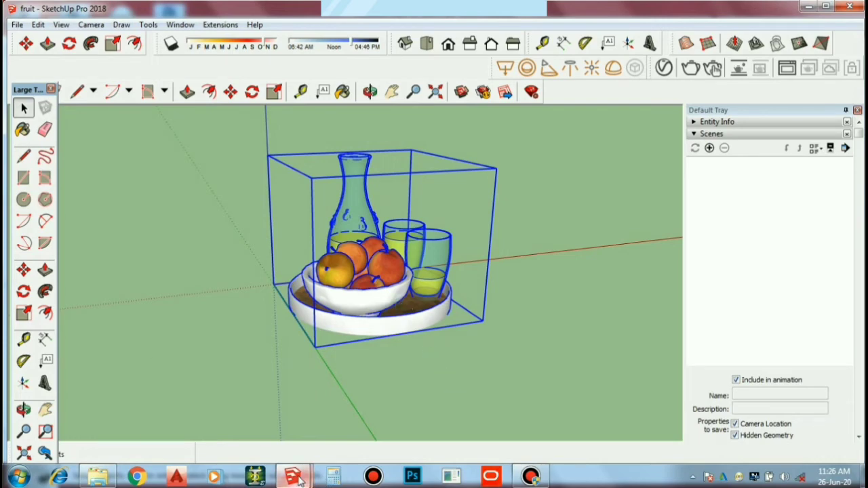
# Step: Switch to kitchen 11, try pasting the fruit objects, then cancel the placement
pyautogui.moveTo(292, 477)
pyautogui.click(249, 415)
pyautogui.scroll(5, 428, 329)
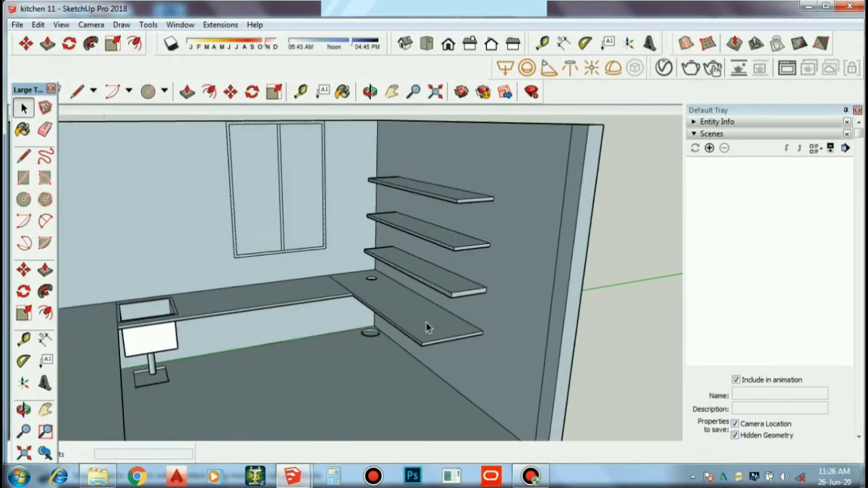
pyautogui.scroll(2, 425, 329)
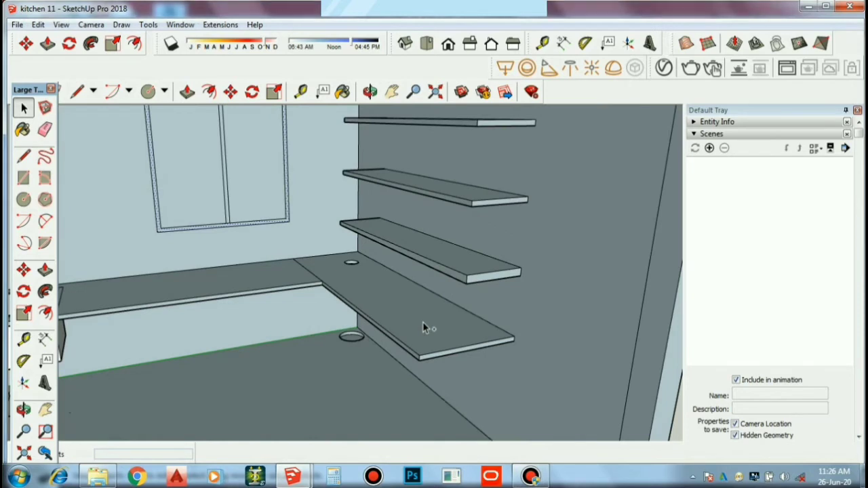
pyautogui.hotkey('ctrl', 'v')
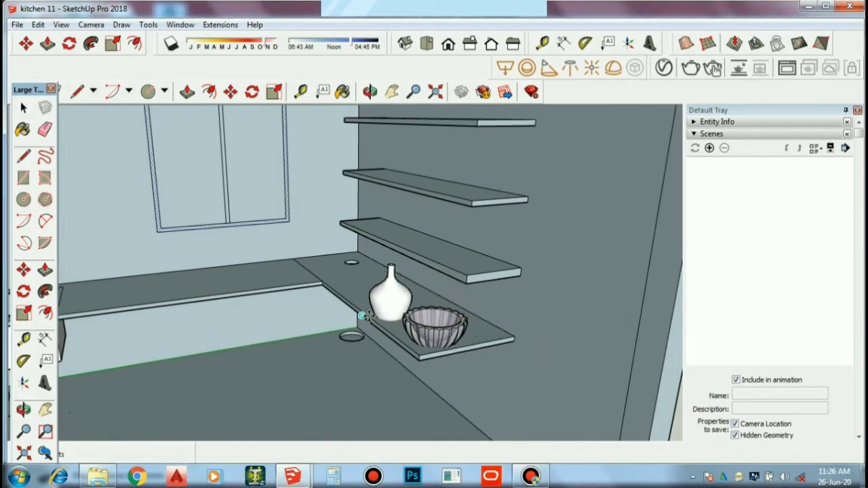
pyautogui.press('Escape')
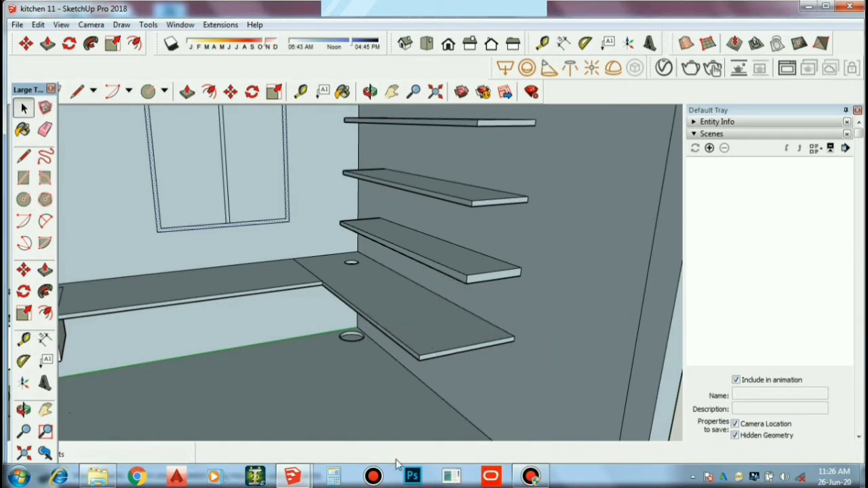
# Step: Reselect the whole fruit tray group in the fruit model, then return to kitchen 11
pyautogui.click(407, 409)
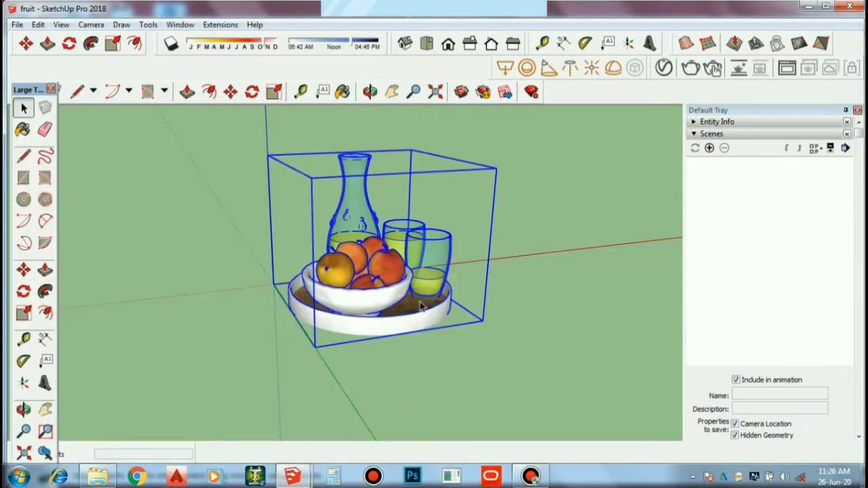
pyautogui.click(479, 351)
pyautogui.click(407, 287)
pyautogui.click(292, 476)
pyautogui.click(248, 407)
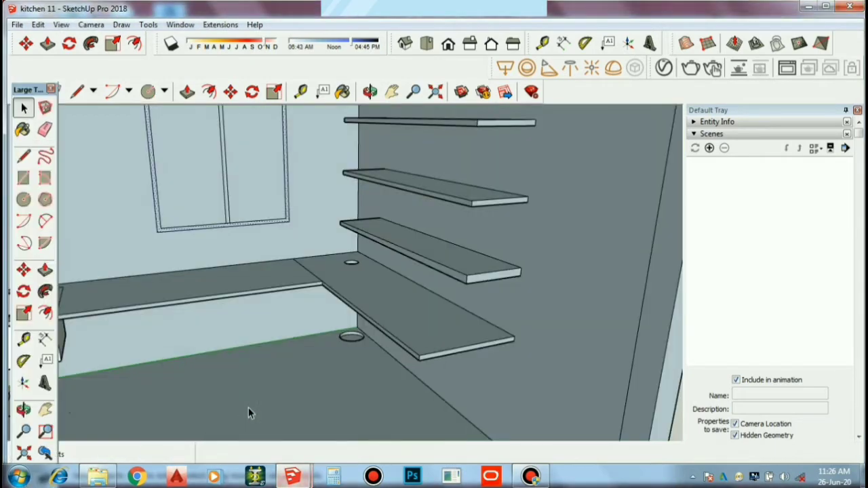
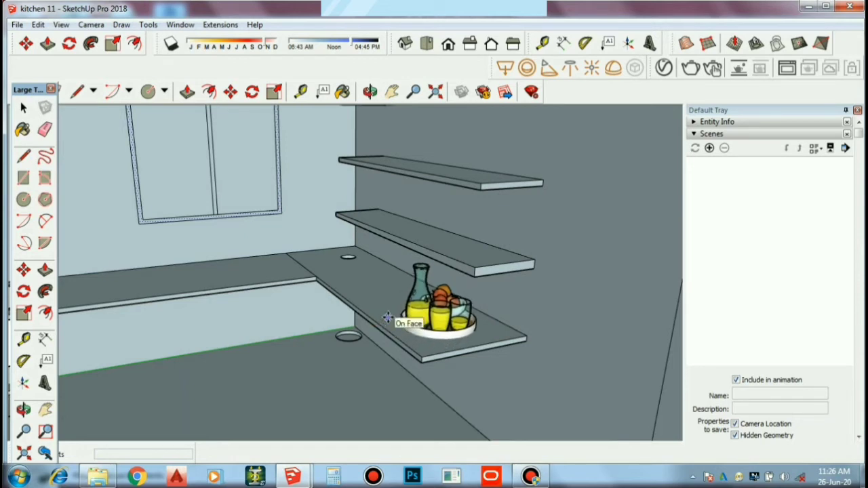
# Step: Set the fruit bowl down on the corner counter under the shelves and deselect it
pyautogui.click(387, 317)
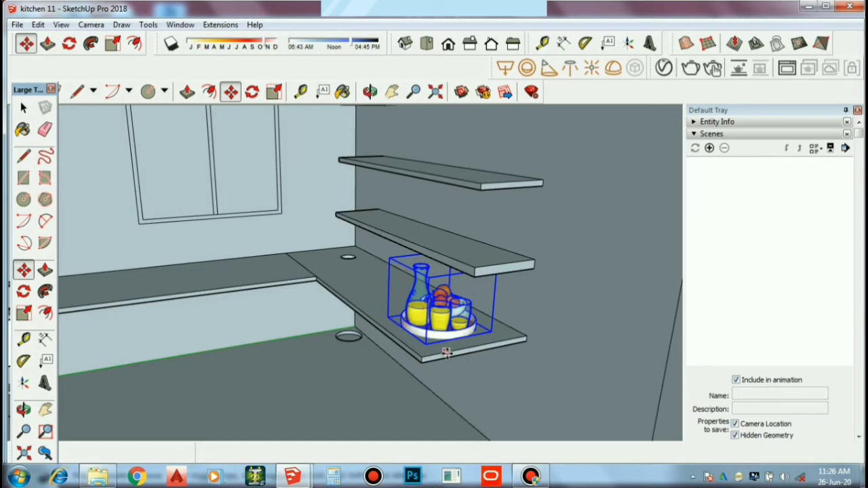
pyautogui.press('space')
pyautogui.click(478, 373)
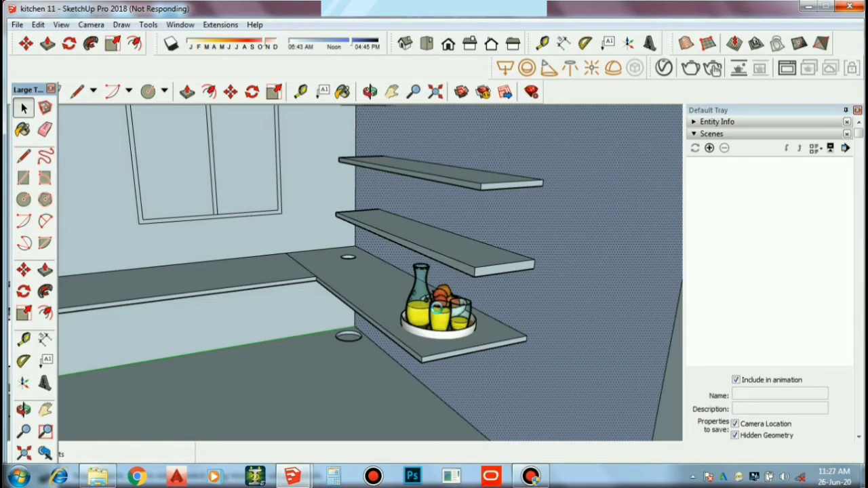
# Step: Orbit out to a frontal view of the whole kitchen and bring up the open SketchUp windows
pyautogui.scroll(-3, 438, 308)
pyautogui.scroll(-3, 437, 309)
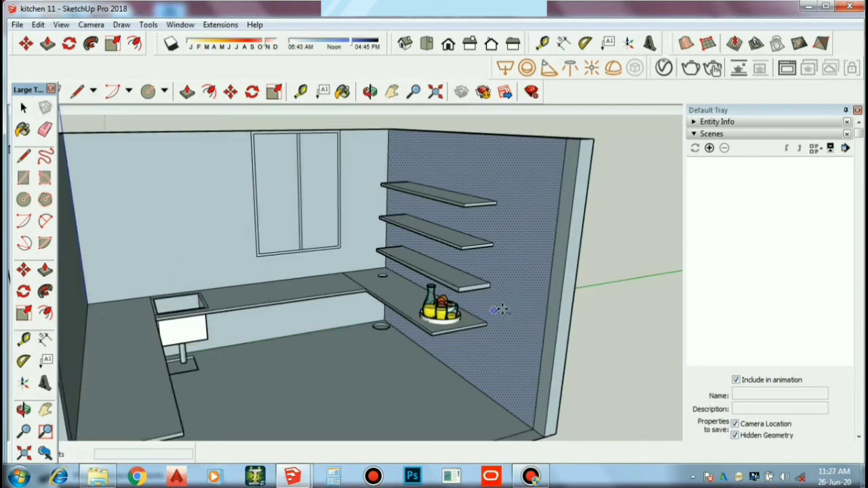
pyautogui.moveTo(500, 306)
pyautogui.mouseDown(button='middle')
pyautogui.moveTo(429, 350)
pyautogui.moveTo(407, 339)
pyautogui.mouseUp(button='middle')
pyautogui.moveTo(428, 332)
pyautogui.mouseDown()
pyautogui.moveTo(184, 363)
pyautogui.moveTo(173, 356)
pyautogui.moveTo(185, 333)
pyautogui.mouseUp()
pyautogui.scroll(2, 183, 363)
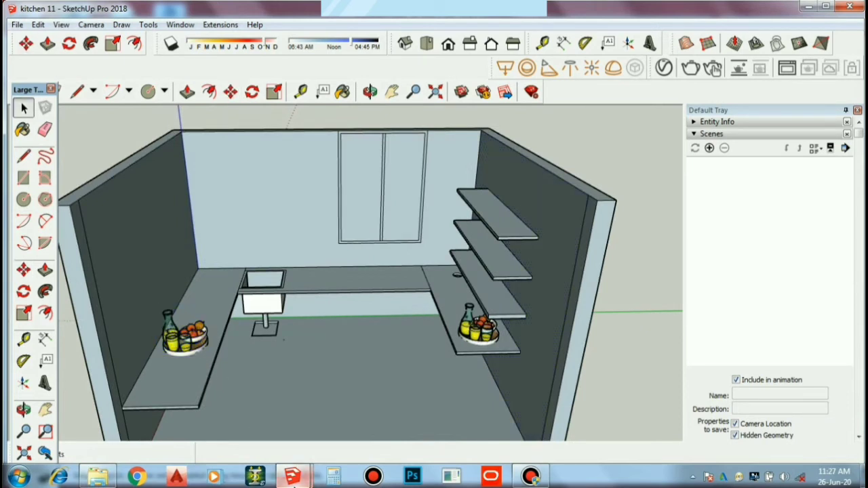
pyautogui.click(293, 476)
# Step: From the fruit window, browse the Open dialog to NTS (G:) > dont delete > sketchup > components
pyautogui.click(324, 407)
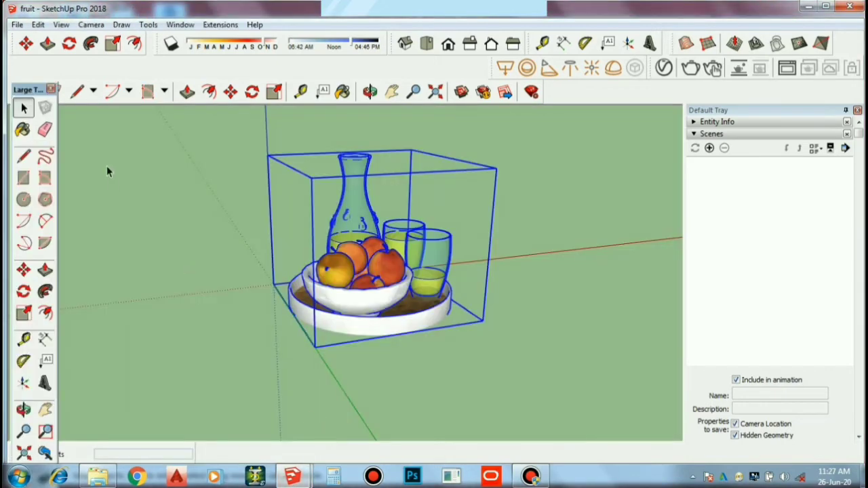
pyautogui.click(17, 25)
pyautogui.click(42, 55)
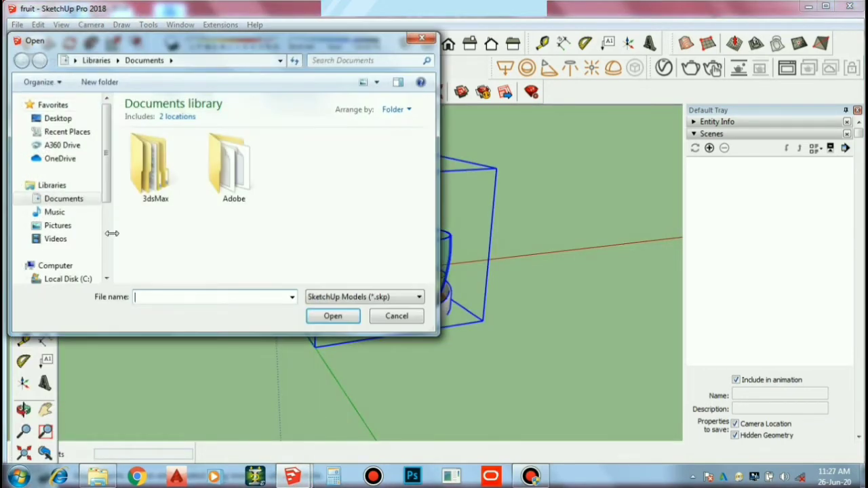
pyautogui.click(107, 278)
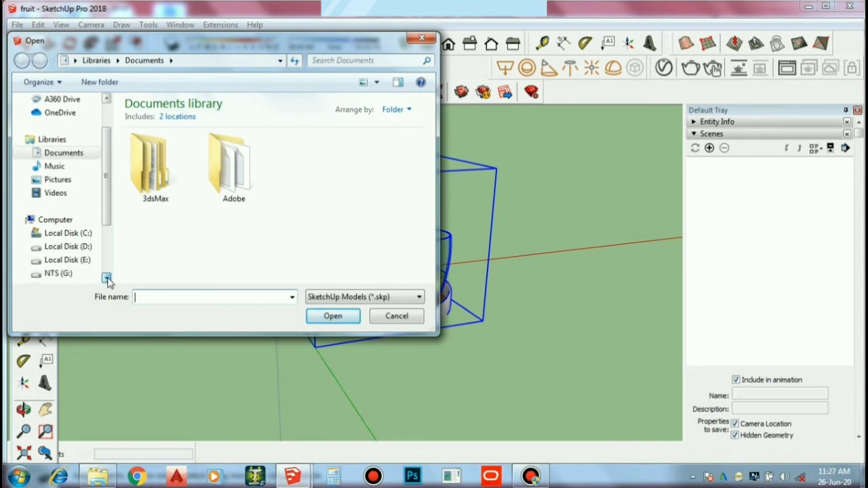
pyautogui.click(64, 220)
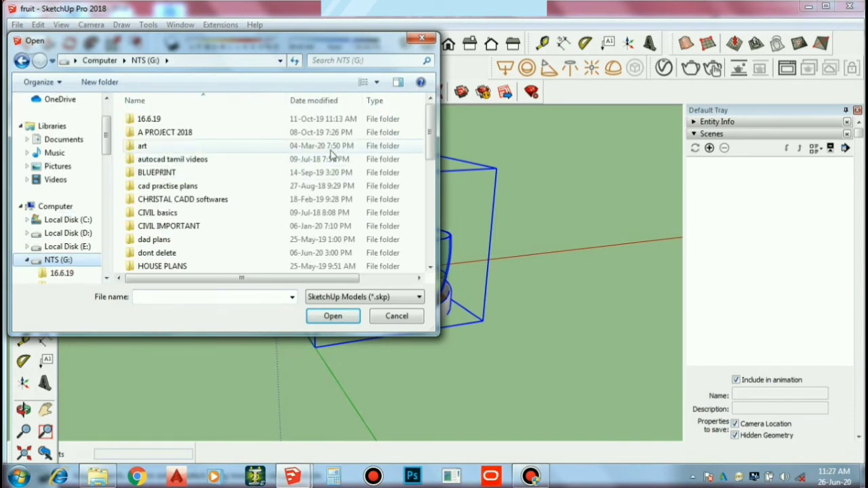
pyautogui.doubleClick(206, 254)
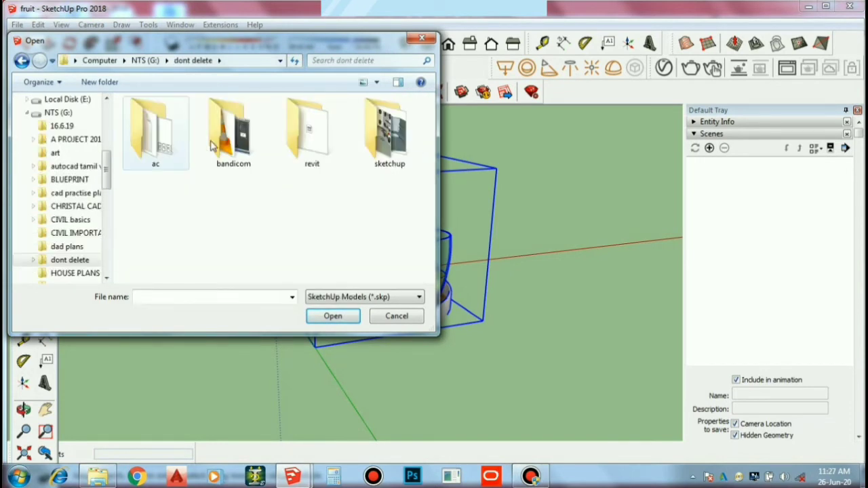
pyautogui.doubleClick(384, 143)
pyautogui.doubleClick(160, 120)
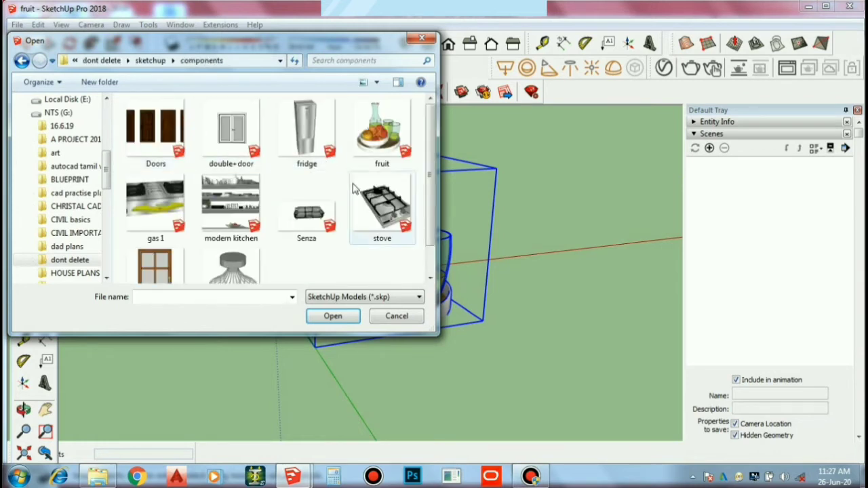
# Step: Open stove.skp and select the whole stove
pyautogui.click(313, 136)
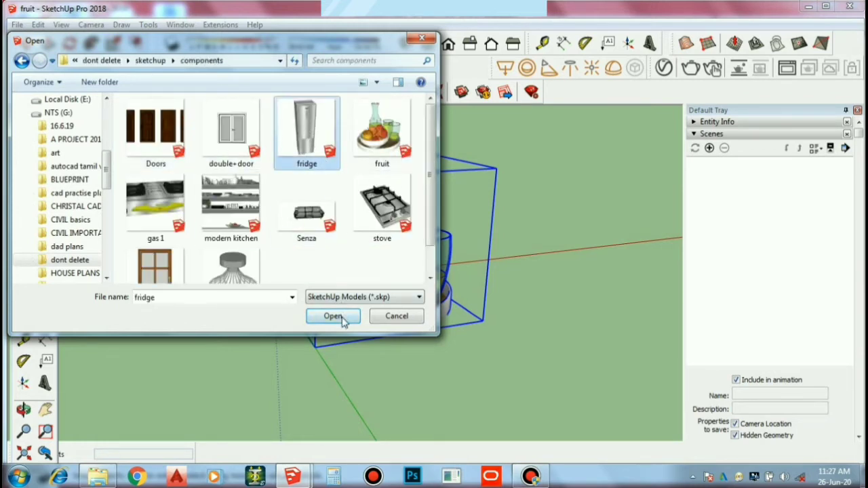
pyautogui.click(382, 215)
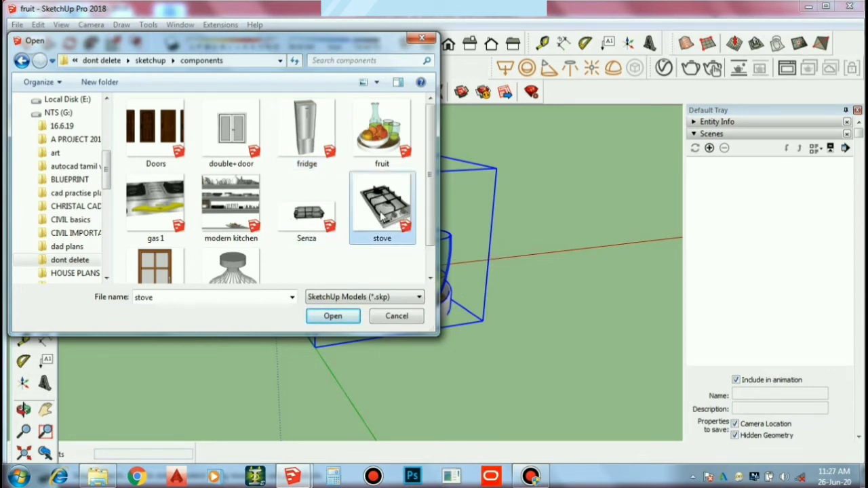
pyautogui.click(333, 317)
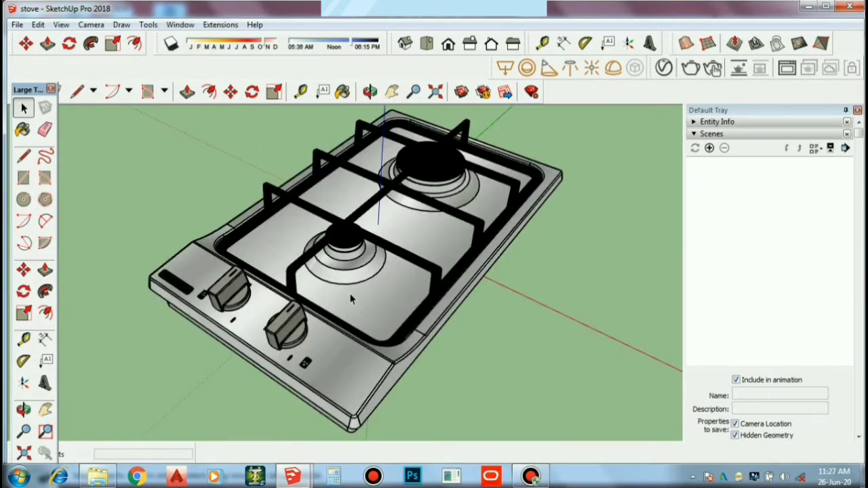
pyautogui.click(351, 300)
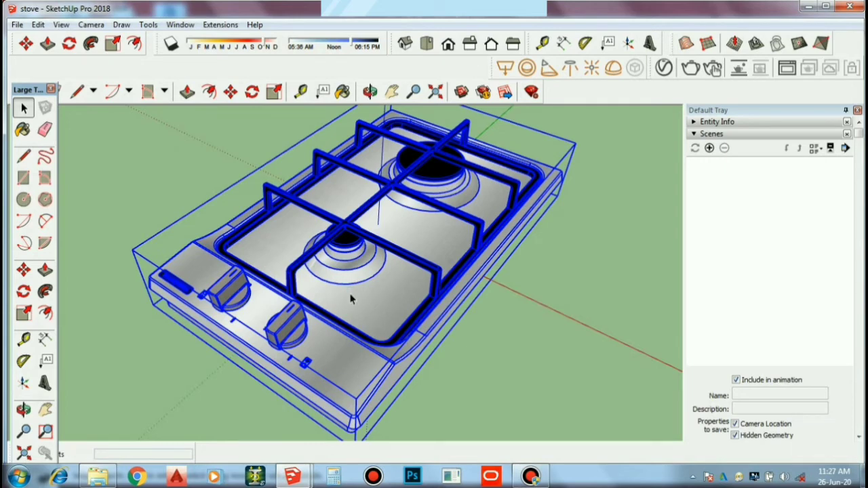
pyautogui.moveTo(293, 477)
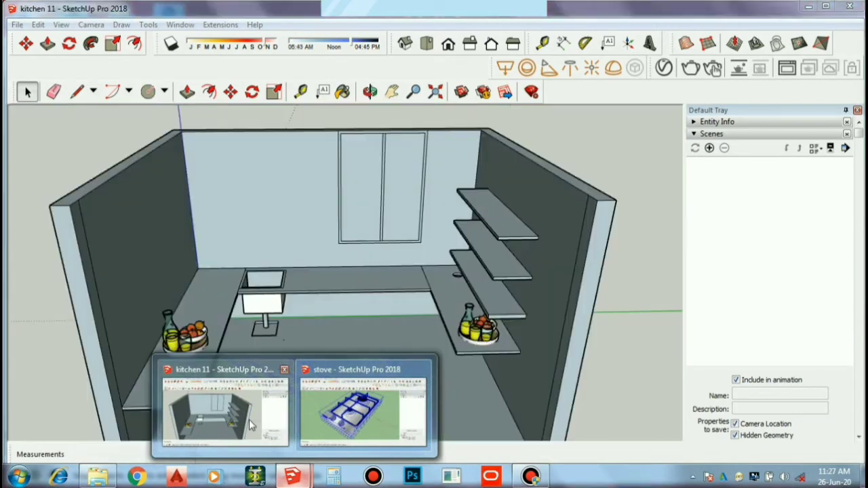
# Step: In kitchen 11, place the stove on the counter below the window
pyautogui.click(249, 424)
pyautogui.moveTo(251, 423)
pyautogui.mouseDown(button='middle')
pyautogui.moveTo(398, 355)
pyautogui.moveTo(403, 269)
pyautogui.mouseUp(button='middle')
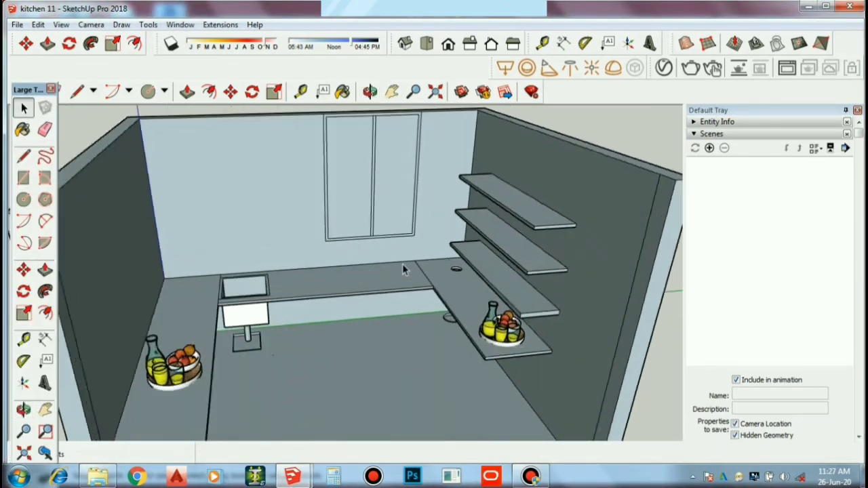
pyautogui.scroll(2, 402, 270)
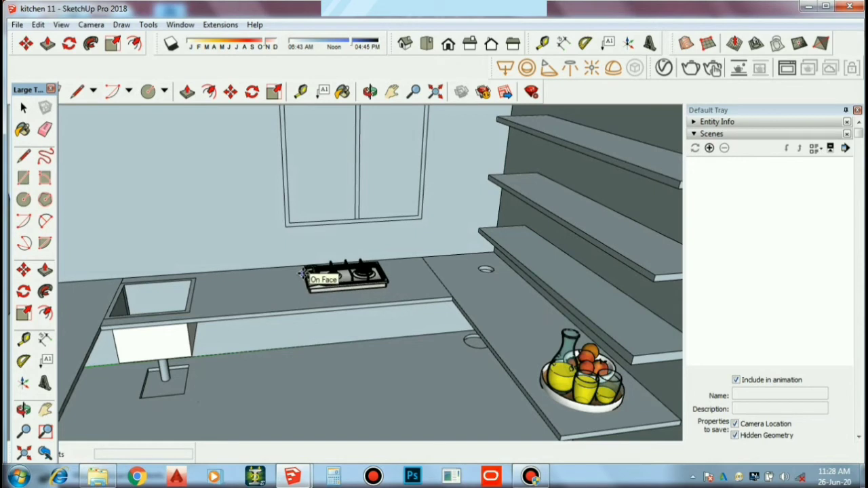
pyautogui.scroll(2, 303, 275)
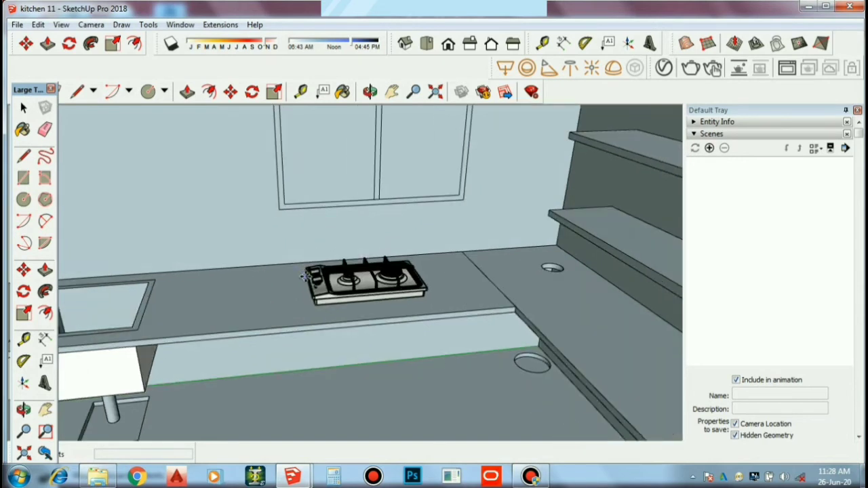
pyautogui.click(303, 271)
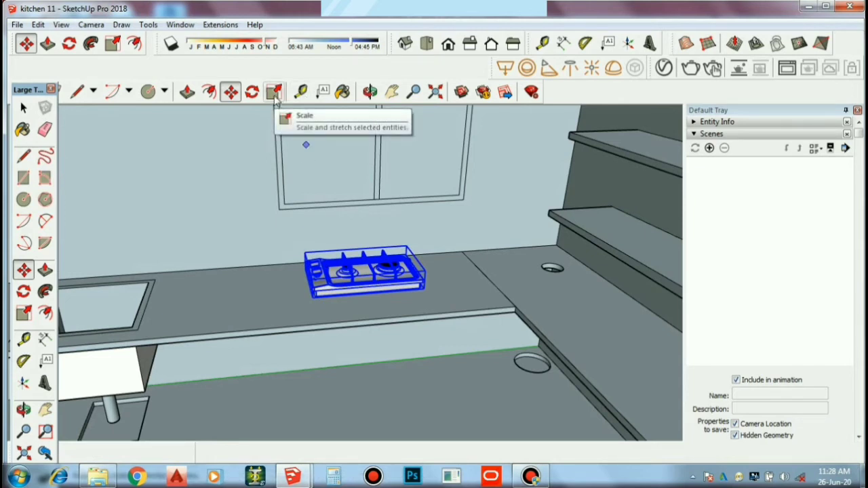
# Step: Scale the stove larger along its length with the red-axis grip, then deselect it
pyautogui.click(275, 93)
pyautogui.scroll(2, 439, 258)
pyautogui.scroll(2, 371, 318)
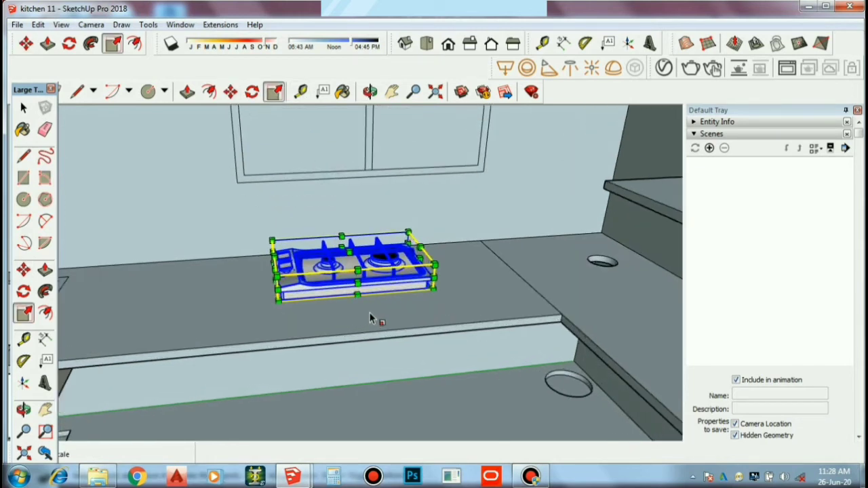
pyautogui.moveTo(422, 306); pyautogui.dragTo(472, 317, button='middle')
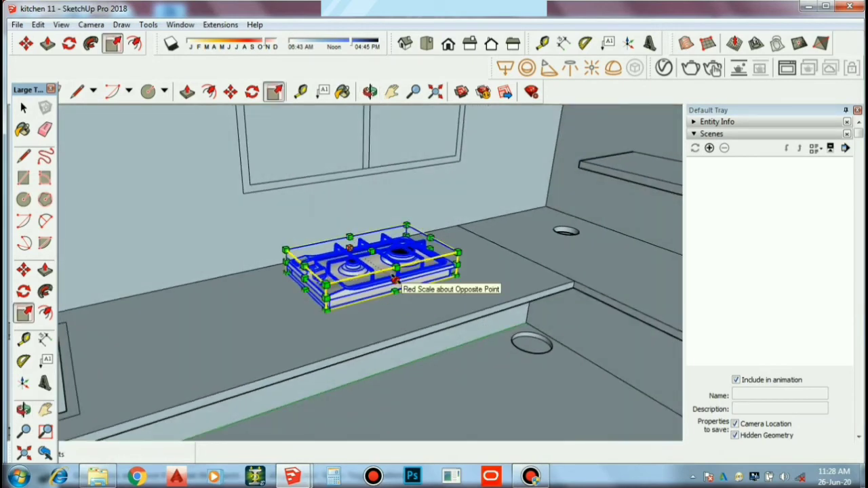
pyautogui.moveTo(396, 279)
pyautogui.mouseDown()
pyautogui.moveTo(486, 246)
pyautogui.moveTo(475, 285)
pyautogui.moveTo(463, 295)
pyautogui.mouseUp()
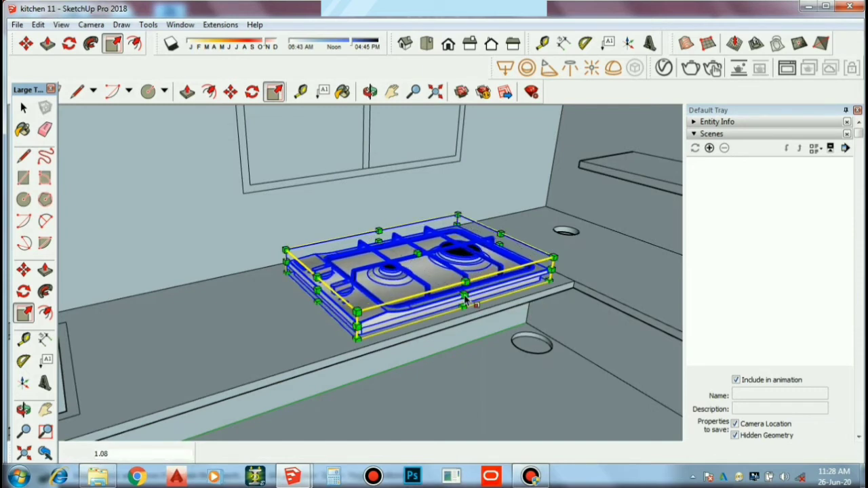
pyautogui.press('space')
pyautogui.click(454, 379)
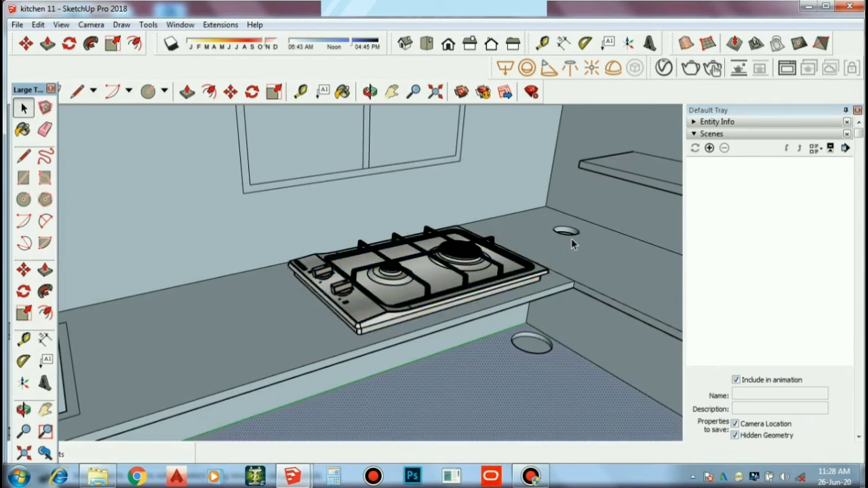
# Step: Switch to the isometric view and orbit to a frontal view of the kitchen
pyautogui.scroll(-2, 546, 307)
pyautogui.scroll(5, 547, 307)
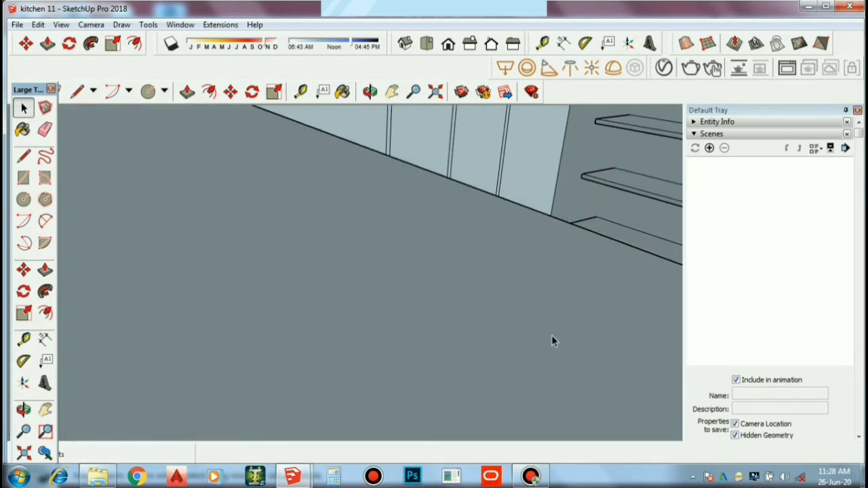
pyautogui.click(405, 45)
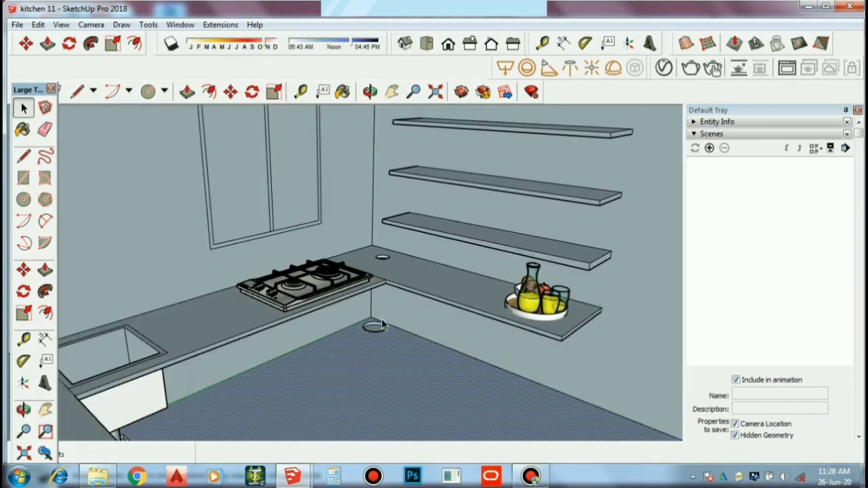
pyautogui.scroll(3, 406, 335)
pyautogui.moveTo(406, 336); pyautogui.dragTo(329, 329, button='middle')
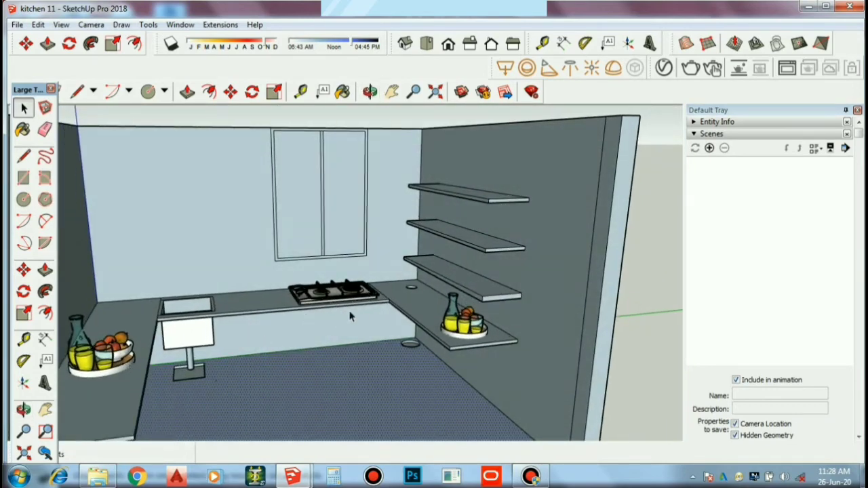
pyautogui.scroll(2, 351, 317)
# Step: From the stove window, open the fridge model through File > Open
pyautogui.click(292, 477)
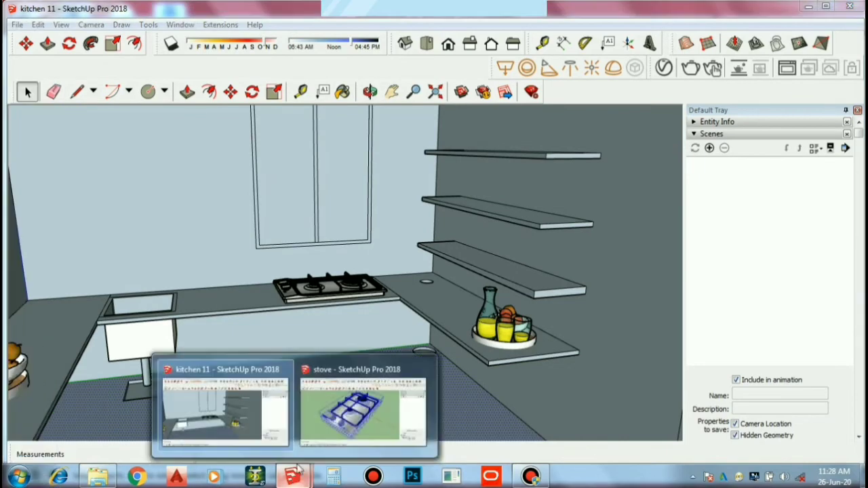
pyautogui.click(351, 400)
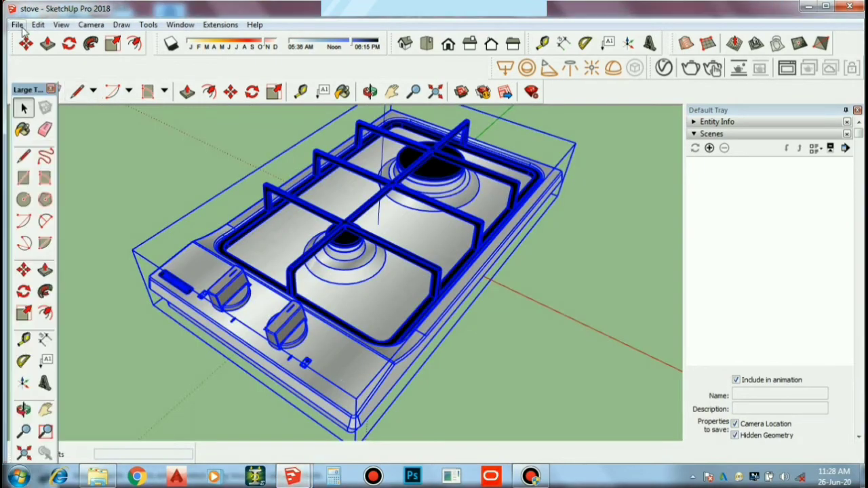
pyautogui.click(38, 24)
pyautogui.click(58, 54)
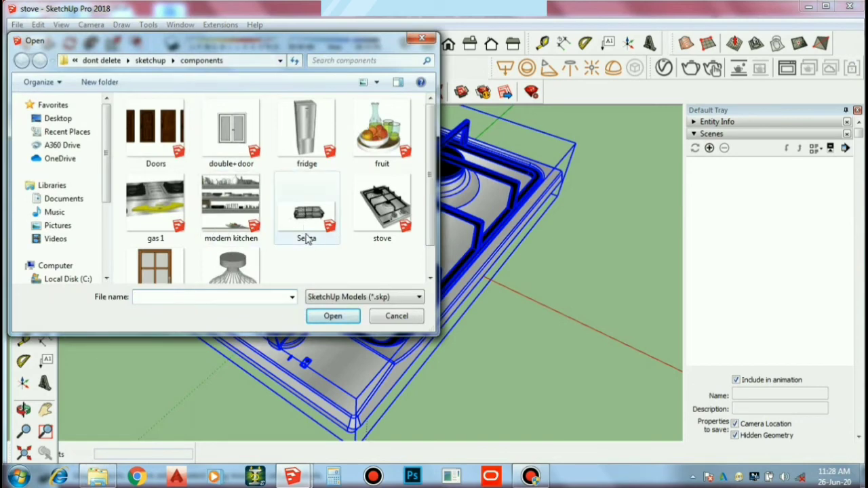
pyautogui.click(306, 136)
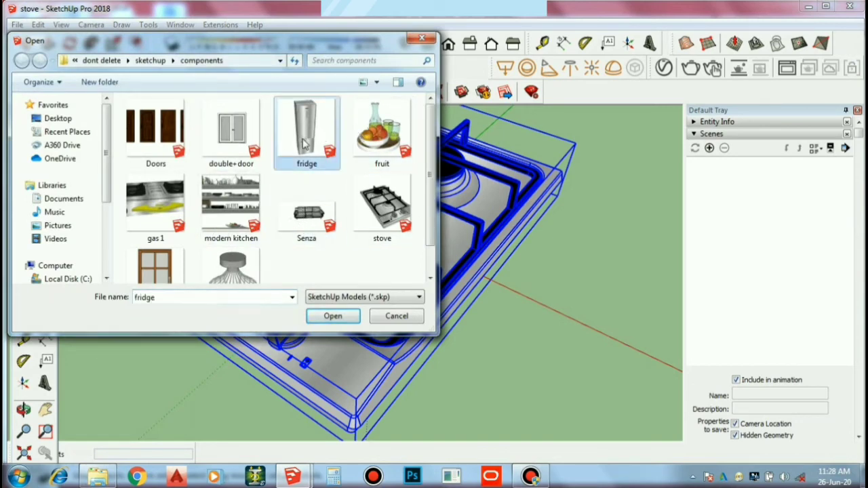
pyautogui.click(343, 321)
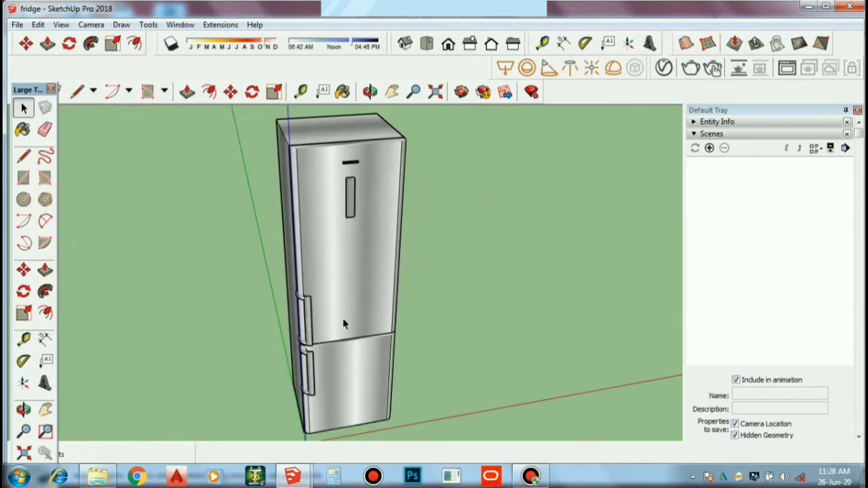
# Step: Zoom out and select the whole fridge, dismissing its context menu
pyautogui.click(356, 244)
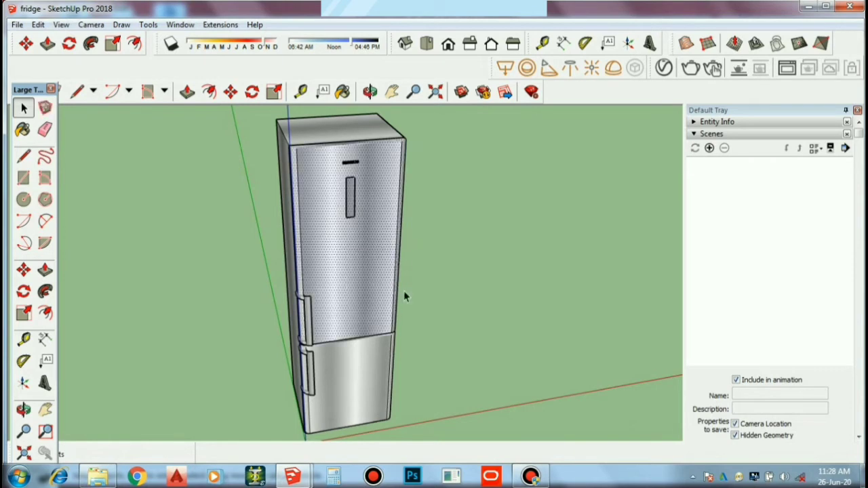
pyautogui.scroll(-2, 404, 296)
pyautogui.scroll(-2, 405, 285)
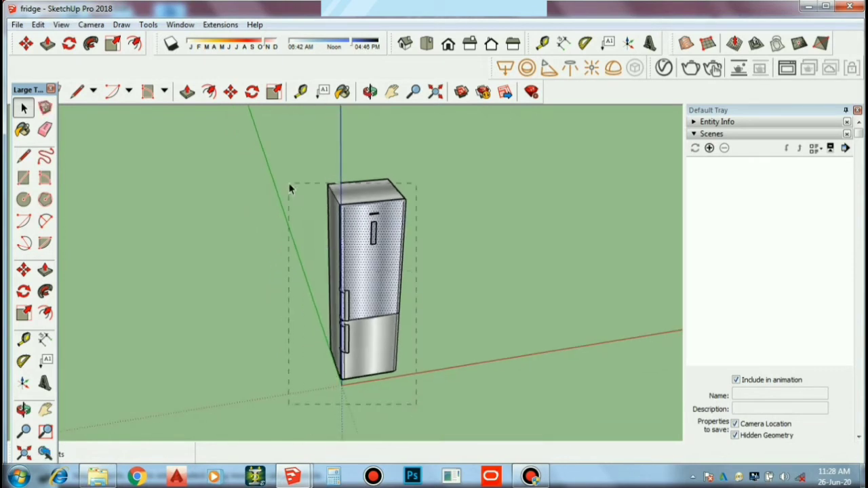
pyautogui.rightClick(366, 189)
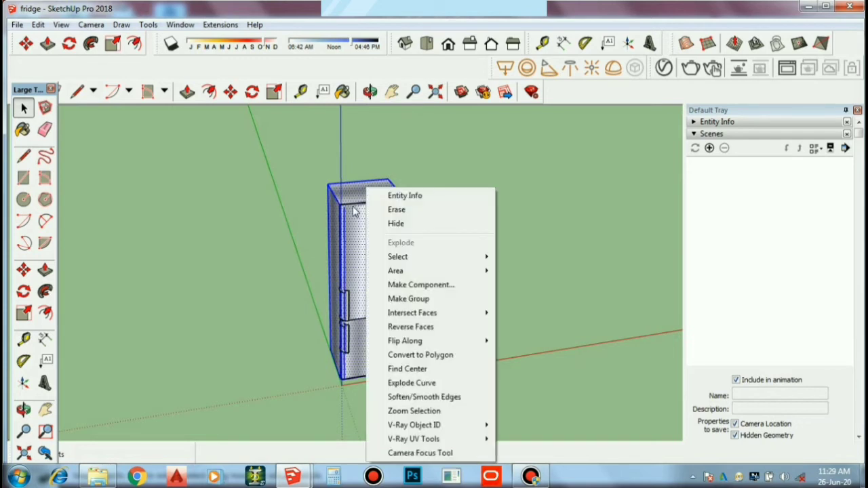
pyautogui.click(353, 212)
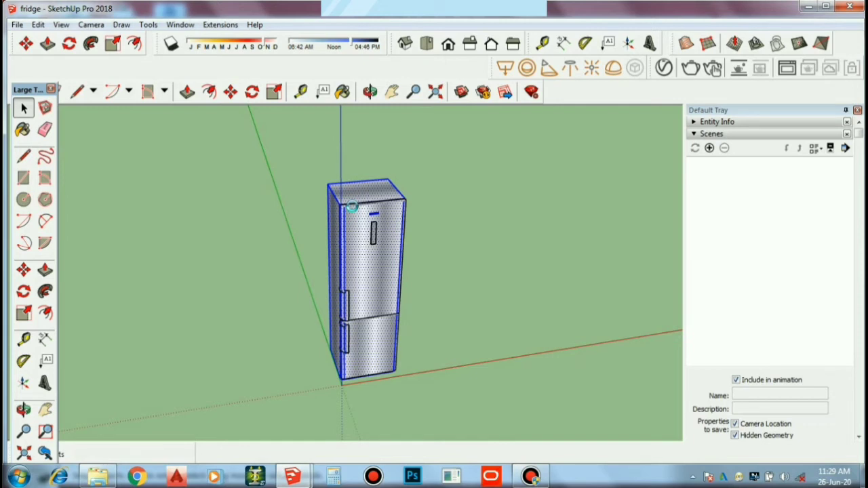
# Step: In kitchen 11, move the pasted fridge into the right-hand corner beside the shelves
pyautogui.click(292, 476)
pyautogui.click(261, 417)
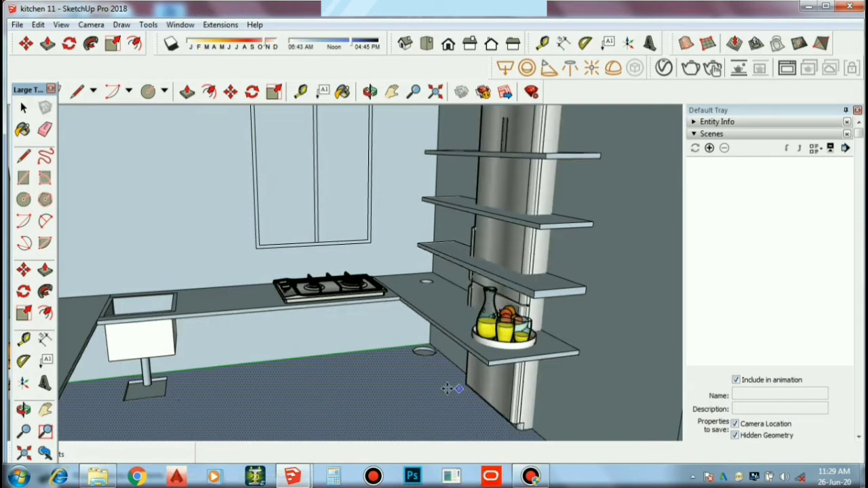
pyautogui.scroll(-2, 450, 393)
pyautogui.scroll(-2, 444, 388)
pyautogui.scroll(-2, 447, 389)
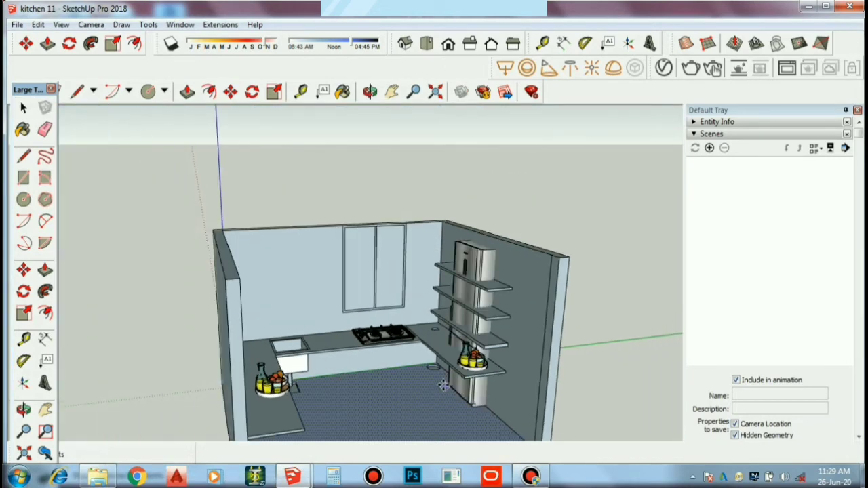
pyautogui.moveTo(459, 389); pyautogui.dragTo(487, 398, button='middle')
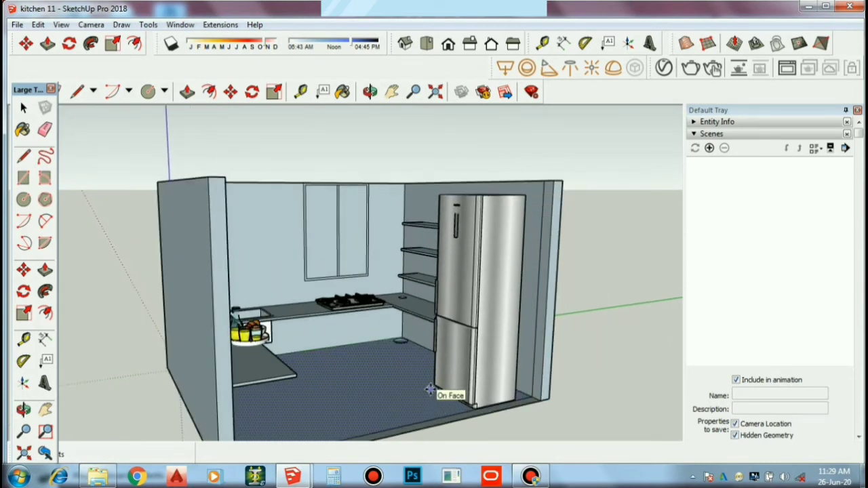
pyautogui.moveTo(429, 389); pyautogui.dragTo(434, 390)
pyautogui.click(434, 388)
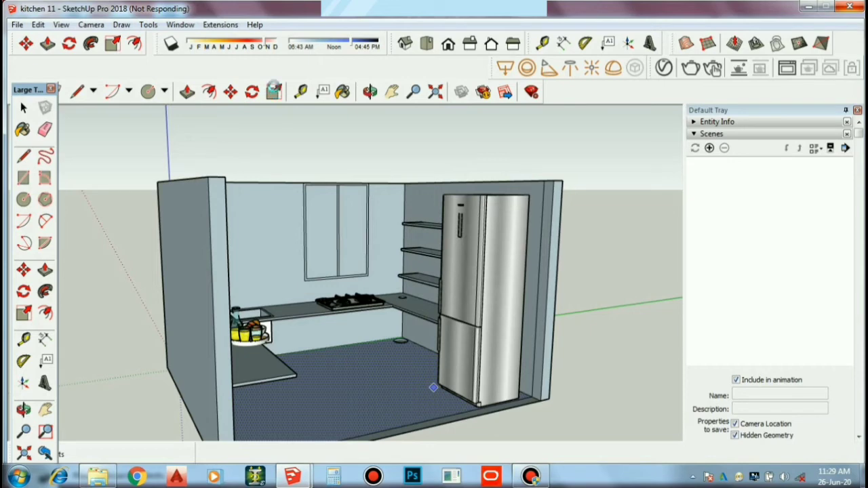
# Step: Scale the fridge's height down to 0.76 using its top grip
pyautogui.click(274, 91)
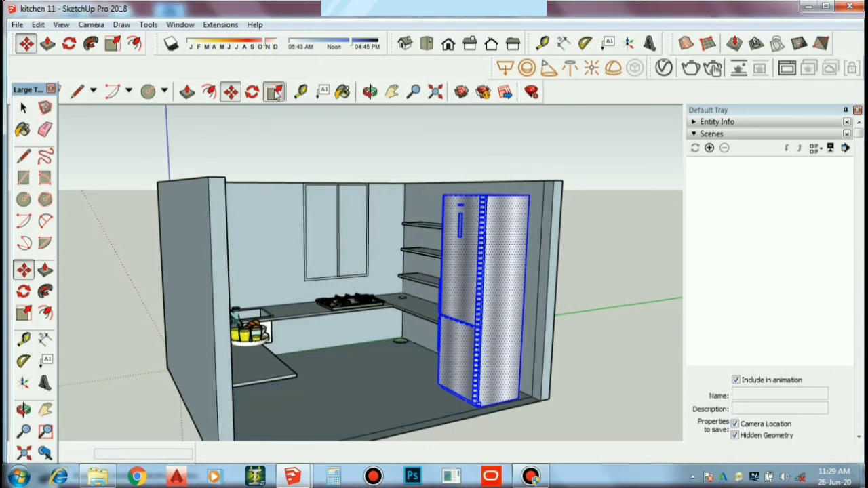
pyautogui.moveTo(612, 306)
pyautogui.mouseDown(button='middle')
pyautogui.moveTo(568, 382)
pyautogui.moveTo(516, 275)
pyautogui.mouseUp(button='middle')
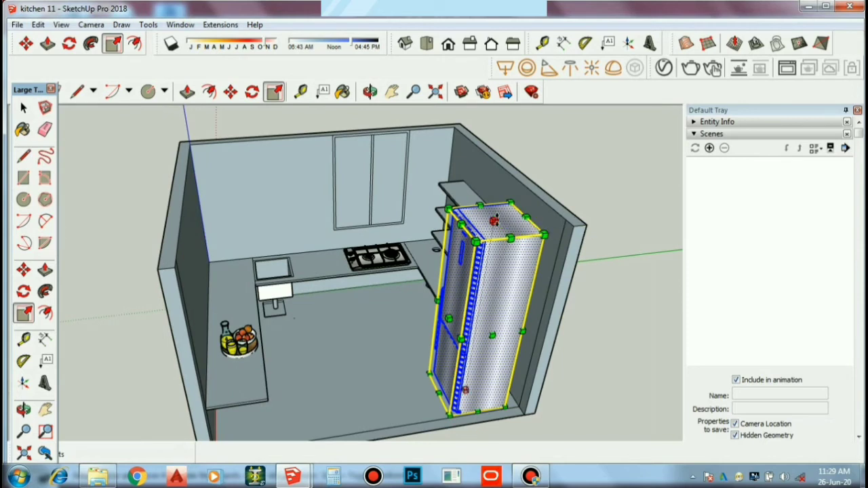
pyautogui.moveTo(498, 270); pyautogui.dragTo(499, 272)
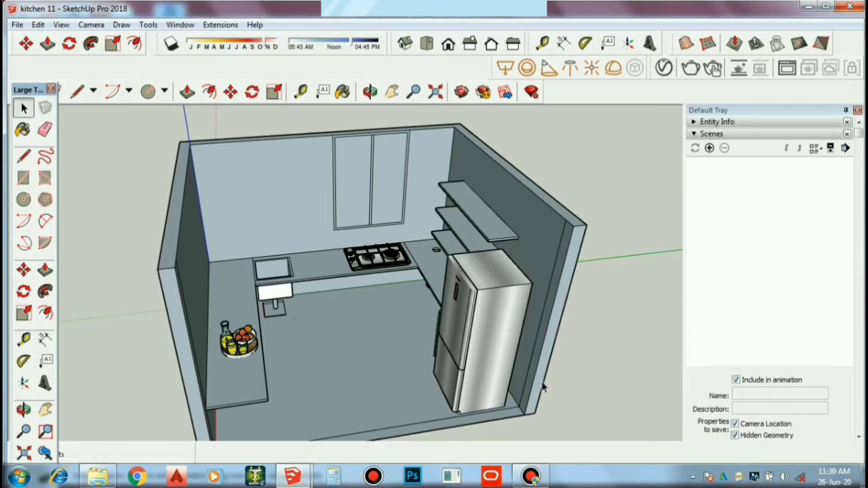
# Step: Orbit to a low view inside the kitchen from the opposite side
pyautogui.moveTo(543, 388)
pyautogui.mouseDown(button='middle')
pyautogui.moveTo(561, 377)
pyautogui.moveTo(708, 360)
pyautogui.moveTo(379, 346)
pyautogui.mouseUp(button='middle')
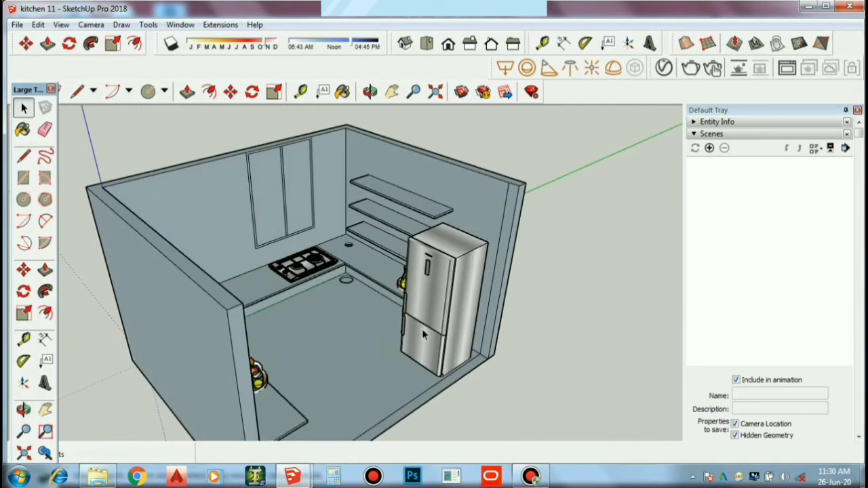
pyautogui.scroll(3, 423, 334)
pyautogui.moveTo(415, 344)
pyautogui.mouseDown(button='middle')
pyautogui.moveTo(473, 350)
pyautogui.moveTo(324, 175)
pyautogui.mouseUp(button='middle')
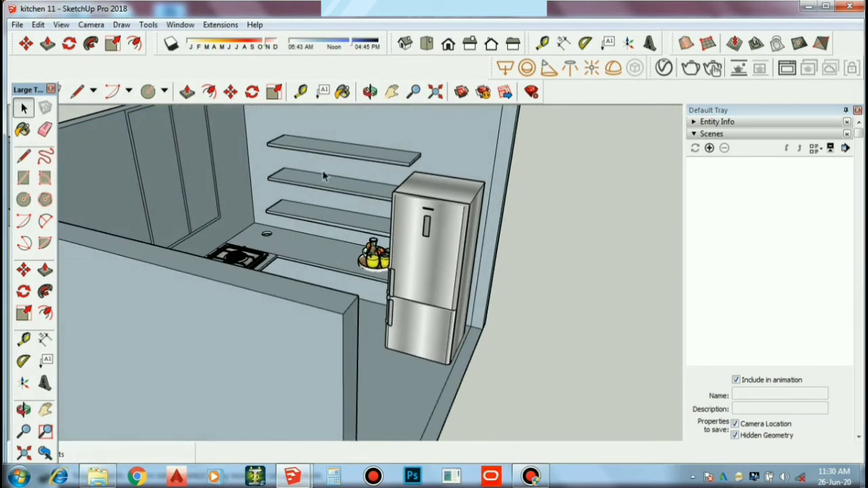
pyautogui.scroll(-2, 371, 248)
pyautogui.scroll(-5, 484, 296)
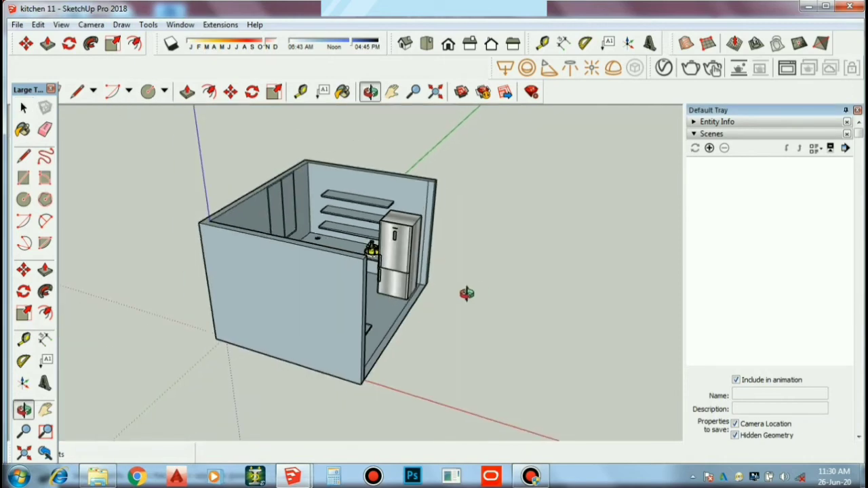
pyautogui.moveTo(465, 291)
pyautogui.mouseDown(button='middle')
pyautogui.moveTo(376, 298)
pyautogui.moveTo(353, 272)
pyautogui.mouseUp(button='middle')
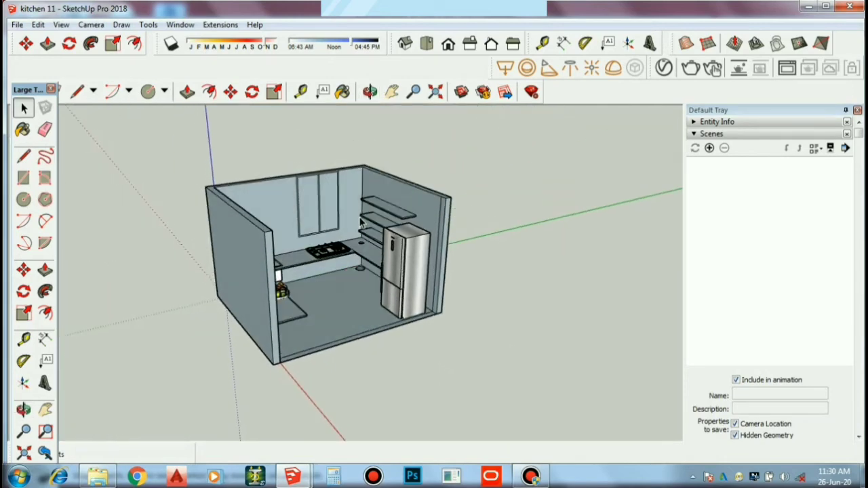
pyautogui.scroll(2, 362, 220)
pyautogui.scroll(2, 361, 220)
pyautogui.scroll(1, 407, 285)
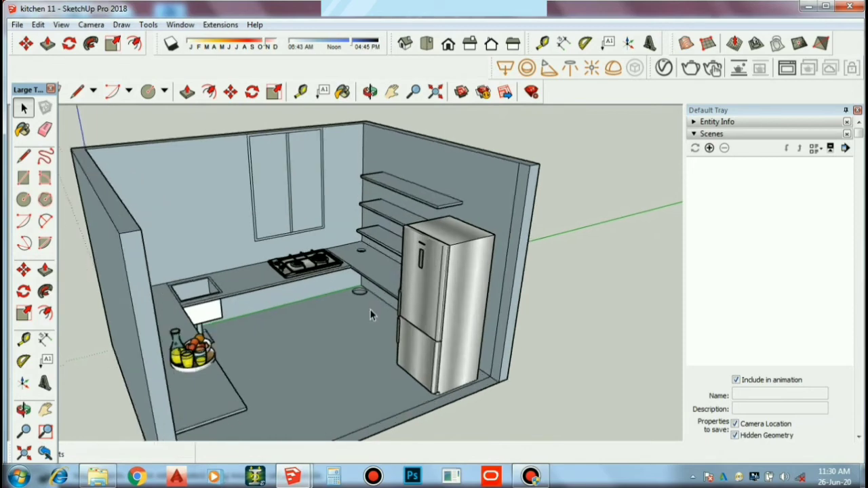
pyautogui.scroll(2, 368, 319)
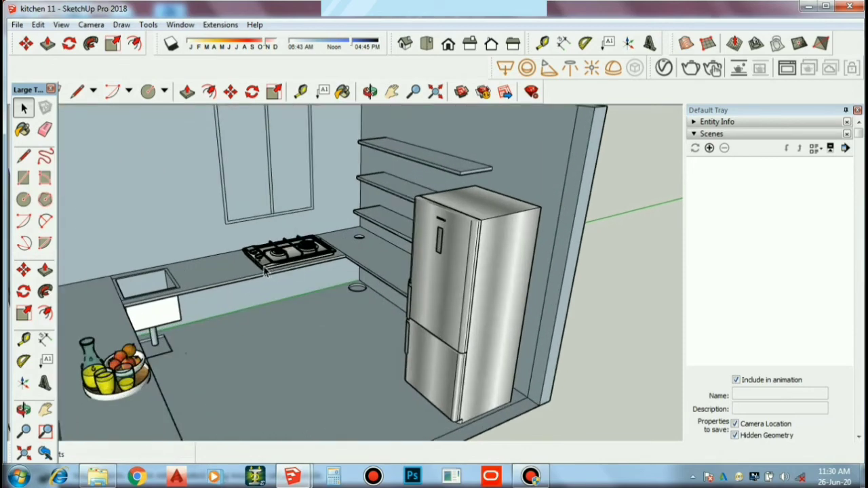
pyautogui.scroll(1, 265, 272)
pyautogui.scroll(-2, 365, 296)
pyautogui.scroll(-1, 365, 296)
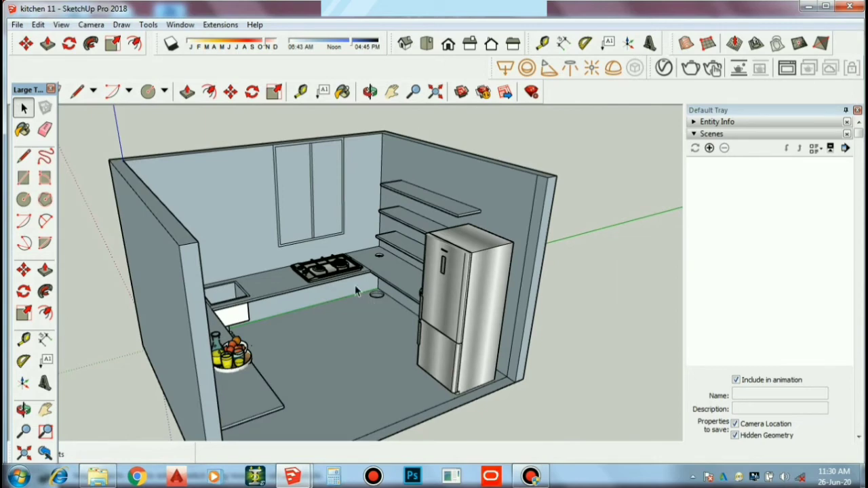
pyautogui.moveTo(337, 257)
pyautogui.mouseDown(button='middle')
pyautogui.moveTo(313, 361)
pyautogui.moveTo(232, 373)
pyautogui.mouseUp(button='middle')
pyautogui.scroll(1, 256, 285)
pyautogui.scroll(1, 255, 258)
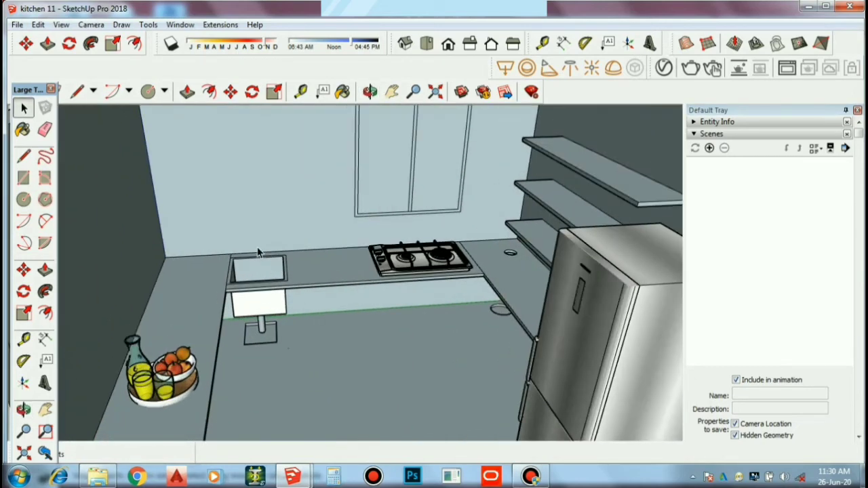
pyautogui.moveTo(290, 290); pyautogui.dragTo(322, 292, button='middle')
pyautogui.scroll(1, 330, 238)
pyautogui.scroll(1, 355, 224)
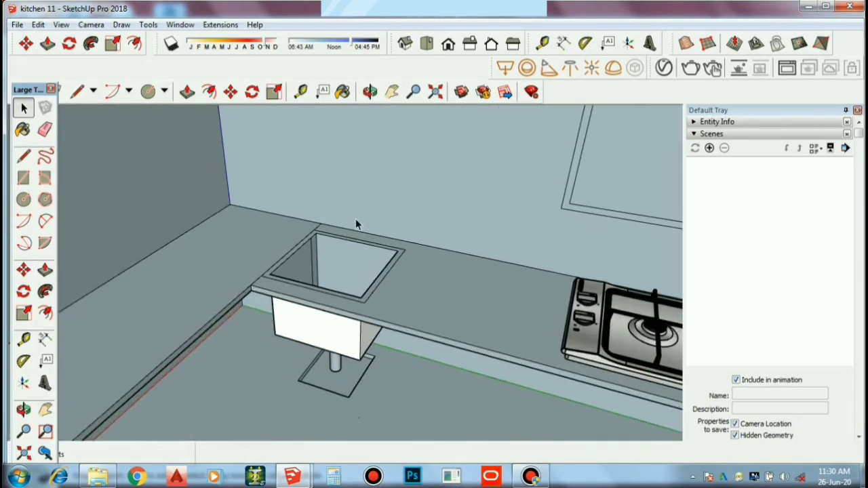
pyautogui.scroll(2, 367, 225)
# Step: Draw a small circle on the counter behind the sink
pyautogui.scroll(1, 367, 225)
pyautogui.press('c')
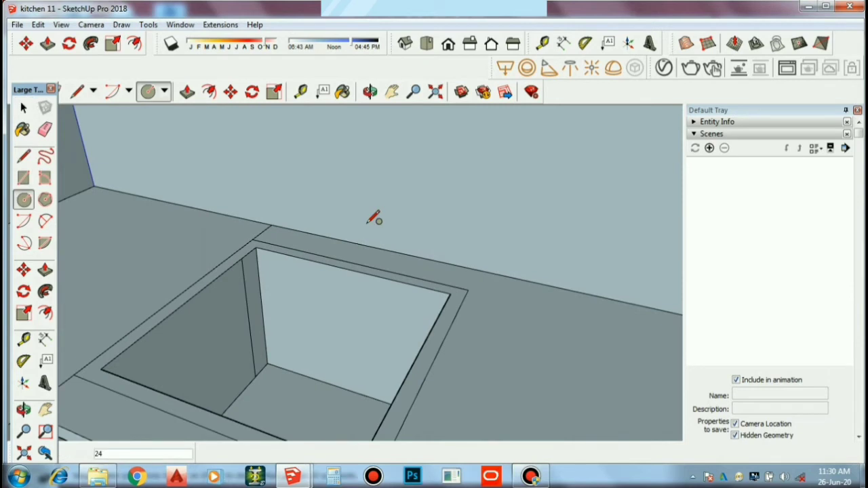
pyautogui.scroll(1, 356, 253)
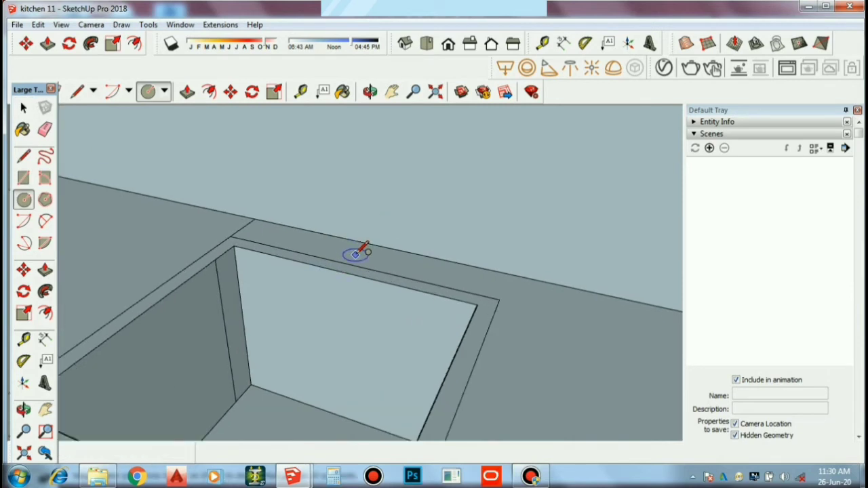
pyautogui.click(356, 254)
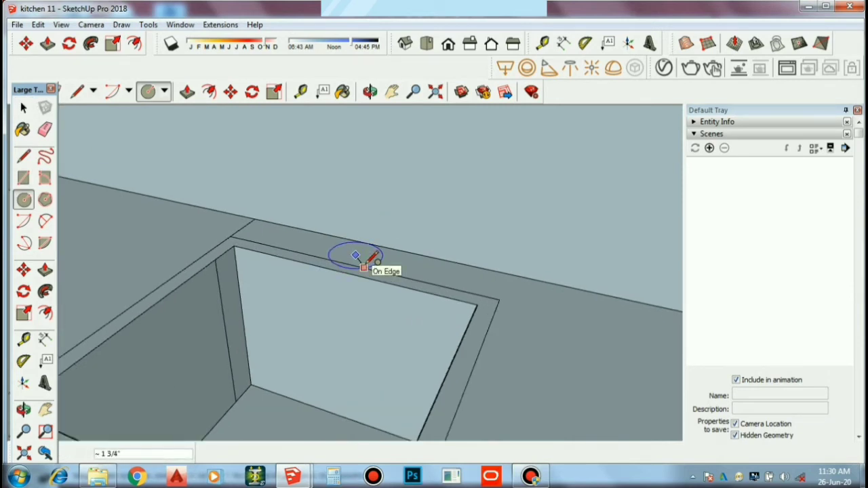
pyautogui.click(370, 257)
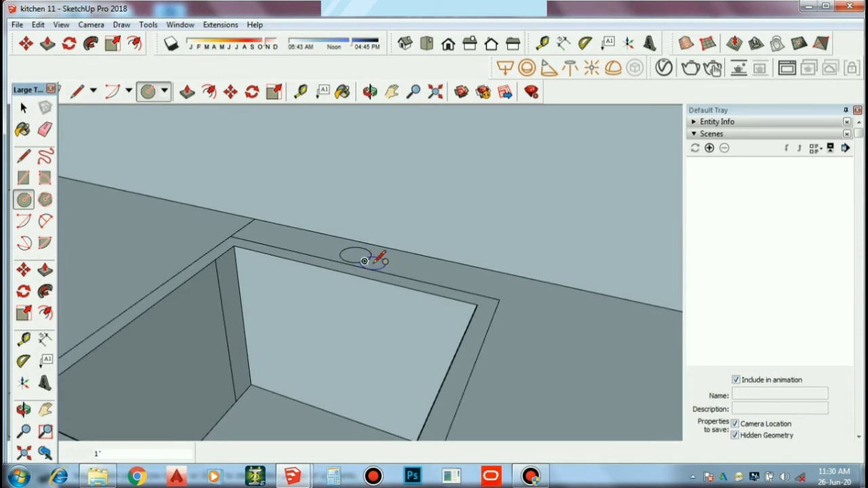
pyautogui.press('space')
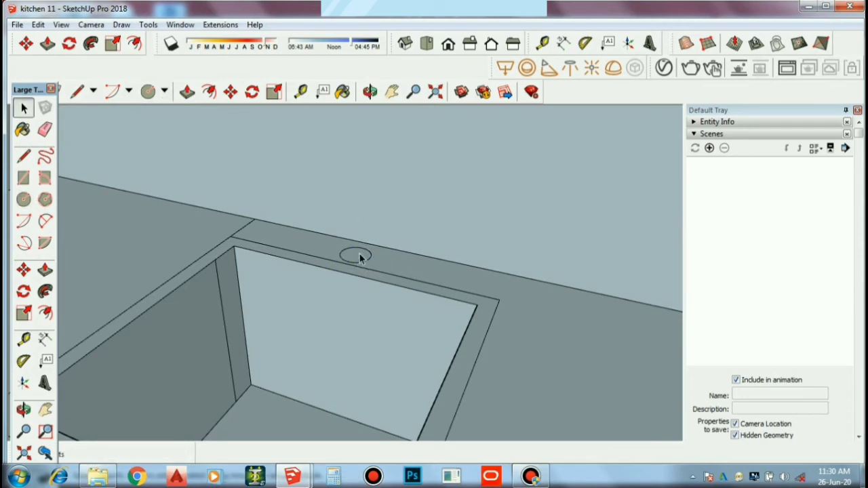
# Step: Draw a vertical line up from the circle's centre and a slanted spout line
pyautogui.moveTo(277, 283)
pyautogui.mouseDown(button='middle')
pyautogui.moveTo(490, 304)
pyautogui.moveTo(508, 322)
pyautogui.moveTo(356, 343)
pyautogui.mouseUp(button='middle')
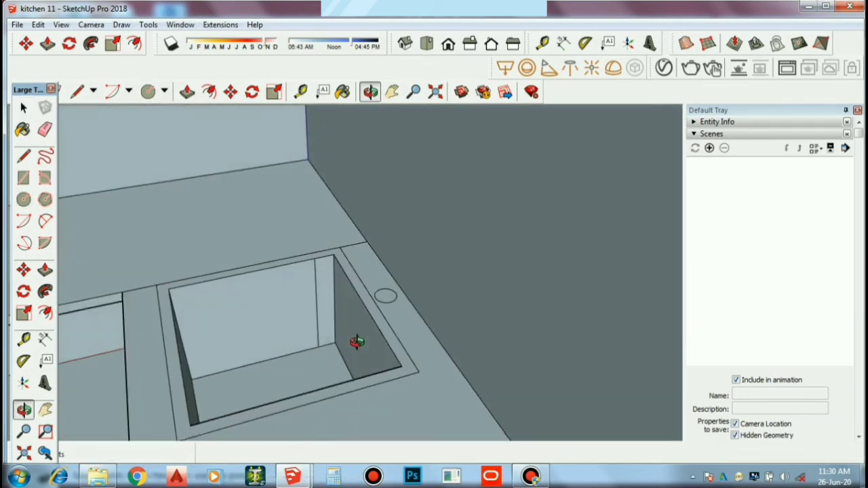
pyautogui.press('l')
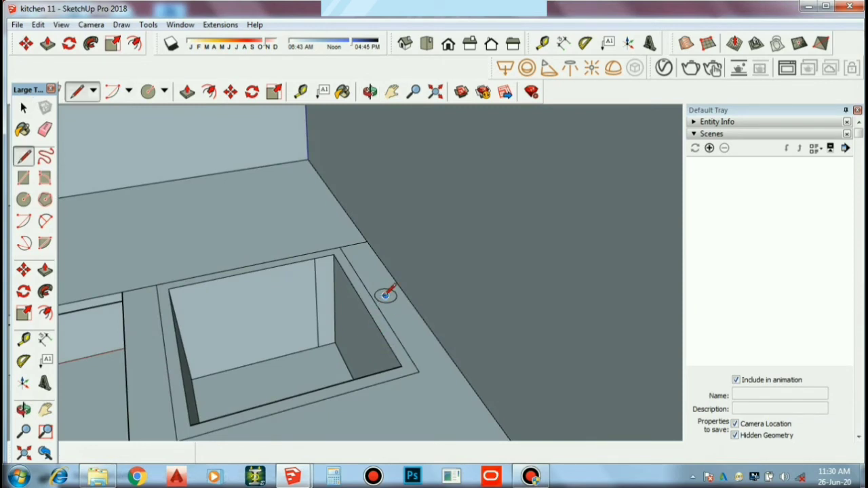
pyautogui.click(385, 295)
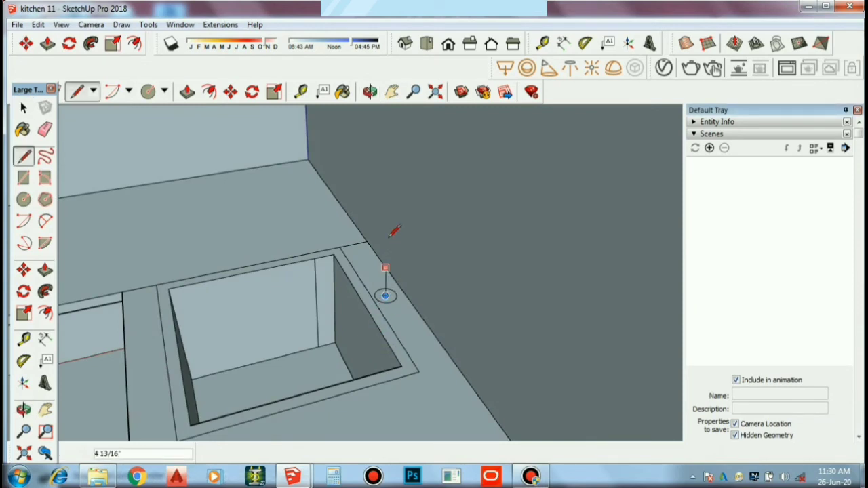
pyautogui.click(392, 200)
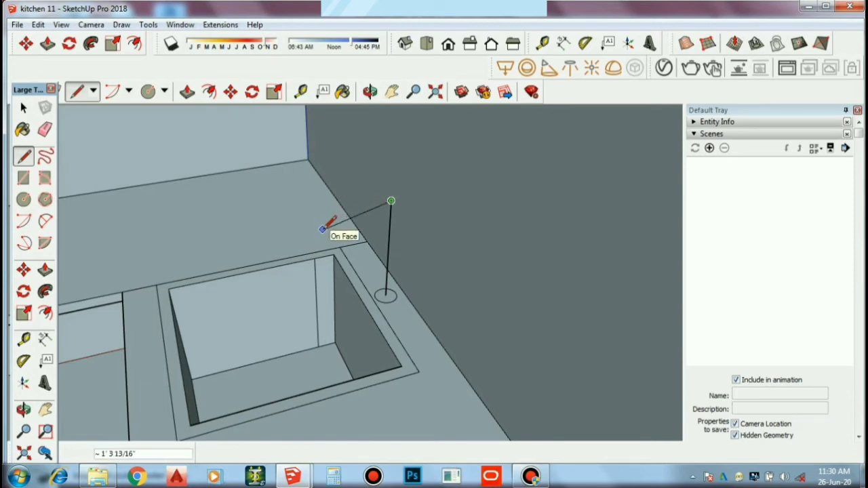
pyautogui.moveTo(330, 225); pyautogui.dragTo(439, 209, button='middle')
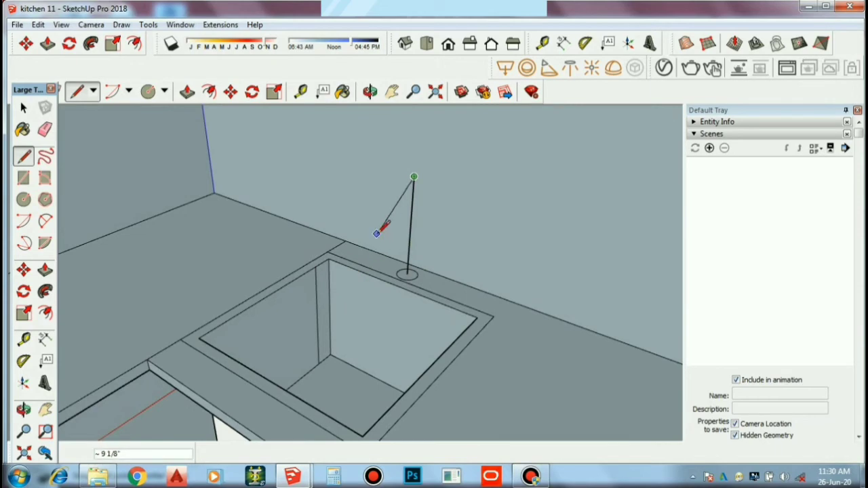
pyautogui.click(380, 228)
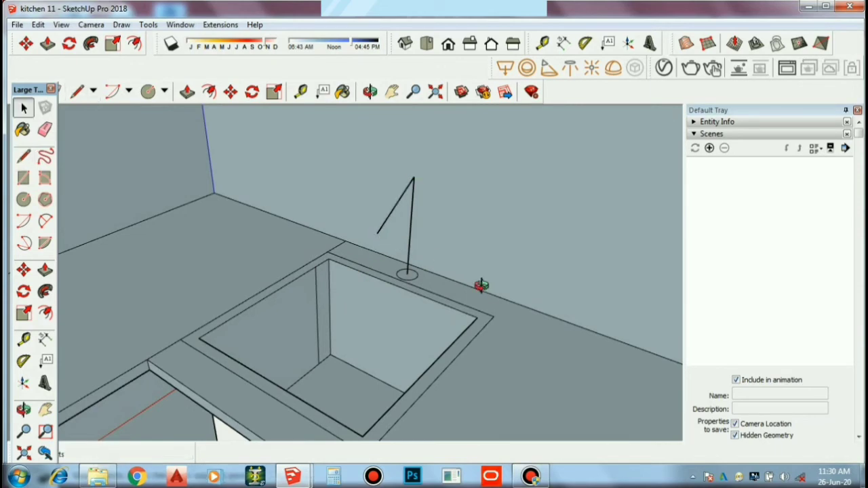
pyautogui.moveTo(477, 287)
pyautogui.mouseDown(button='middle')
pyautogui.moveTo(395, 234)
pyautogui.moveTo(435, 246)
pyautogui.mouseUp(button='middle')
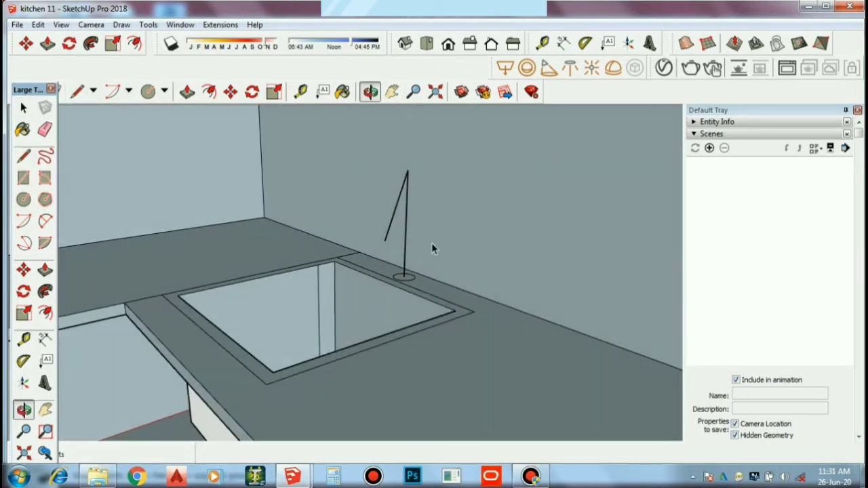
# Step: Erase the slanted spout line and a stray diagonal edge drawn from the pole's top
pyautogui.click(389, 231)
pyautogui.rightClick(390, 228)
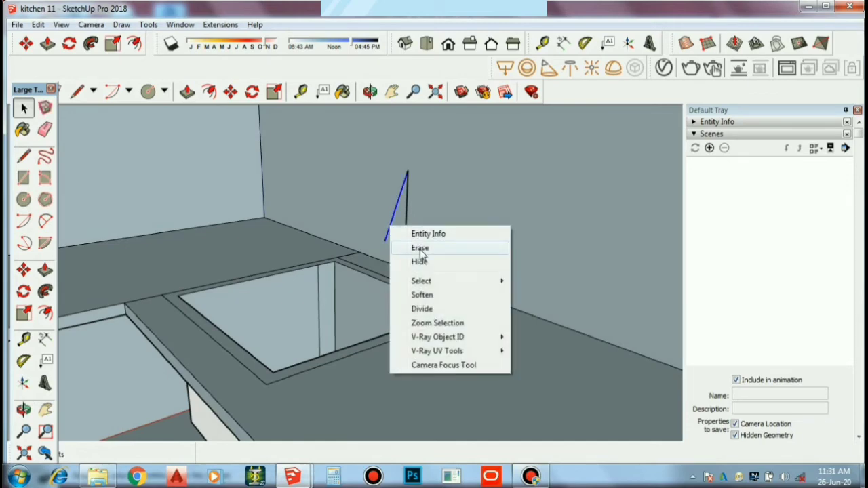
pyautogui.click(415, 247)
pyautogui.moveTo(510, 301)
pyautogui.mouseDown(button='middle')
pyautogui.moveTo(374, 324)
pyautogui.moveTo(358, 310)
pyautogui.mouseUp(button='middle')
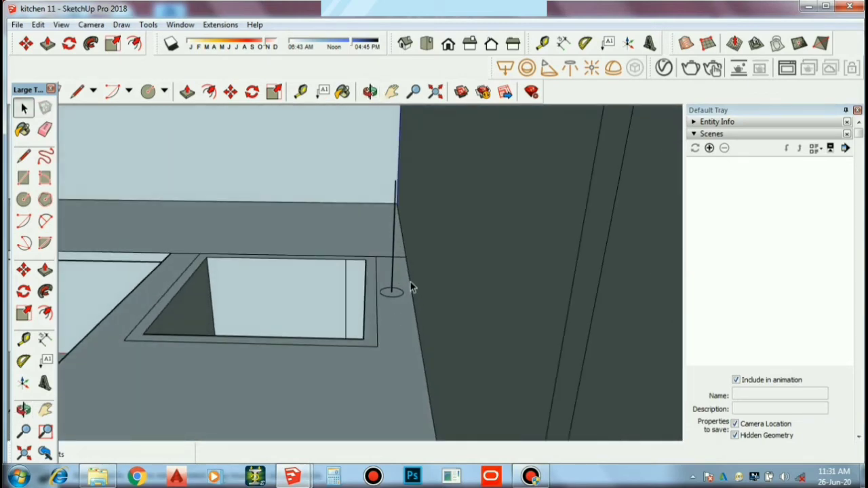
pyautogui.click(76, 92)
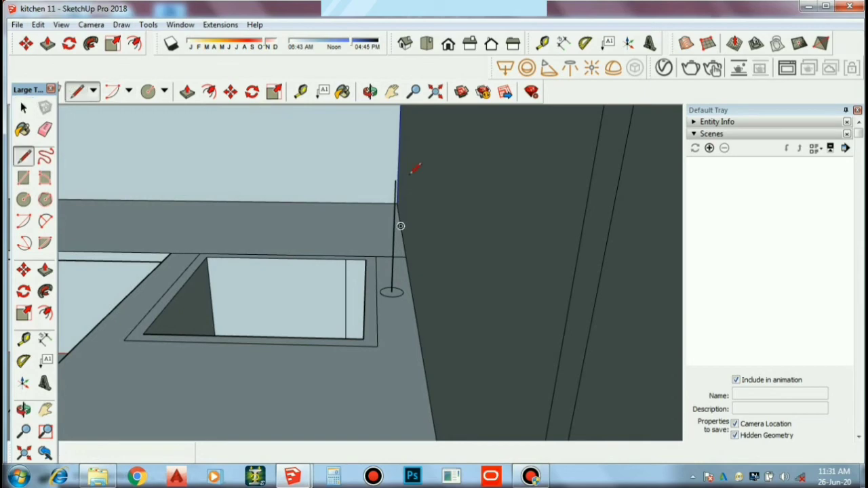
pyautogui.click(396, 180)
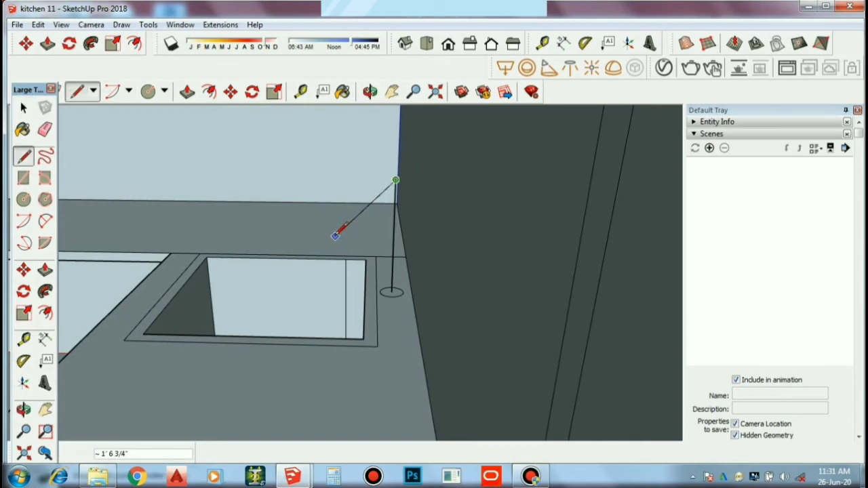
pyautogui.click(334, 236)
pyautogui.press('space')
pyautogui.moveTo(360, 263)
pyautogui.mouseDown(button='middle')
pyautogui.moveTo(430, 255)
pyautogui.moveTo(647, 261)
pyautogui.moveTo(652, 269)
pyautogui.mouseUp(button='middle')
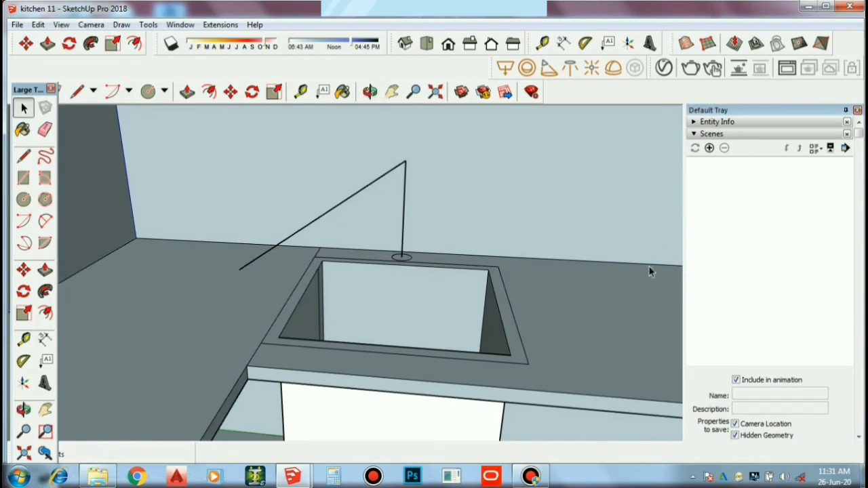
pyautogui.click(272, 249)
pyautogui.rightClick(271, 251)
pyautogui.click(303, 275)
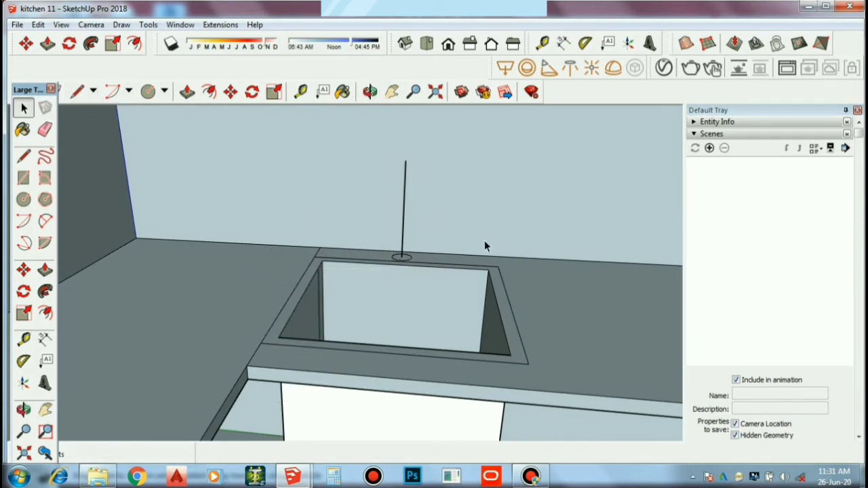
# Step: Draw a short horizontal line from the pole's top out over the sink
pyautogui.moveTo(484, 240); pyautogui.dragTo(213, 271, button='middle')
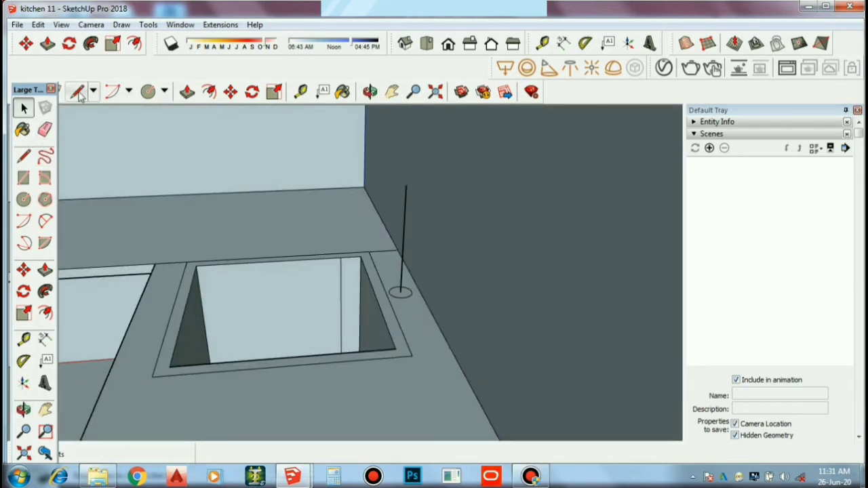
pyautogui.click(76, 91)
pyautogui.click(405, 185)
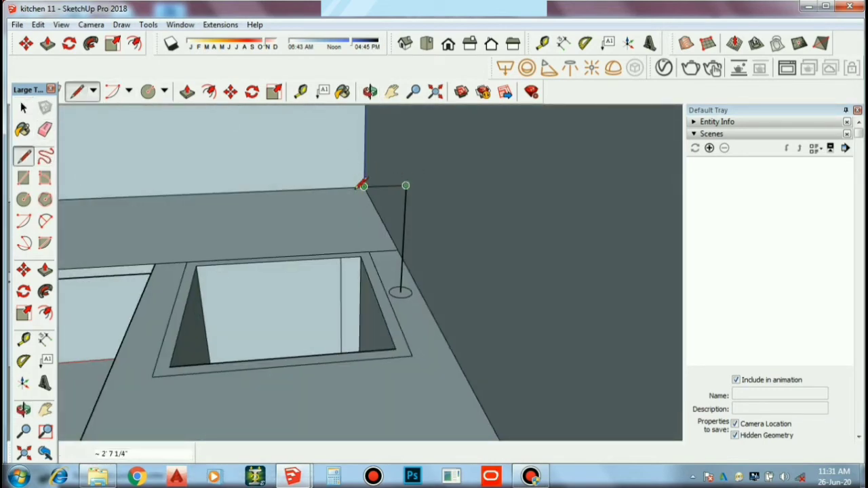
pyautogui.moveTo(399, 244); pyautogui.dragTo(339, 228, button='middle')
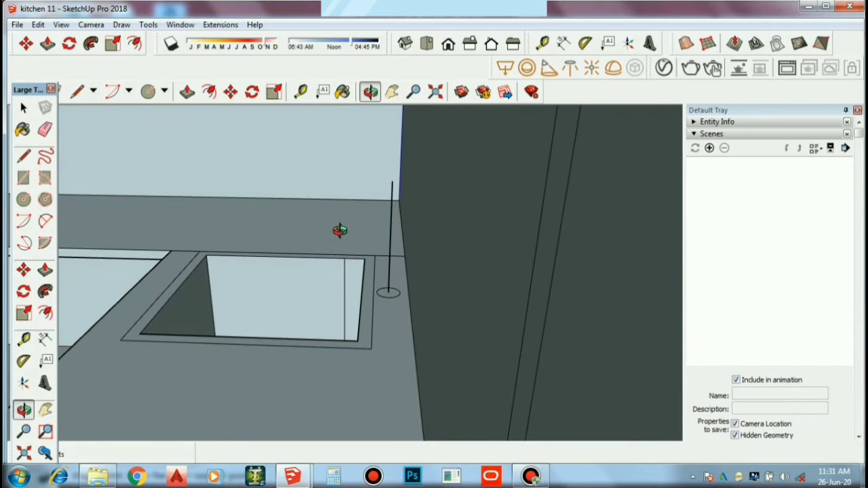
pyautogui.click(336, 180)
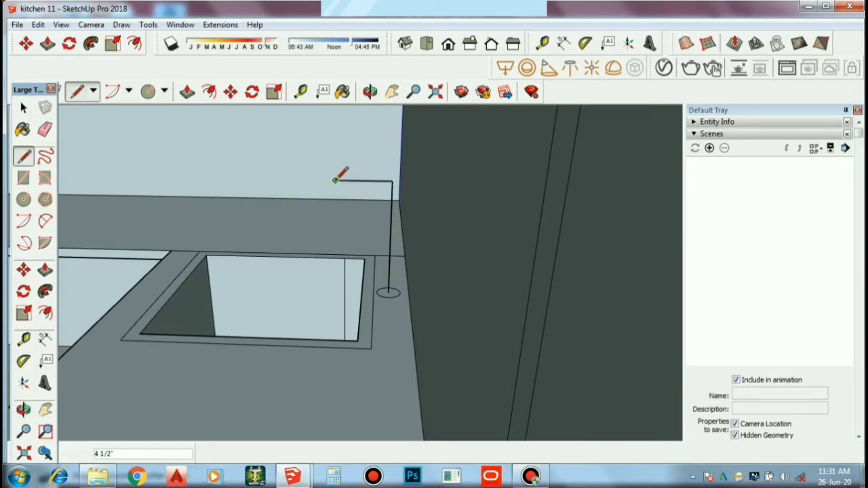
pyautogui.press('space')
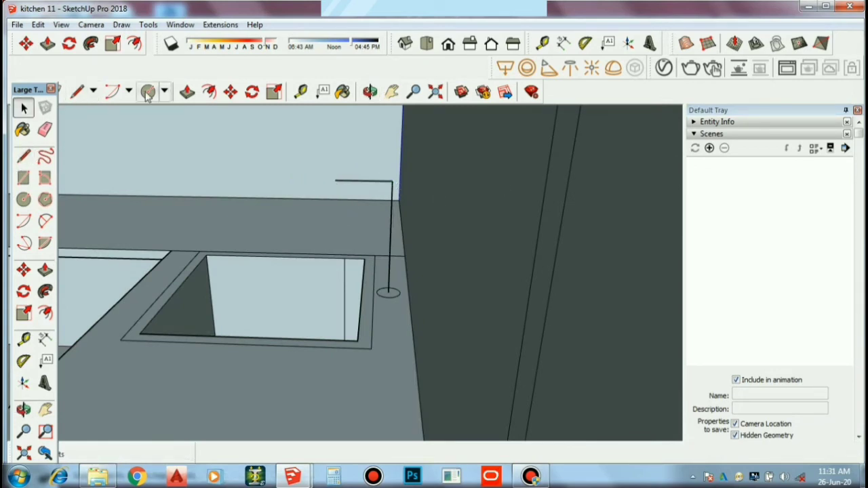
# Step: Sweep the small circle along the L-shaped path with Follow Me to form the faucet tube
pyautogui.click(45, 292)
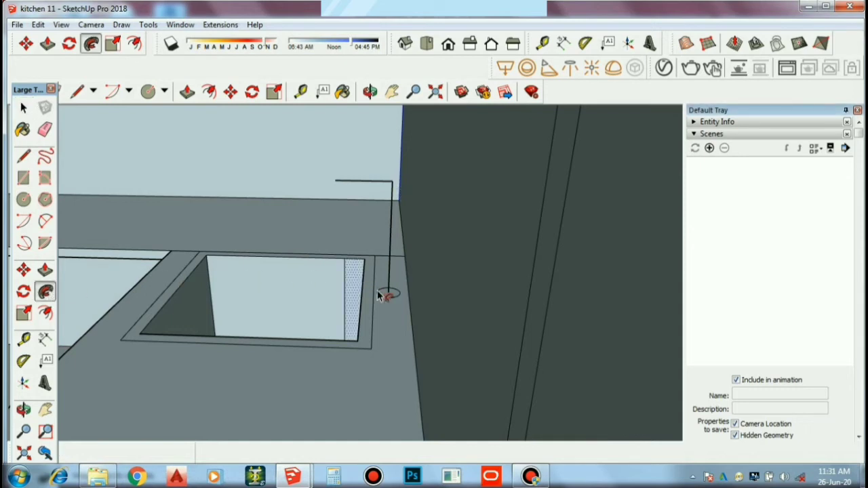
pyautogui.moveTo(392, 279); pyautogui.dragTo(332, 182)
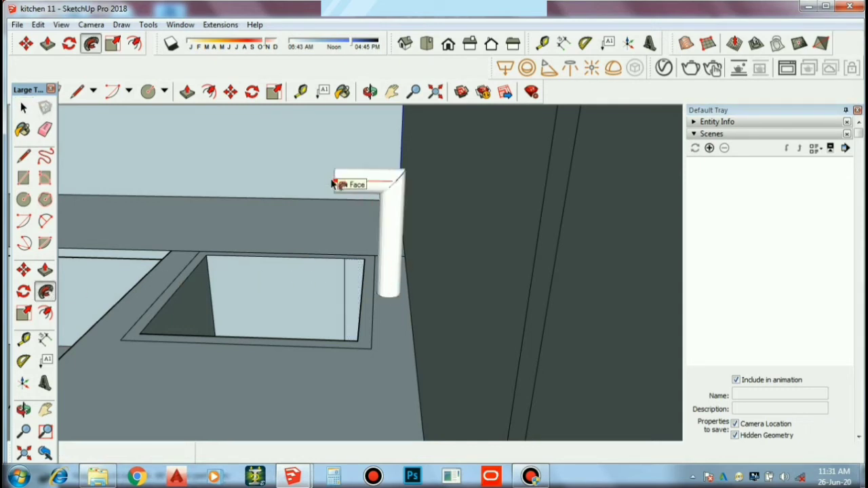
pyautogui.click(296, 188)
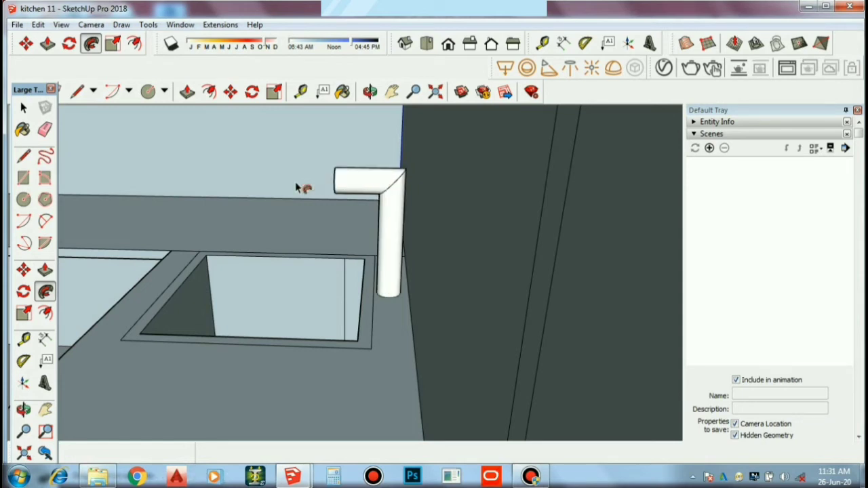
pyautogui.press('space')
# Step: Zoom to the whole kitchen, turn toward the stove and shelves, and select the new faucet
pyautogui.scroll(5, 388, 291)
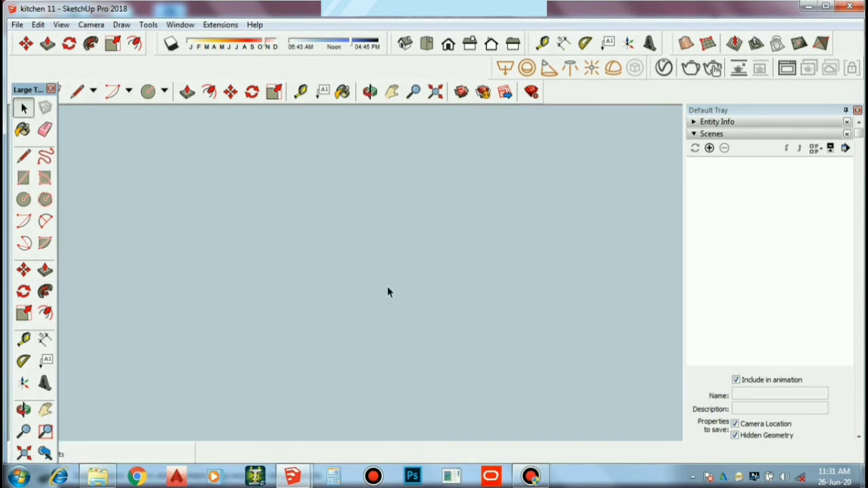
pyautogui.click(405, 43)
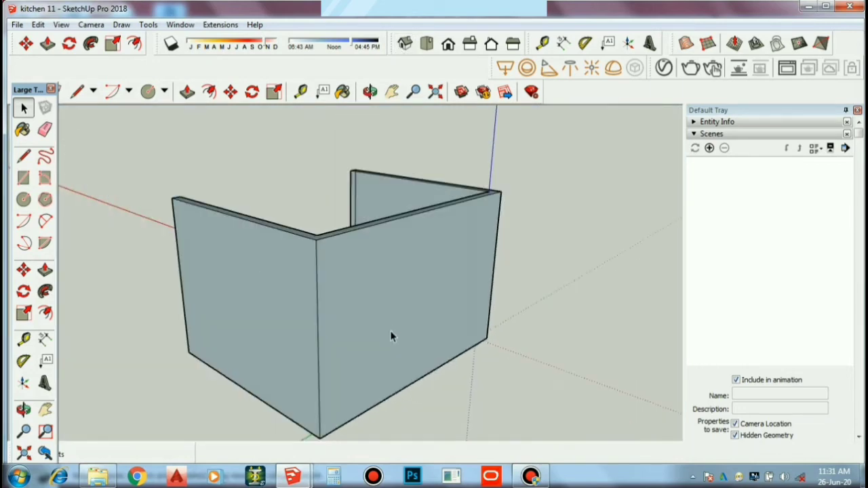
pyautogui.moveTo(344, 377)
pyautogui.mouseDown(button='middle')
pyautogui.moveTo(574, 376)
pyautogui.moveTo(273, 337)
pyautogui.mouseUp(button='middle')
pyautogui.scroll(3, 273, 337)
pyautogui.scroll(3, 257, 267)
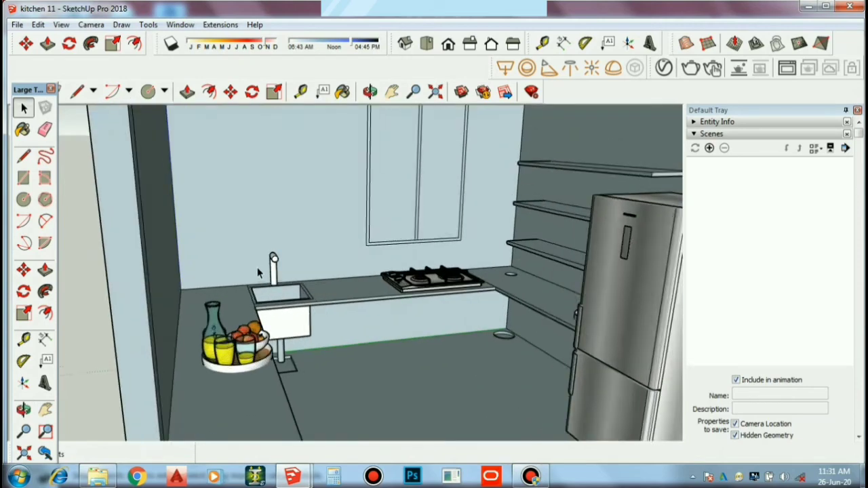
pyautogui.moveTo(268, 249)
pyautogui.mouseDown(button='middle')
pyautogui.moveTo(336, 293)
pyautogui.moveTo(278, 266)
pyautogui.mouseUp(button='middle')
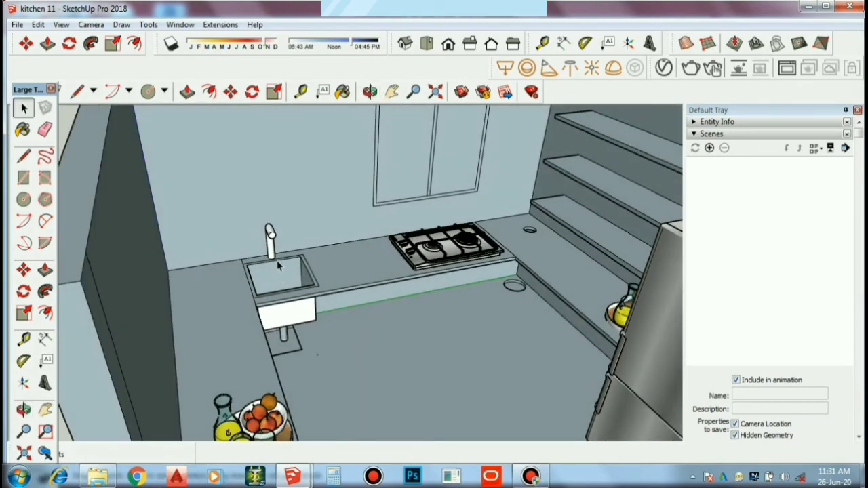
pyautogui.scroll(2, 275, 264)
pyautogui.scroll(2, 281, 237)
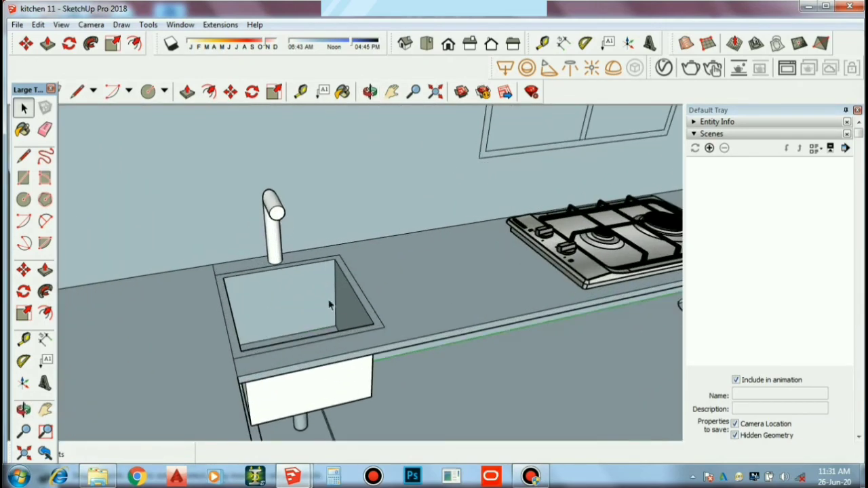
pyautogui.click(277, 214)
# Step: Orbit around the faucet to inspect it, then zoom out toward the fridge and shelves
pyautogui.scroll(2, 285, 224)
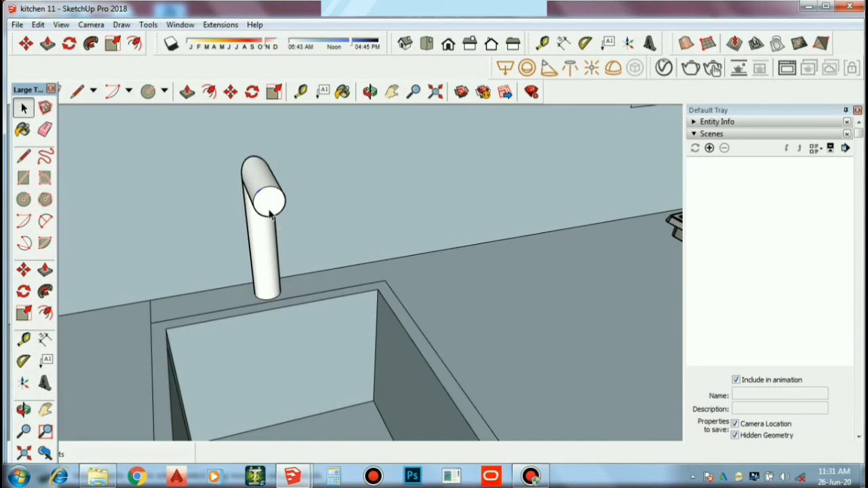
pyautogui.moveTo(315, 268)
pyautogui.mouseDown(button='middle')
pyautogui.moveTo(345, 258)
pyautogui.moveTo(393, 262)
pyautogui.moveTo(238, 236)
pyautogui.moveTo(282, 268)
pyautogui.mouseUp(button='middle')
pyautogui.scroll(-2, 282, 268)
pyautogui.scroll(-2, 291, 279)
pyautogui.scroll(-3, 312, 292)
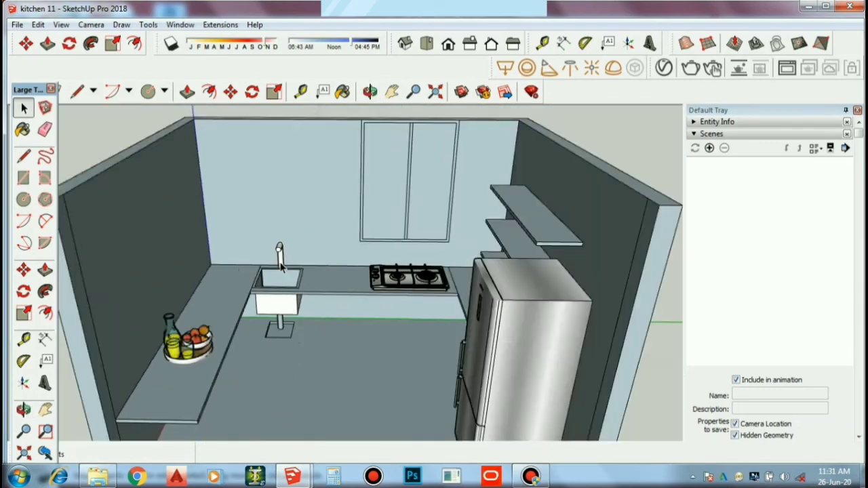
pyautogui.scroll(-1, 331, 307)
pyautogui.moveTo(333, 307); pyautogui.dragTo(552, 301, button='middle')
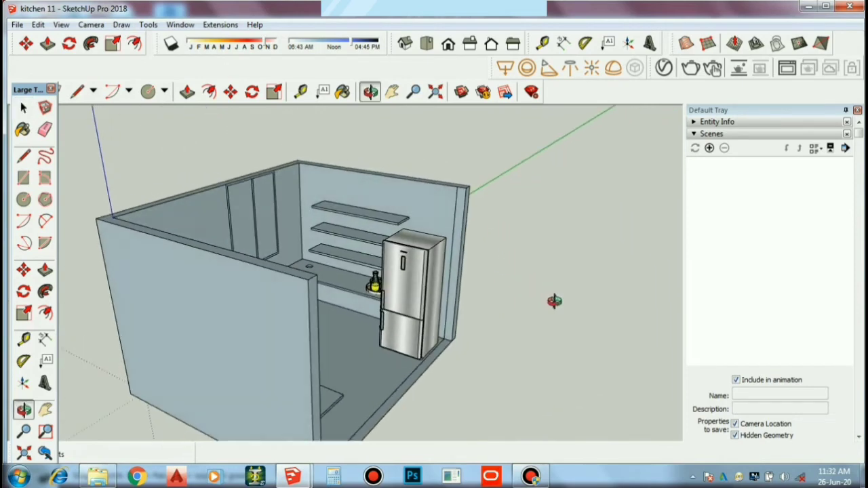
# Step: Zoom in on the fruit bowl beside the fridge, enter its group with Edit Group, and select a glass
pyautogui.scroll(3, 391, 285)
pyautogui.scroll(2, 383, 292)
pyautogui.scroll(1, 377, 295)
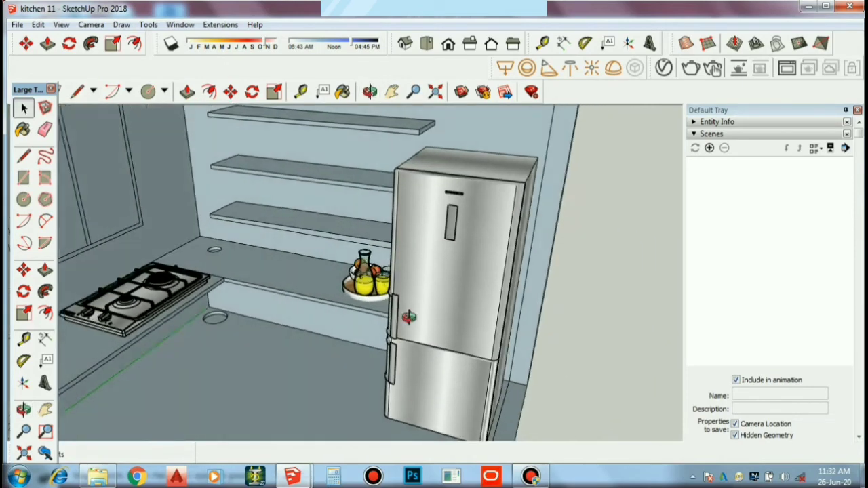
pyautogui.scroll(2, 370, 300)
pyautogui.rightClick(357, 276)
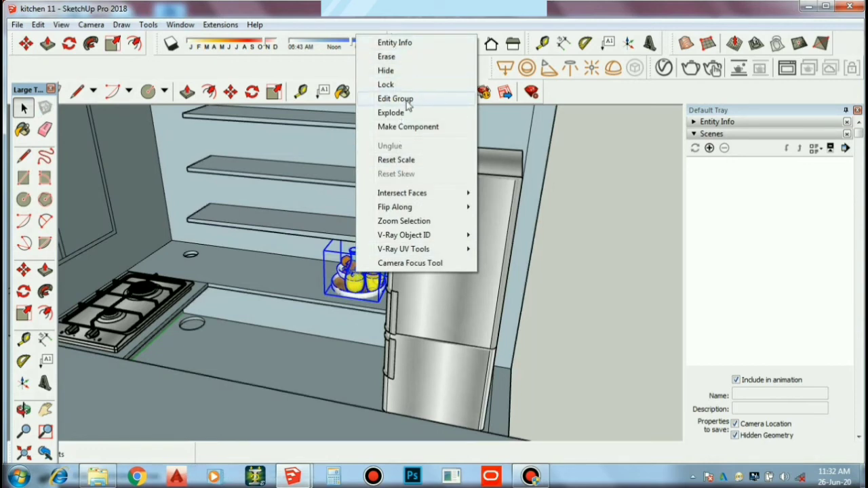
pyautogui.click(395, 99)
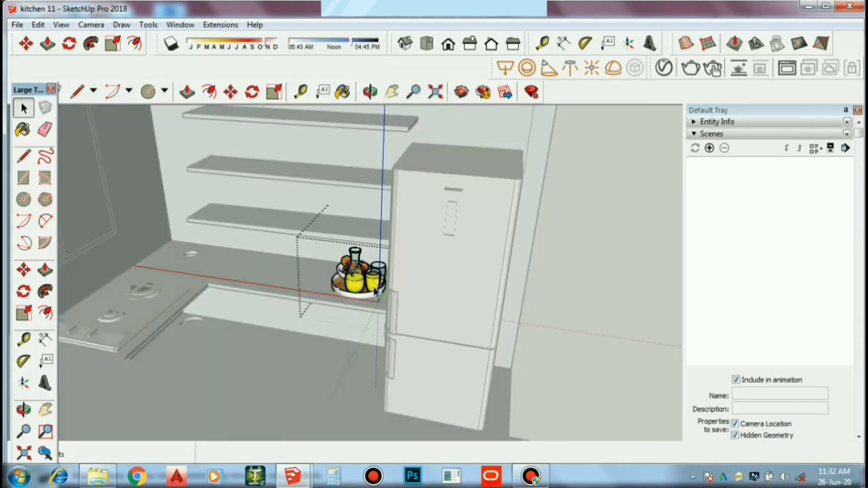
pyautogui.click(376, 289)
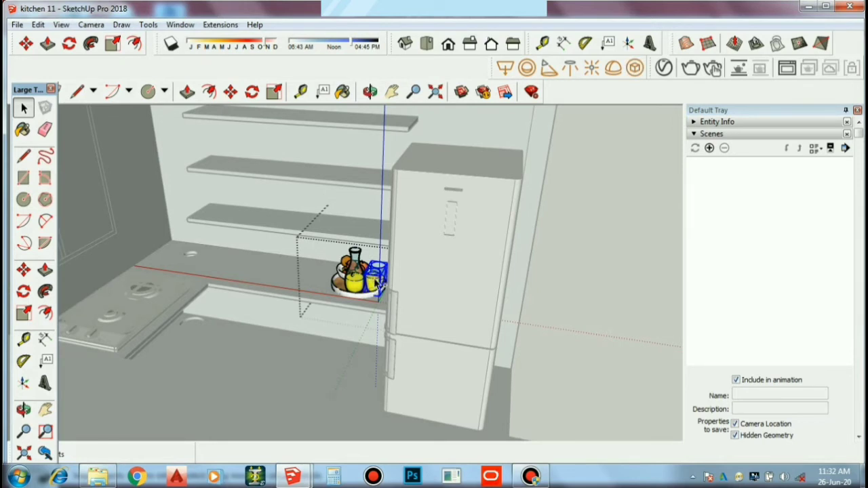
# Step: Paste a second glass of juice onto the top of the fridge
pyautogui.hotkey('ctrl', 'v')
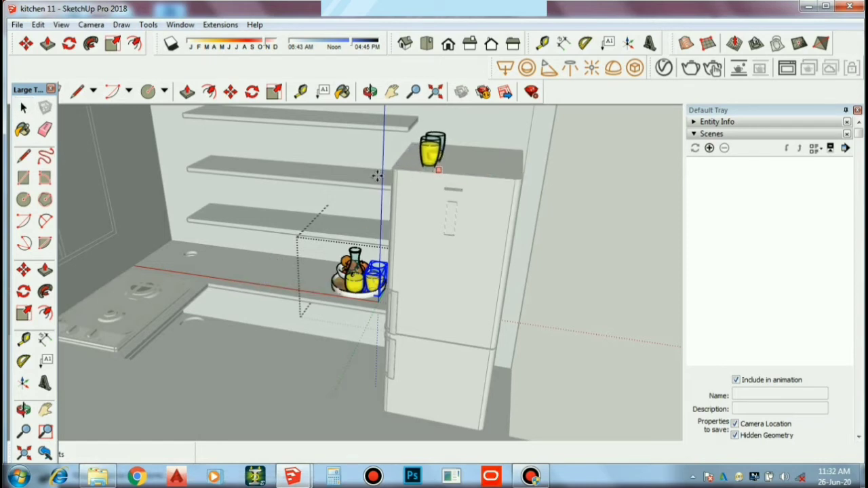
pyautogui.click(442, 169)
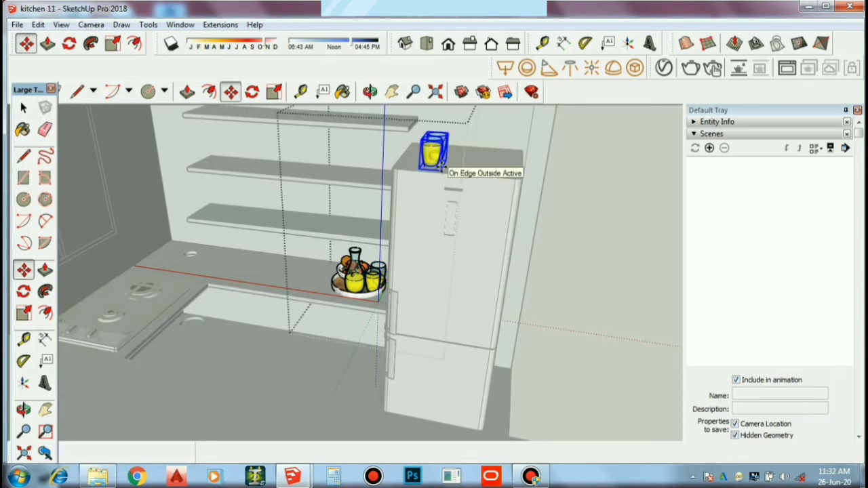
pyautogui.press('space')
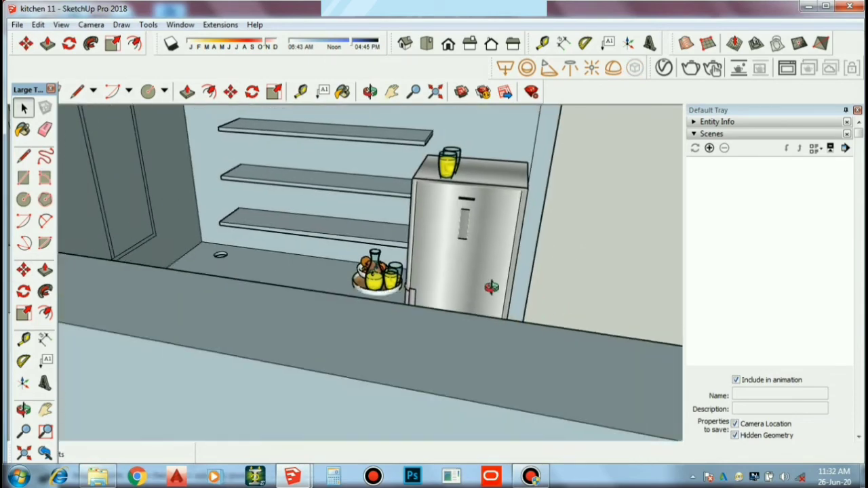
pyautogui.moveTo(587, 249)
pyautogui.mouseDown(button='middle')
pyautogui.moveTo(400, 283)
pyautogui.moveTo(460, 285)
pyautogui.mouseUp(button='middle')
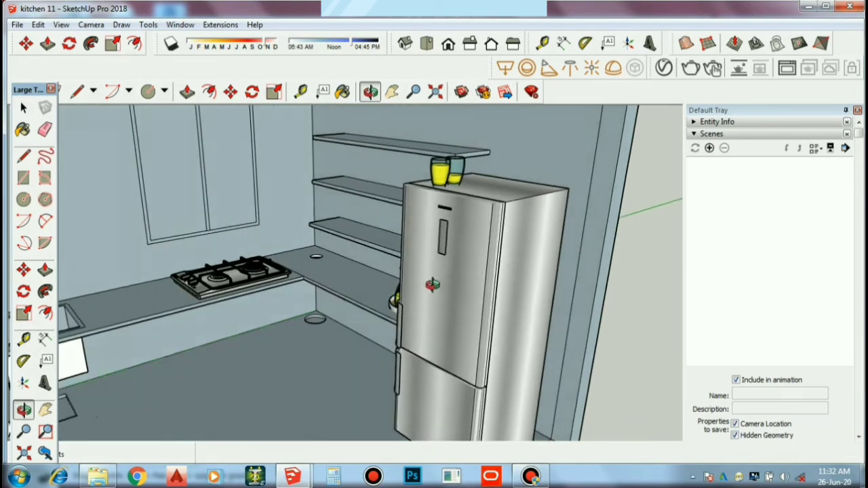
pyautogui.moveTo(292, 475)
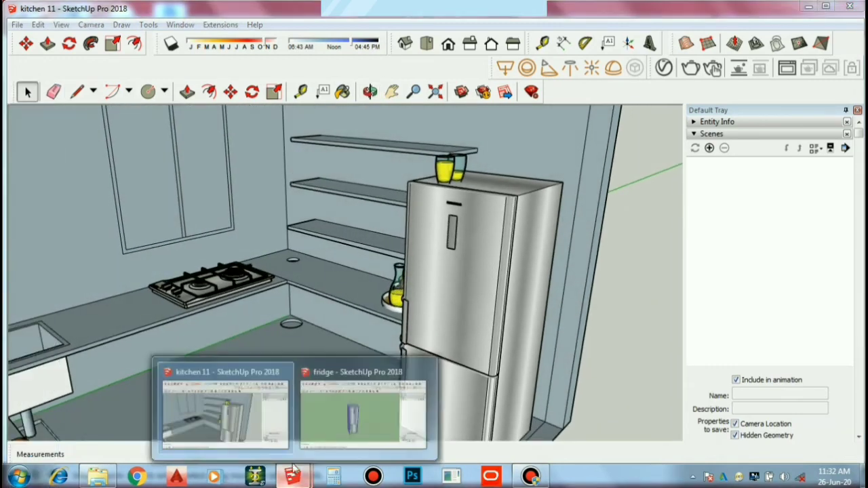
# Step: Open the 'modern kitchen' model in the fridge model's window
pyautogui.click(352, 421)
pyautogui.click(17, 24)
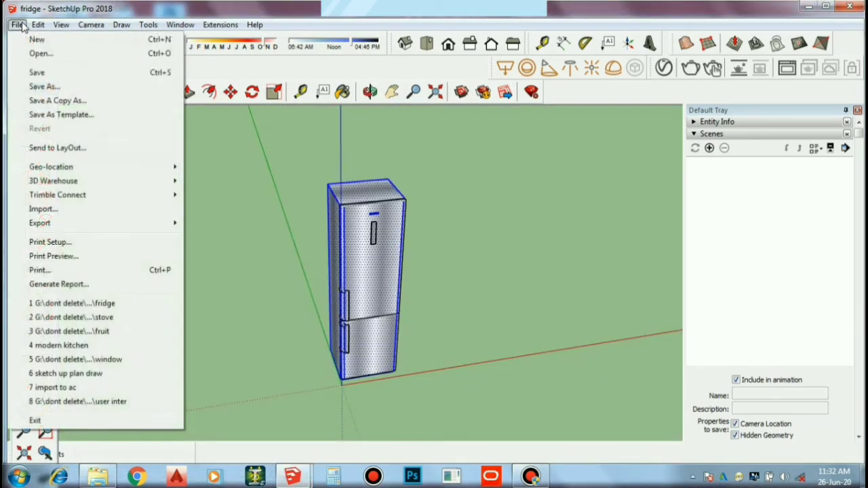
pyautogui.click(41, 54)
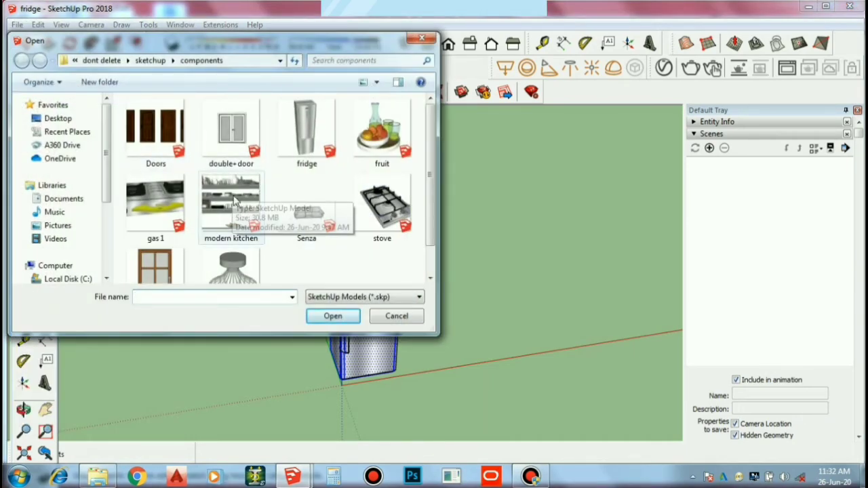
pyautogui.moveTo(229, 203)
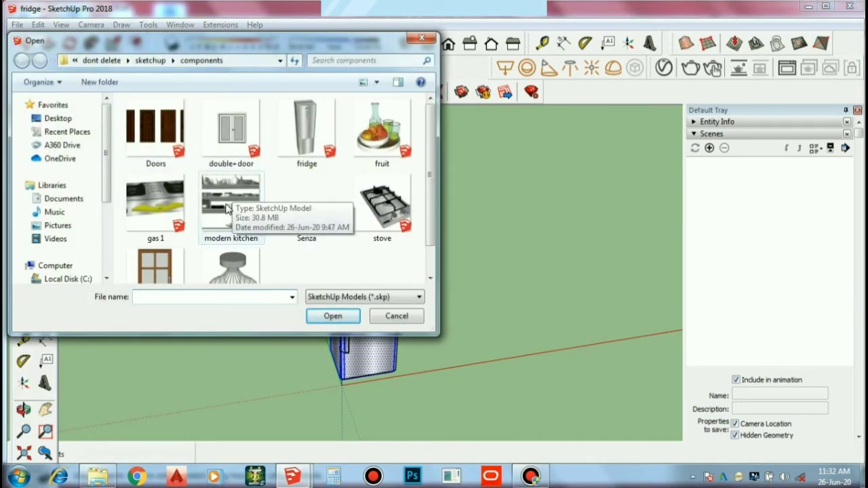
pyautogui.doubleClick(224, 202)
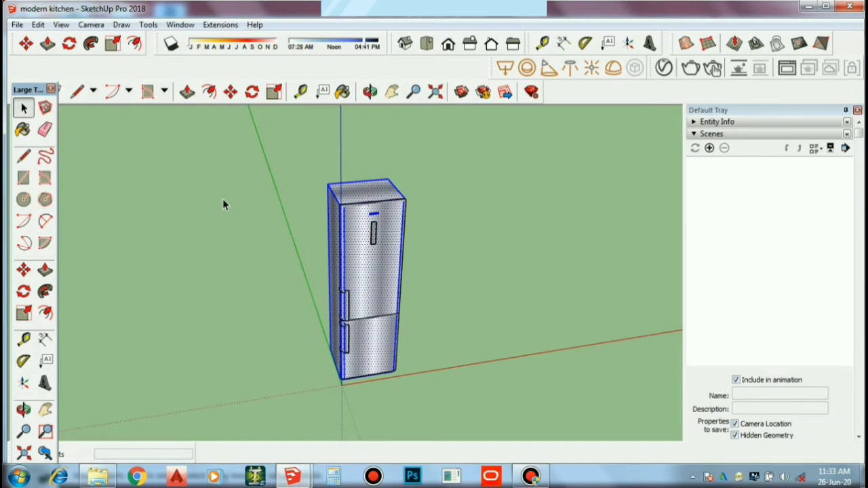
pyautogui.moveTo(292, 476)
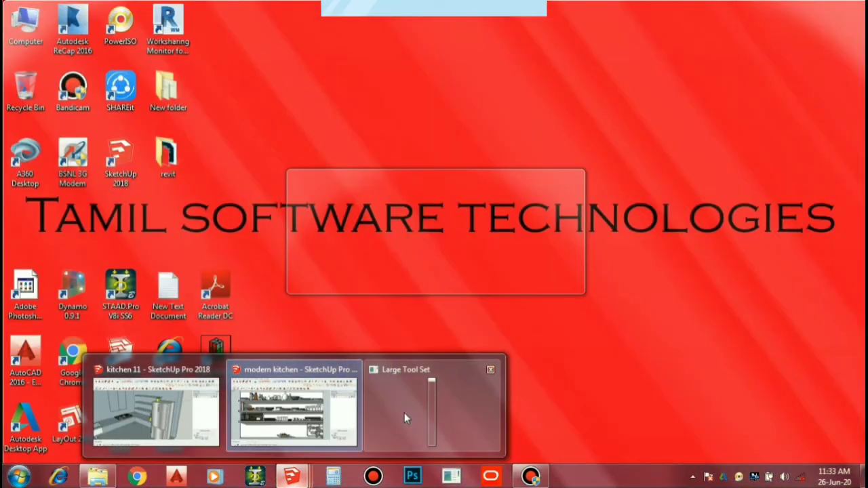
# Step: Copy the fruit bowl from the bottom shelf of the modern kitchen model
pyautogui.click(491, 369)
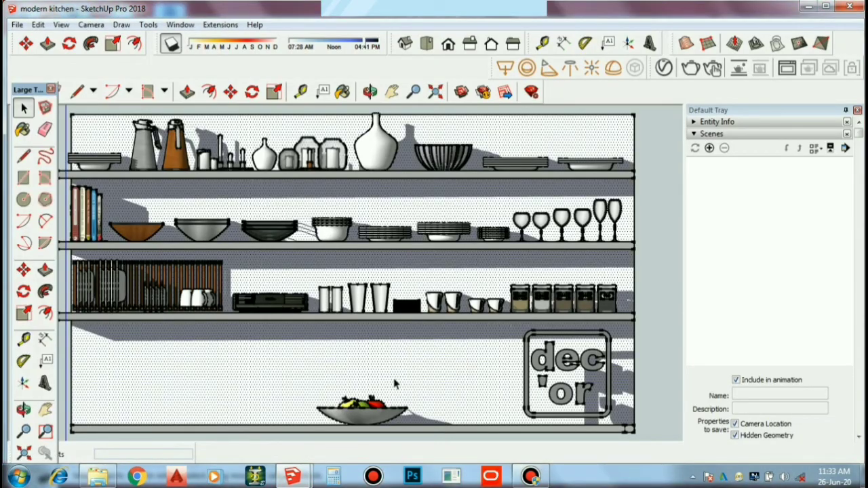
pyautogui.moveTo(285, 275)
pyautogui.mouseDown(button='middle')
pyautogui.moveTo(385, 334)
pyautogui.moveTo(354, 319)
pyautogui.moveTo(382, 364)
pyautogui.mouseUp(button='middle')
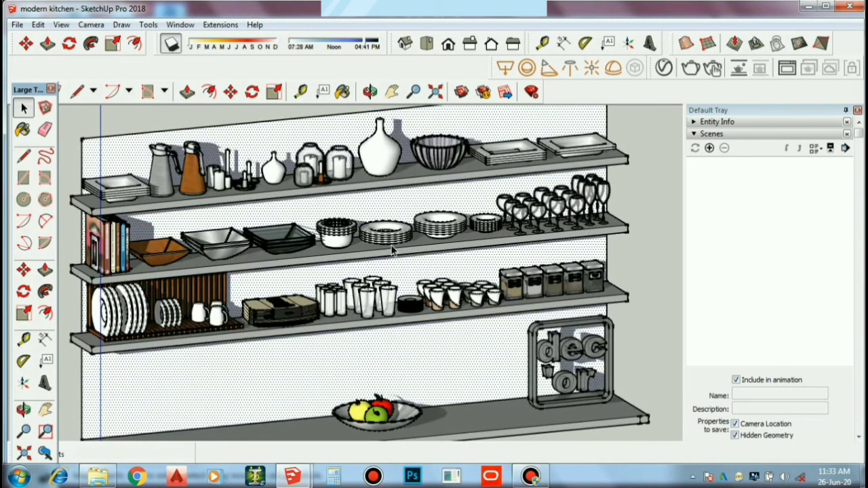
pyautogui.click(386, 426)
pyautogui.rightClick(385, 426)
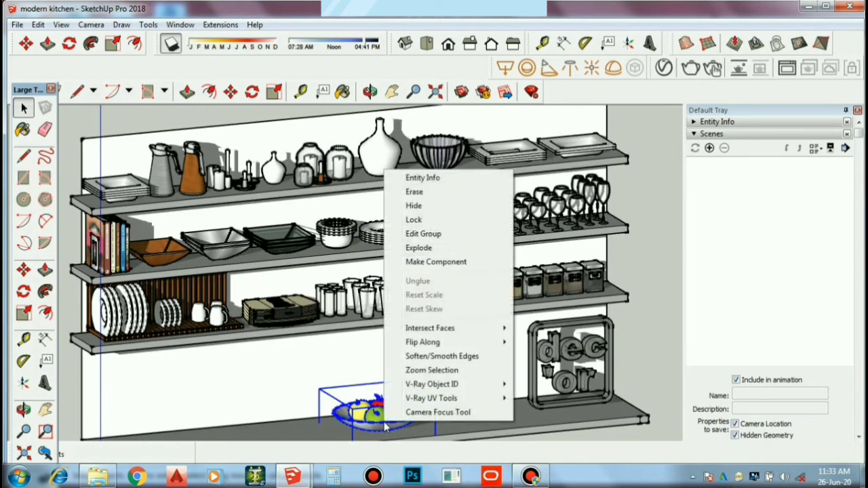
pyautogui.press('Escape')
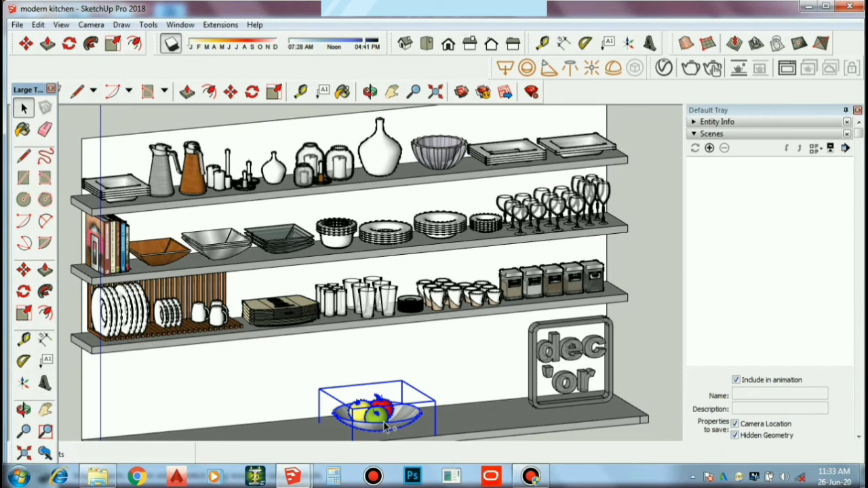
pyautogui.moveTo(293, 477)
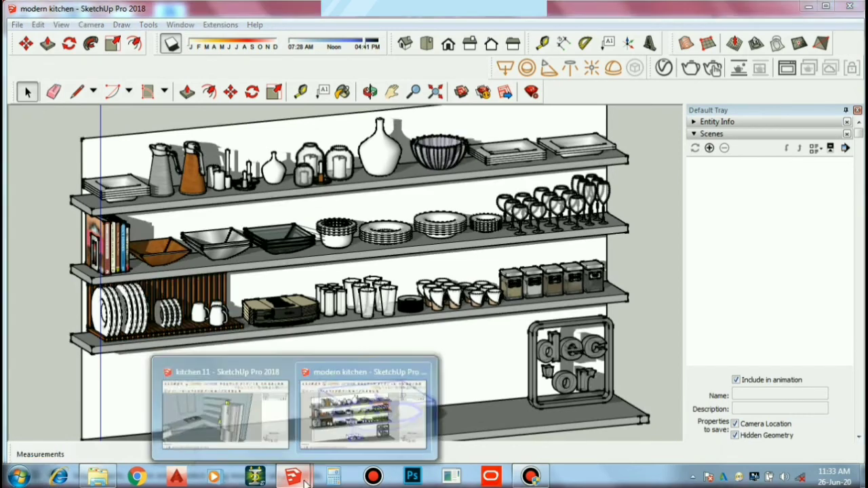
# Step: Paste the fruit bowl into kitchen 11 on the counter corner right of the stove
pyautogui.click(249, 437)
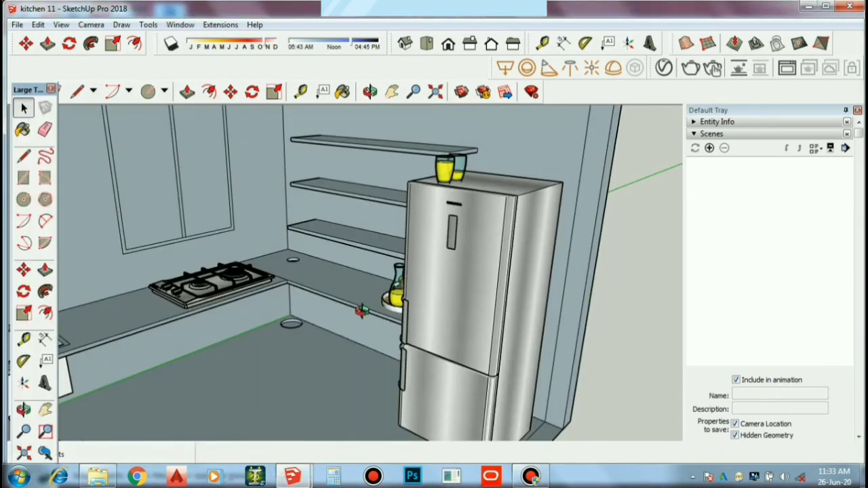
pyautogui.scroll(5, 359, 306)
pyautogui.moveTo(487, 311); pyautogui.dragTo(301, 378, button='middle')
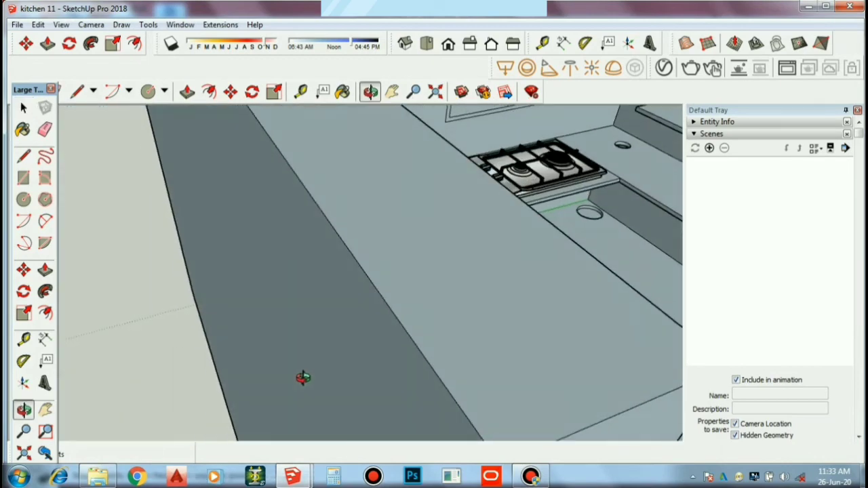
pyautogui.scroll(3, 540, 228)
pyautogui.moveTo(670, 191); pyautogui.dragTo(535, 291, button='middle')
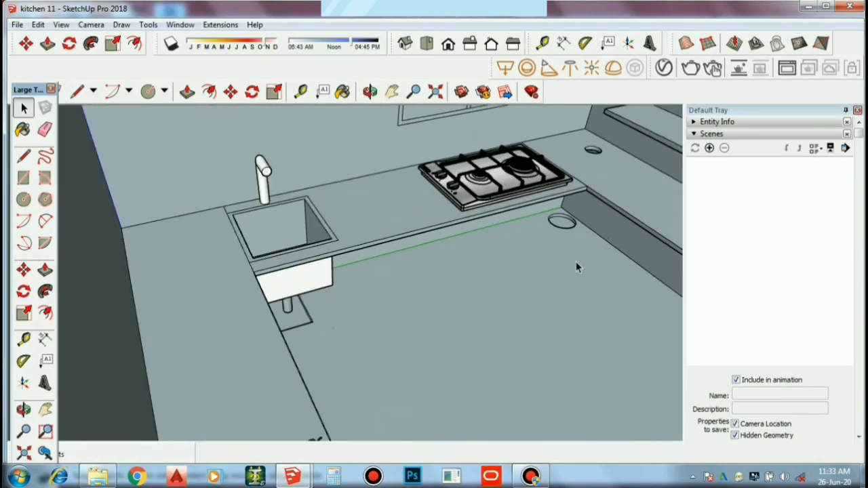
pyautogui.scroll(-3, 536, 292)
pyautogui.scroll(3, 630, 229)
pyautogui.scroll(2, 630, 231)
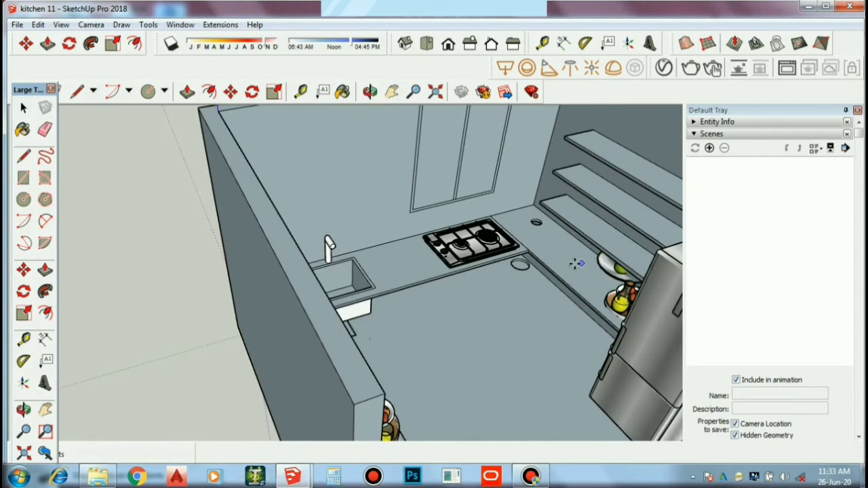
pyautogui.moveTo(567, 263); pyautogui.dragTo(551, 199, button='middle')
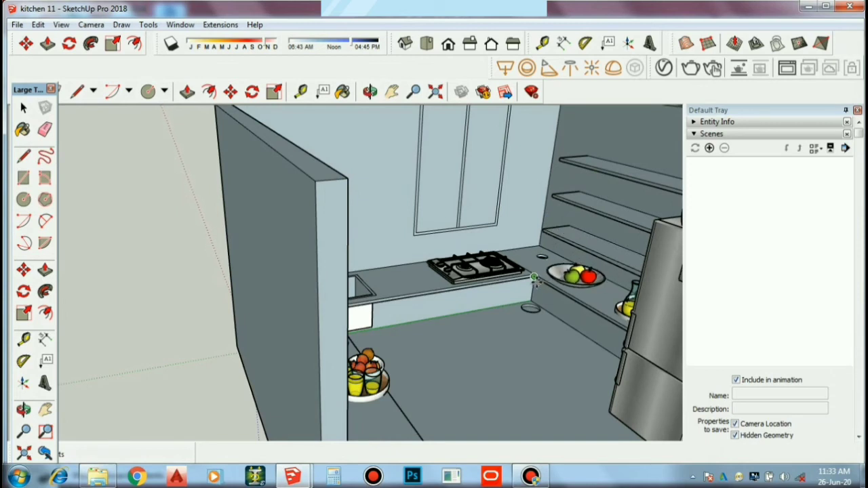
pyautogui.click(538, 281)
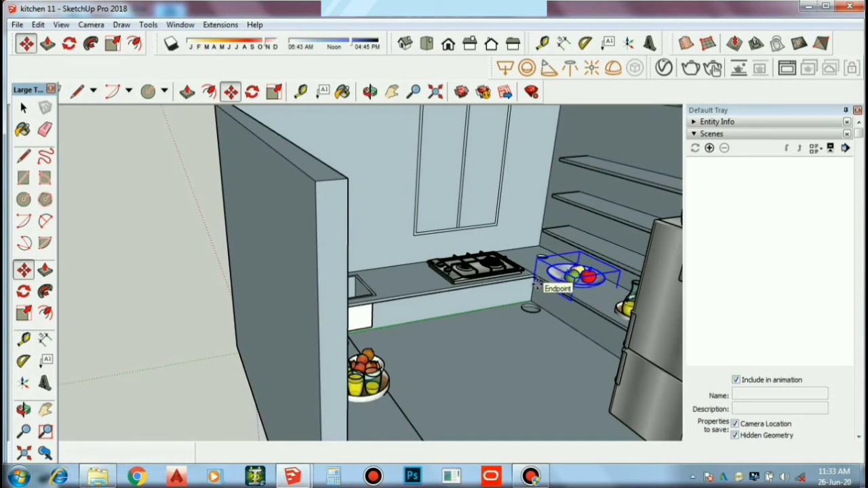
pyautogui.press('space')
pyautogui.scroll(3, 600, 286)
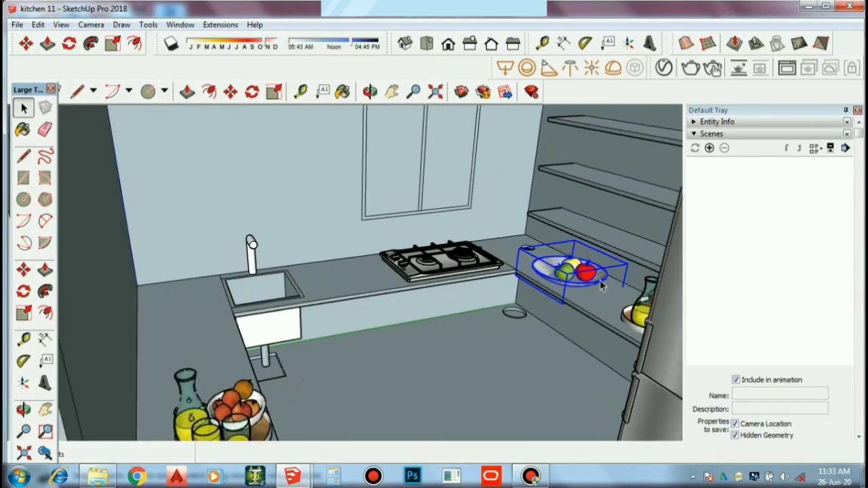
pyautogui.scroll(2, 597, 292)
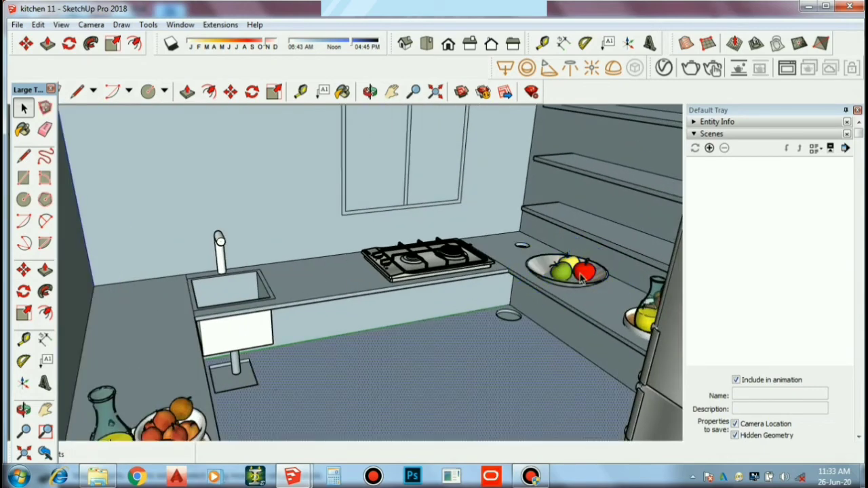
pyautogui.scroll(-3, 582, 279)
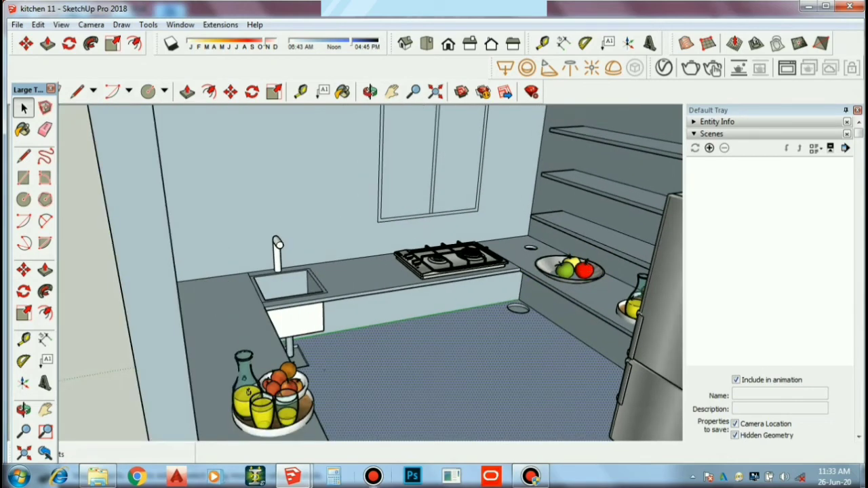
pyautogui.click(293, 476)
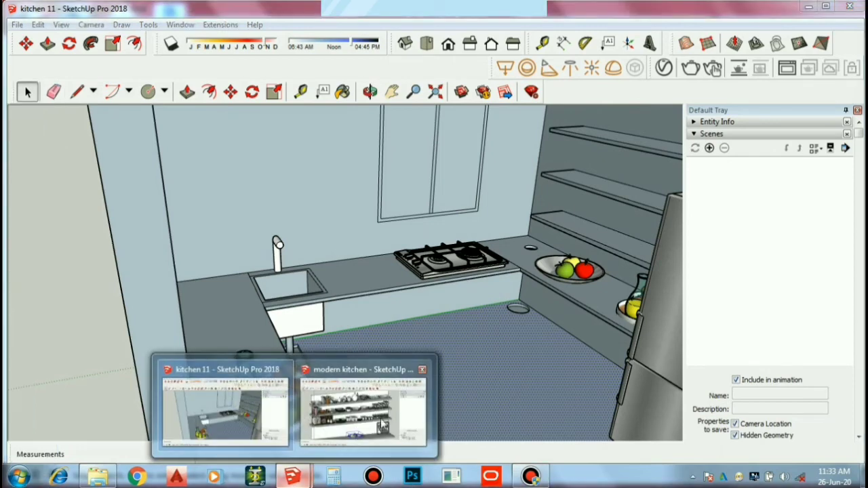
# Step: Copy the ribbed bowl from the modern kitchen's top shelf
pyautogui.click(382, 425)
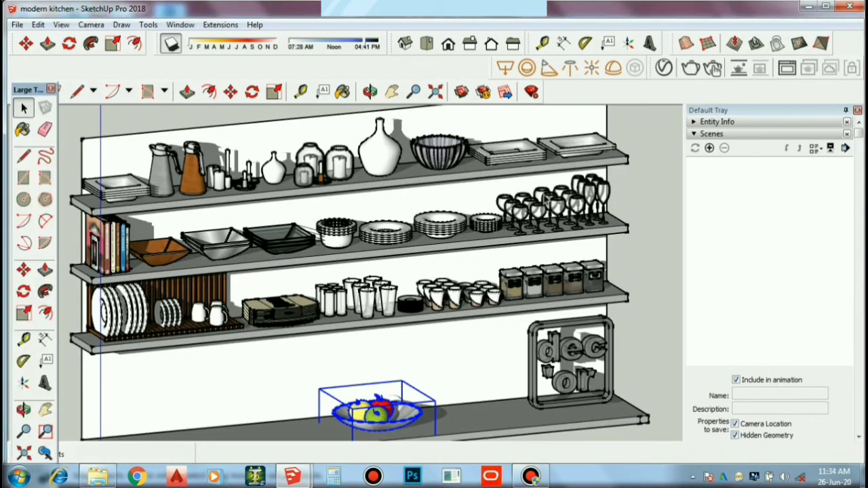
pyautogui.click(453, 157)
pyautogui.rightClick(451, 157)
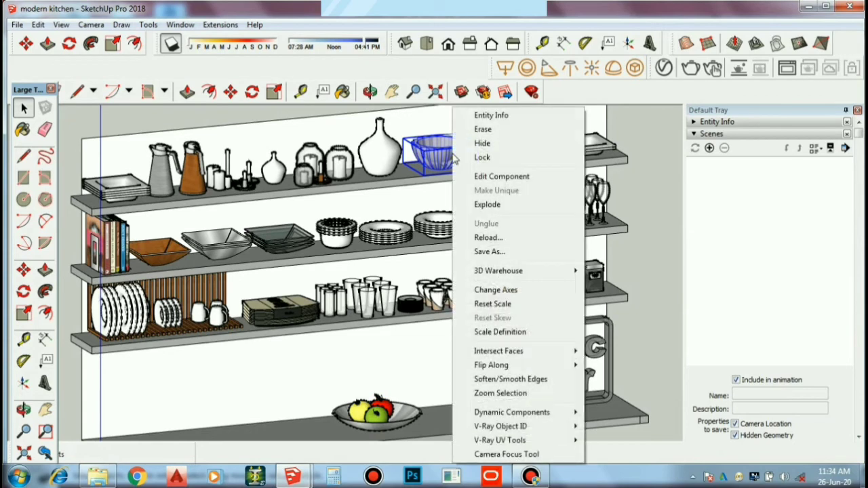
pyautogui.click(442, 155)
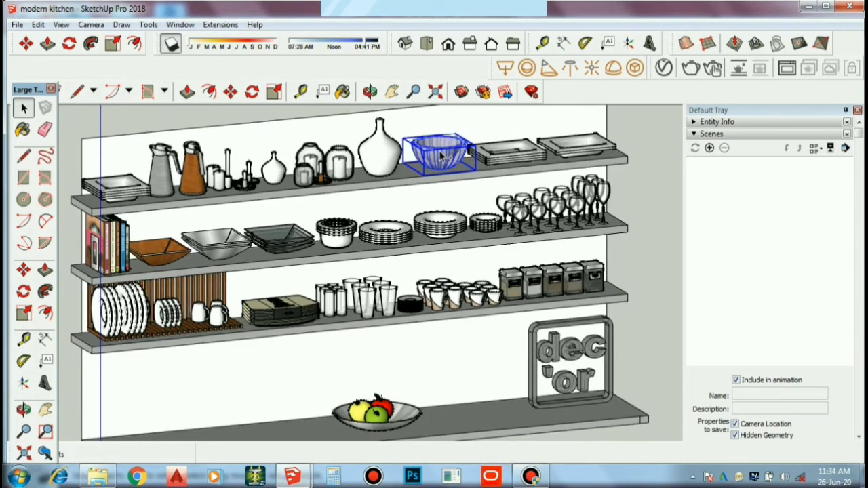
# Step: Place two copies of the bowl side by side on kitchen 11's lowest wall shelf
pyautogui.click(292, 477)
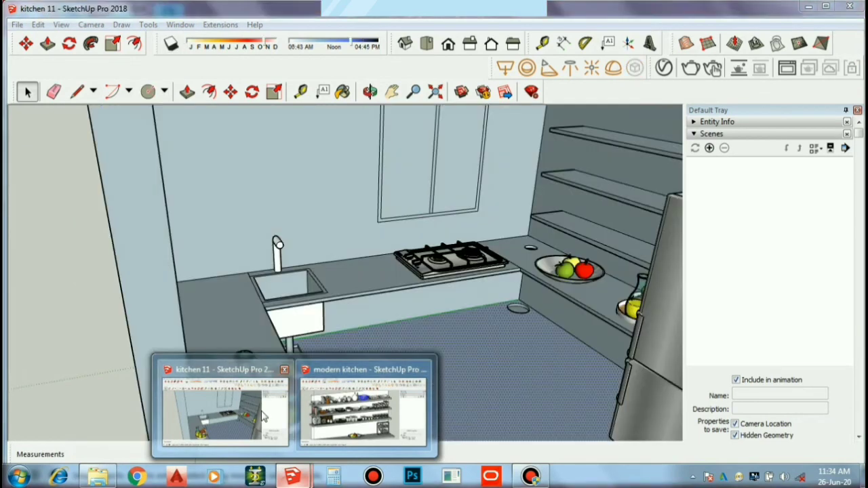
pyautogui.click(272, 414)
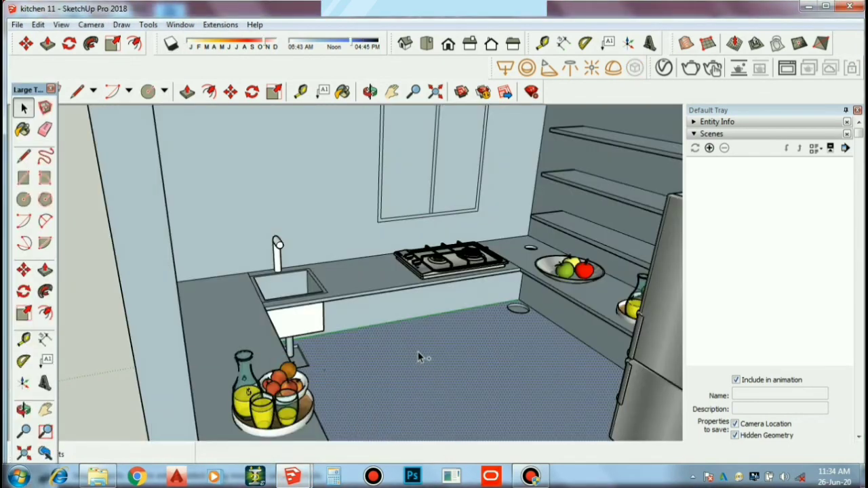
pyautogui.moveTo(418, 357); pyautogui.dragTo(466, 359, button='middle')
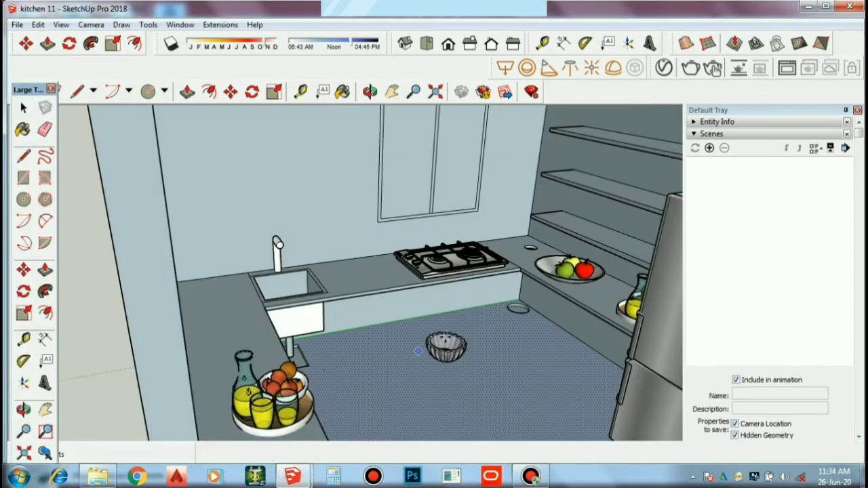
pyautogui.scroll(2, 506, 376)
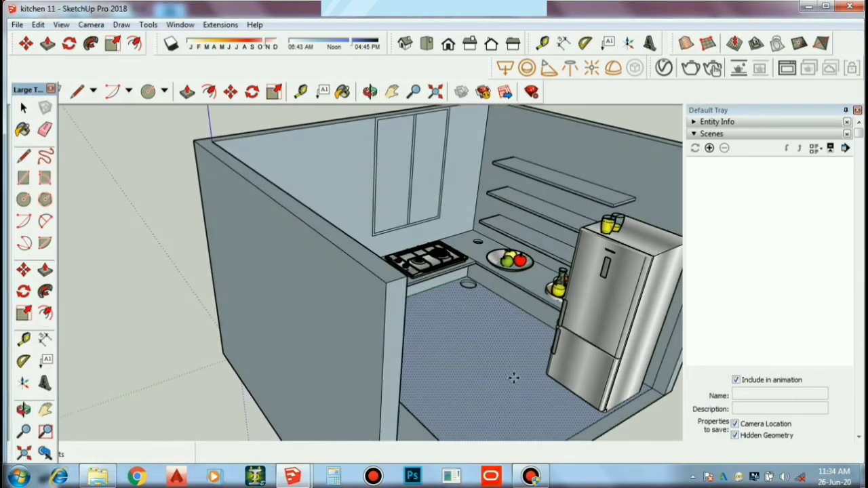
pyautogui.scroll(2, 528, 231)
pyautogui.scroll(2, 528, 231)
pyautogui.hotkey('ctrl', 'v')
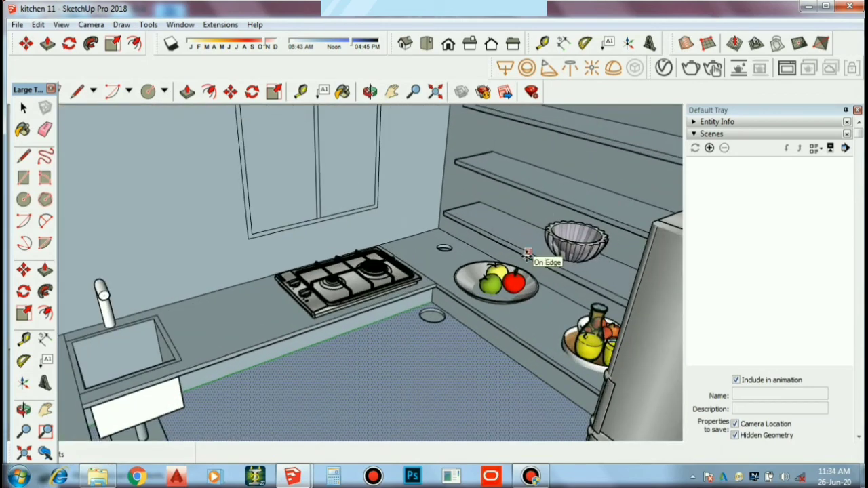
pyautogui.click(526, 256)
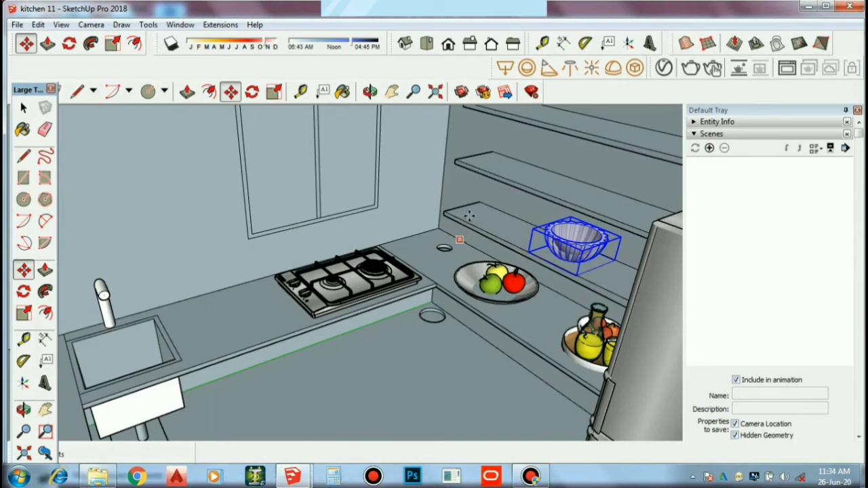
pyautogui.hotkey('ctrl', 'v')
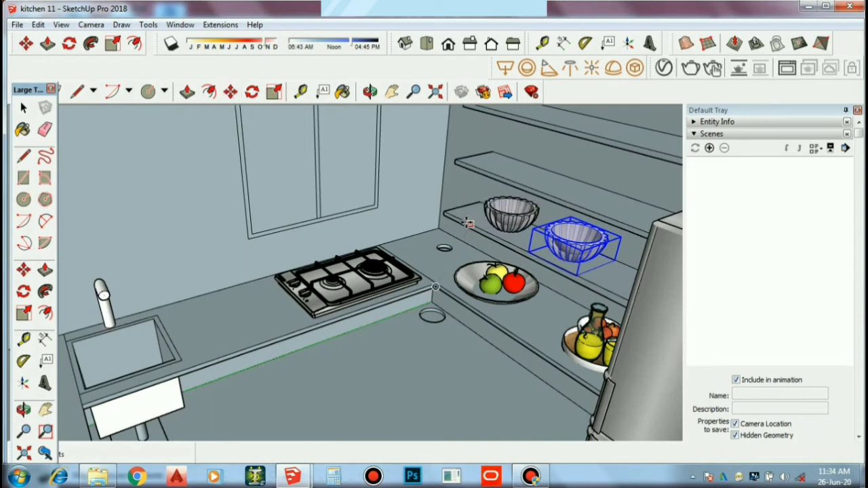
pyautogui.click(466, 223)
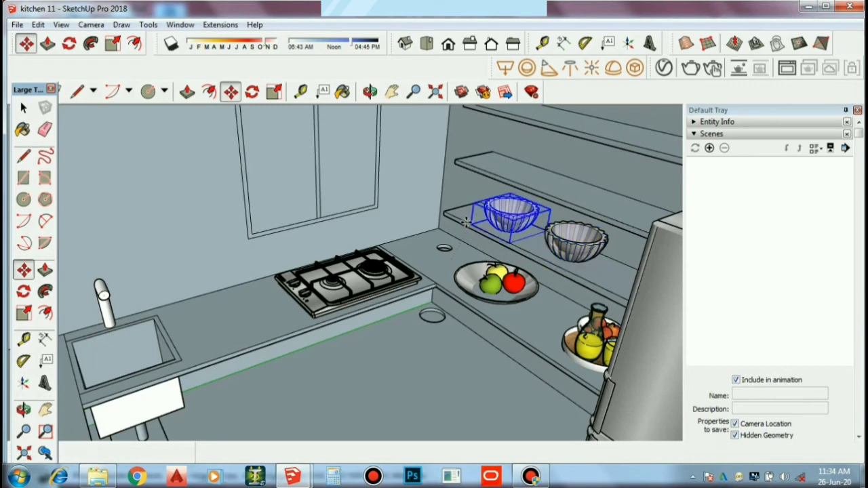
pyautogui.press('space')
pyautogui.click(459, 357)
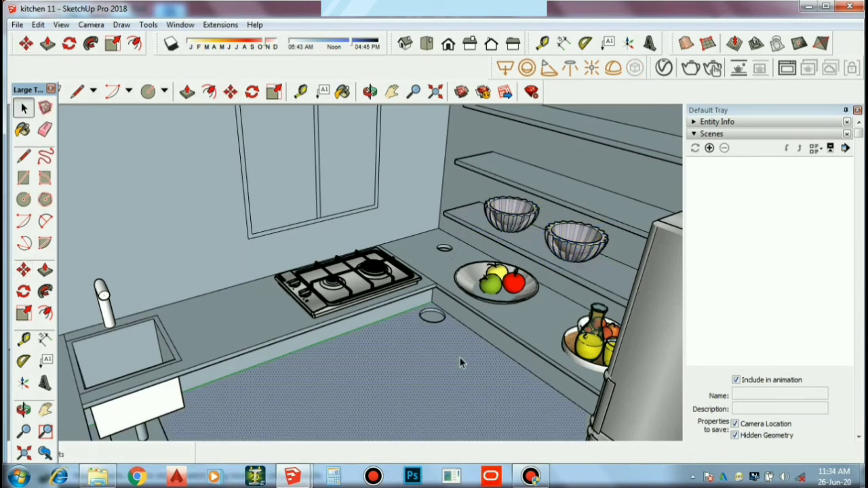
pyautogui.scroll(-3, 459, 357)
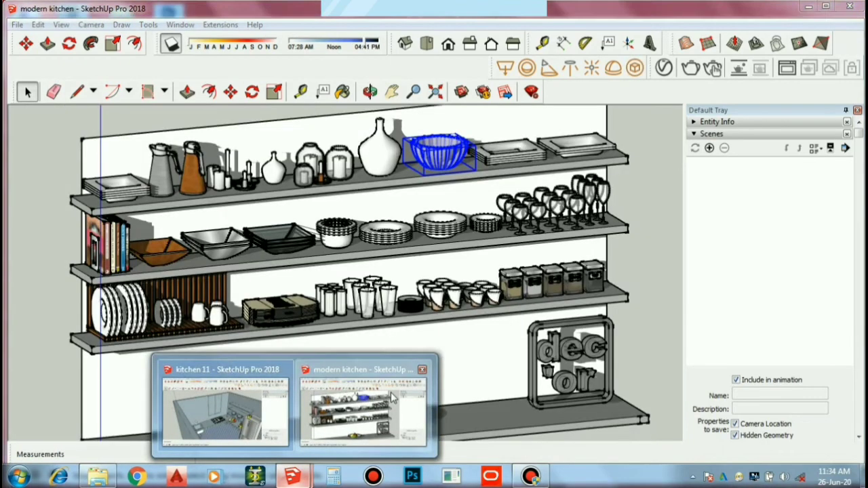
pyautogui.moveTo(292, 477)
pyautogui.click(392, 402)
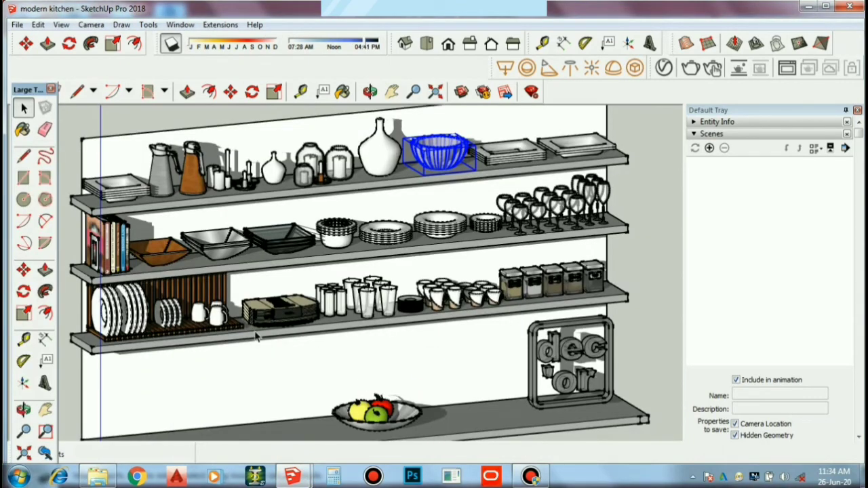
# Step: Paste the modern kitchen's cups into kitchen 11 and copy them onto the upper shelf
pyautogui.click(216, 314)
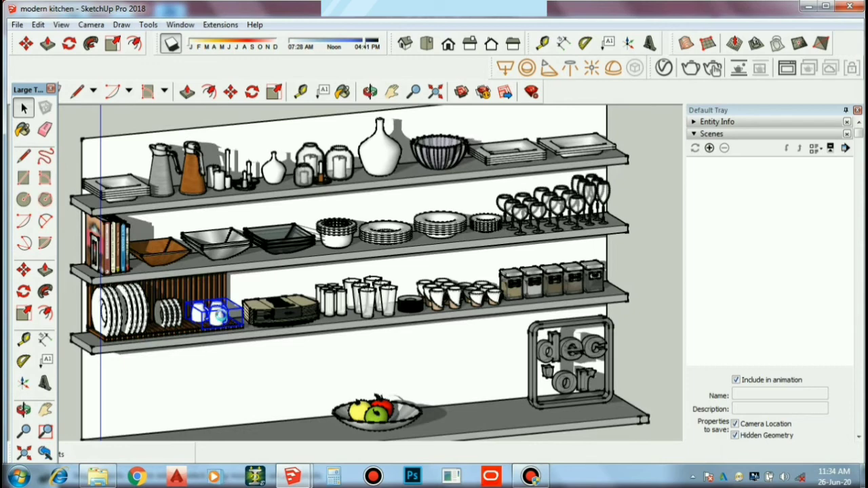
pyautogui.click(293, 476)
pyautogui.click(279, 385)
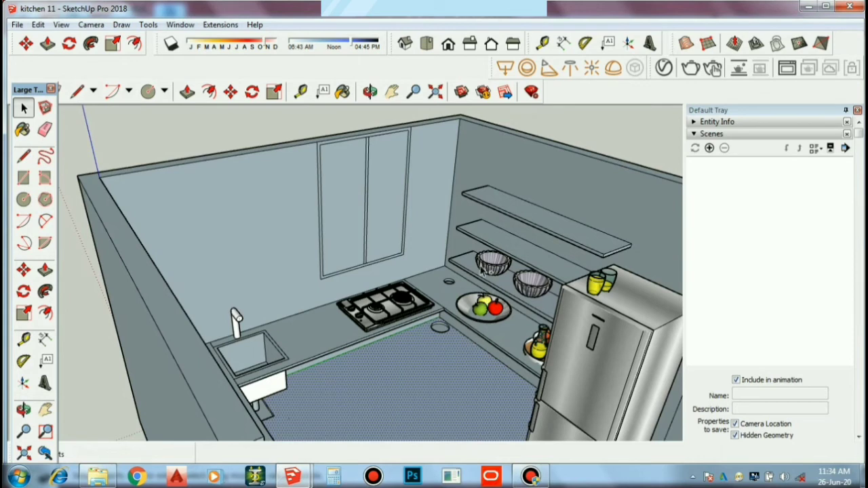
pyautogui.hotkey('ctrl', 'v')
pyautogui.scroll(1, 523, 258)
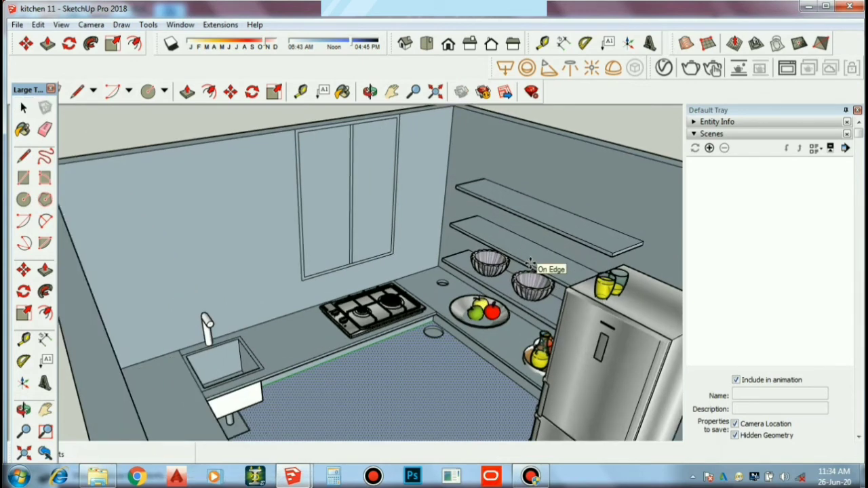
pyautogui.click(478, 237)
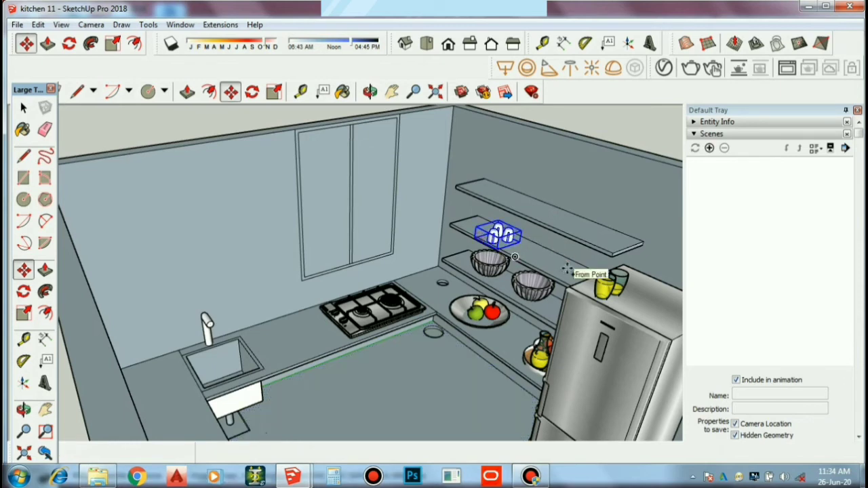
pyautogui.click(547, 220)
pyautogui.click(536, 217)
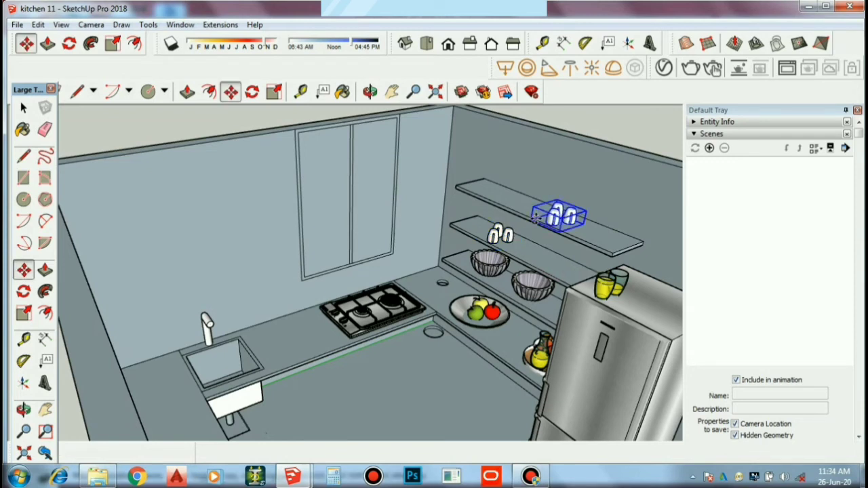
pyautogui.press('Escape')
pyautogui.press('space')
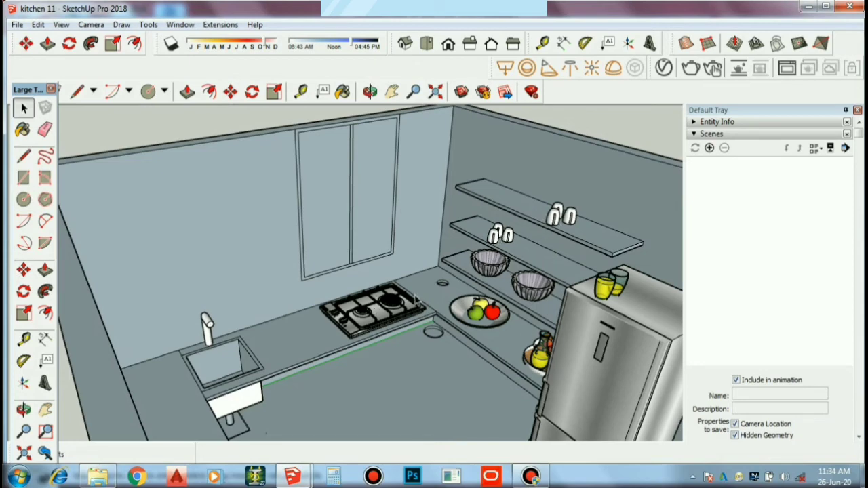
# Step: Orbit out to review the kitchen from a front-facing angle
pyautogui.scroll(-3, 526, 304)
pyautogui.scroll(-2, 536, 325)
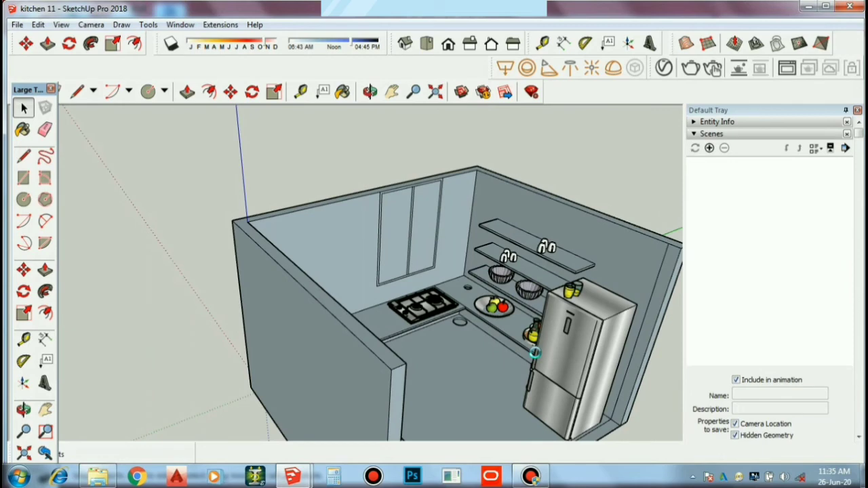
pyautogui.moveTo(534, 352)
pyautogui.mouseDown(button='middle')
pyautogui.moveTo(536, 359)
pyautogui.moveTo(288, 314)
pyautogui.mouseUp(button='middle')
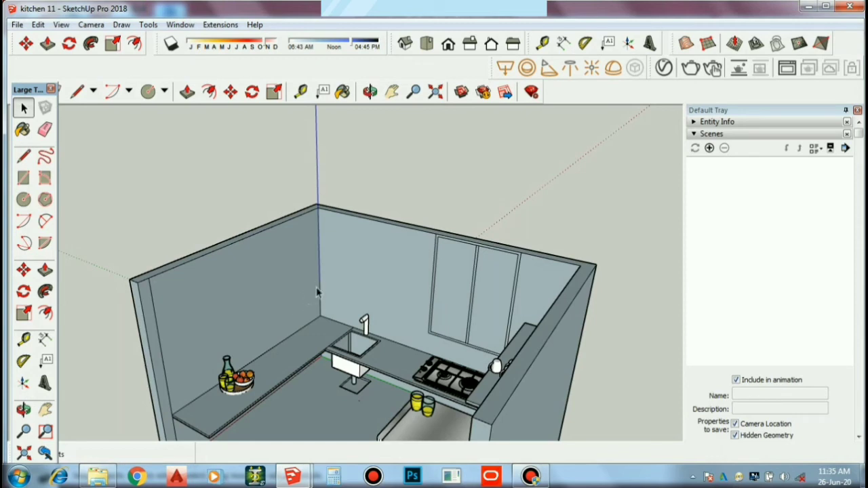
pyautogui.moveTo(346, 325); pyautogui.dragTo(429, 289, button='middle')
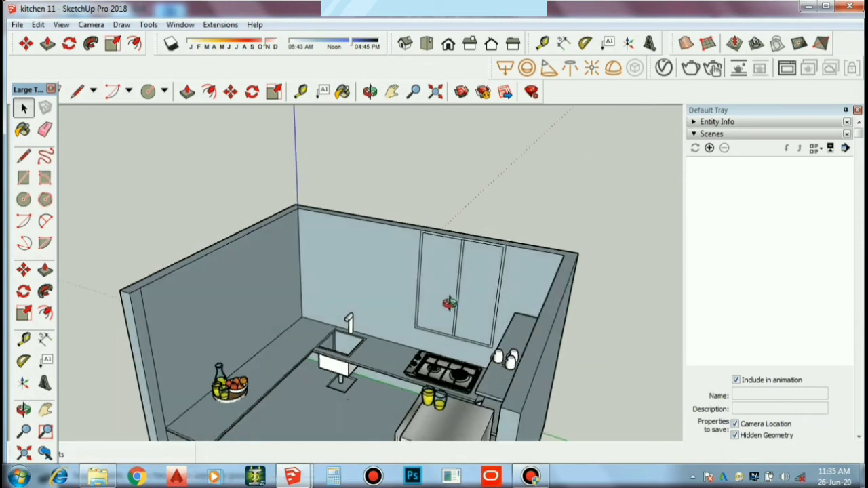
pyautogui.scroll(-3, 429, 289)
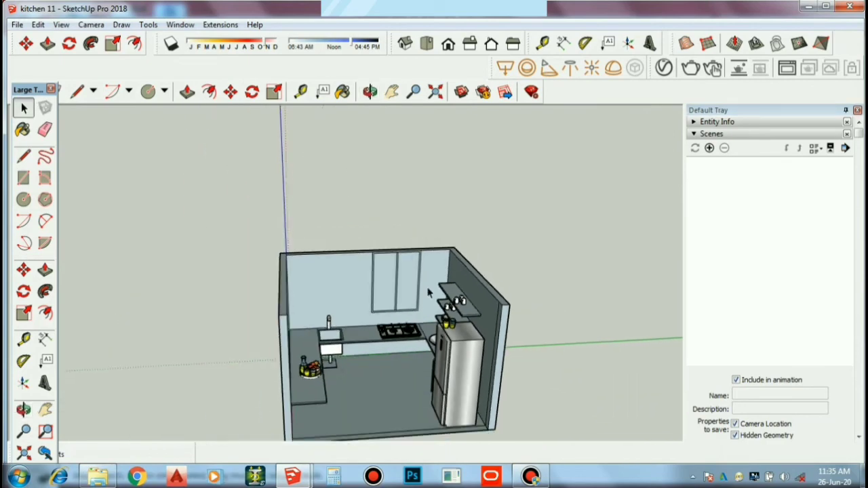
pyautogui.moveTo(393, 401)
pyautogui.mouseDown(button='middle')
pyautogui.moveTo(398, 393)
pyautogui.moveTo(471, 418)
pyautogui.moveTo(421, 335)
pyautogui.mouseUp(button='middle')
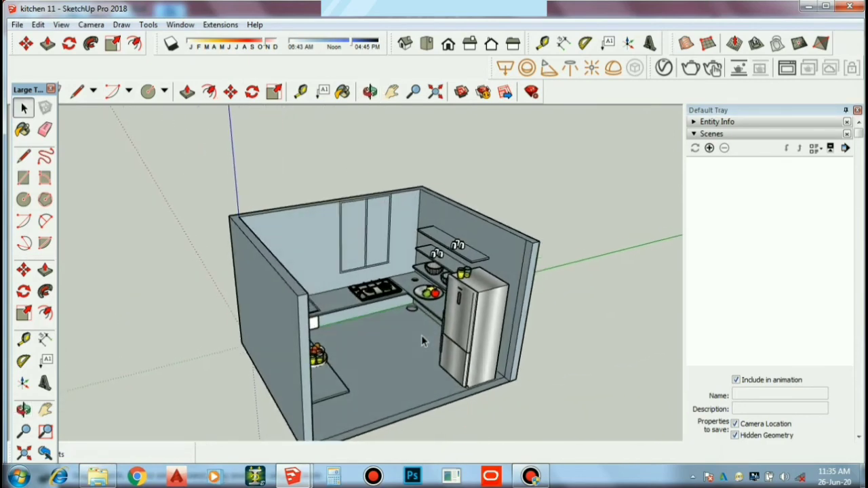
pyautogui.scroll(3, 421, 335)
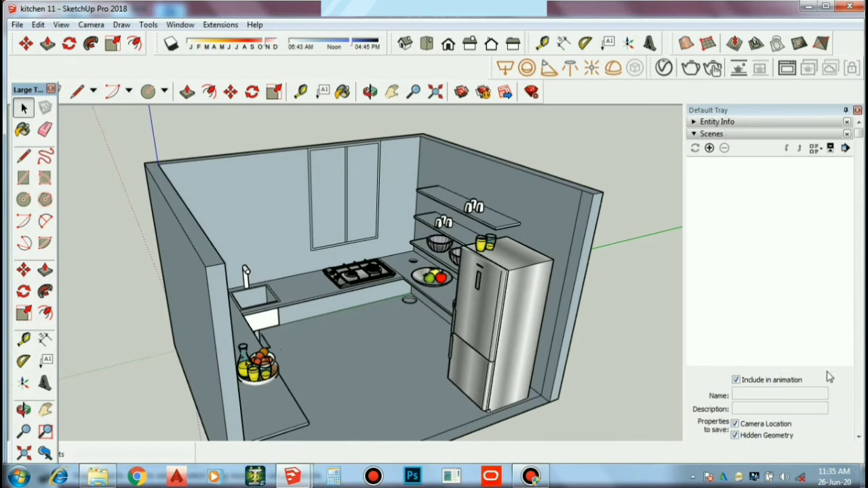
# Step: Select Ornate Tile 01 from the Tile collection in the Materials panel
pyautogui.click(859, 440)
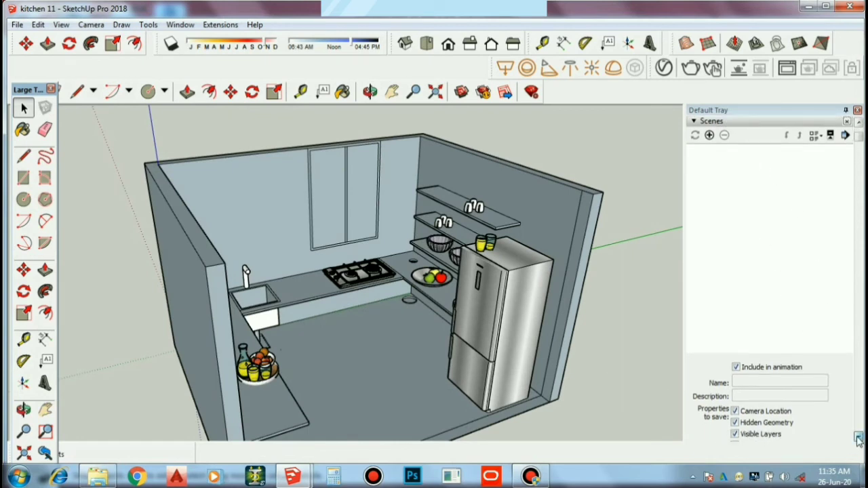
pyautogui.click(859, 440)
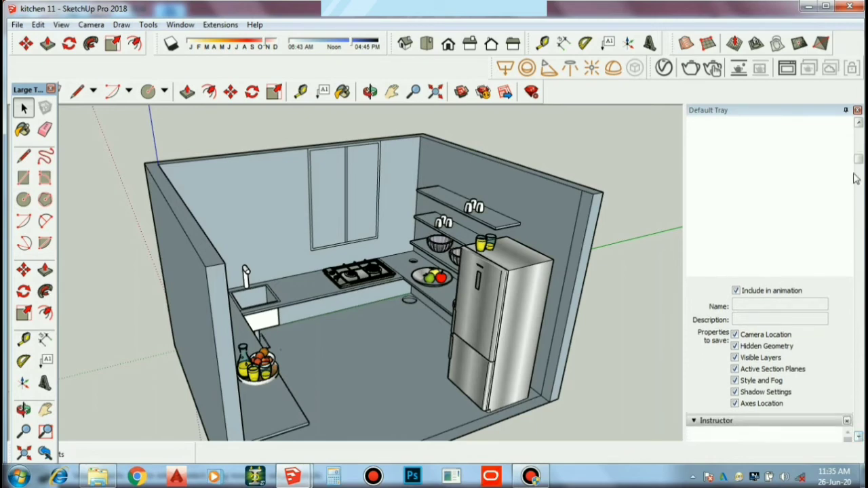
pyautogui.moveTo(858, 163); pyautogui.dragTo(858, 279)
pyautogui.click(859, 380)
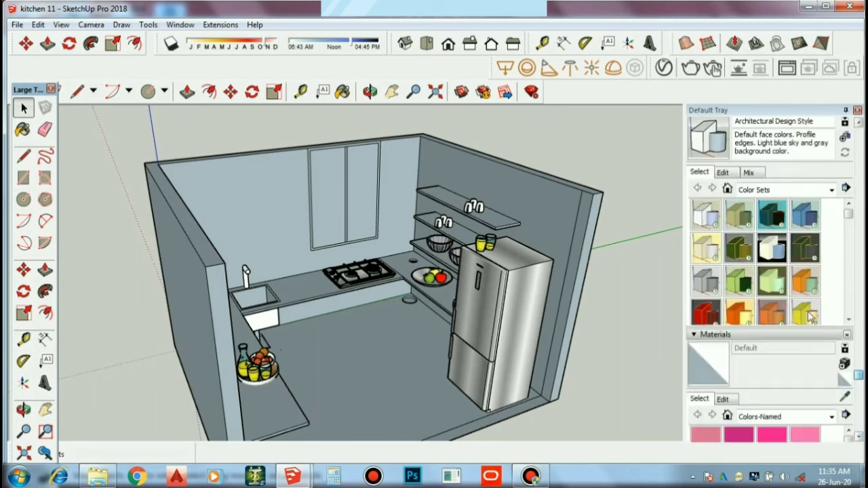
pyautogui.scroll(3, 798, 306)
pyautogui.scroll(3, 797, 307)
pyautogui.scroll(3, 797, 307)
pyautogui.scroll(-3, 797, 307)
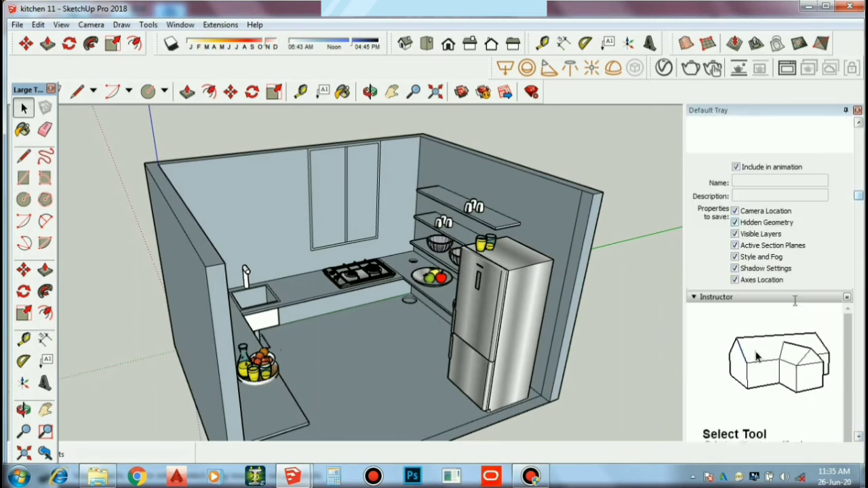
pyautogui.scroll(-3, 797, 307)
pyautogui.scroll(-3, 798, 306)
pyautogui.scroll(-3, 798, 307)
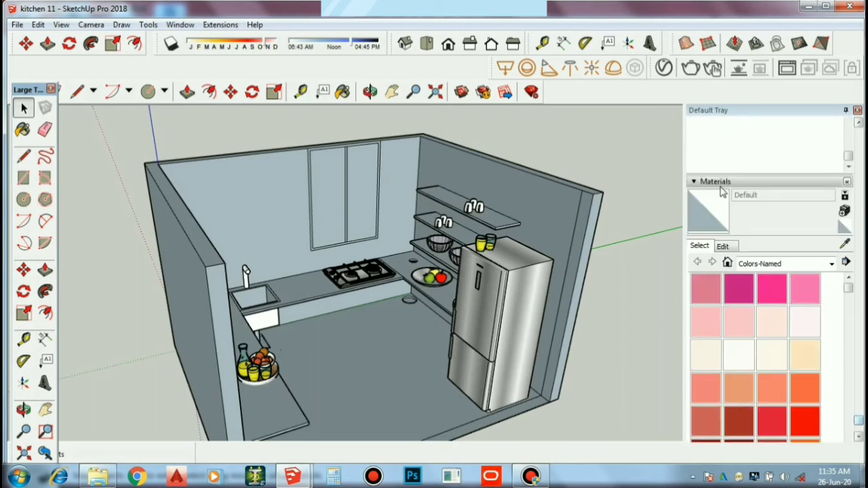
pyautogui.click(832, 264)
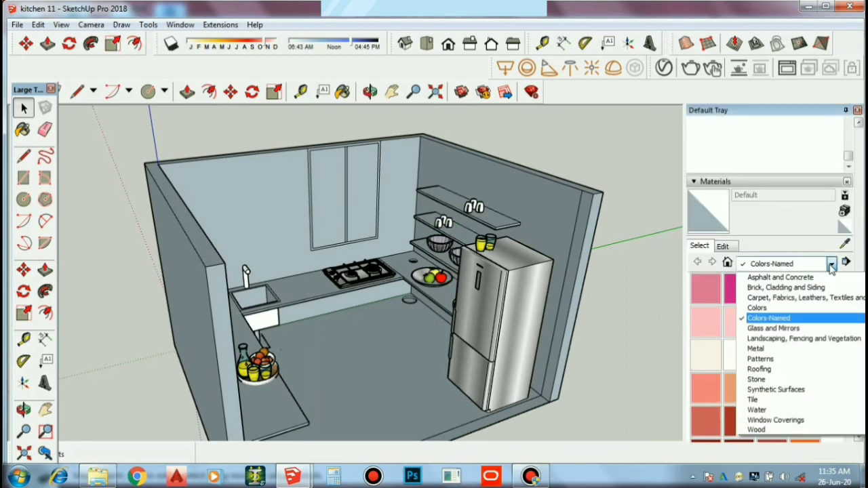
pyautogui.click(754, 401)
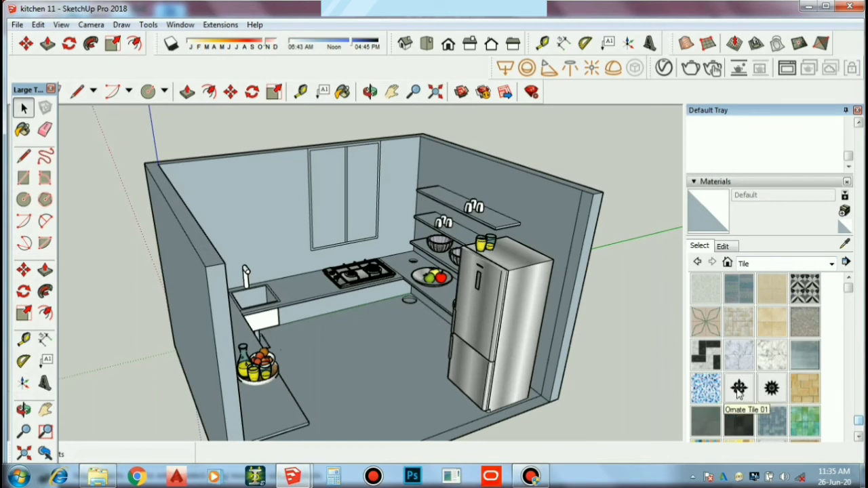
pyautogui.click(739, 389)
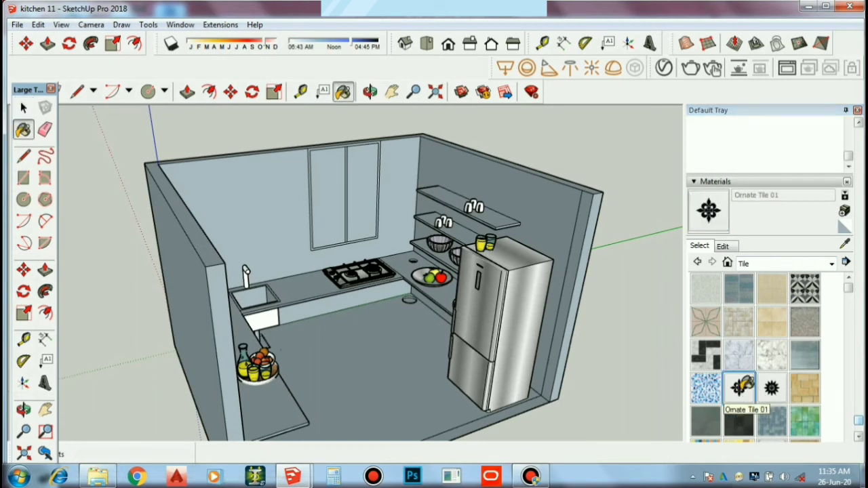
# Step: Paint the back, window and left walls and the floor with Ornate Tile 01
pyautogui.click(559, 202)
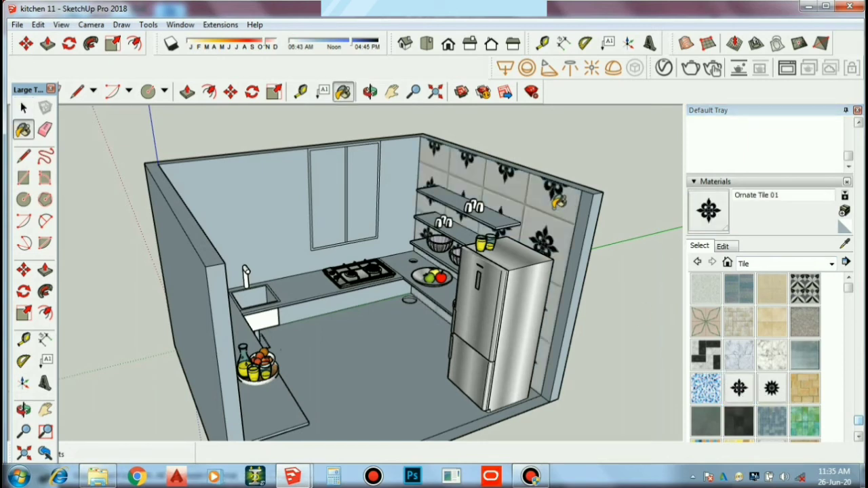
pyautogui.click(281, 185)
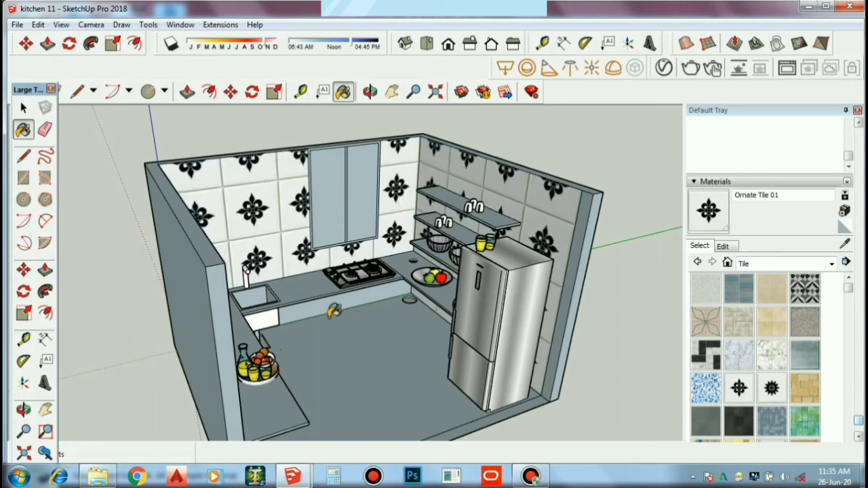
pyautogui.click(340, 366)
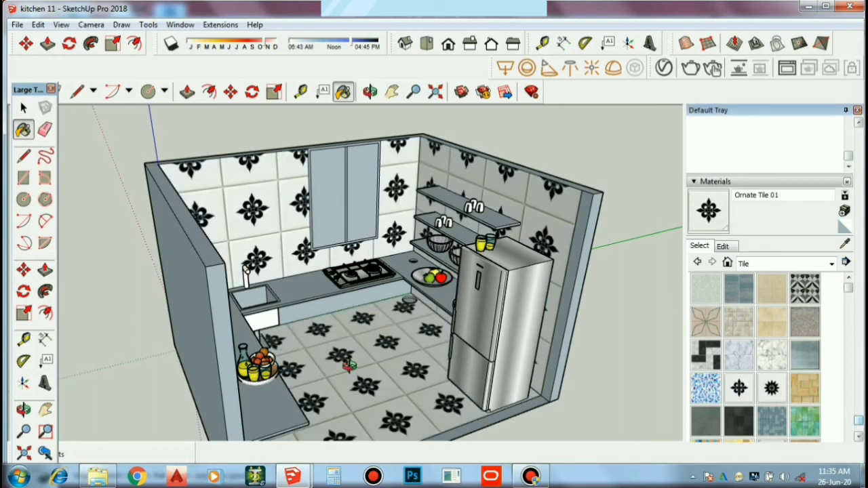
pyautogui.moveTo(345, 360)
pyautogui.mouseDown(button='middle')
pyautogui.moveTo(319, 356)
pyautogui.moveTo(225, 258)
pyautogui.mouseUp(button='middle')
pyautogui.click(225, 257)
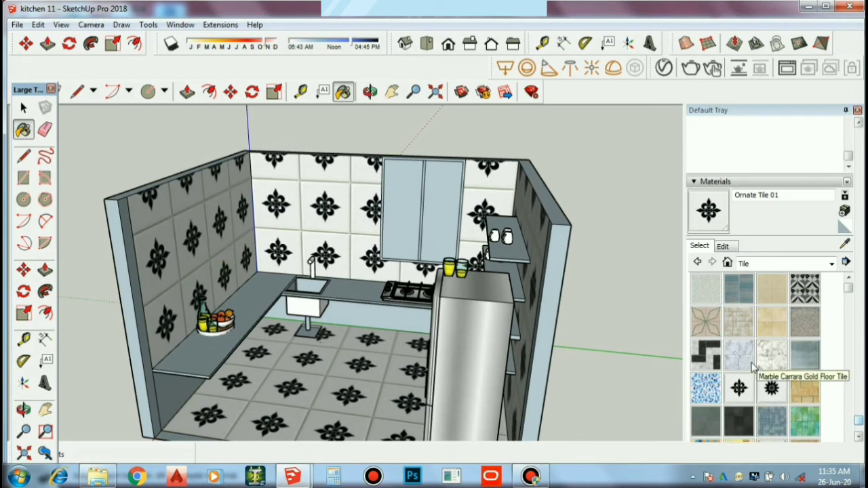
# Step: Repaint the floor with Square Glass Tile 01, then settle on plain Basic Tile
pyautogui.click(774, 424)
pyautogui.click(375, 403)
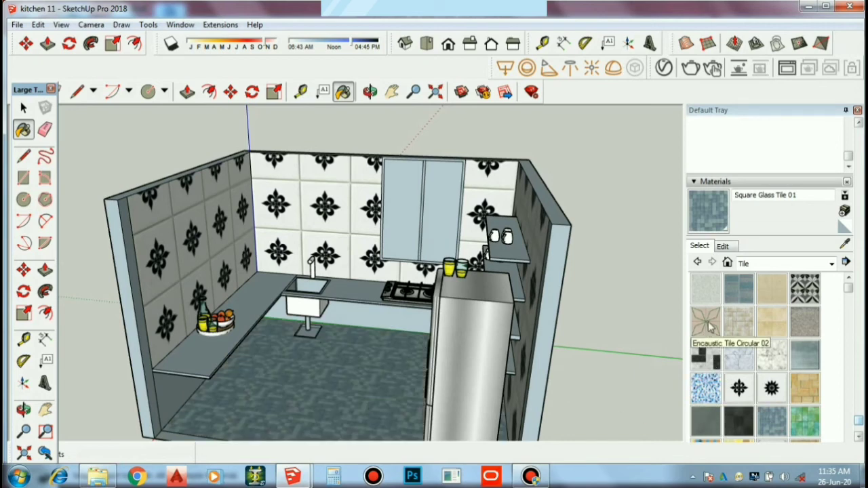
pyautogui.click(712, 301)
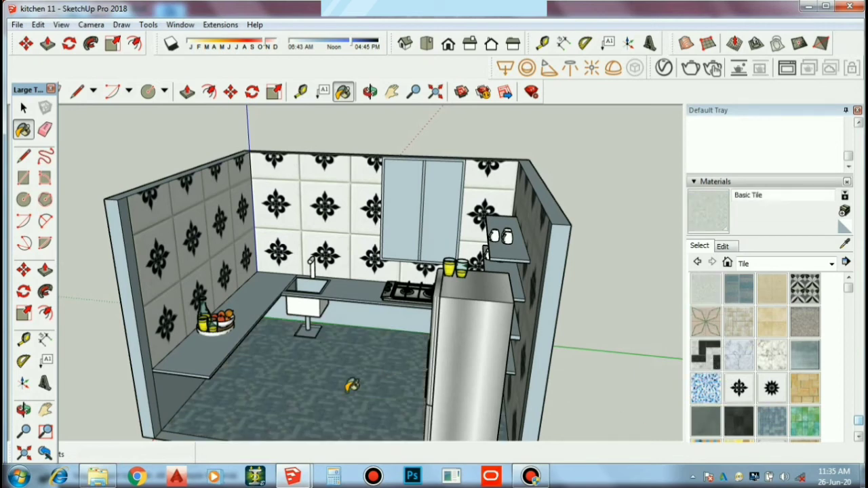
pyautogui.click(351, 385)
pyautogui.scroll(2, 351, 384)
pyautogui.scroll(2, 351, 384)
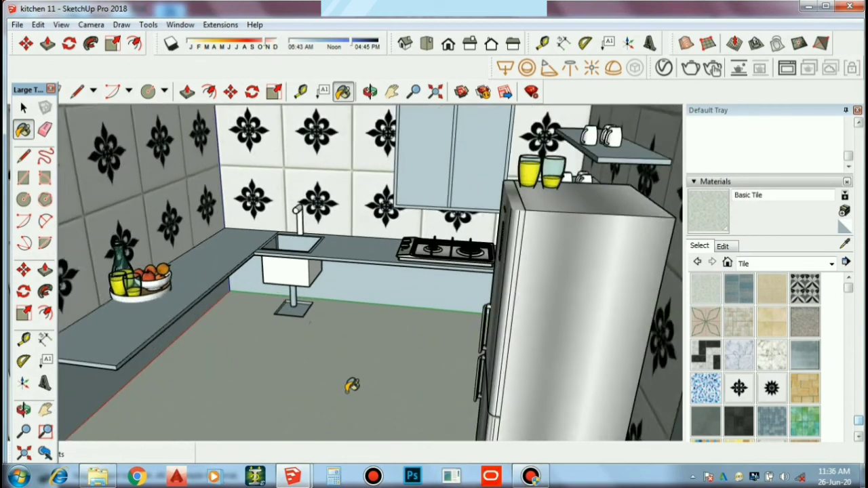
pyautogui.scroll(-2, 351, 385)
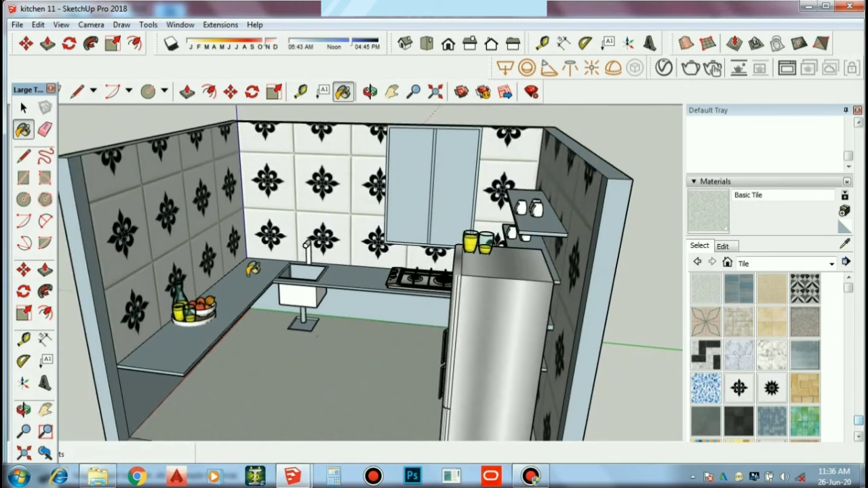
# Step: Paint the L-shaped countertop and all three wall shelves with Metal Seamed
pyautogui.click(832, 264)
pyautogui.click(767, 350)
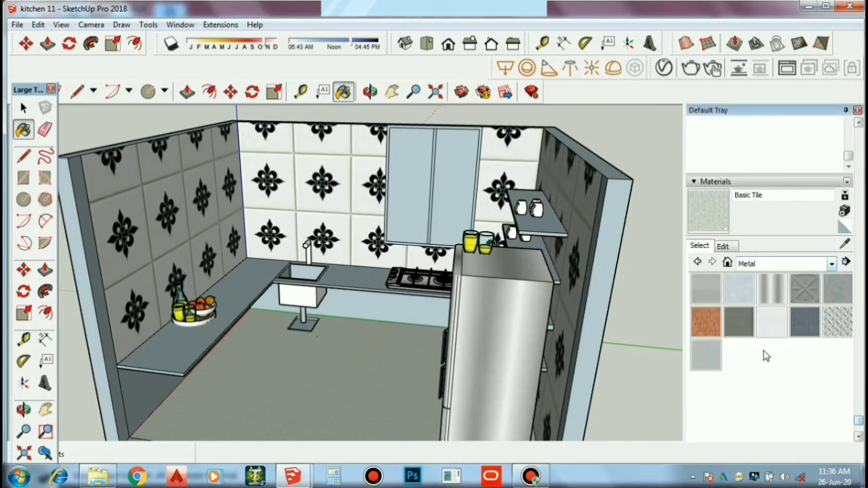
pyautogui.click(737, 326)
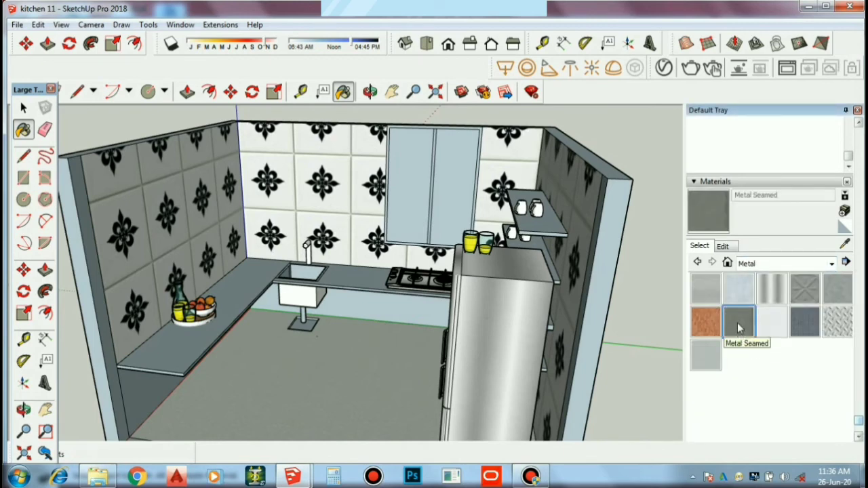
pyautogui.click(224, 302)
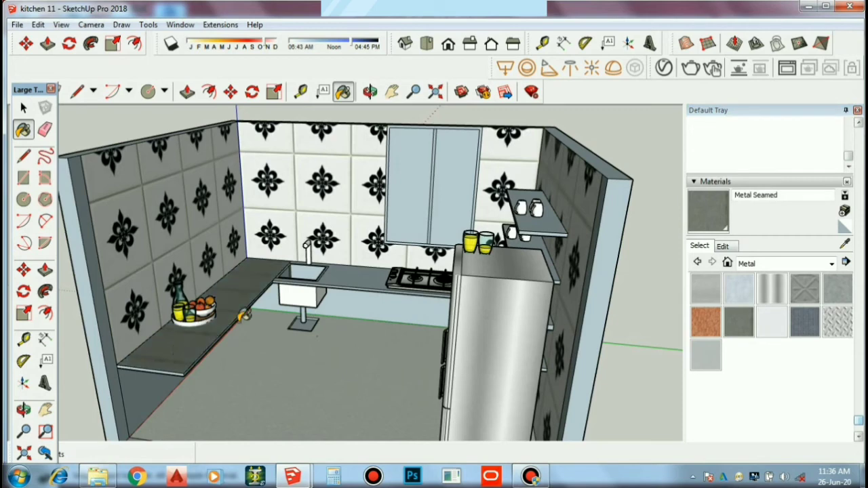
pyautogui.click(345, 277)
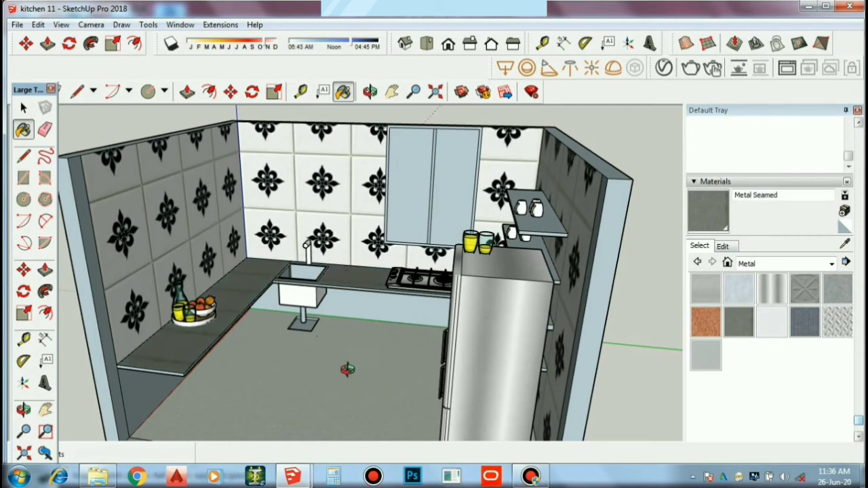
pyautogui.moveTo(348, 368)
pyautogui.mouseDown(button='middle')
pyautogui.moveTo(568, 411)
pyautogui.moveTo(483, 349)
pyautogui.mouseUp(button='middle')
pyautogui.click(352, 257)
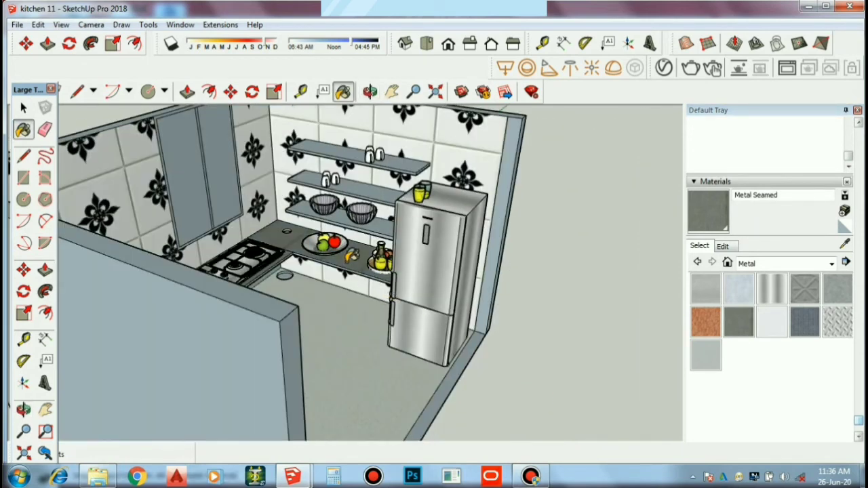
pyautogui.click(380, 220)
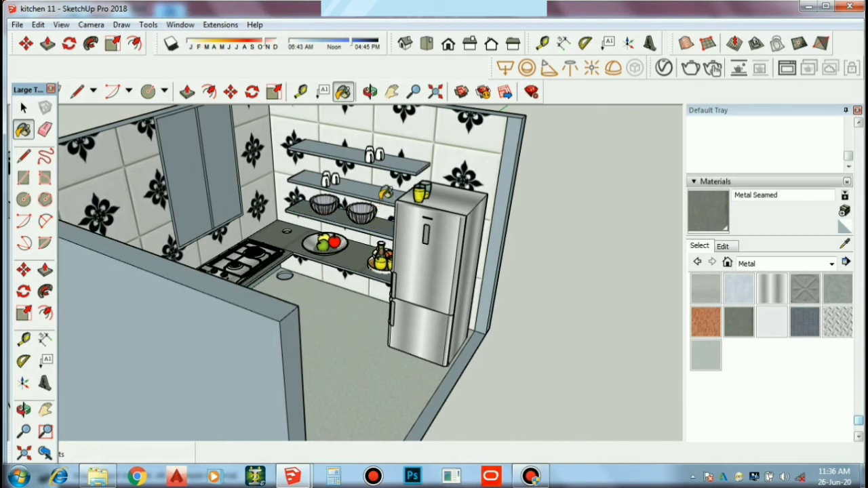
pyautogui.click(399, 159)
pyautogui.click(382, 188)
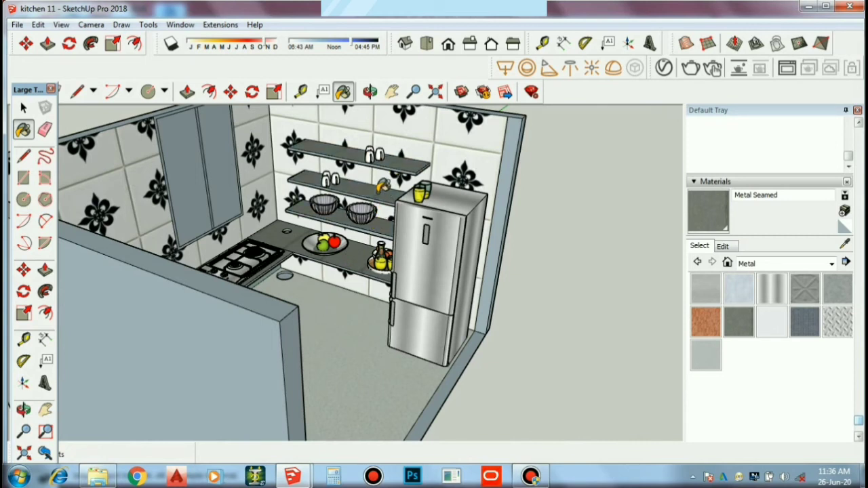
pyautogui.moveTo(326, 304)
pyautogui.mouseDown(button='middle')
pyautogui.moveTo(234, 247)
pyautogui.moveTo(233, 224)
pyautogui.mouseUp(button='middle')
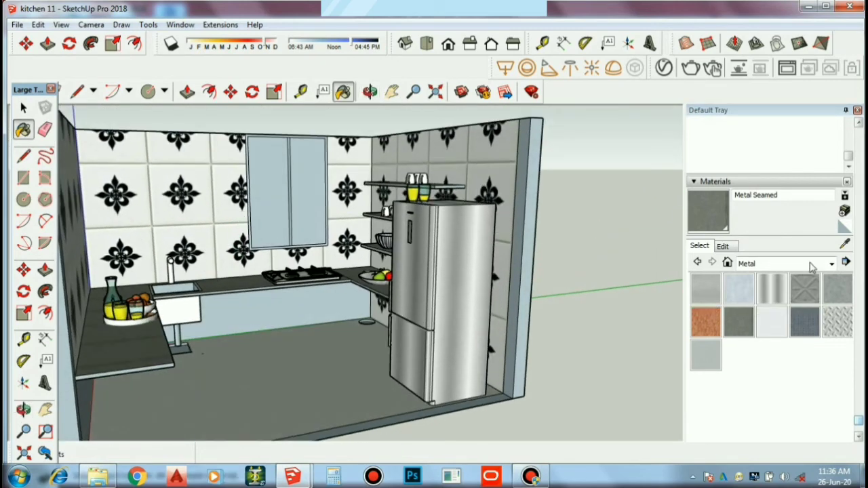
# Step: Paint the upper cabinet frame and door divider with Blinds Weave wood
pyautogui.click(830, 265)
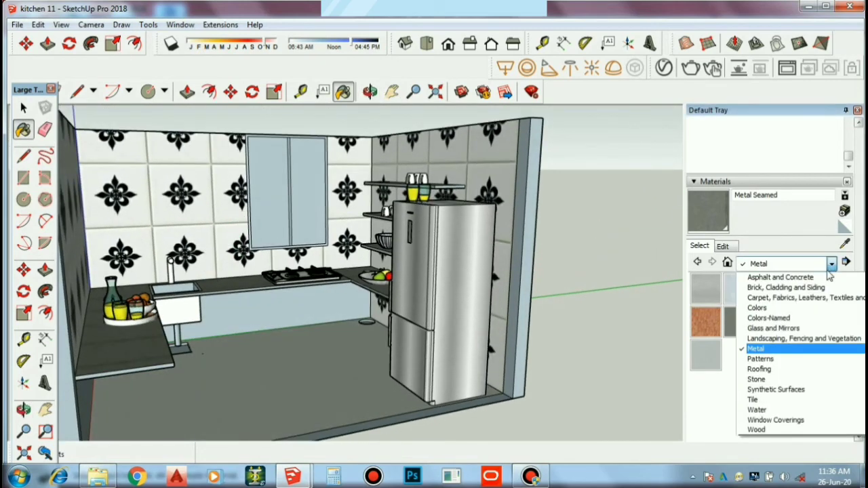
pyautogui.click(799, 415)
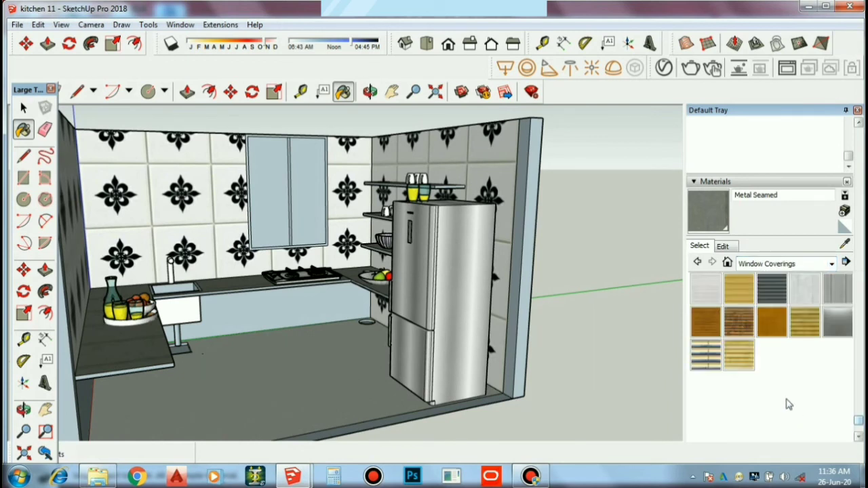
pyautogui.click(708, 322)
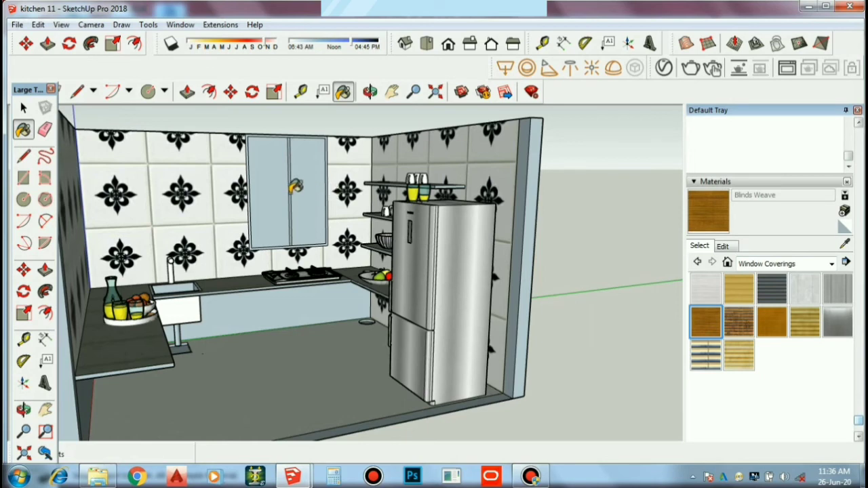
pyautogui.scroll(2, 296, 190)
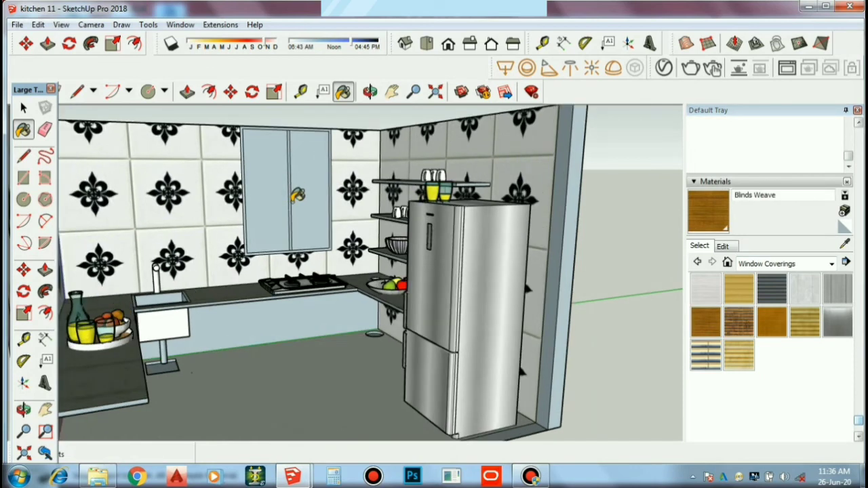
pyautogui.scroll(2, 334, 242)
pyautogui.scroll(1, 326, 234)
pyautogui.scroll(1, 343, 244)
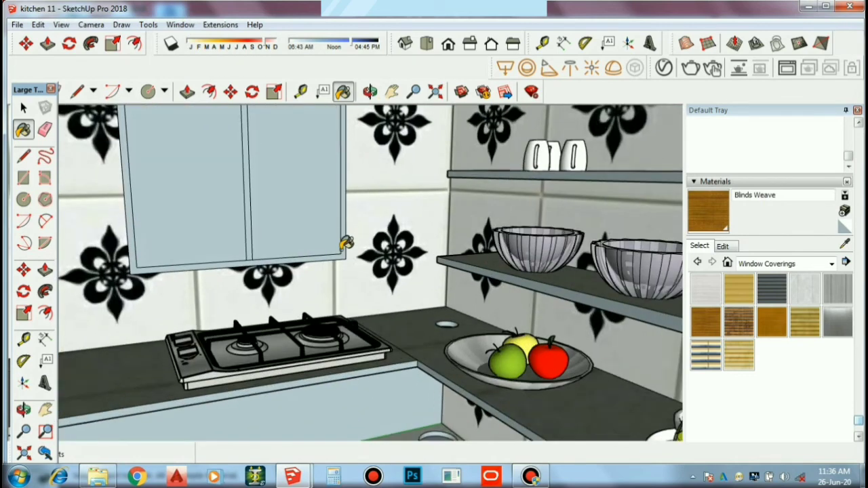
pyautogui.click(347, 247)
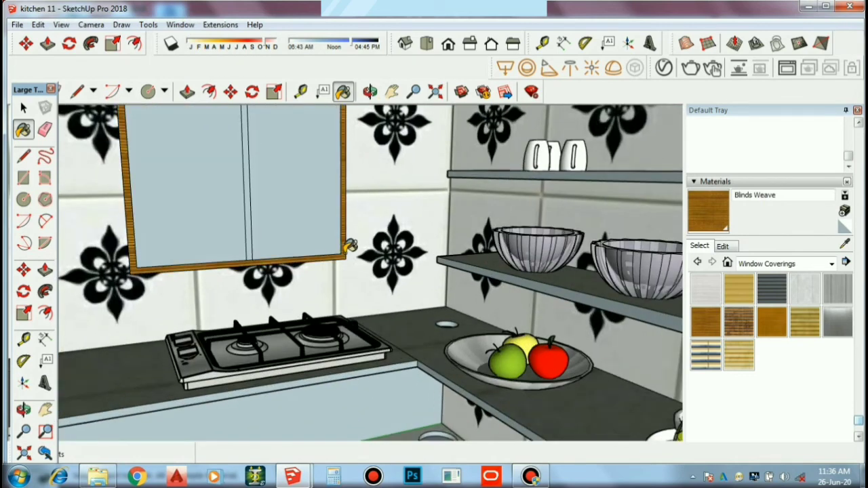
pyautogui.click(248, 229)
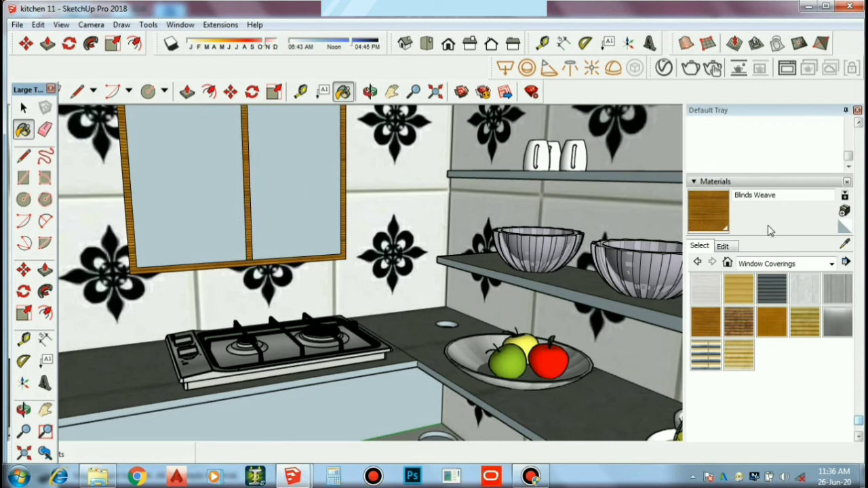
# Step: Glaze both cabinet doors with Translucent Glass Tinted, replacing a first try of Translucent Glass Blue
pyautogui.click(833, 265)
pyautogui.click(784, 329)
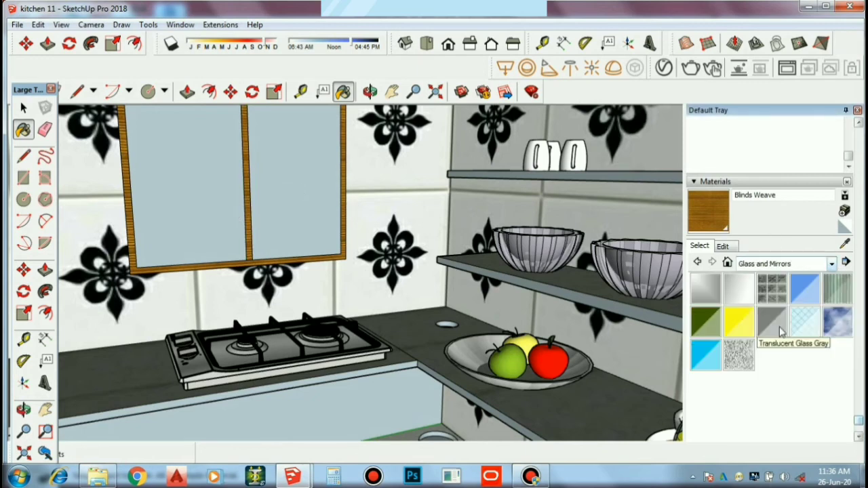
pyautogui.click(806, 322)
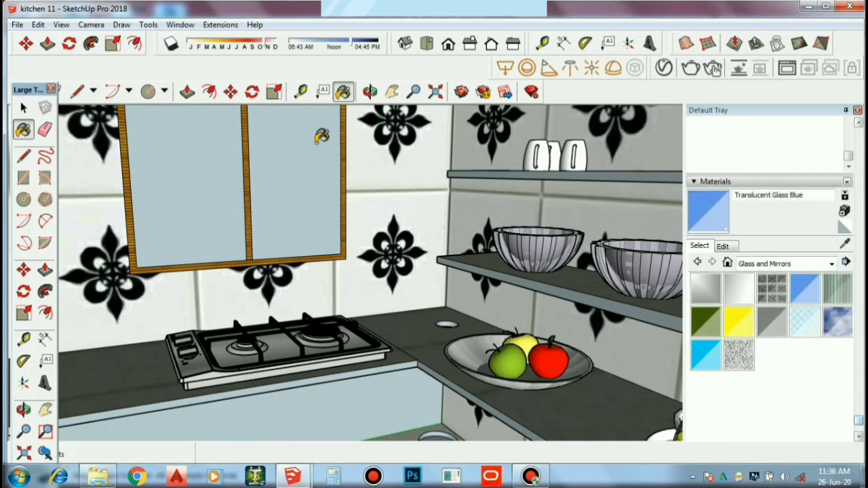
pyautogui.click(324, 136)
pyautogui.click(210, 175)
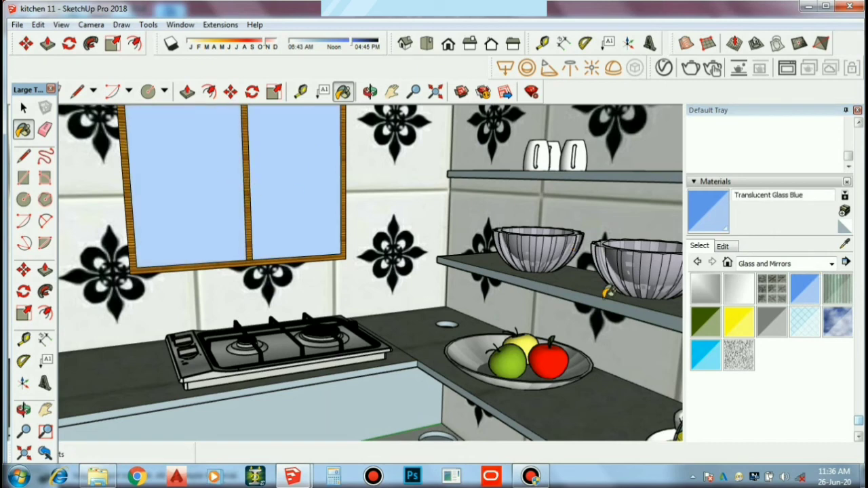
pyautogui.click(706, 361)
pyautogui.click(312, 171)
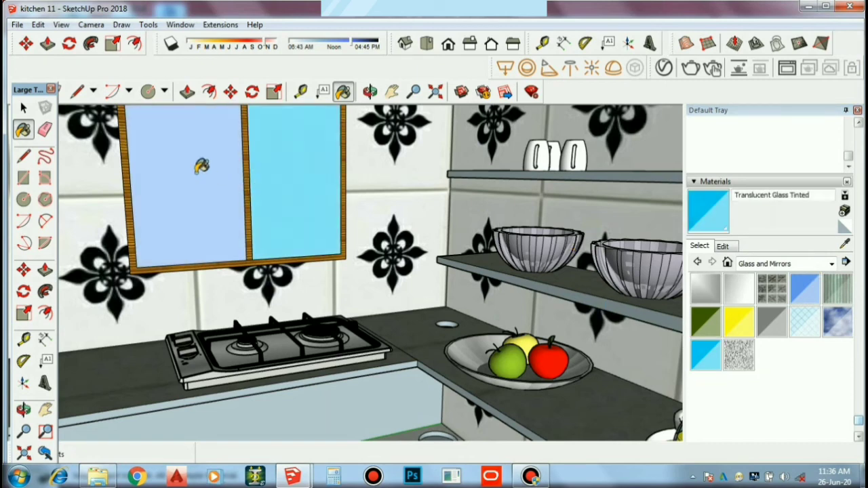
pyautogui.click(201, 166)
pyautogui.scroll(-2, 287, 180)
pyautogui.scroll(-2, 287, 181)
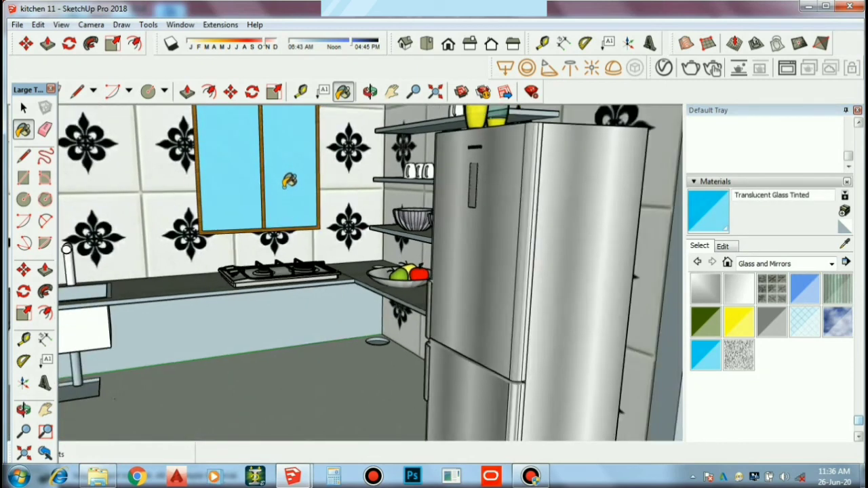
pyautogui.scroll(-2, 287, 181)
pyautogui.scroll(-2, 289, 181)
# Step: Pick 0007_MistyRose from the Colors-Named material collection
pyautogui.press('o')
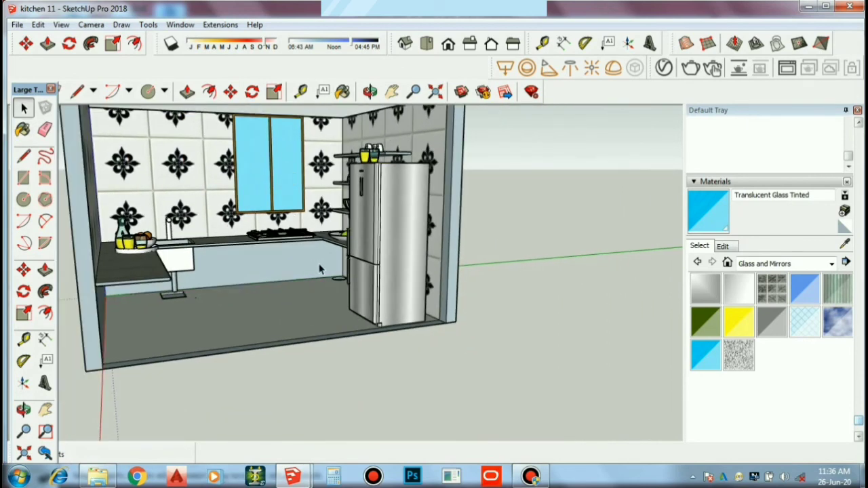
pyautogui.moveTo(279, 269)
pyautogui.mouseDown()
pyautogui.moveTo(249, 274)
pyautogui.moveTo(261, 277)
pyautogui.mouseUp()
pyautogui.press('space')
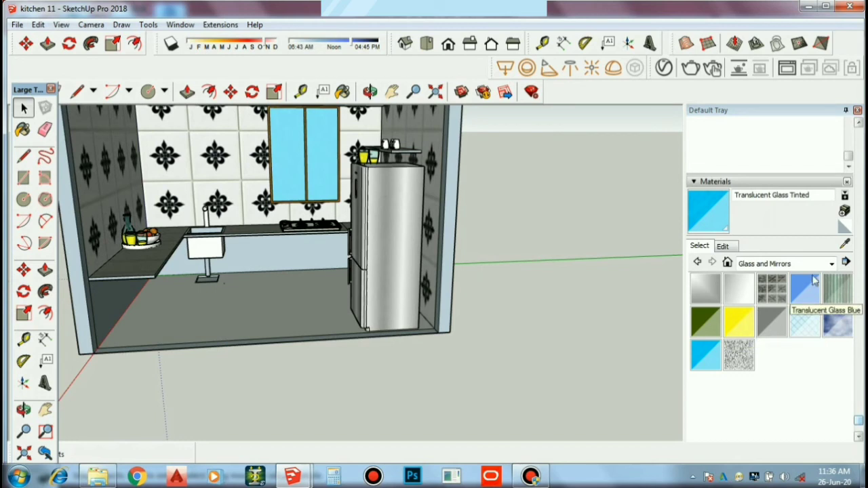
pyautogui.click(831, 264)
pyautogui.click(780, 318)
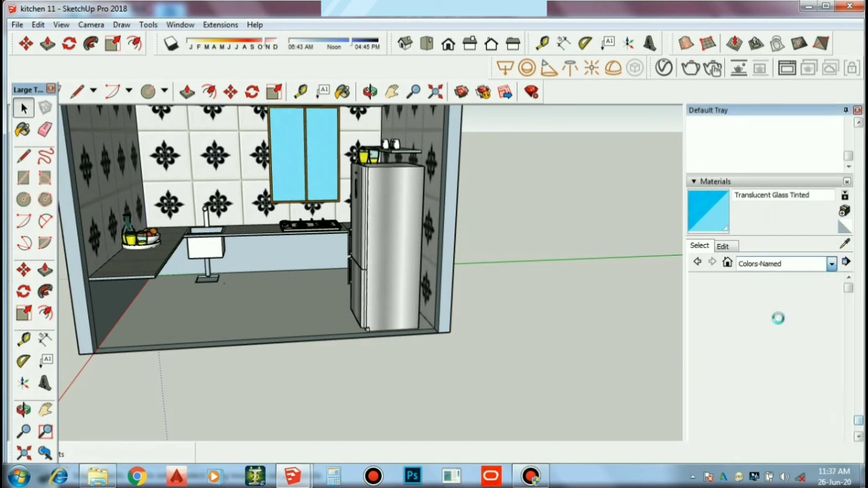
pyautogui.click(773, 320)
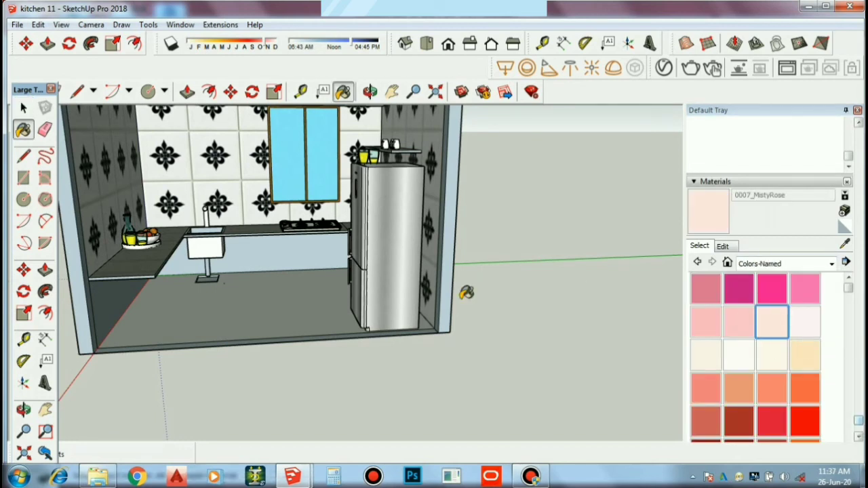
# Step: Paint the counter front, lower cabinet front, and left and right wall end faces MistyRose
pyautogui.click(290, 253)
pyautogui.moveTo(324, 264); pyautogui.dragTo(207, 273, button='middle')
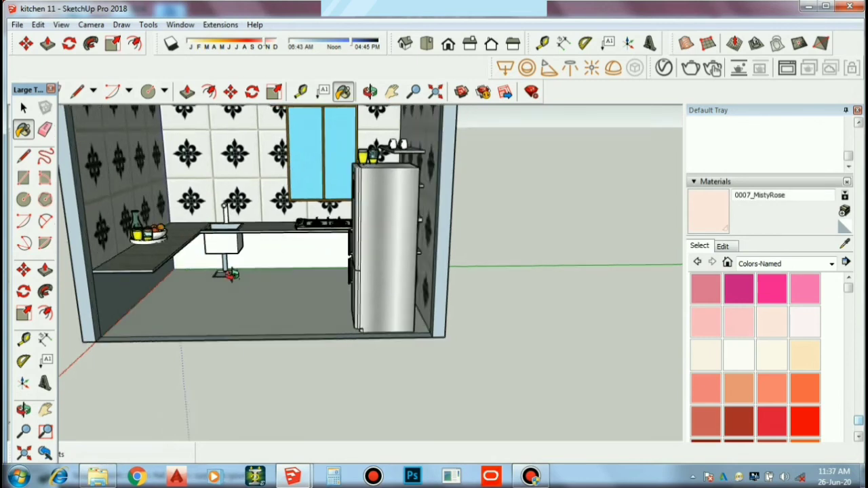
pyautogui.click(196, 263)
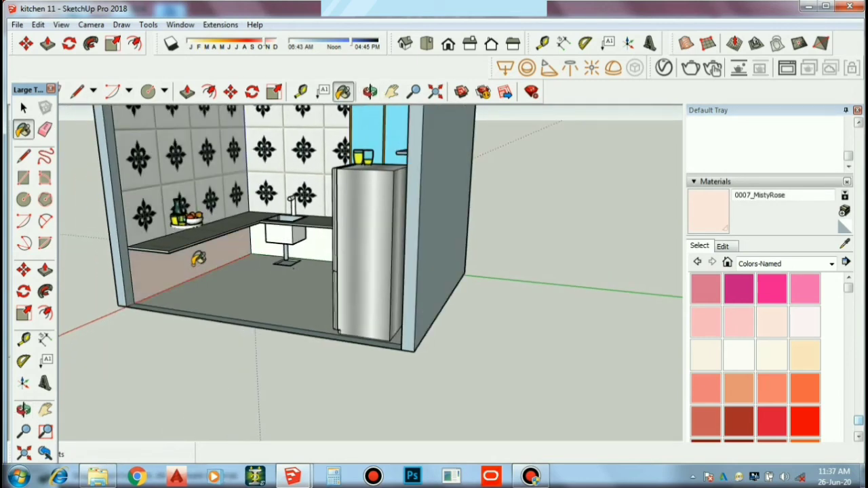
pyautogui.click(127, 266)
pyautogui.click(130, 265)
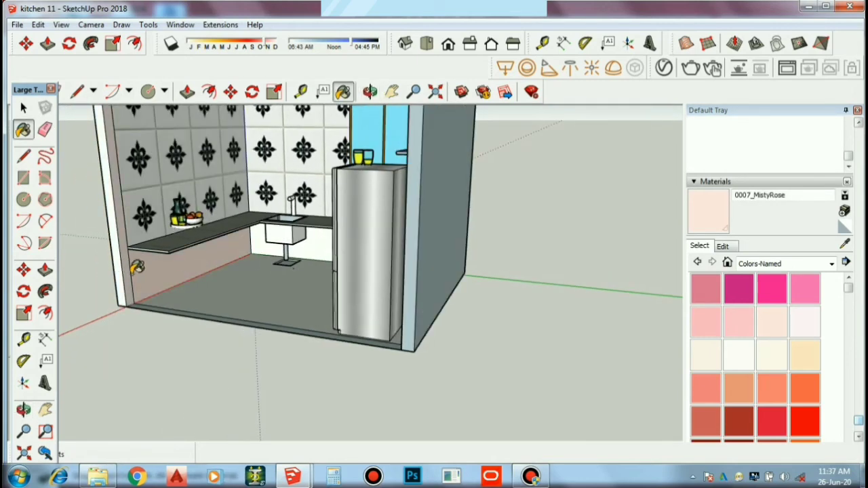
pyautogui.moveTo(195, 312)
pyautogui.mouseDown(button='middle')
pyautogui.moveTo(339, 354)
pyautogui.moveTo(514, 284)
pyautogui.moveTo(452, 257)
pyautogui.mouseUp(button='middle')
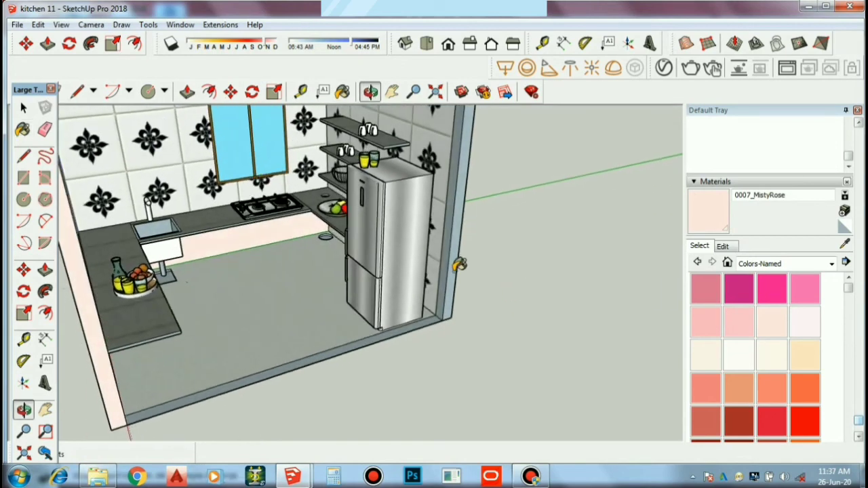
pyautogui.click(450, 262)
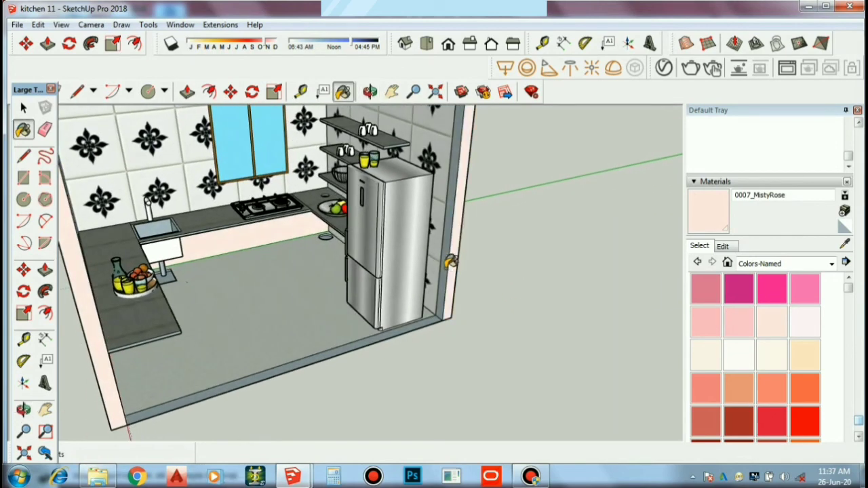
pyautogui.click(448, 265)
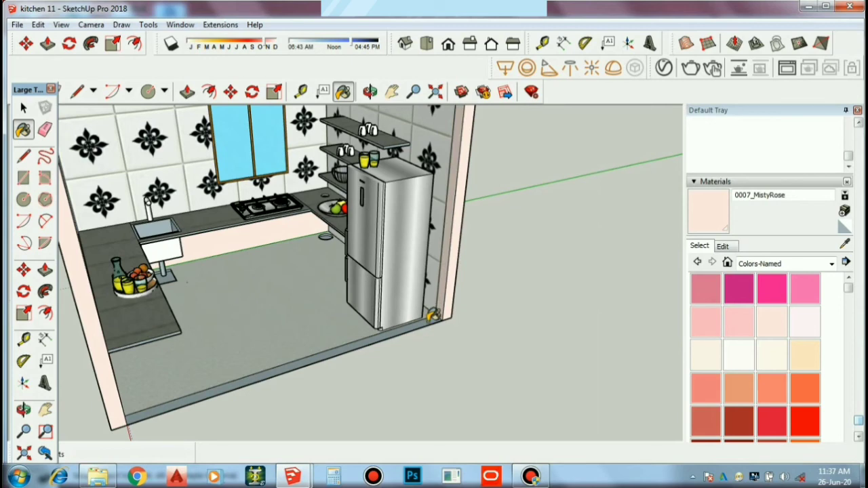
# Step: Orbit and zoom around the kitchen to inspect the inside of the left wall
pyautogui.scroll(-2, 437, 312)
pyautogui.scroll(-2, 442, 310)
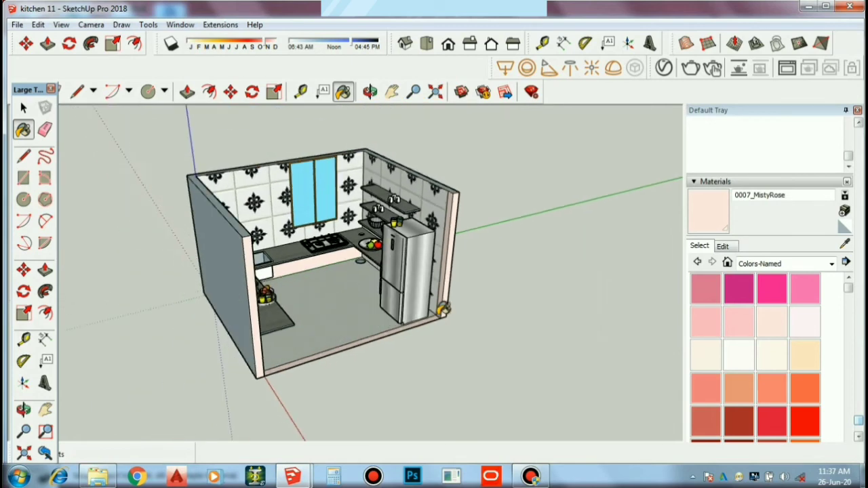
pyautogui.moveTo(442, 310); pyautogui.dragTo(457, 317, button='middle')
pyautogui.scroll(2, 421, 226)
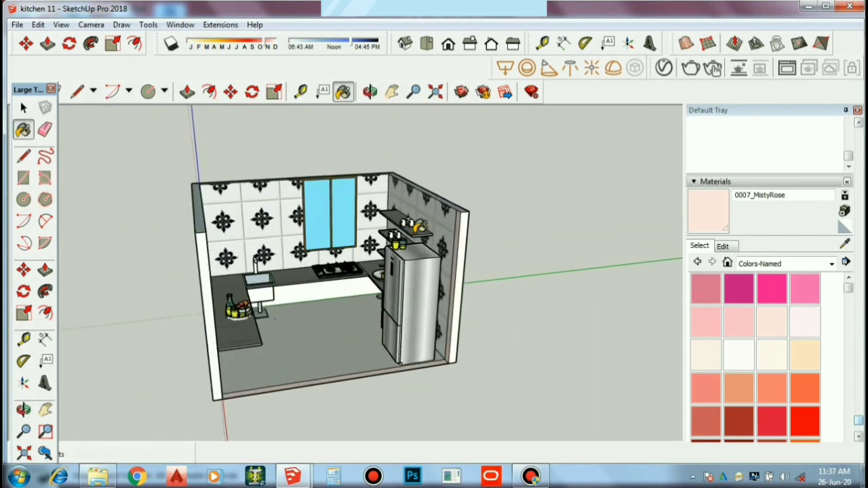
pyautogui.moveTo(420, 226); pyautogui.dragTo(310, 329, button='middle')
pyautogui.scroll(2, 305, 324)
pyautogui.scroll(2, 279, 293)
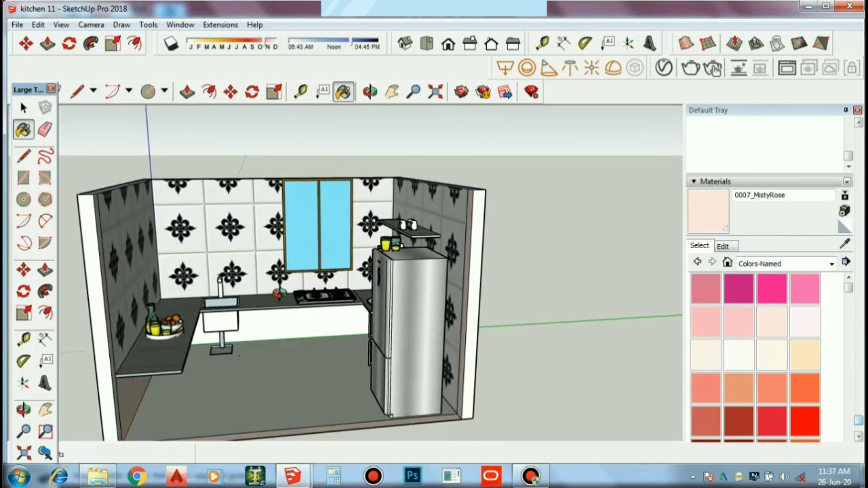
pyautogui.scroll(-1, 278, 293)
pyautogui.moveTo(278, 293)
pyautogui.mouseDown(button='middle')
pyautogui.moveTo(318, 304)
pyautogui.moveTo(385, 299)
pyautogui.moveTo(318, 268)
pyautogui.mouseUp(button='middle')
pyautogui.scroll(1, 317, 303)
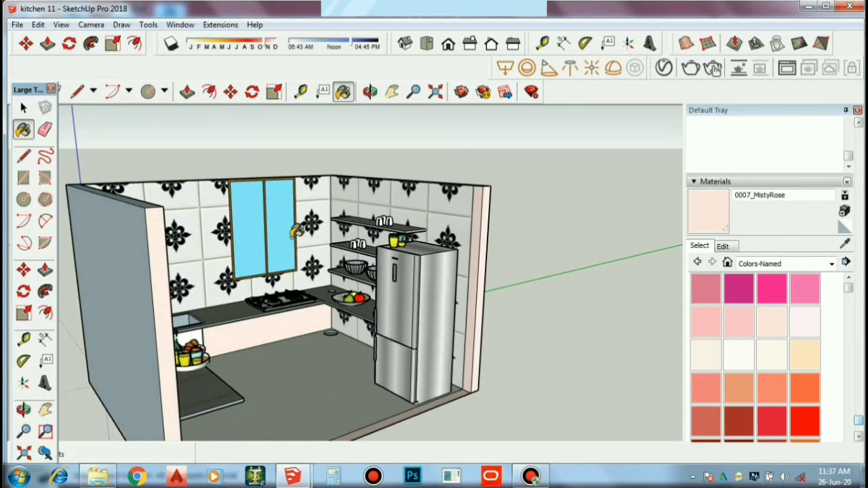
pyautogui.scroll(1, 279, 258)
pyautogui.scroll(1, 299, 383)
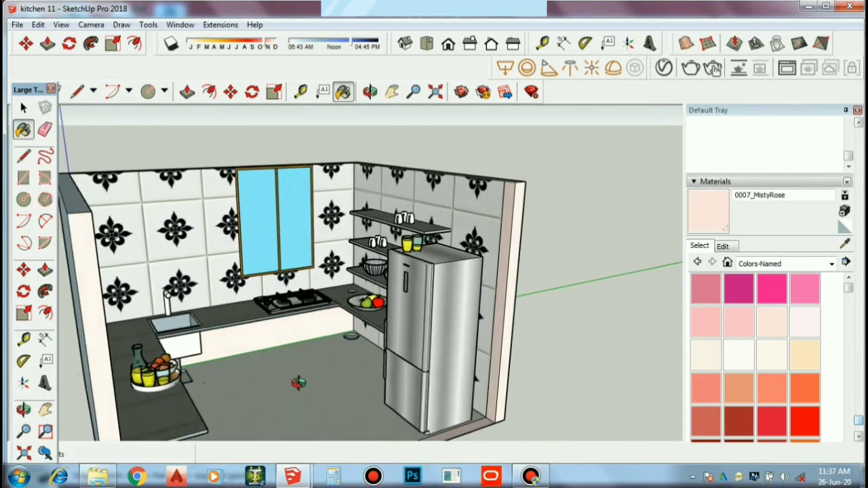
pyautogui.moveTo(298, 383)
pyautogui.mouseDown(button='middle')
pyautogui.moveTo(272, 388)
pyautogui.moveTo(275, 291)
pyautogui.mouseUp(button='middle')
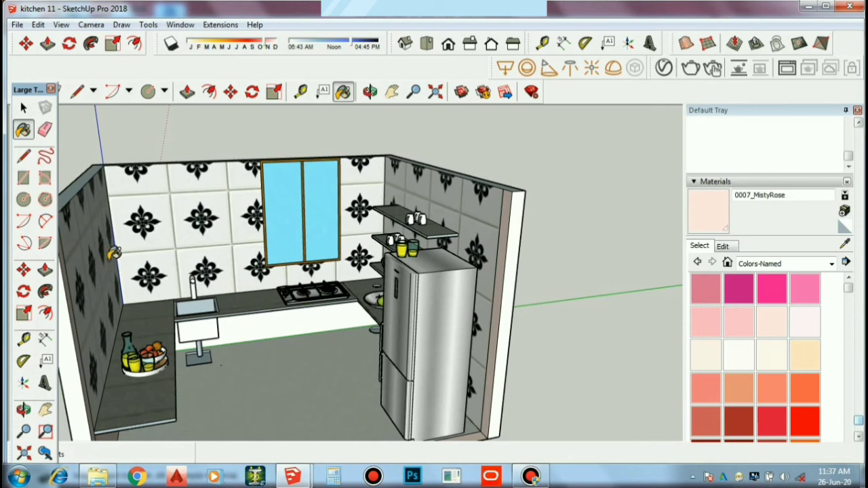
pyautogui.moveTo(281, 364)
pyautogui.mouseDown(button='middle')
pyautogui.moveTo(297, 362)
pyautogui.moveTo(270, 339)
pyautogui.moveTo(296, 357)
pyautogui.mouseUp(button='middle')
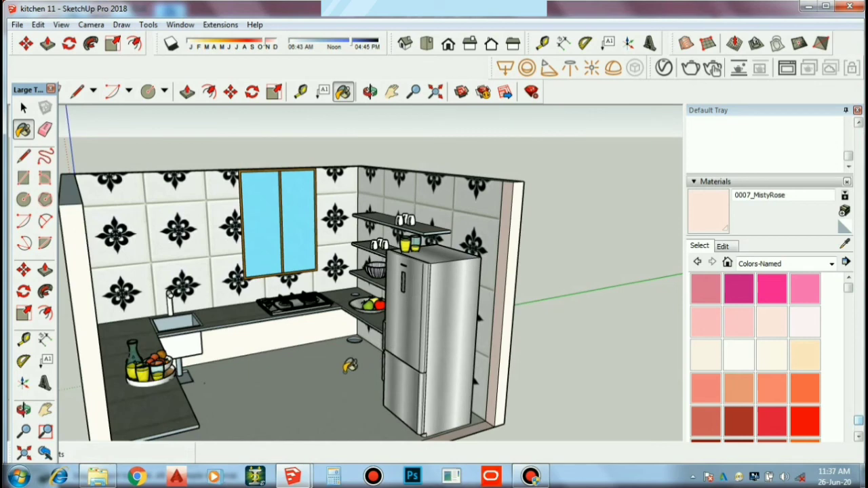
pyautogui.scroll(-2, 350, 359)
pyautogui.scroll(-1, 292, 418)
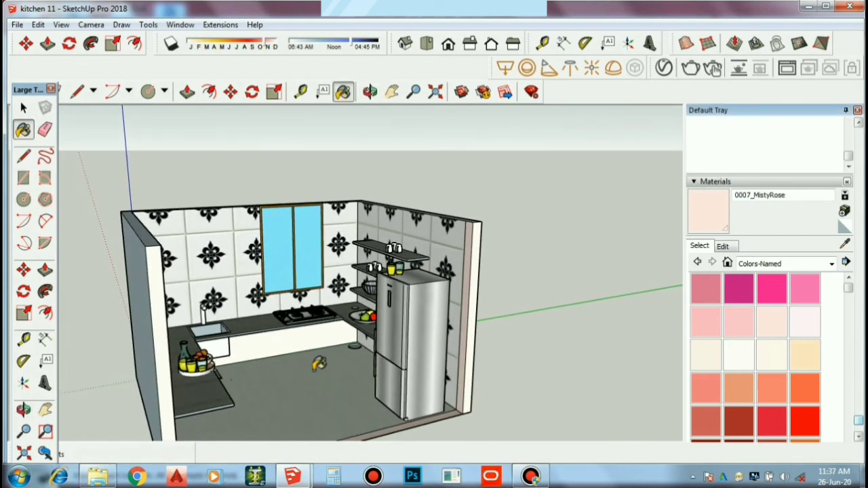
pyautogui.scroll(-1, 310, 358)
pyautogui.scroll(2, 306, 372)
pyautogui.scroll(2, 277, 417)
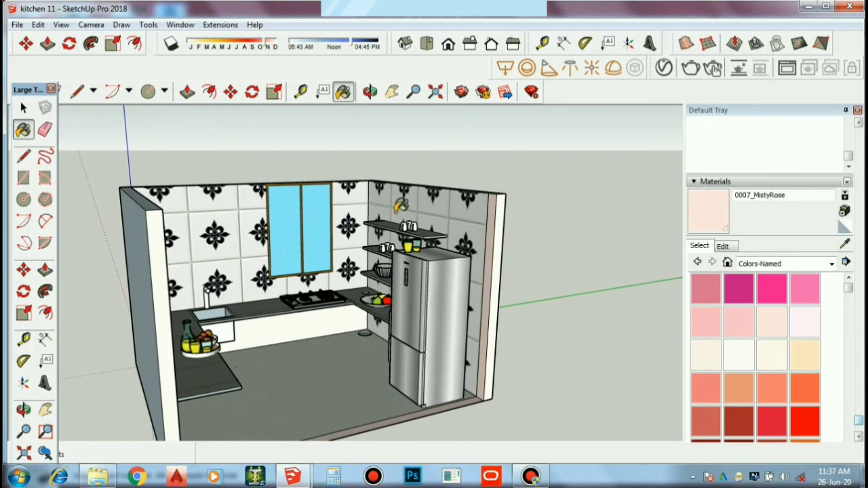
pyautogui.press('space')
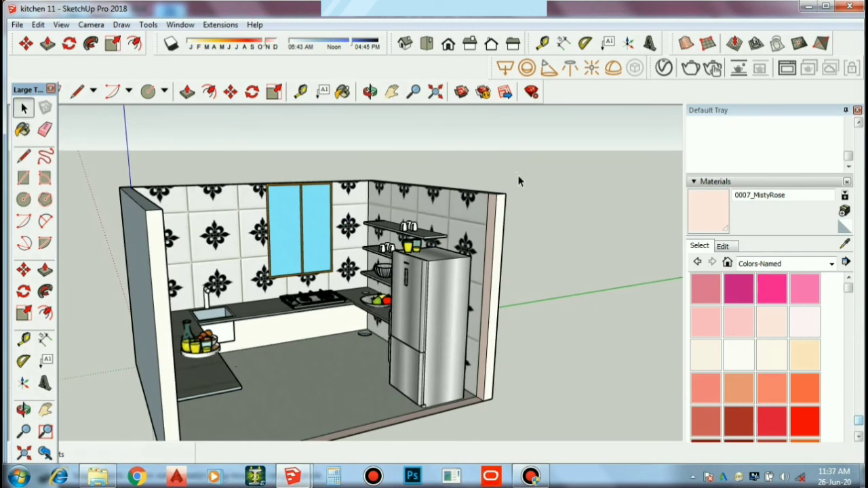
# Step: Zoom in on the counters, window and fridge, nudging the Shadows time of day slightly
pyautogui.scroll(-2, 519, 181)
pyautogui.scroll(-1, 519, 181)
pyautogui.scroll(2, 365, 282)
pyautogui.scroll(2, 407, 272)
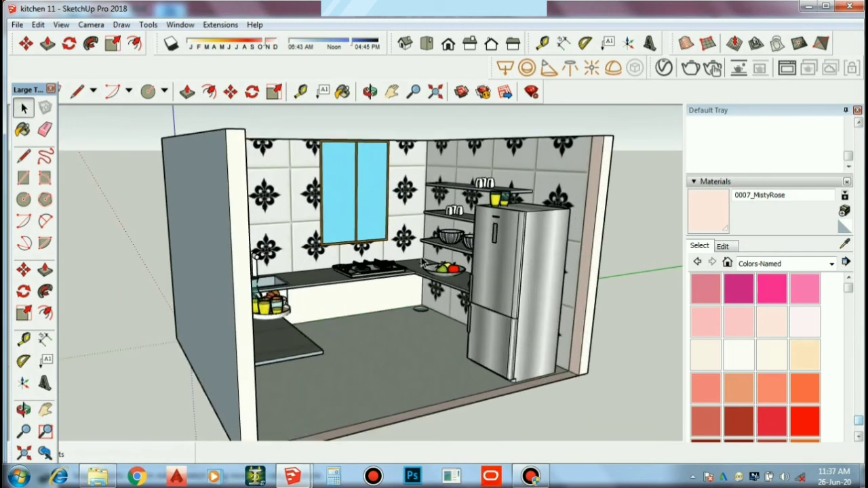
pyautogui.scroll(-2, 422, 262)
pyautogui.scroll(3, 422, 261)
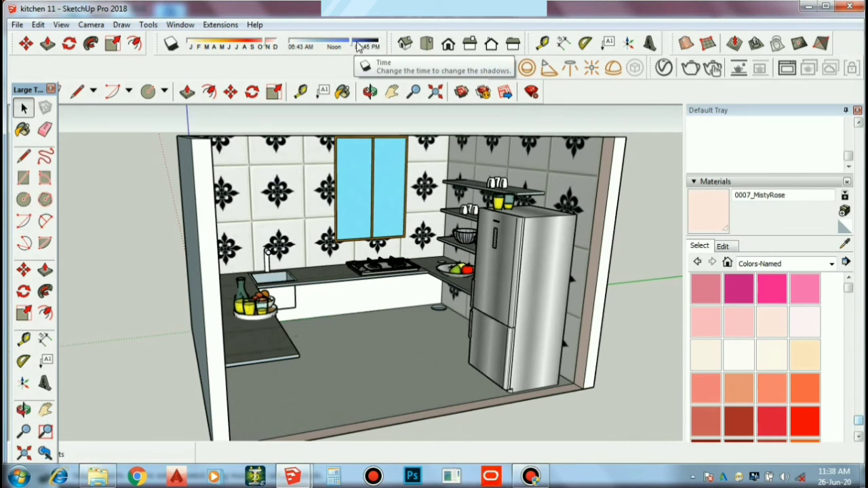
pyautogui.moveTo(352, 45); pyautogui.dragTo(349, 44)
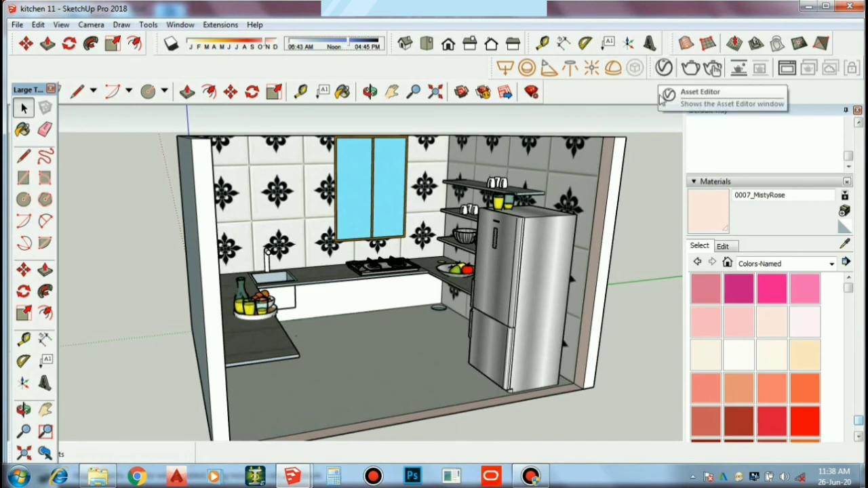
pyautogui.scroll(-3, 600, 207)
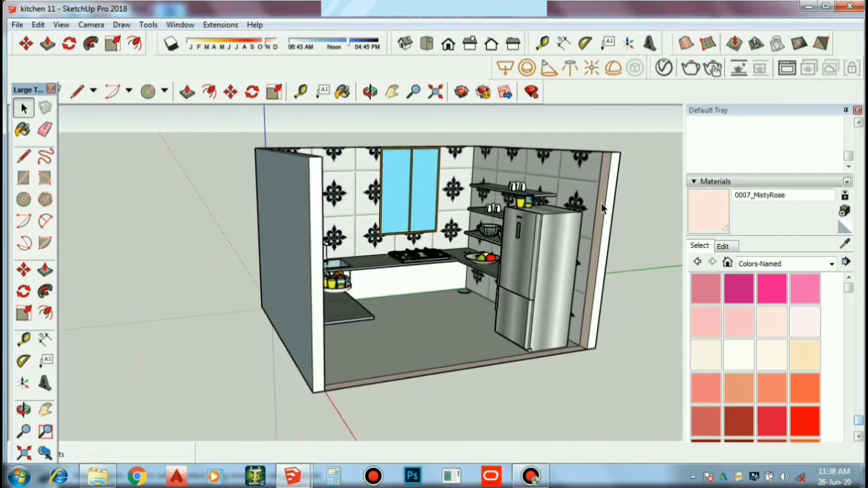
pyautogui.scroll(-2, 599, 203)
pyautogui.scroll(3, 595, 198)
pyautogui.scroll(2, 590, 199)
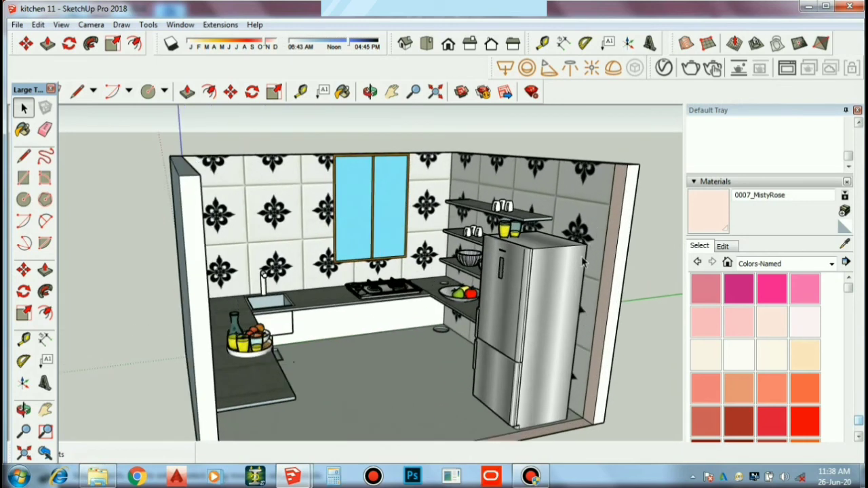
pyautogui.scroll(1, 447, 383)
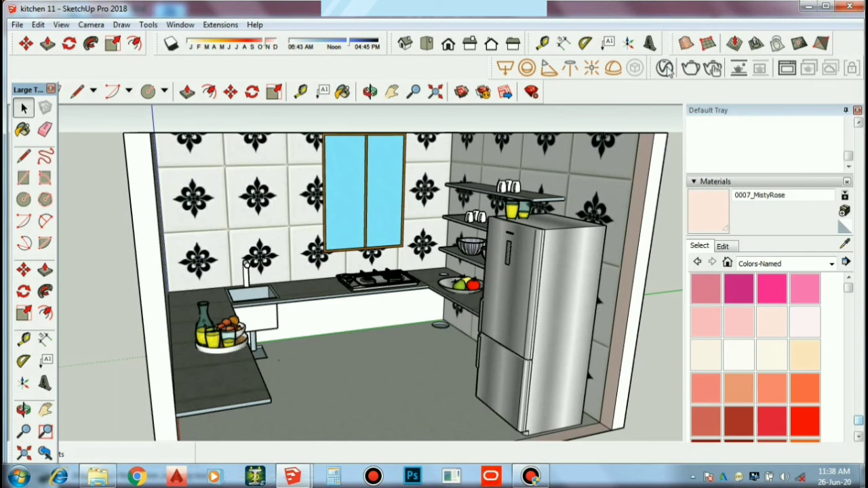
# Step: Review the SunLight parameters in the V-Ray Asset Editor's Lights list
pyautogui.click(666, 68)
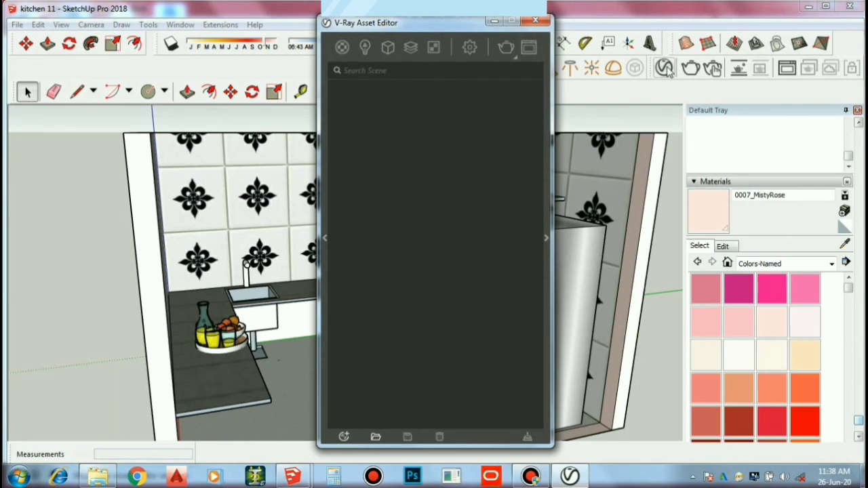
pyautogui.click(365, 47)
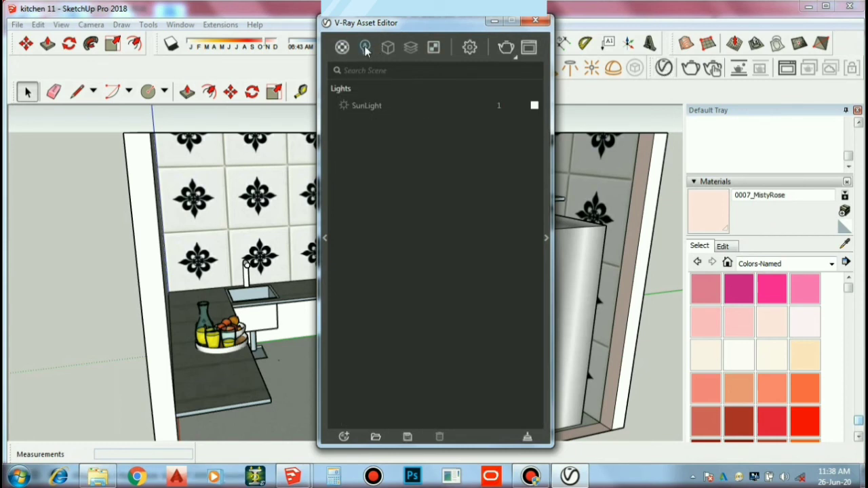
pyautogui.click(548, 243)
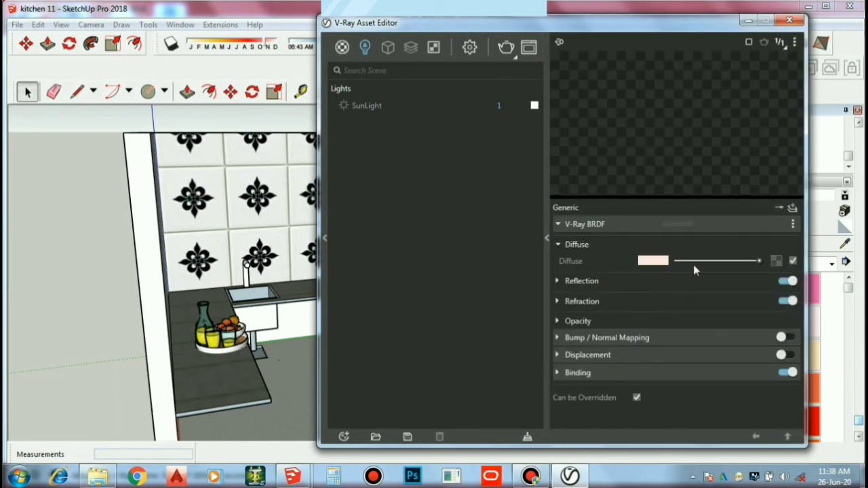
pyautogui.click(367, 107)
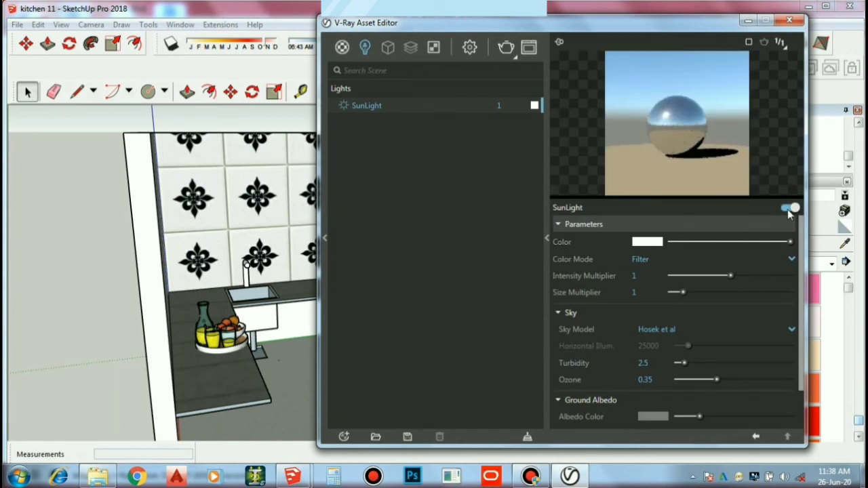
# Step: Set the V-Ray render quality slider to High, giving a 0.01 noise limit
pyautogui.click(469, 53)
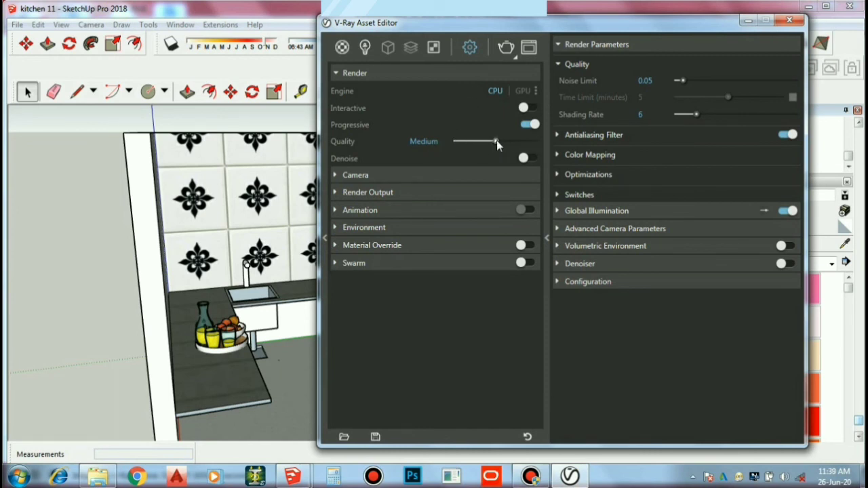
pyautogui.moveTo(496, 140); pyautogui.dragTo(535, 142)
pyautogui.moveTo(536, 142); pyautogui.dragTo(517, 142)
pyautogui.click(511, 57)
# Step: Close the V-Ray Asset Editor, orbit and zoom closer, and launch a V-Ray render
pyautogui.click(787, 21)
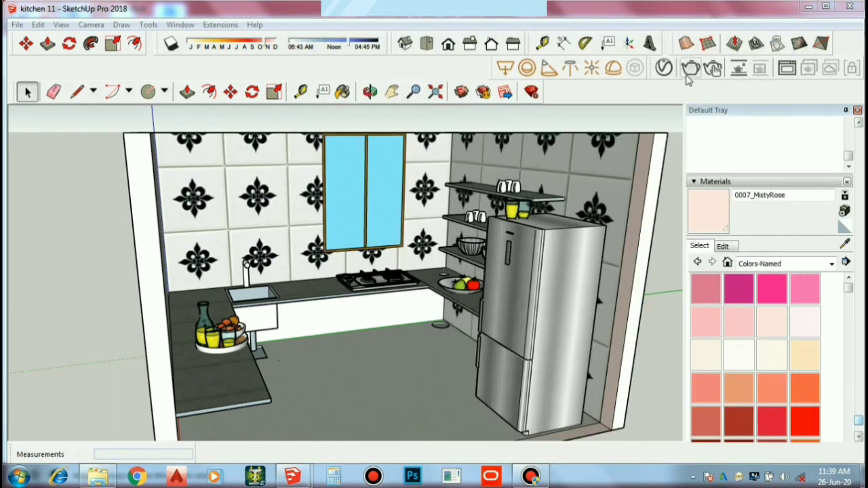
pyautogui.moveTo(547, 347); pyautogui.dragTo(572, 252, button='middle')
pyautogui.scroll(2, 572, 252)
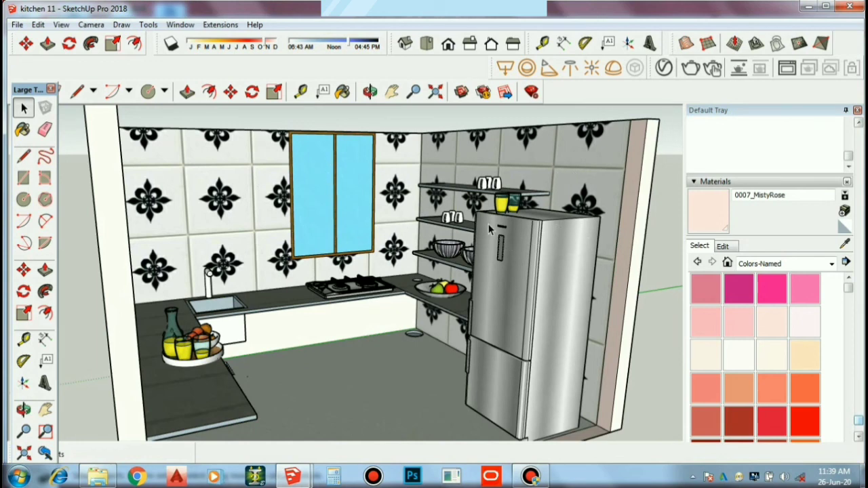
pyautogui.click(690, 69)
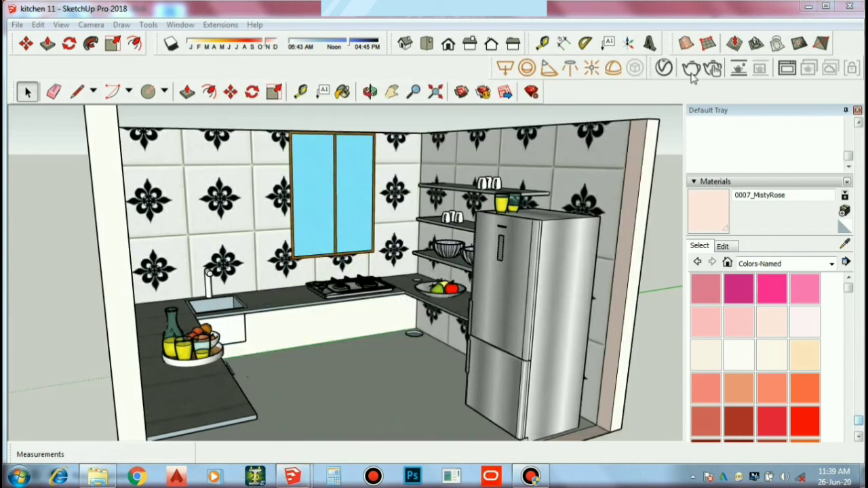
# Step: Render the current view with V-Ray, then minimize the kitchen 11 window
pyautogui.click(691, 72)
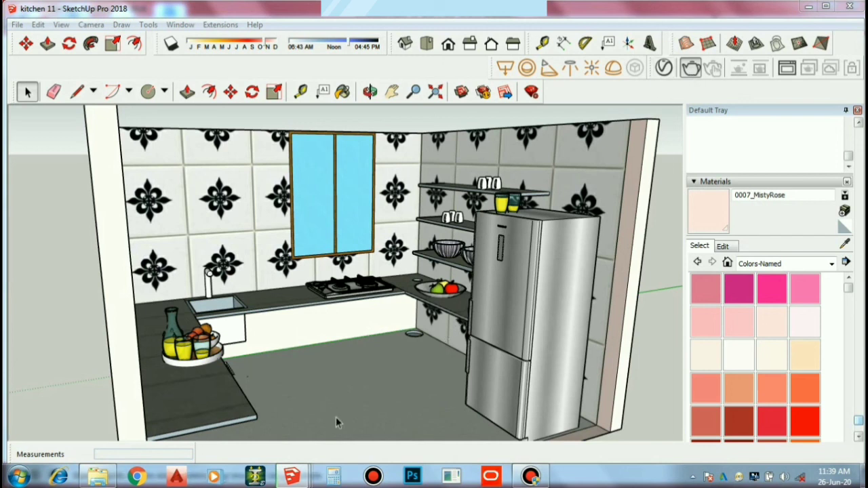
pyautogui.moveTo(292, 477)
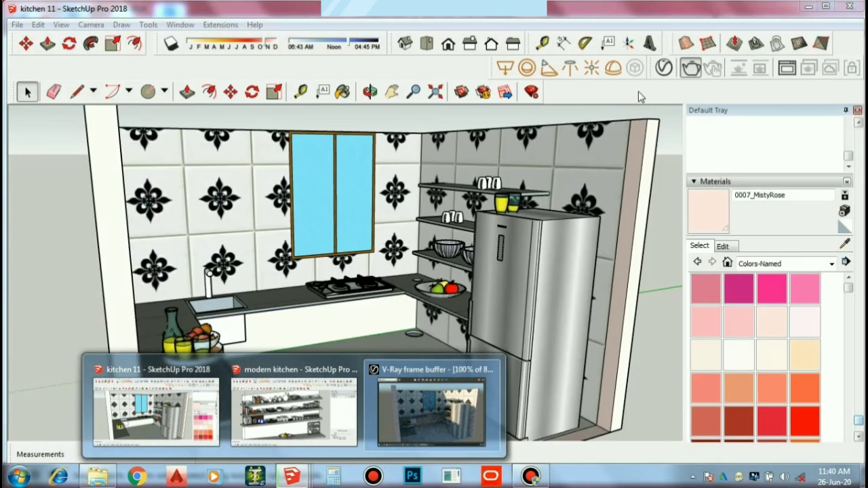
pyautogui.click(156, 411)
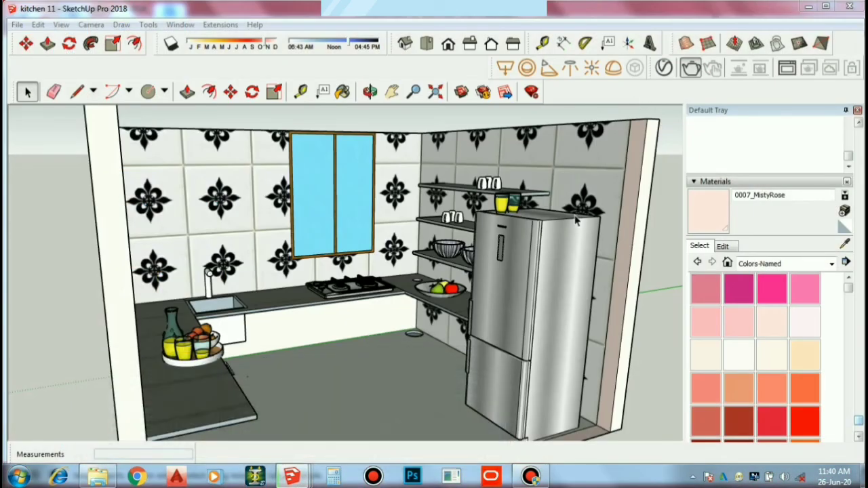
pyautogui.click(809, 8)
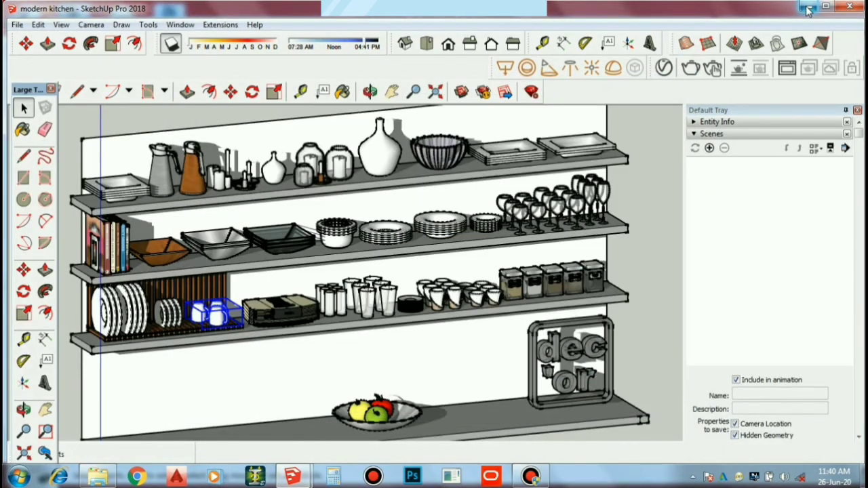
# Step: Minimize the modern kitchen and view the k2 j and k1 renders in Photo Viewer
pyautogui.click(808, 8)
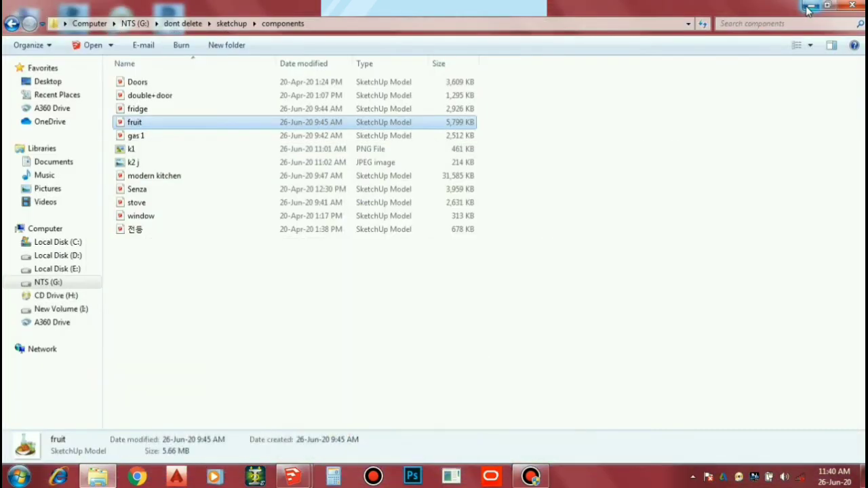
pyautogui.click(346, 166)
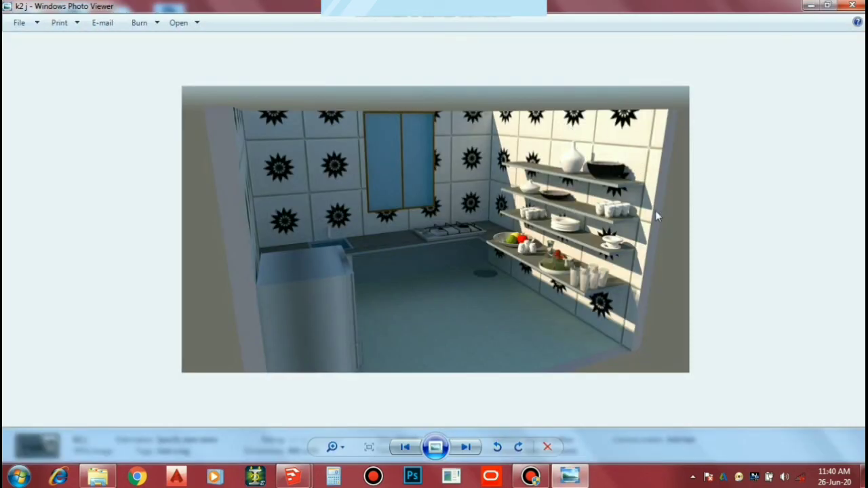
pyautogui.scroll(1, 590, 264)
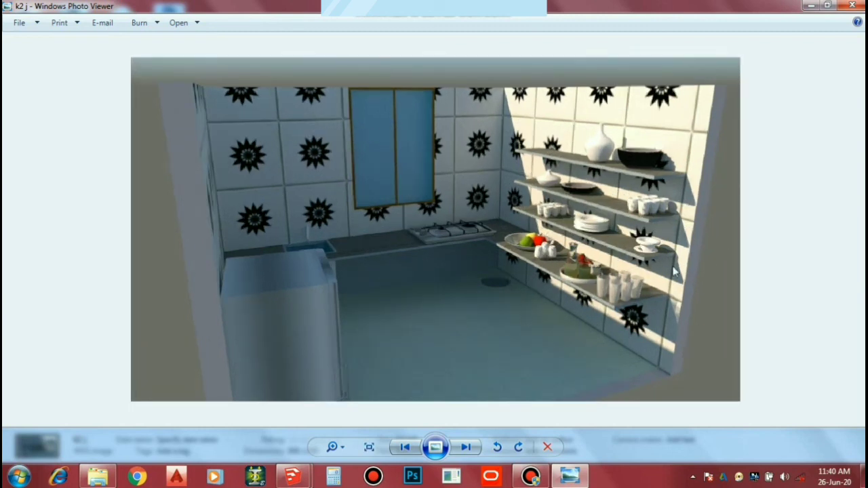
pyautogui.click(853, 6)
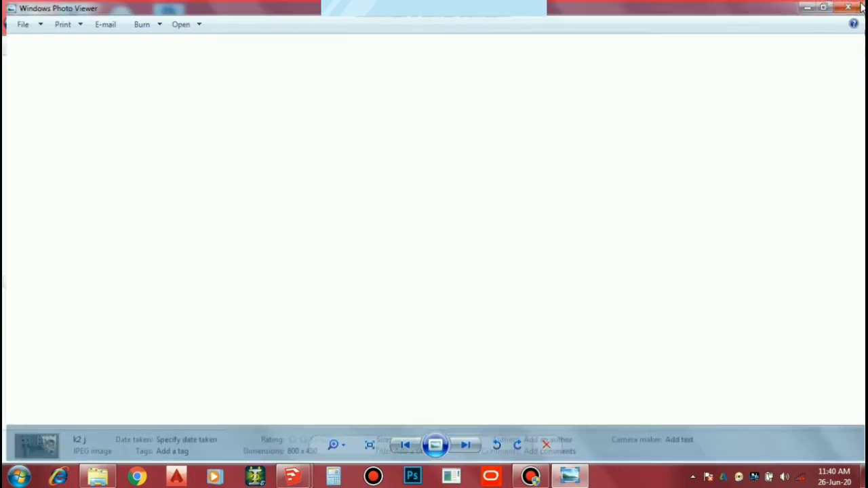
pyautogui.click(328, 150)
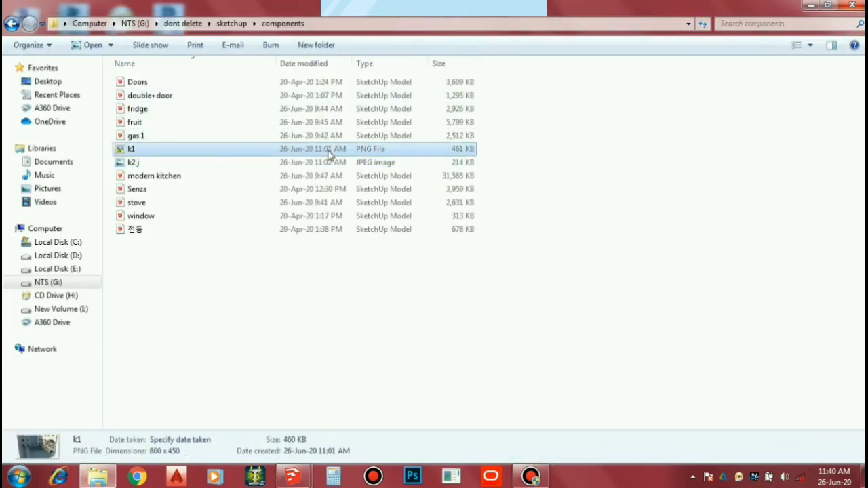
pyautogui.doubleClick(351, 151)
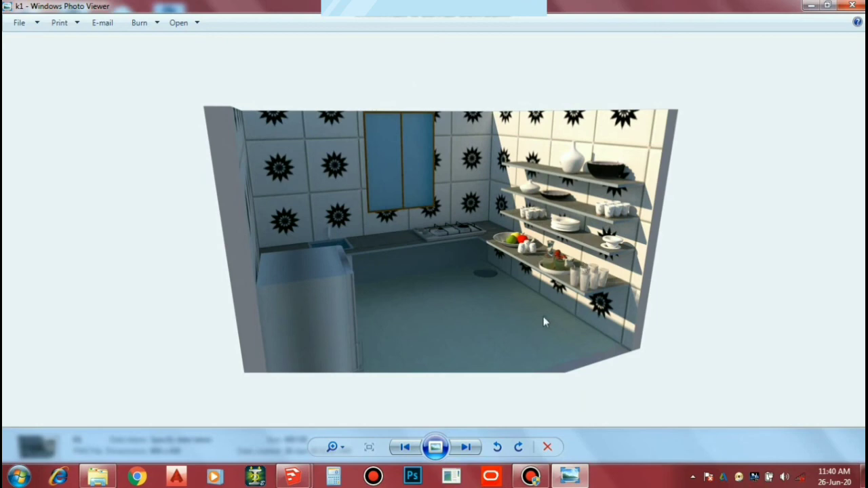
pyautogui.click(853, 5)
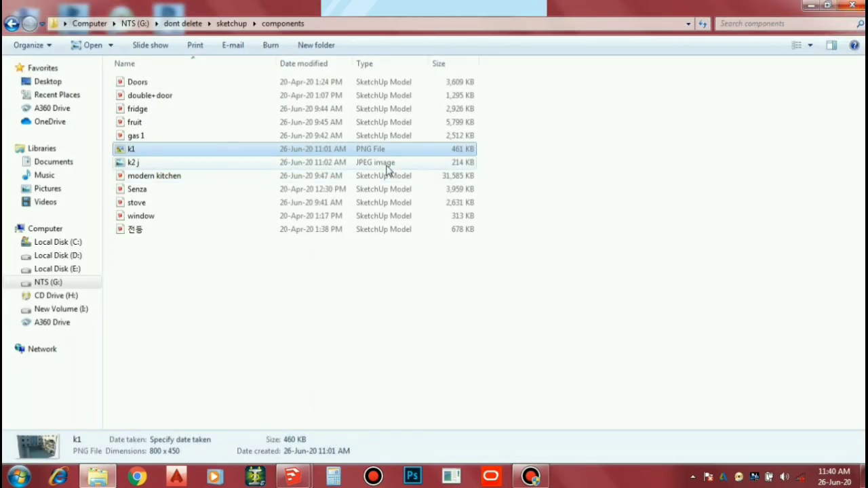
# Step: Open the k2 j render again in Photo Viewer, then close it
pyautogui.click(388, 168)
pyautogui.doubleClick(388, 169)
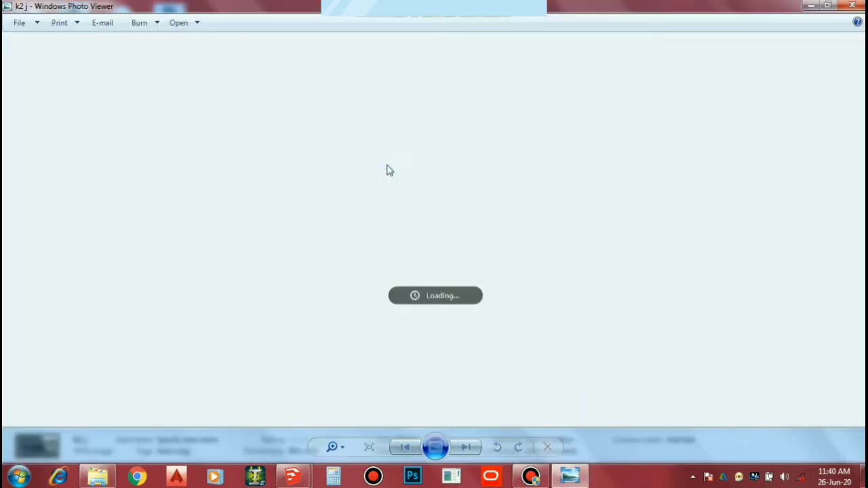
pyautogui.click(852, 6)
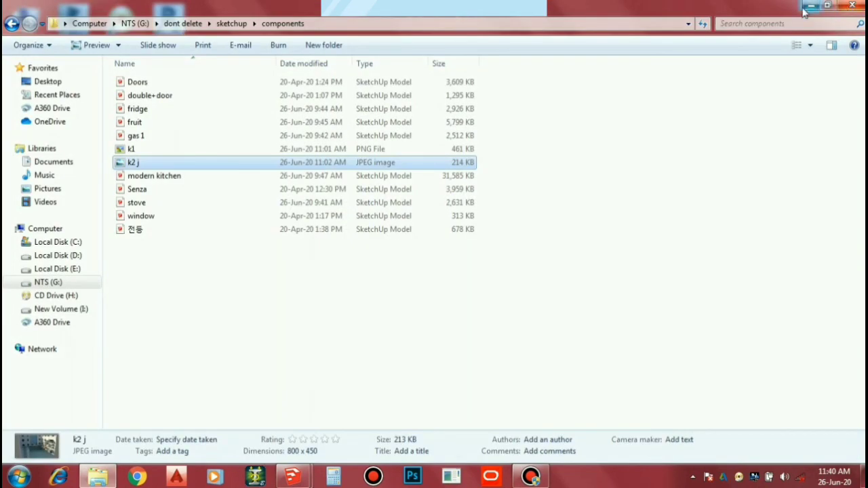